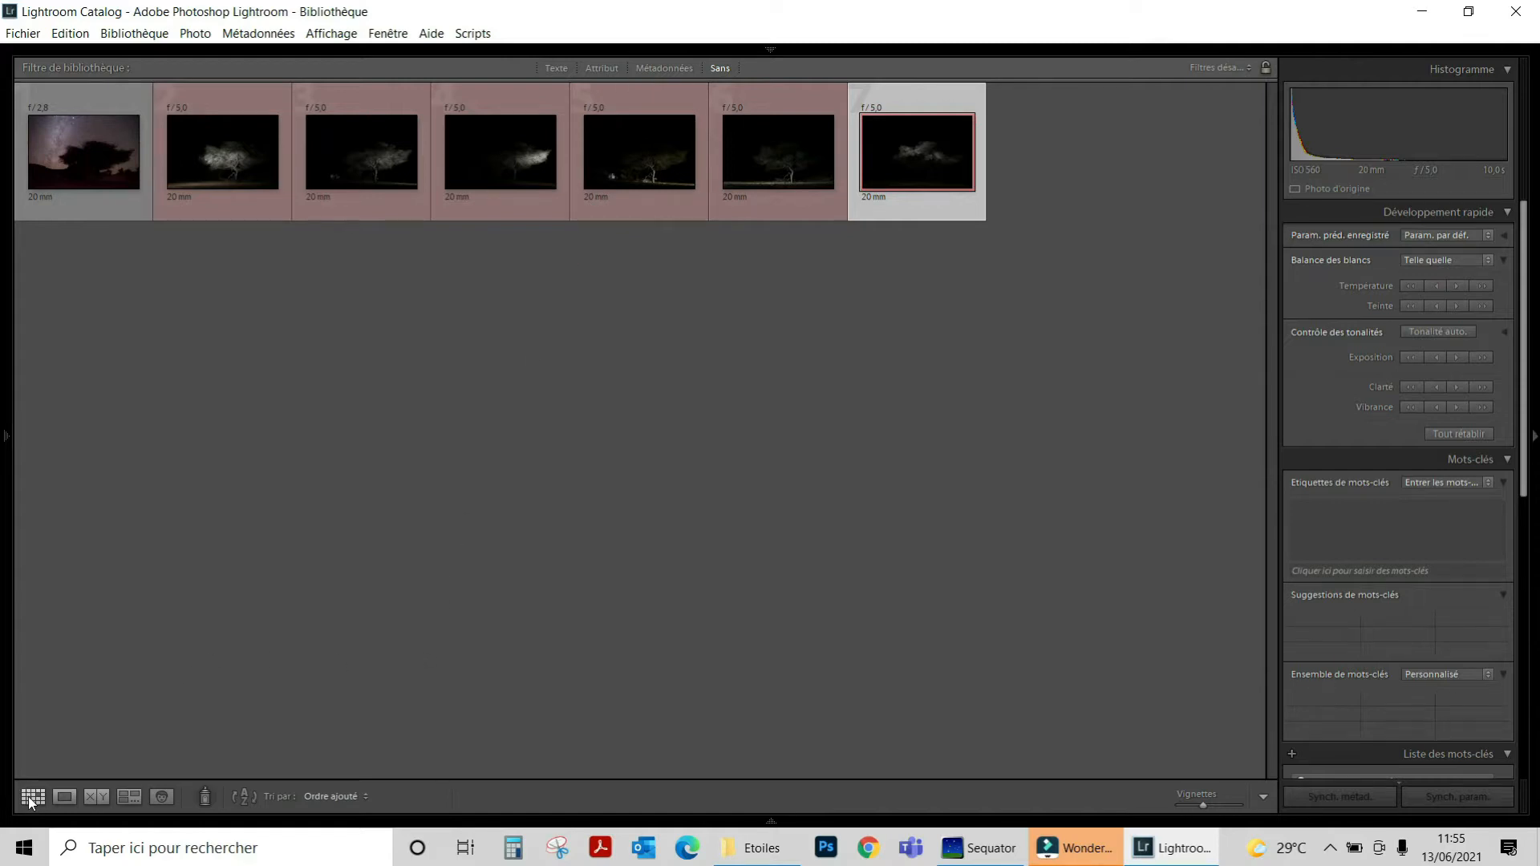
Step: Open the Etoiles folder inside Photo Acacia and show its first photo in Loupe view
left_click(7, 437)
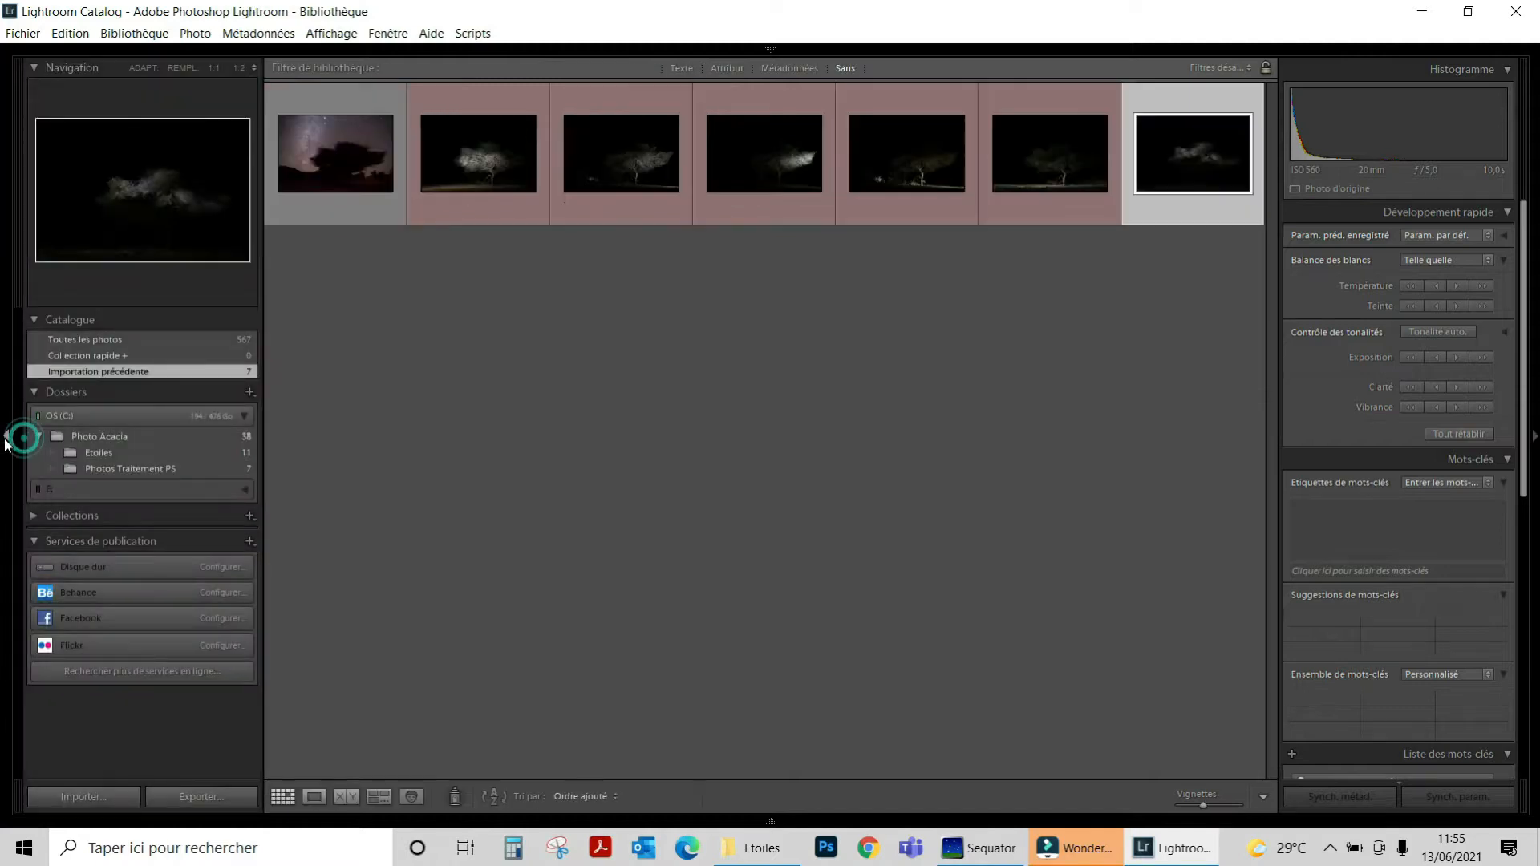
left_click(100, 458)
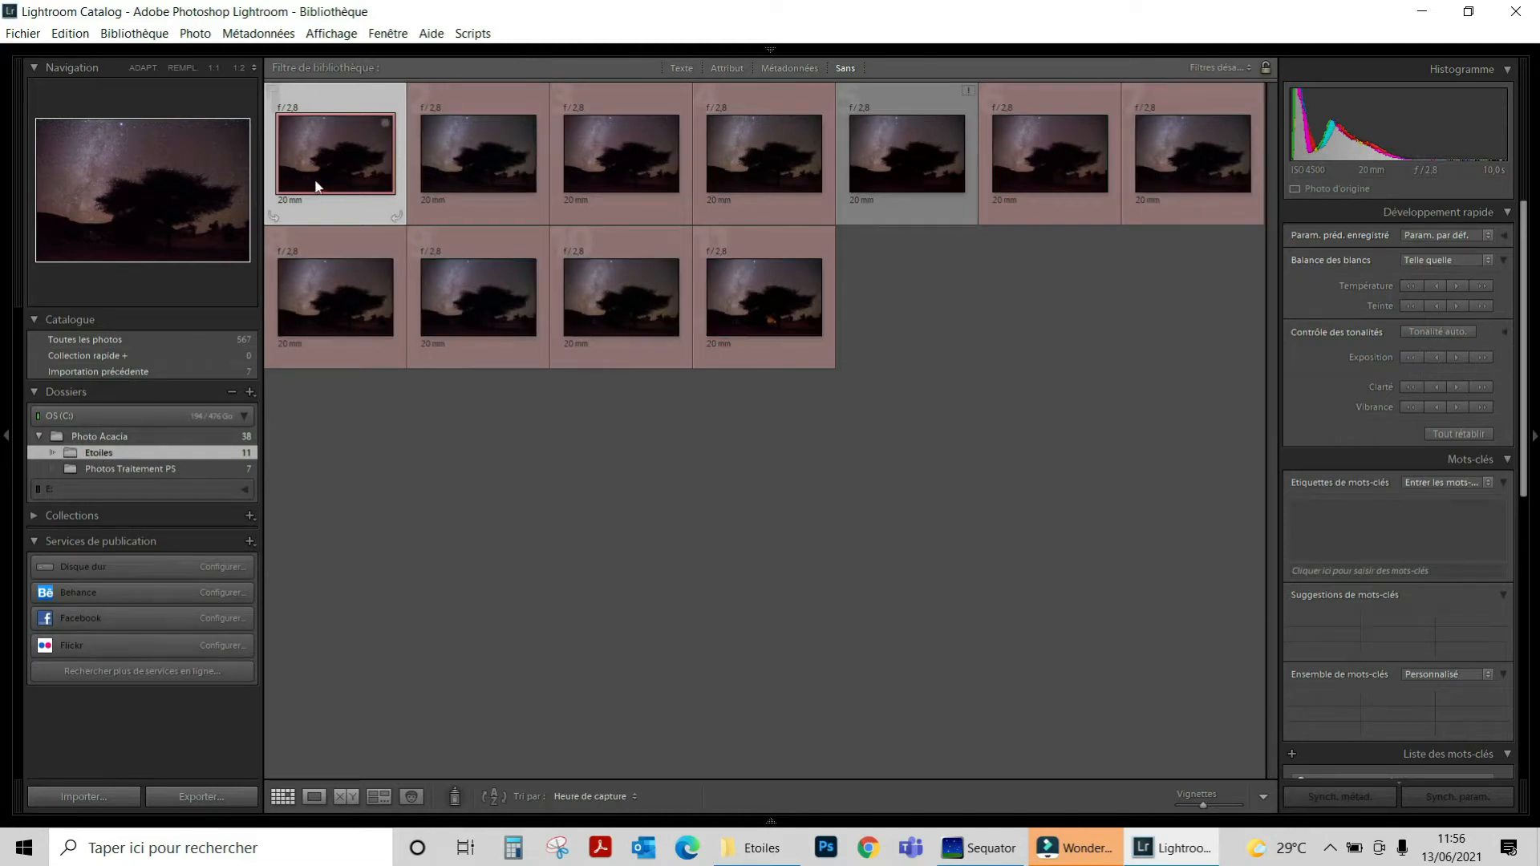
left_click(312, 799)
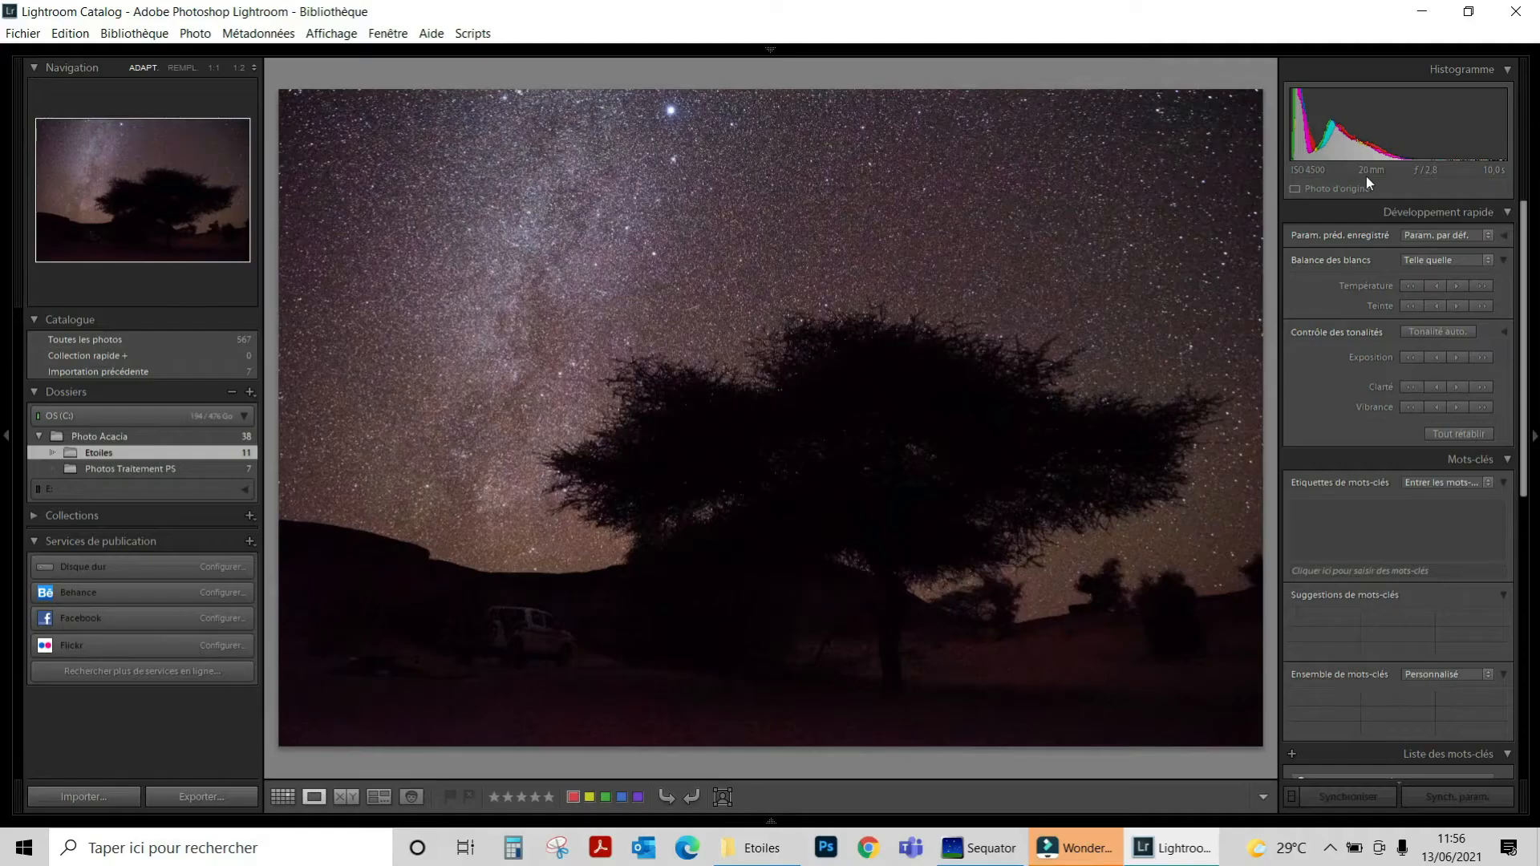
Step: Inspect the noise in the starry sky at 1:1 and 3:1 zoom, and return to the fitted view
left_click(1014, 232)
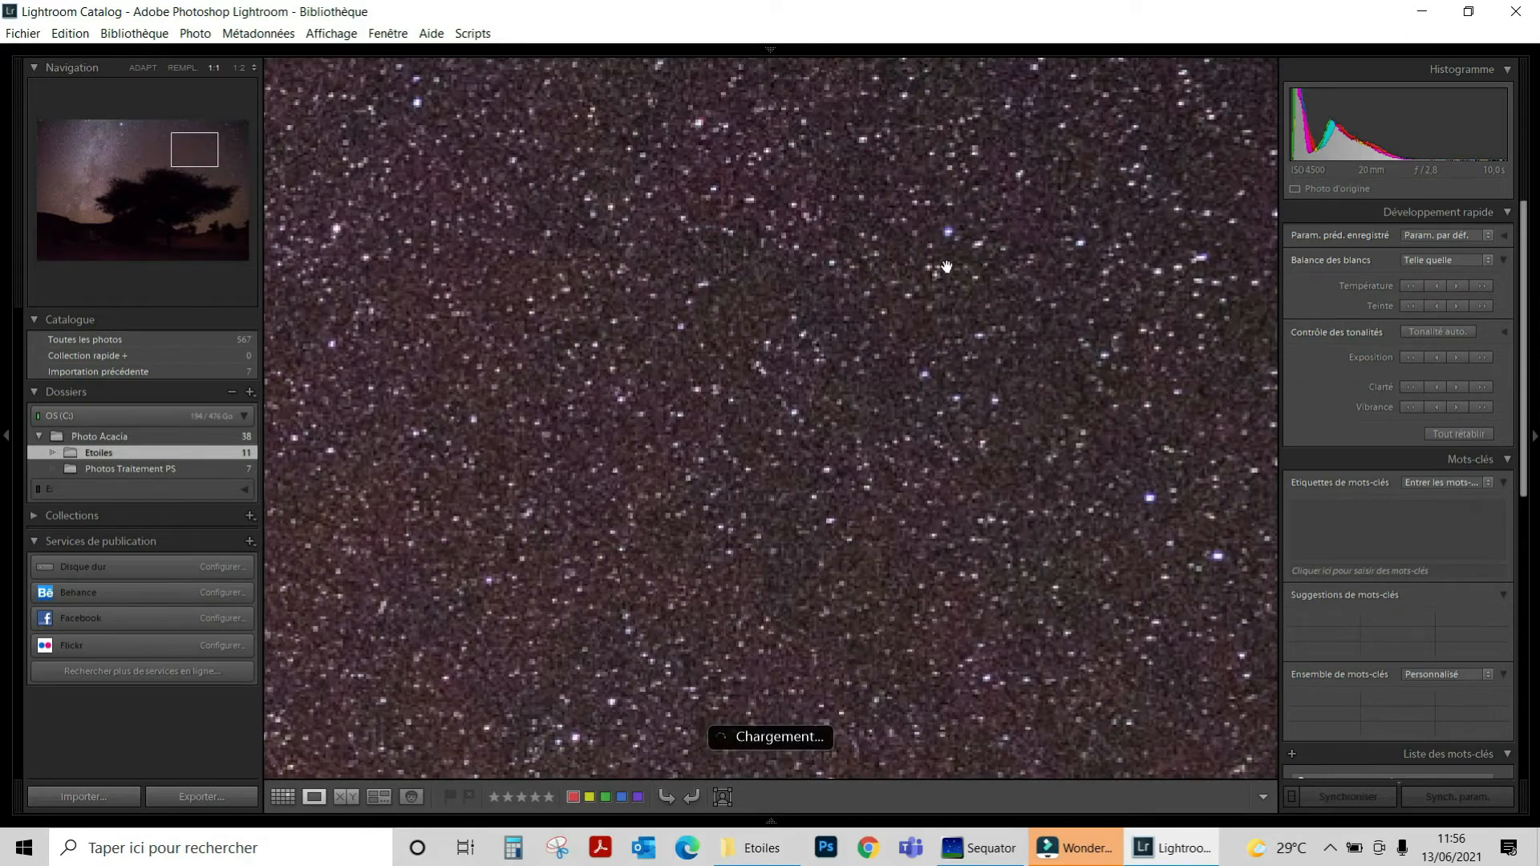
left_click(253, 69)
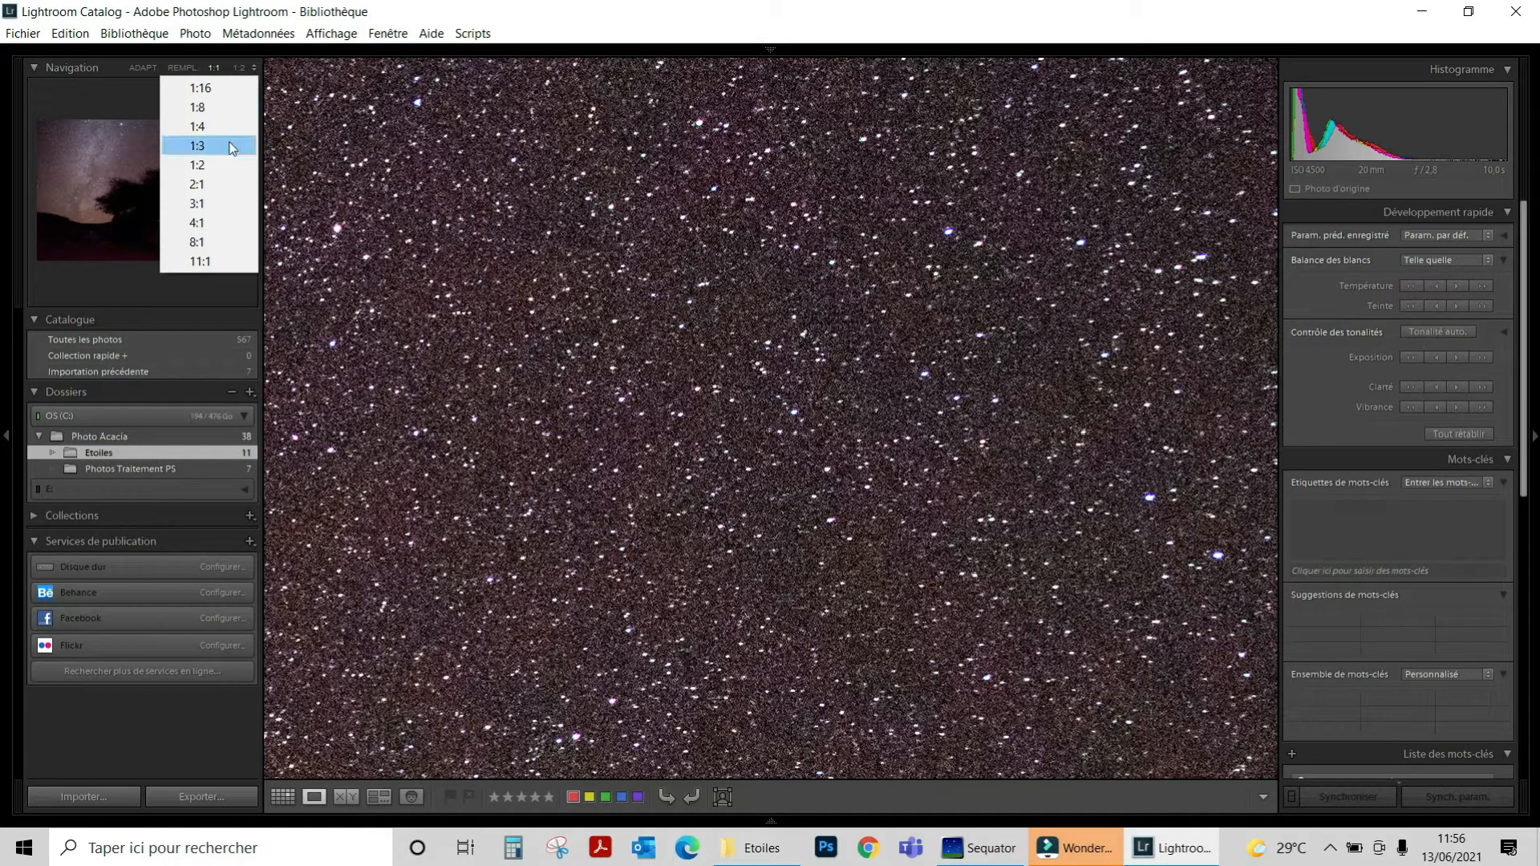
left_click(236, 204)
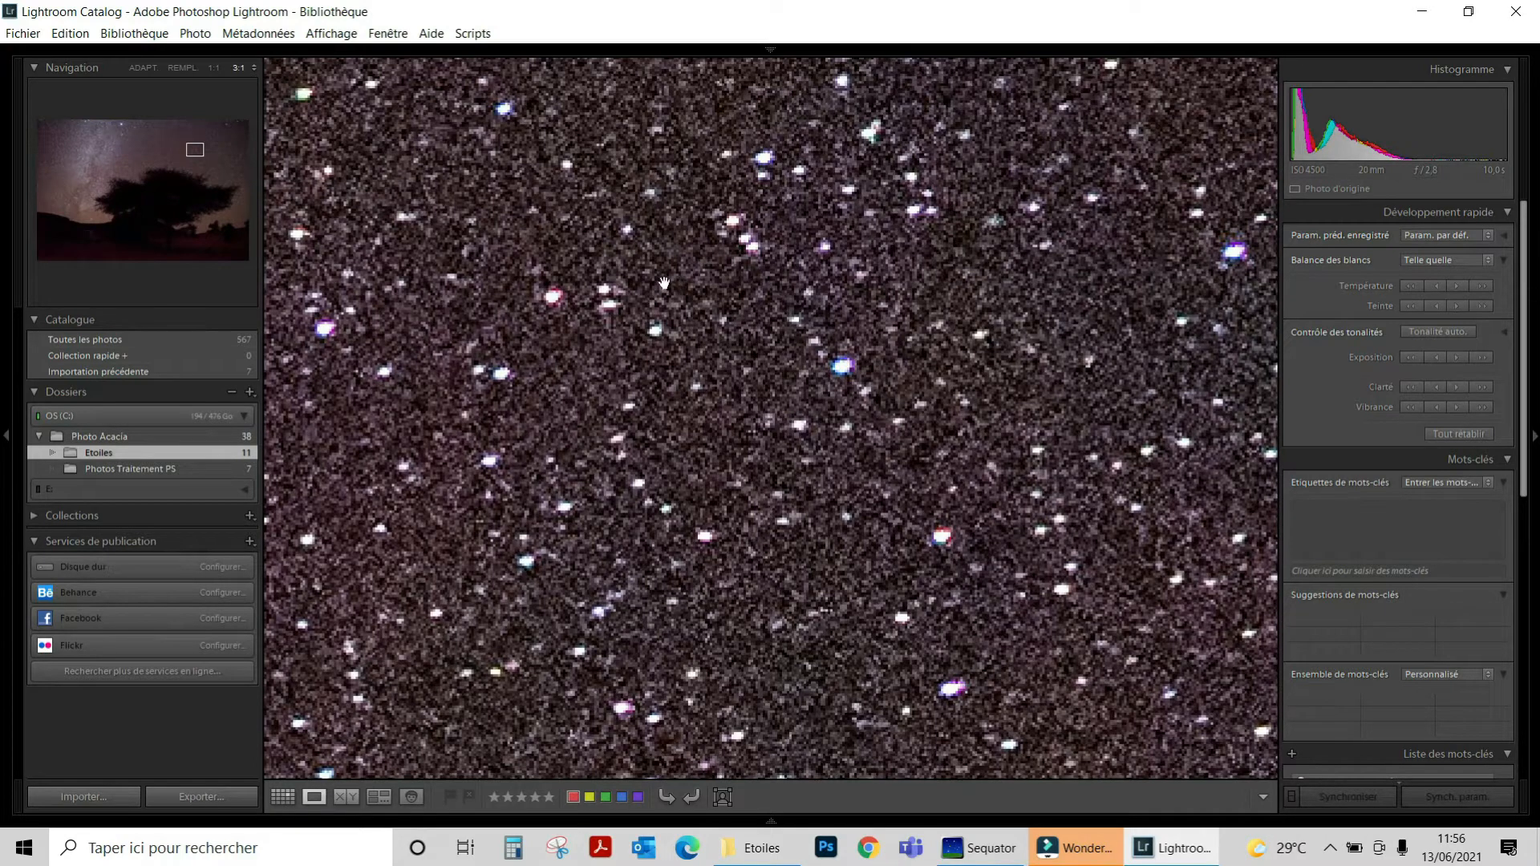
left_click(148, 74)
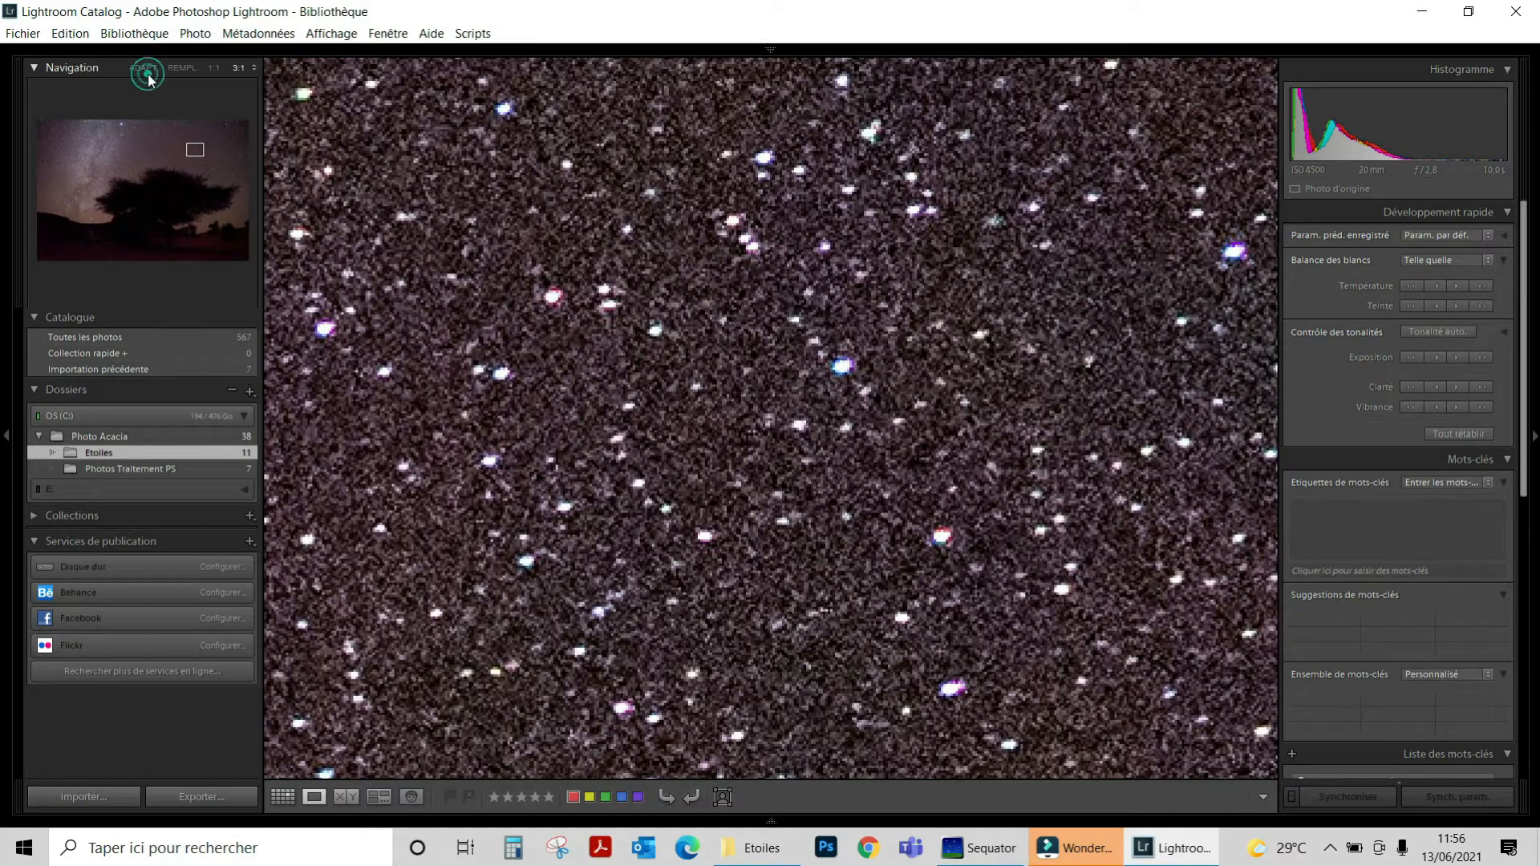
left_click(148, 69)
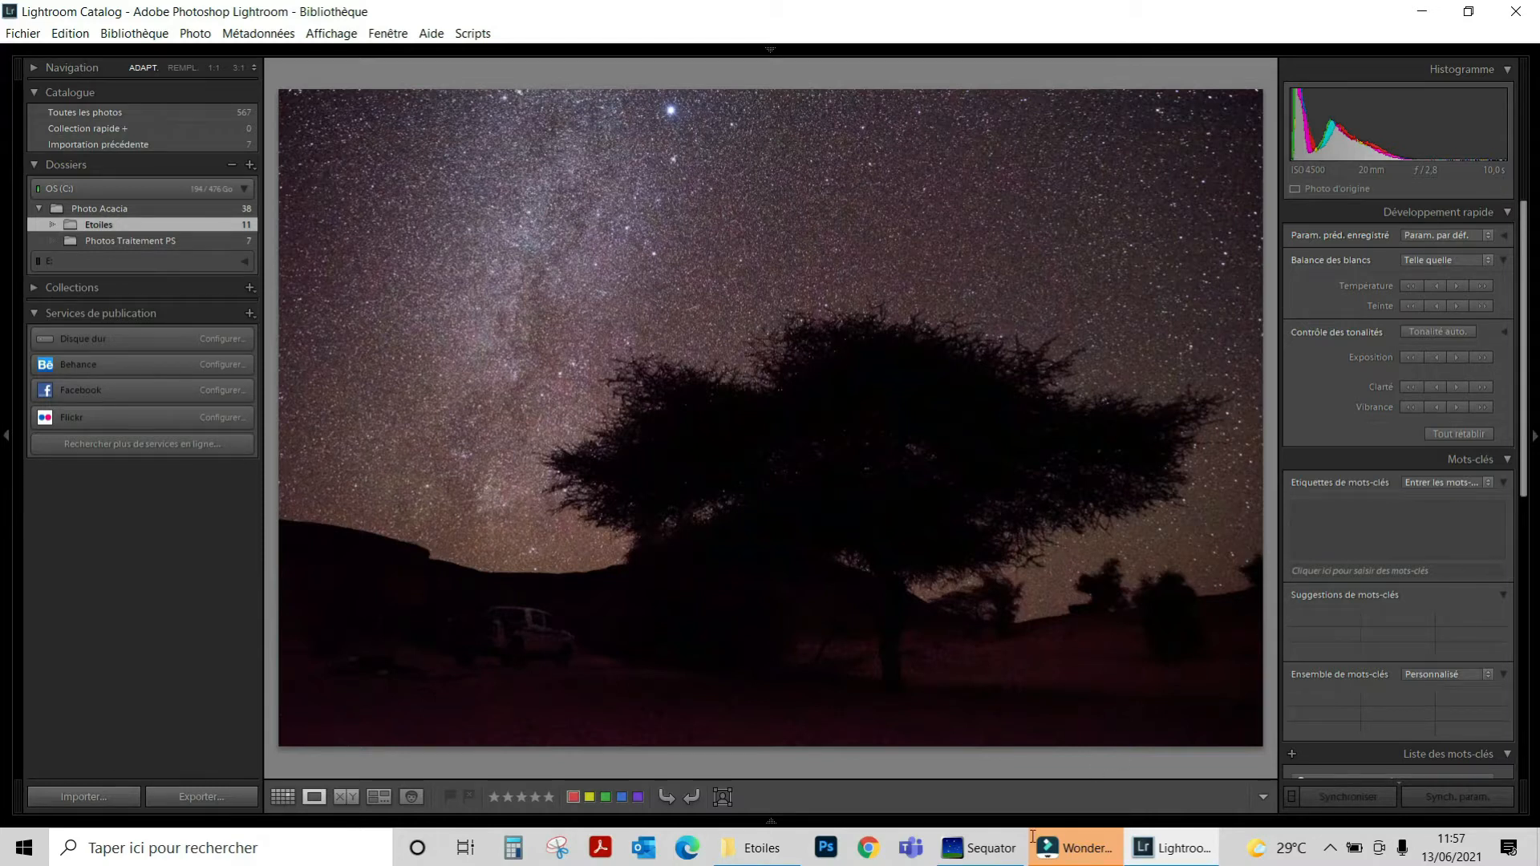
Step: Switch to Sequator and add DSC_2345 through DSC_2354 from the Etoiles folder as star images
left_click(989, 851)
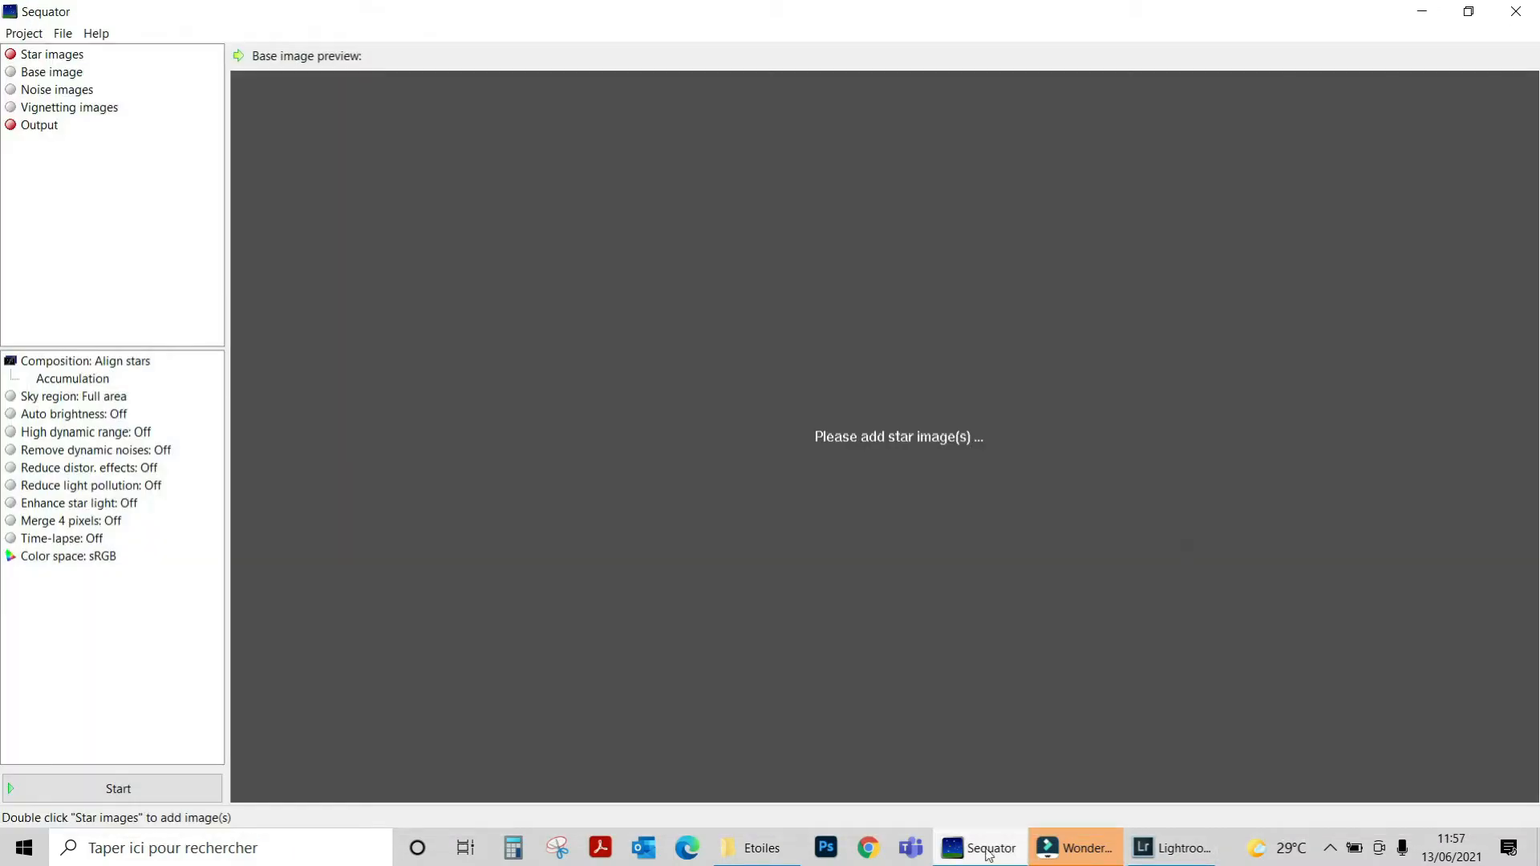
double_click(36, 56)
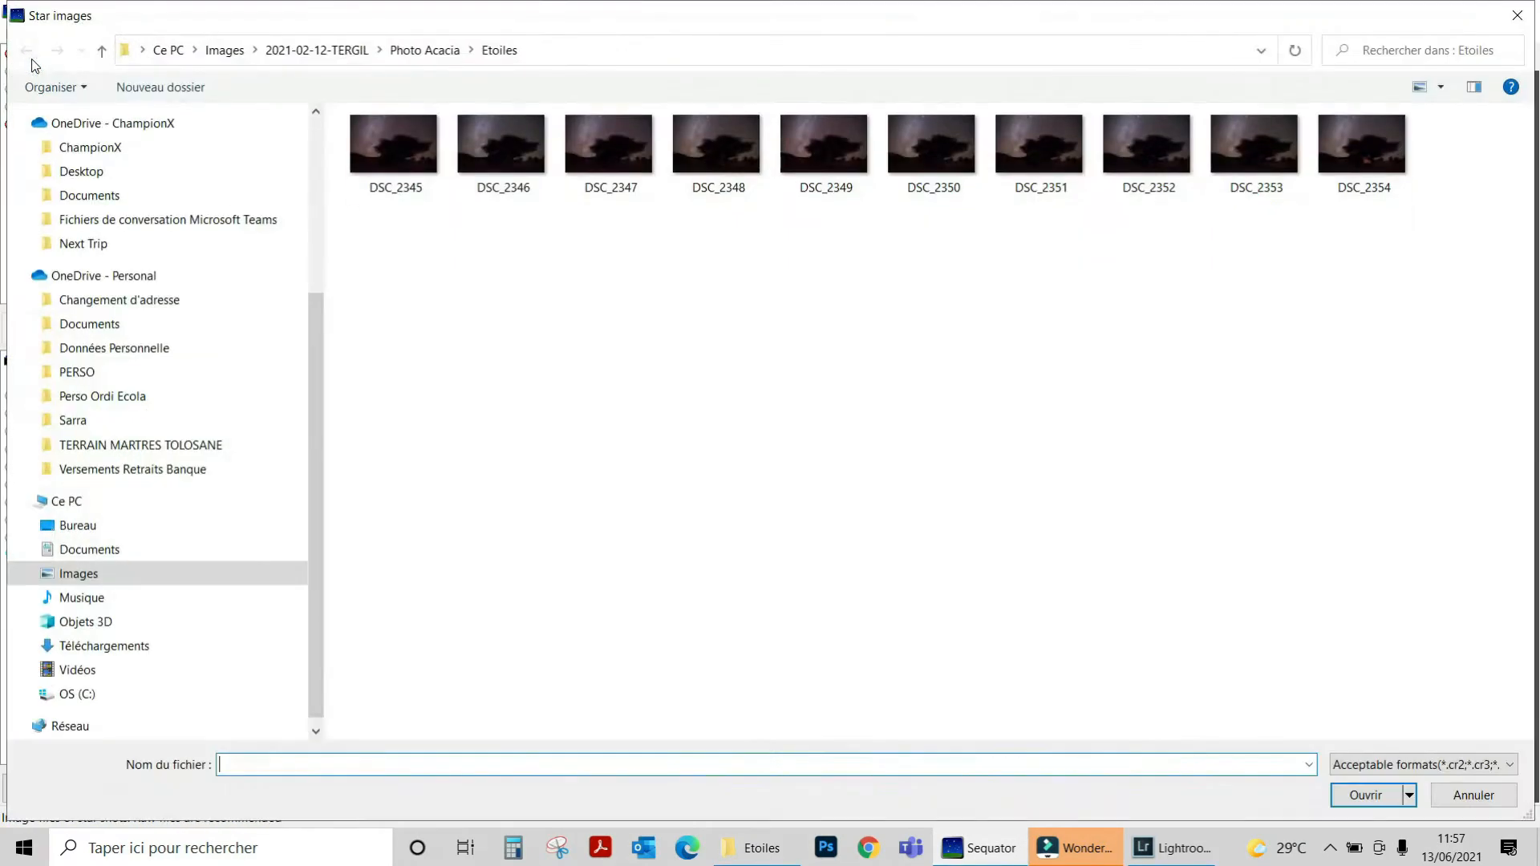
left_click(425, 152)
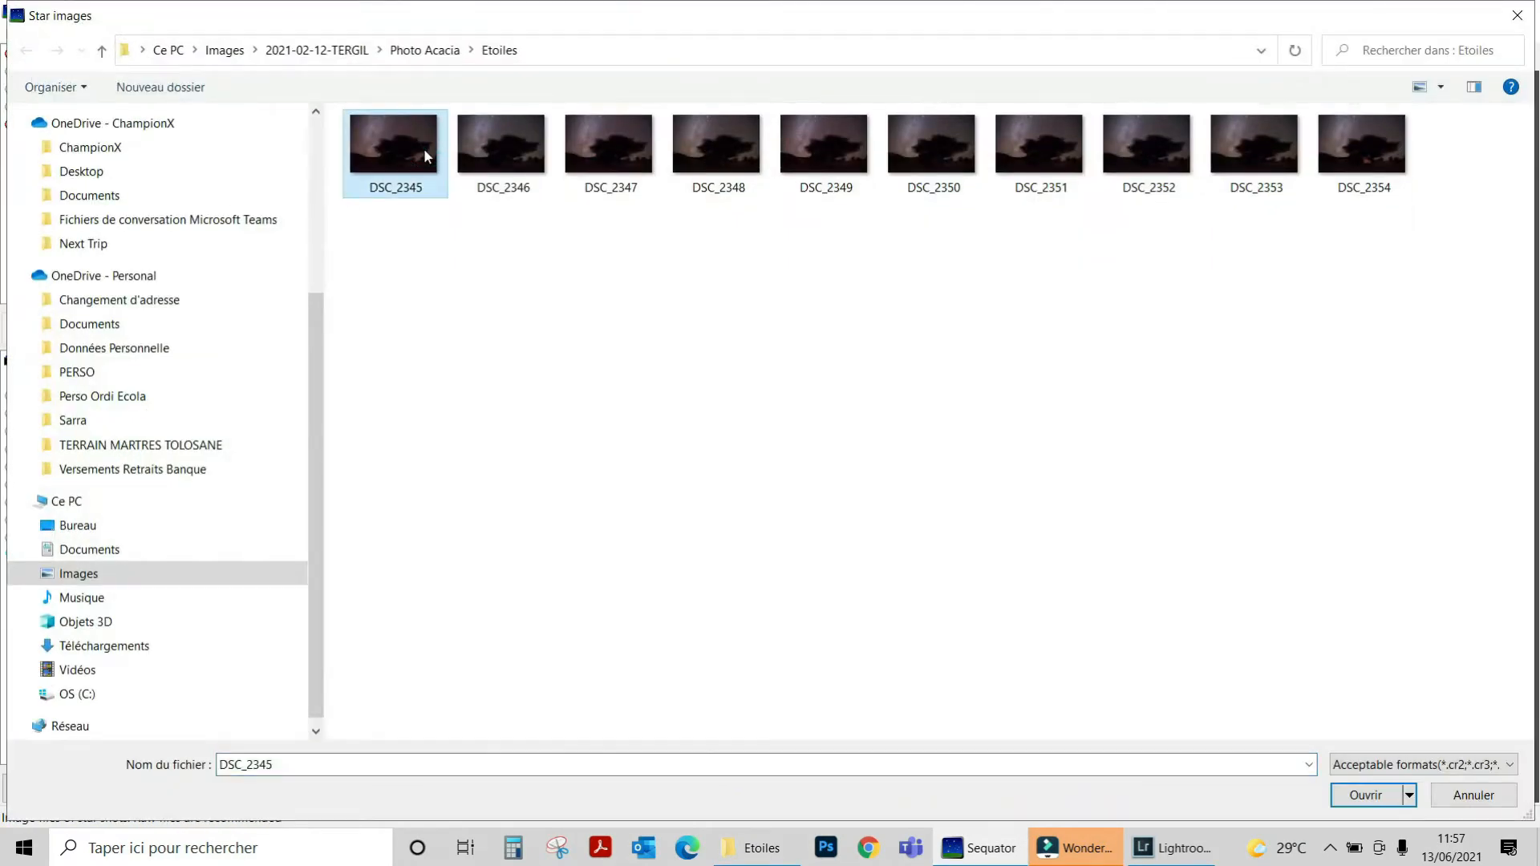
left_click(1381, 150, "shift")
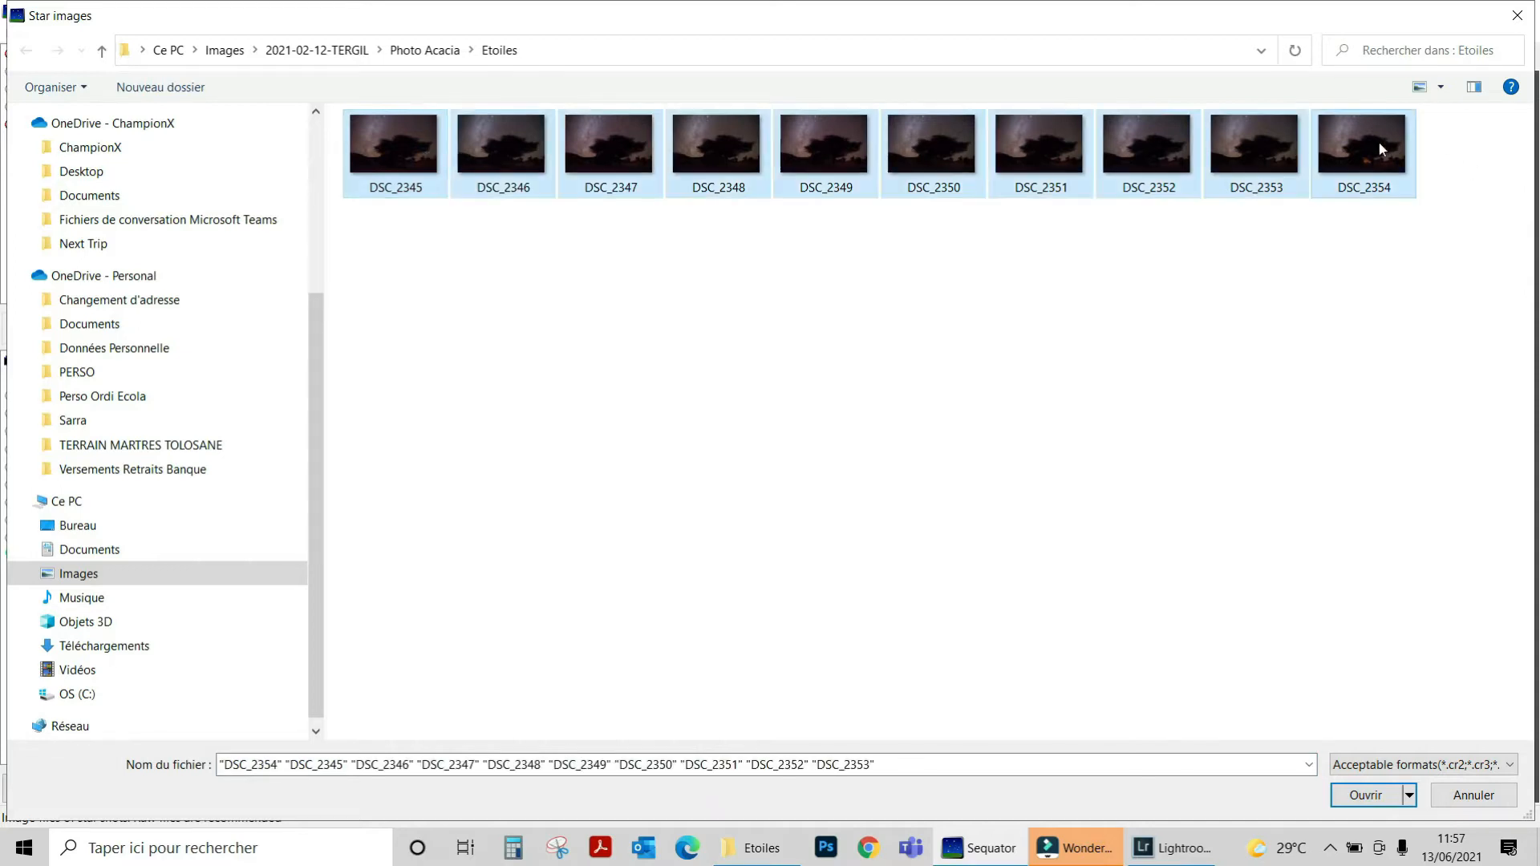
left_click(1367, 797)
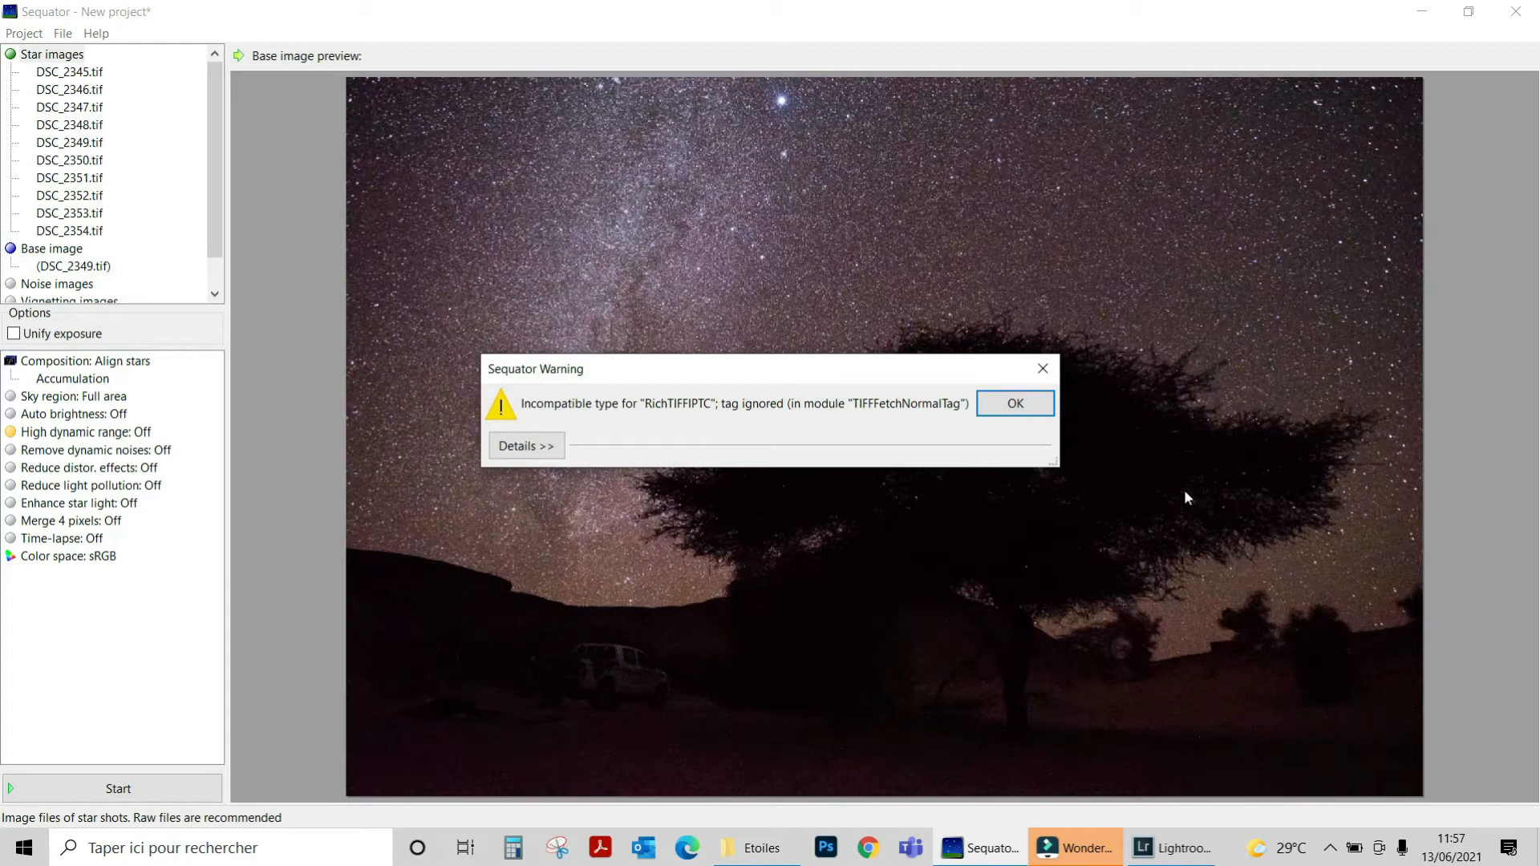
left_click(1032, 409)
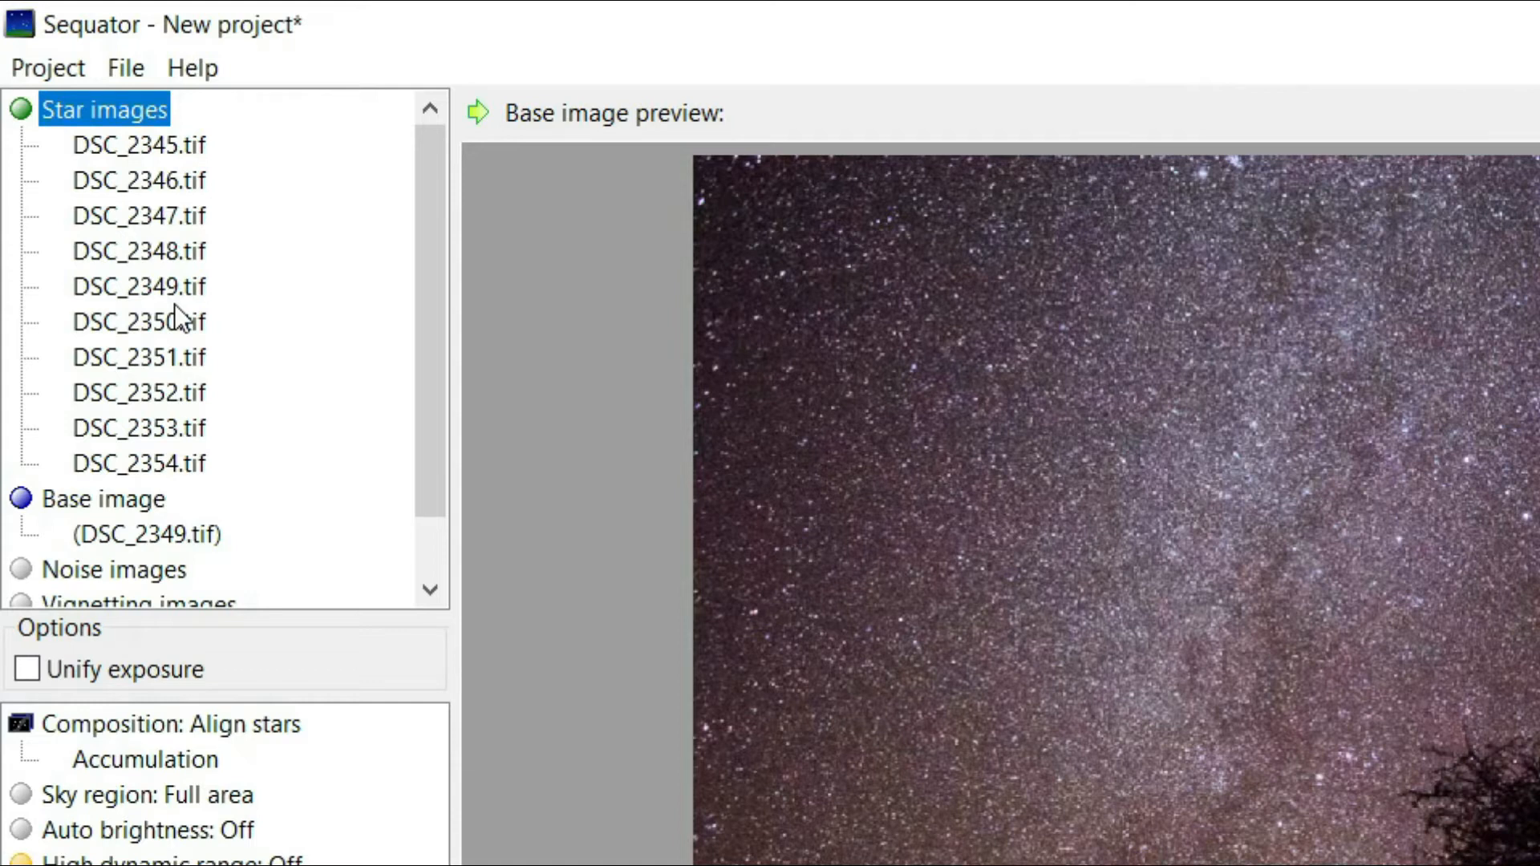
Step: Set the Align stars composition to the Freeze ground computing option
scroll(161, 528, "down", 1)
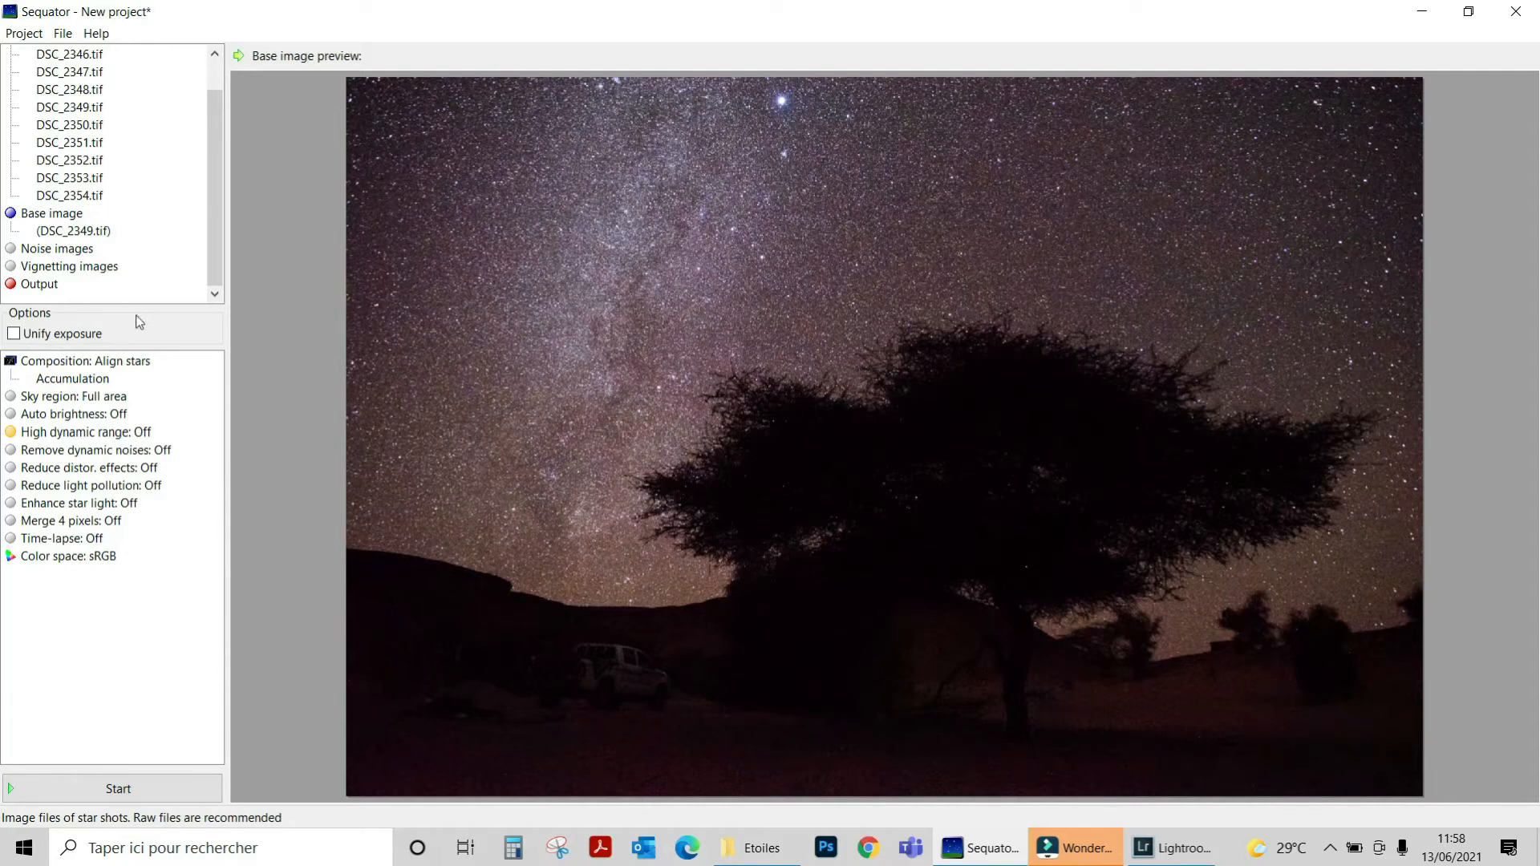
left_click(83, 365)
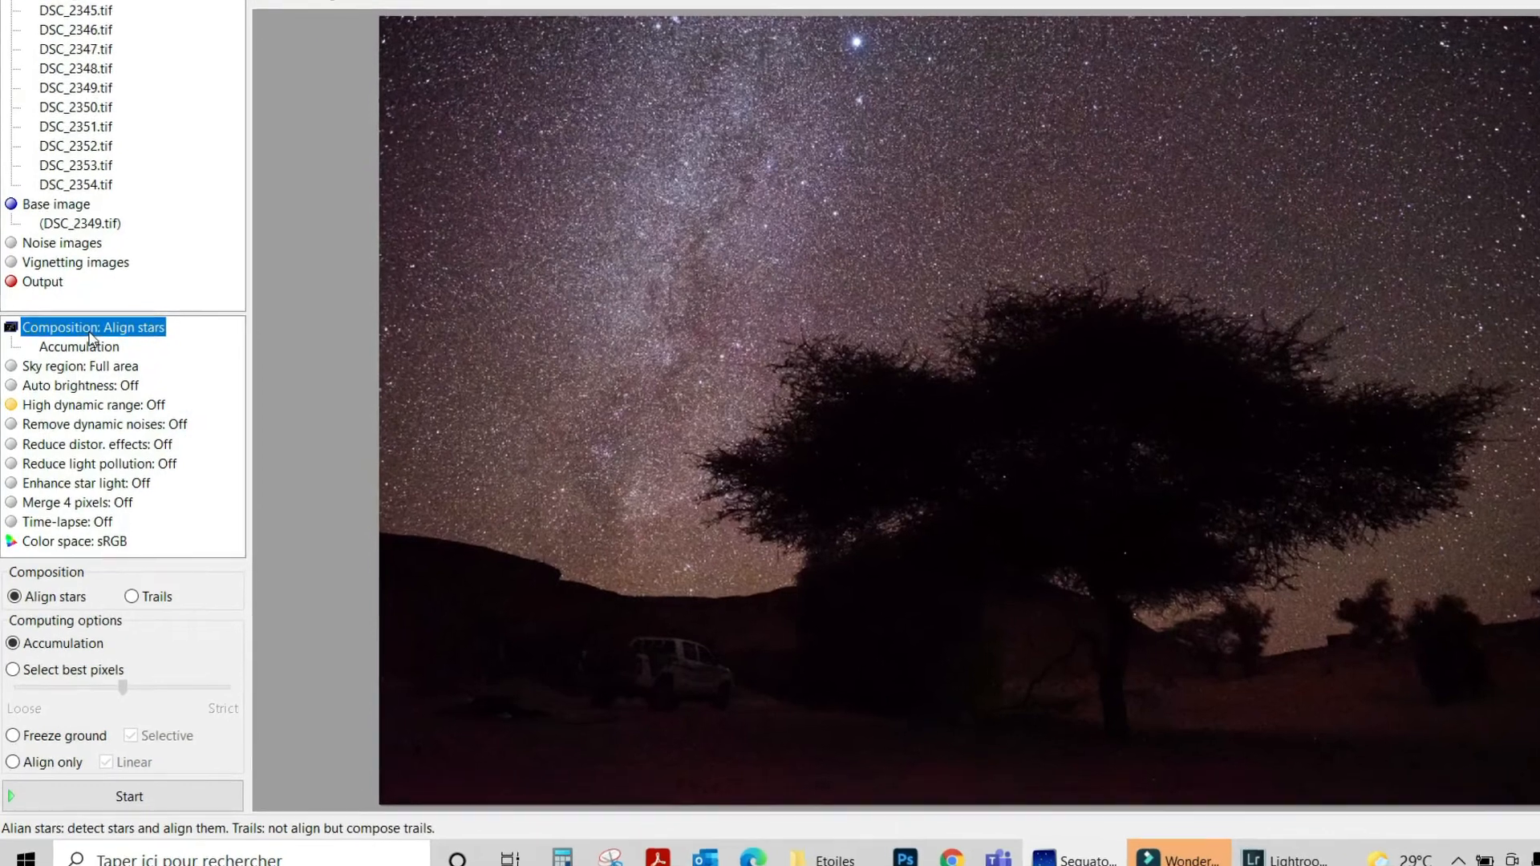
left_click(14, 738)
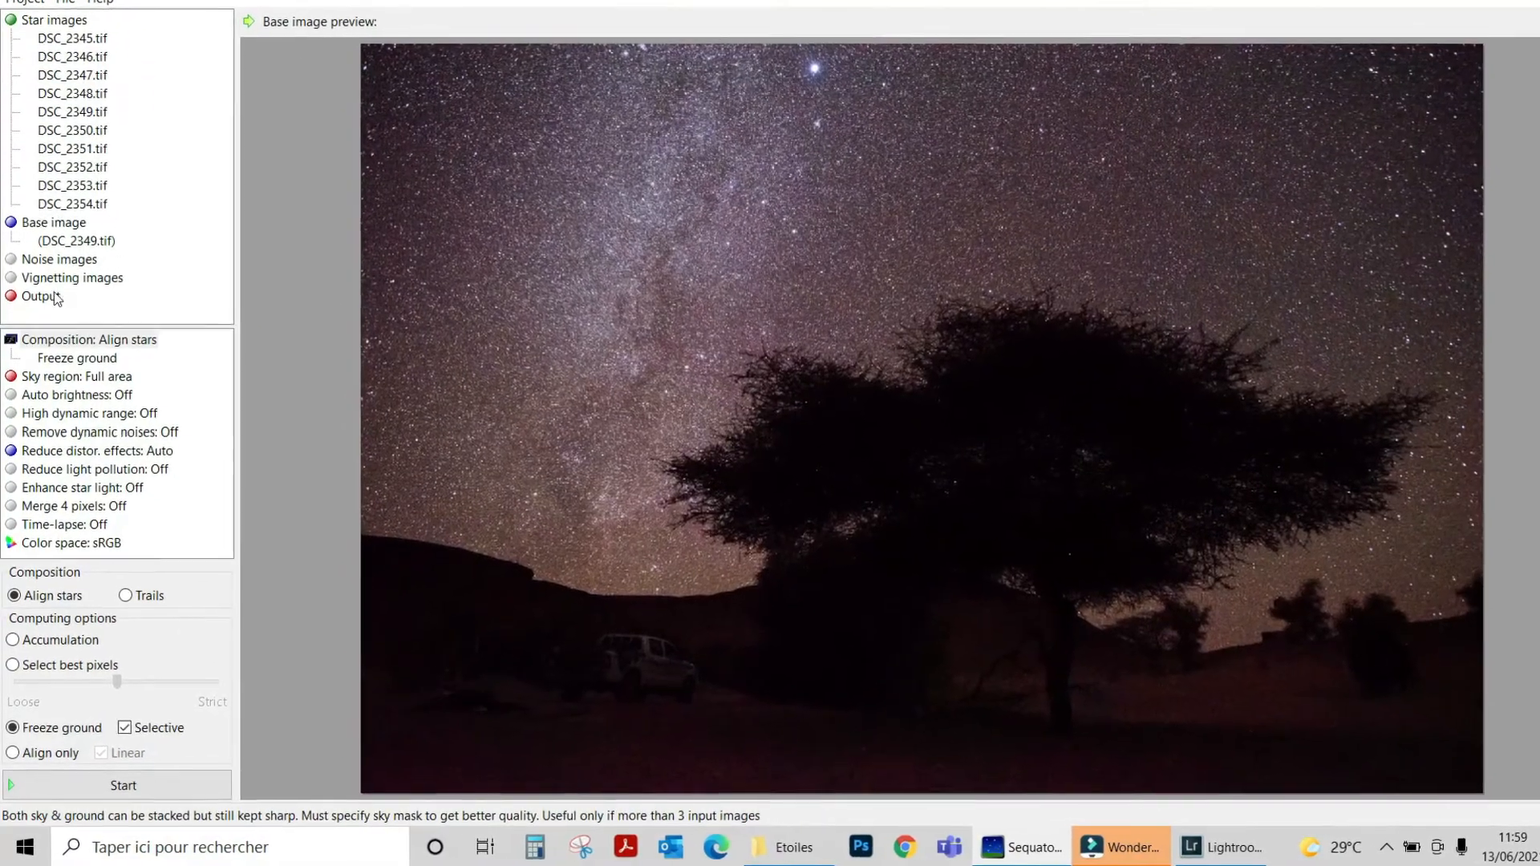
Step: Define the output as an uncompressed TIFF file named Stack in the Etoiles folder
left_click(41, 305)
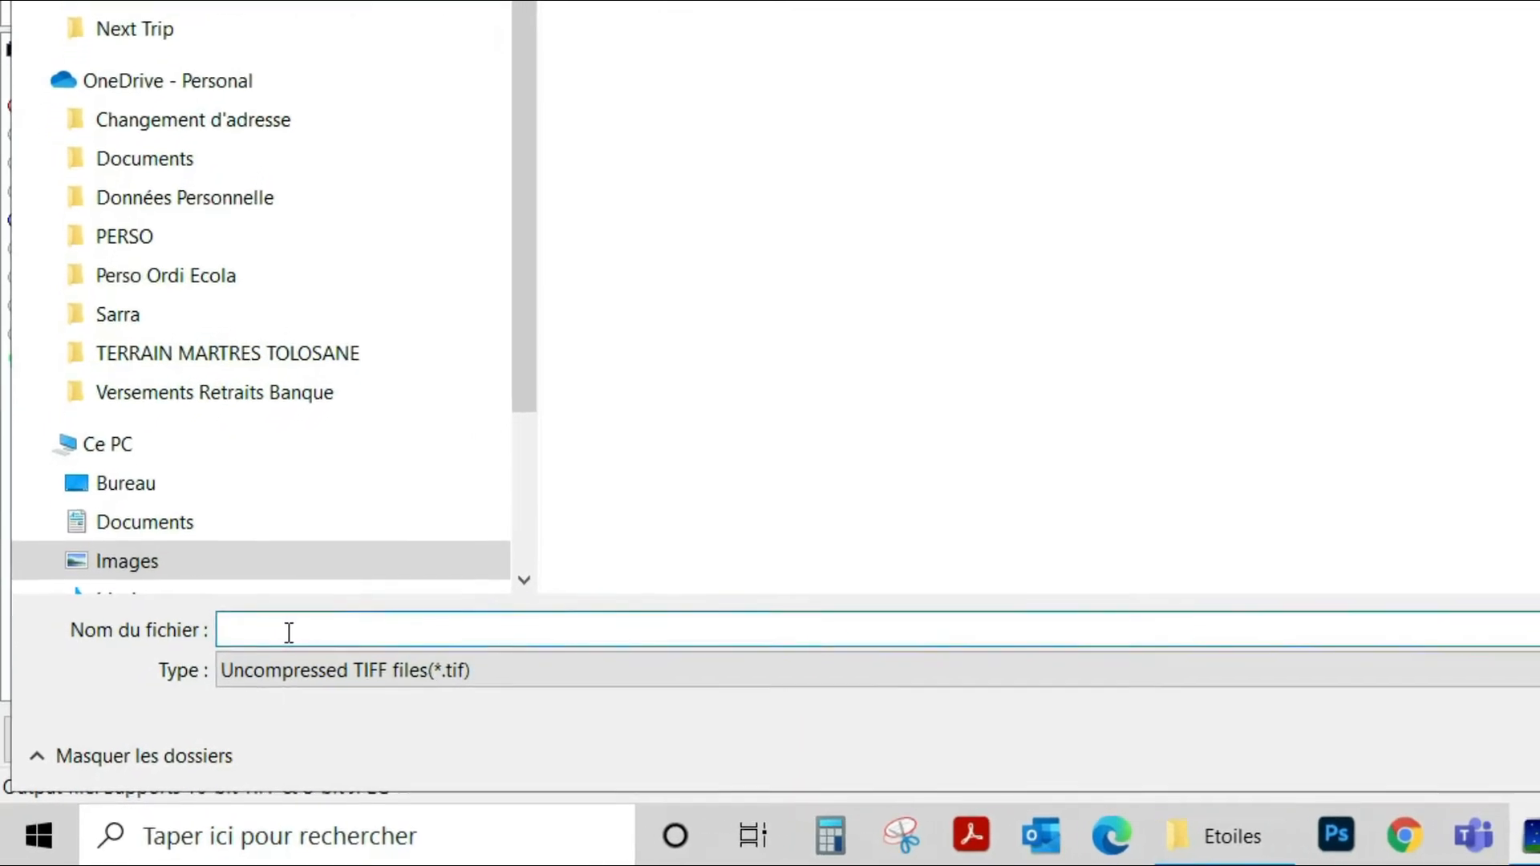
type("Stack")
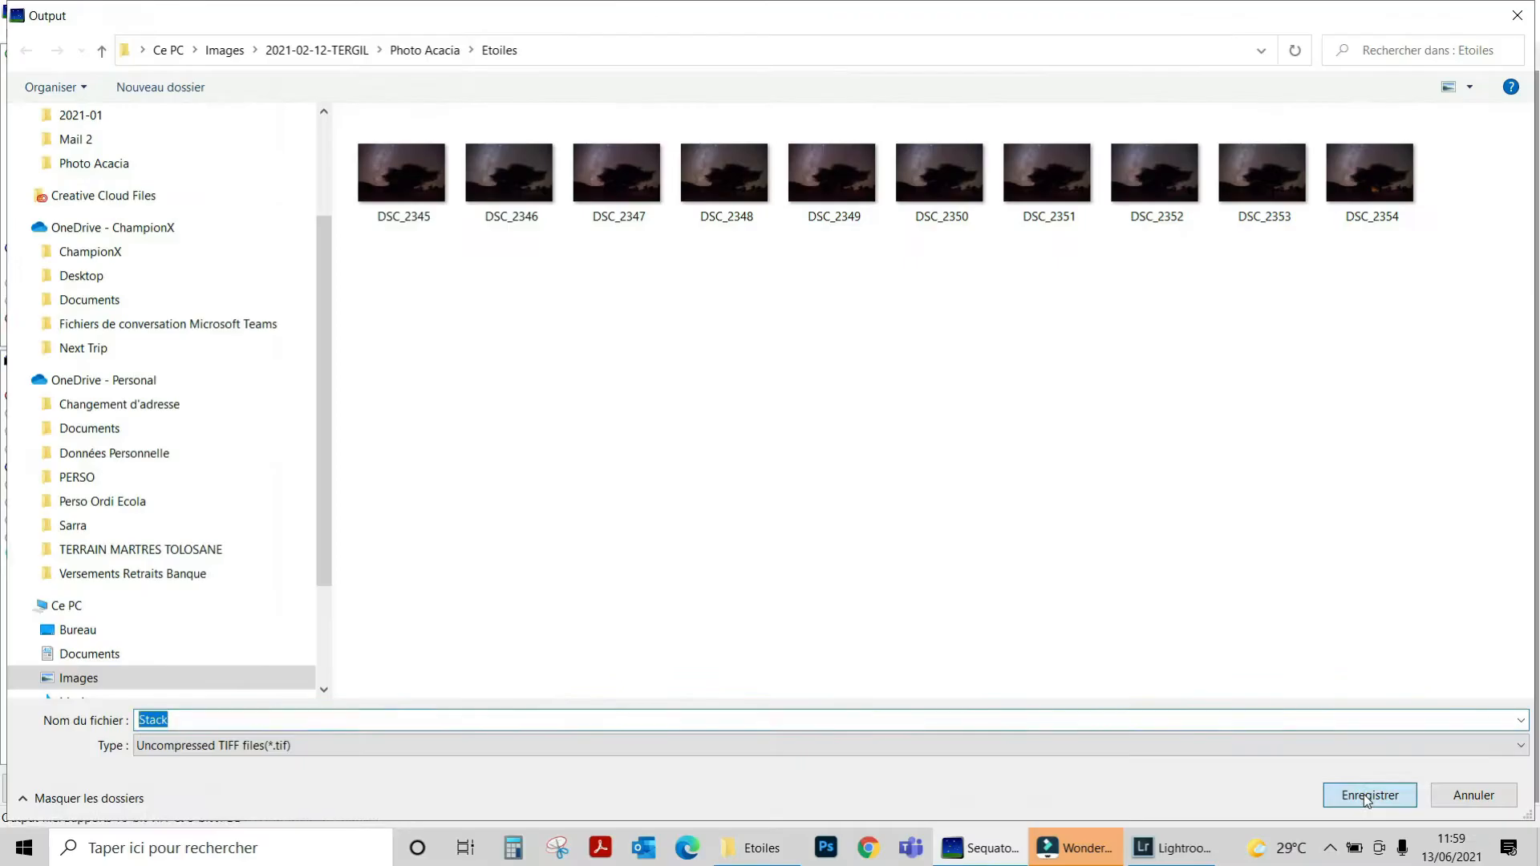
left_click(1378, 818)
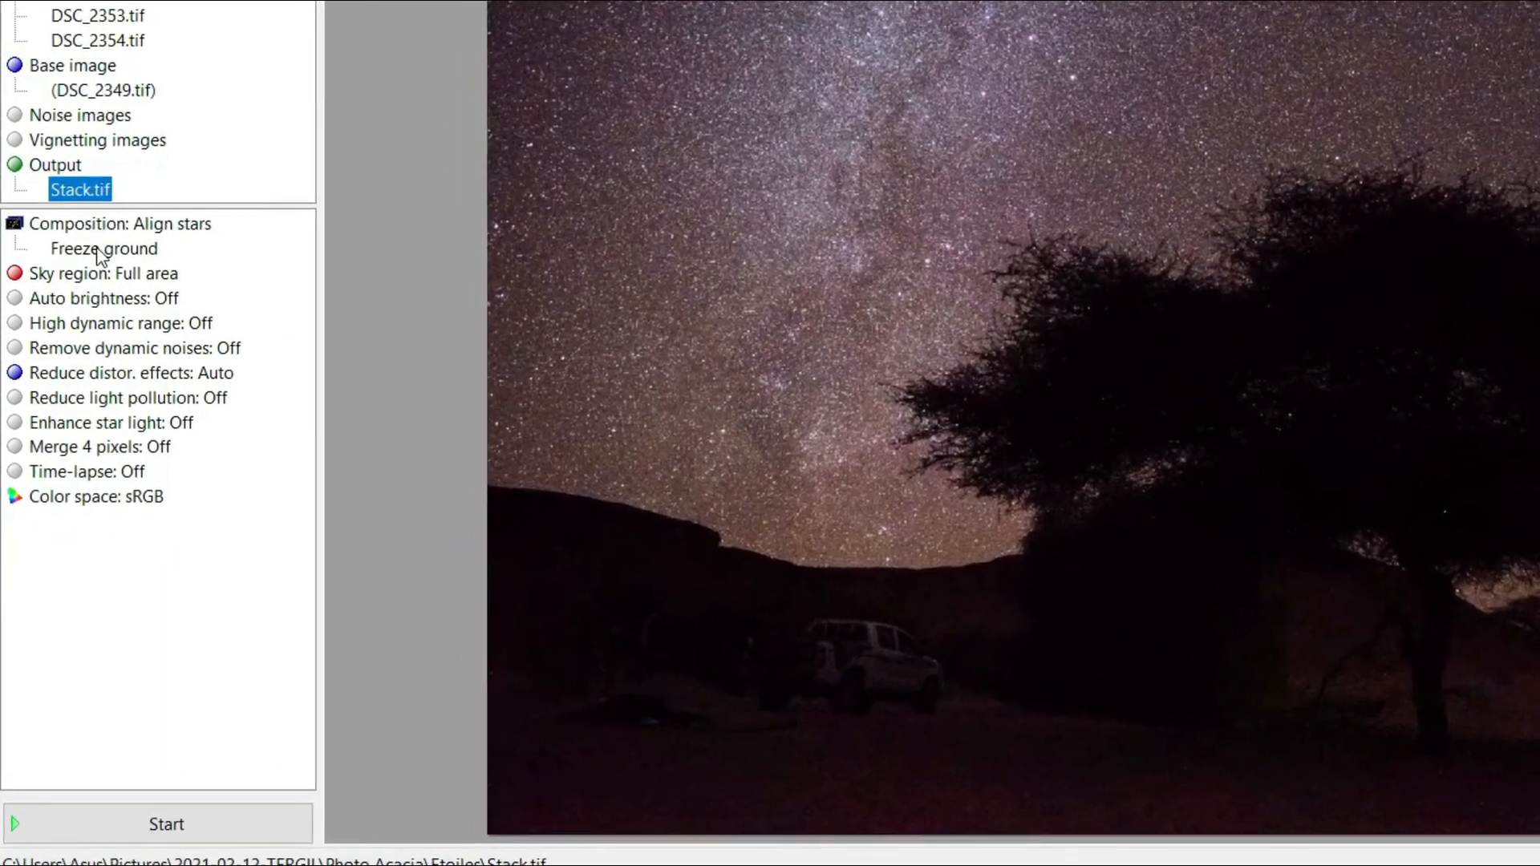
Step: Review the Freeze ground options and set the reduction of distortion effects to Complex
left_click(107, 221)
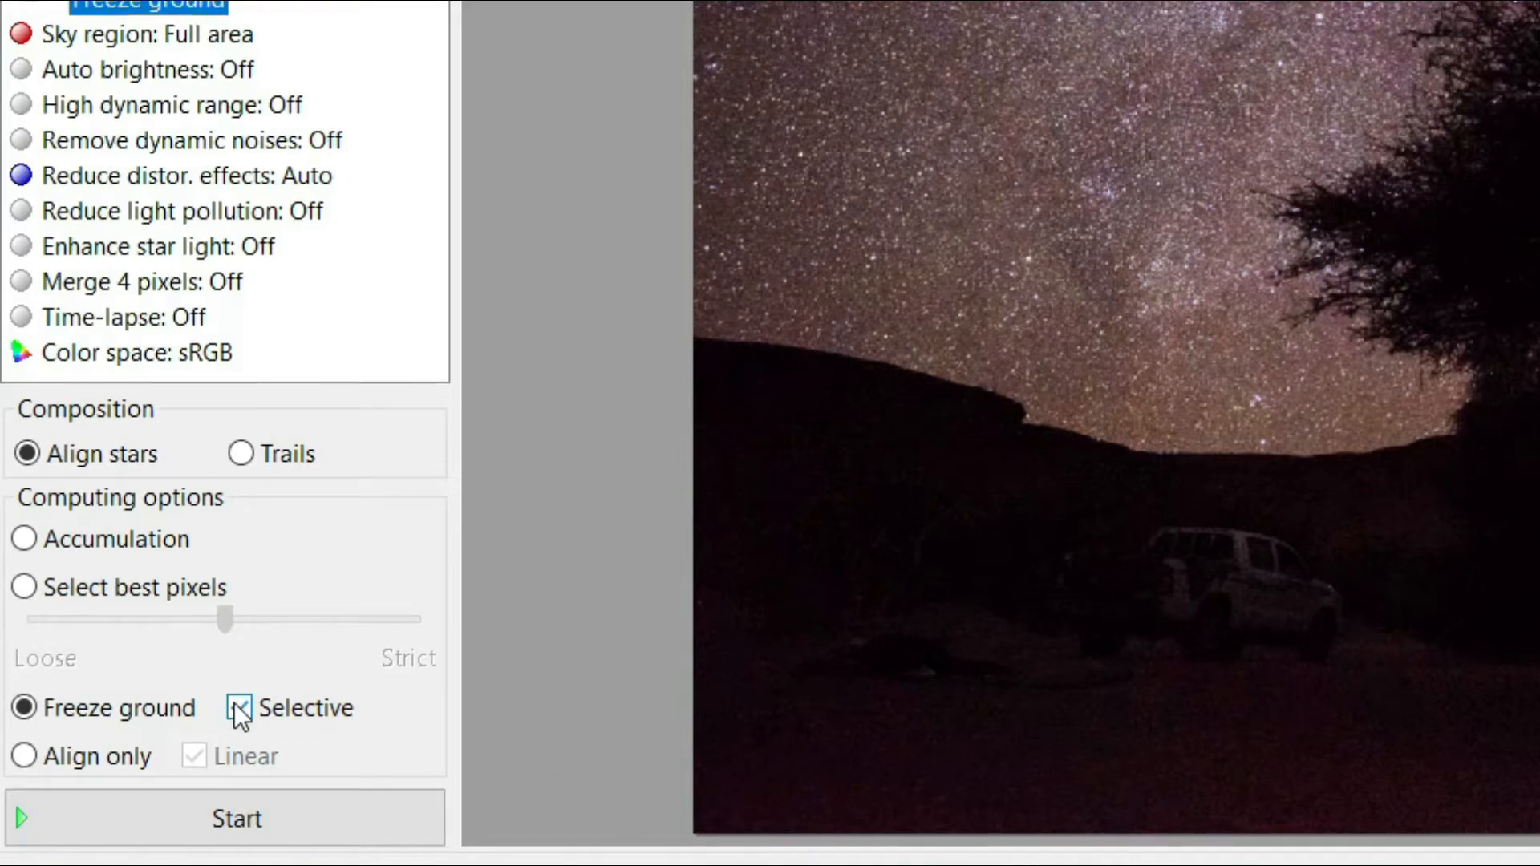
left_click(127, 181)
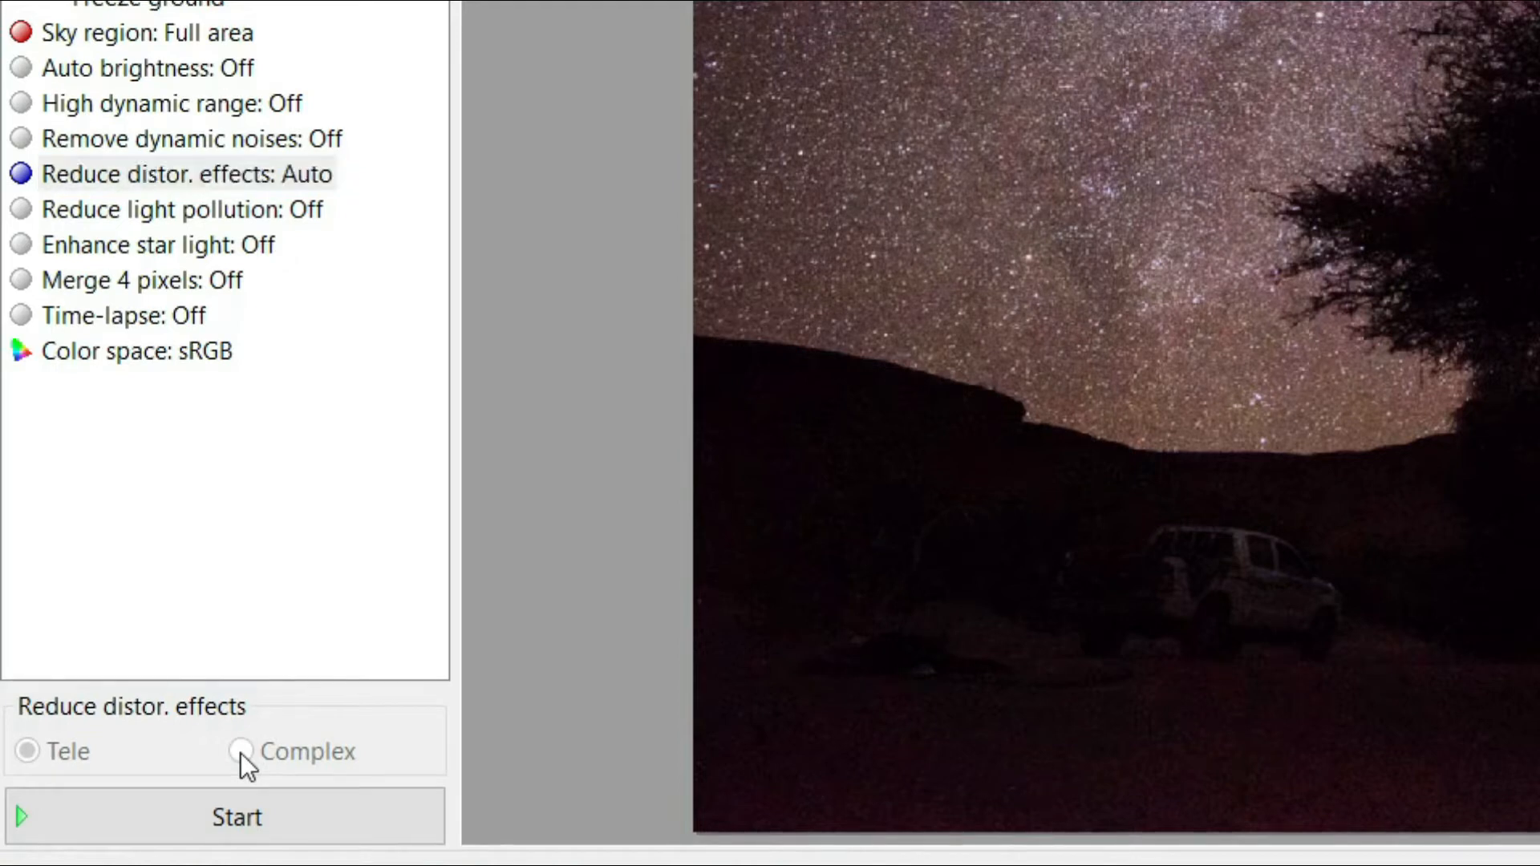
left_click(204, 175)
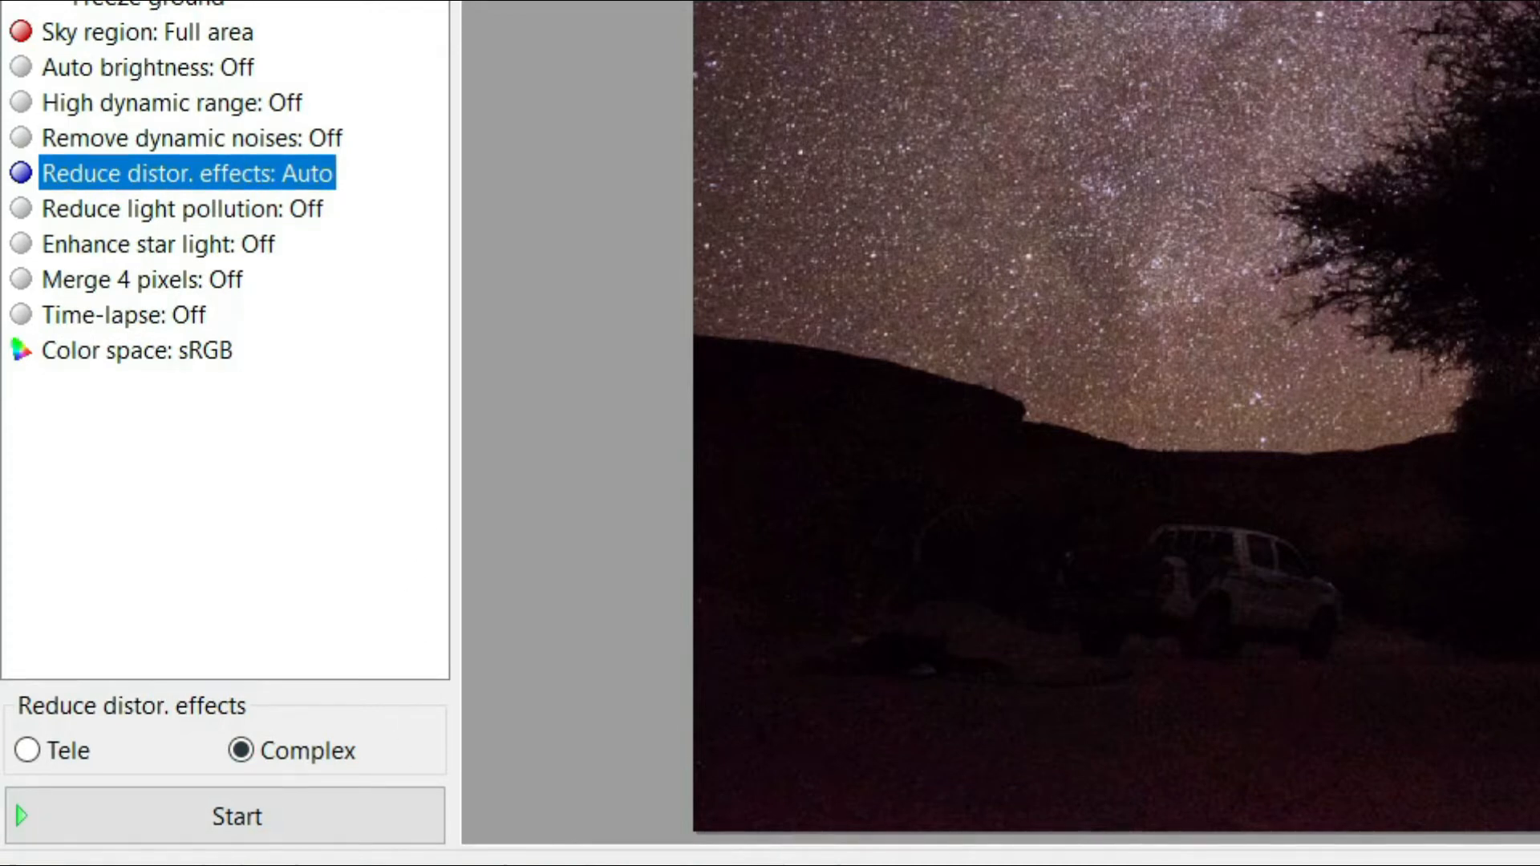
Step: Define the sky region with an irregular mask by brushing over the sky down to the hills and around the tree
left_click(148, 32)
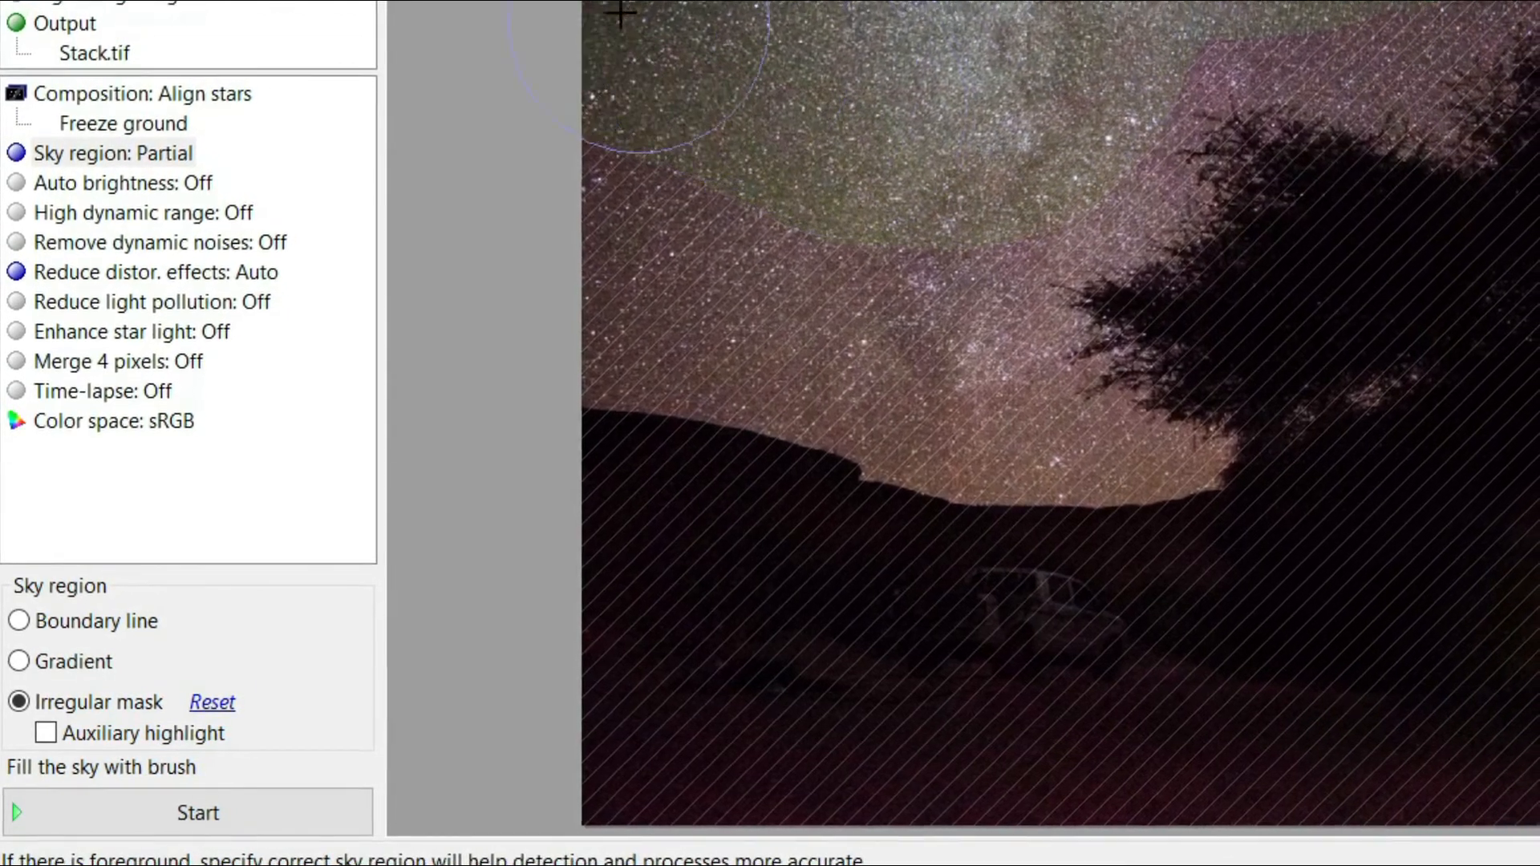
left_click_drag(886, 191, 598, 117)
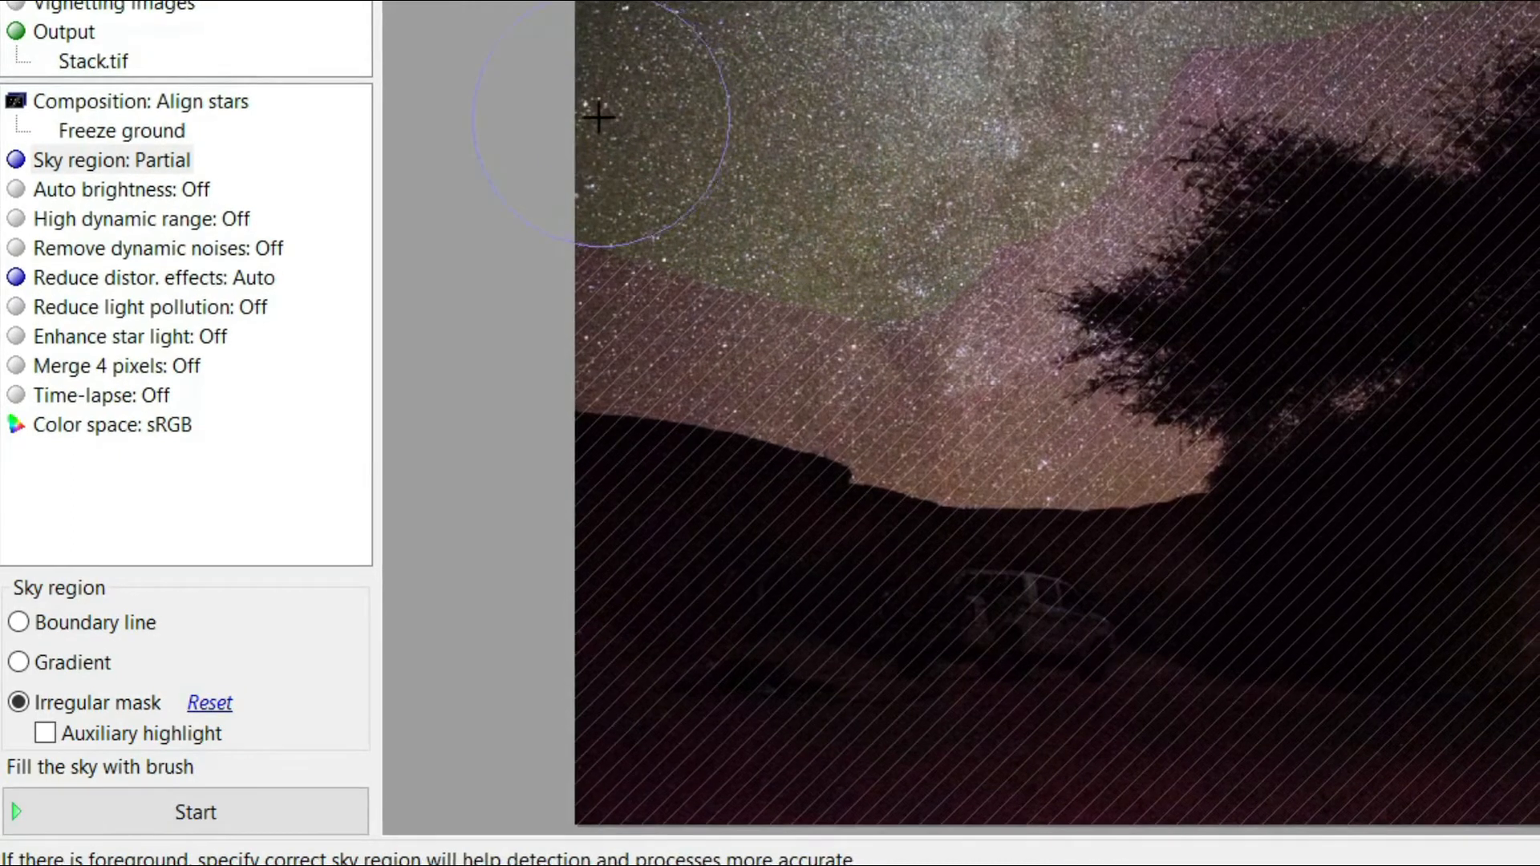
mouse_move(848, 250)
left_mouse_down()
mouse_move(608, 227)
mouse_move(794, 280)
mouse_move(639, 265)
mouse_move(758, 252)
mouse_move(842, 320)
mouse_move(842, 279)
left_mouse_up()
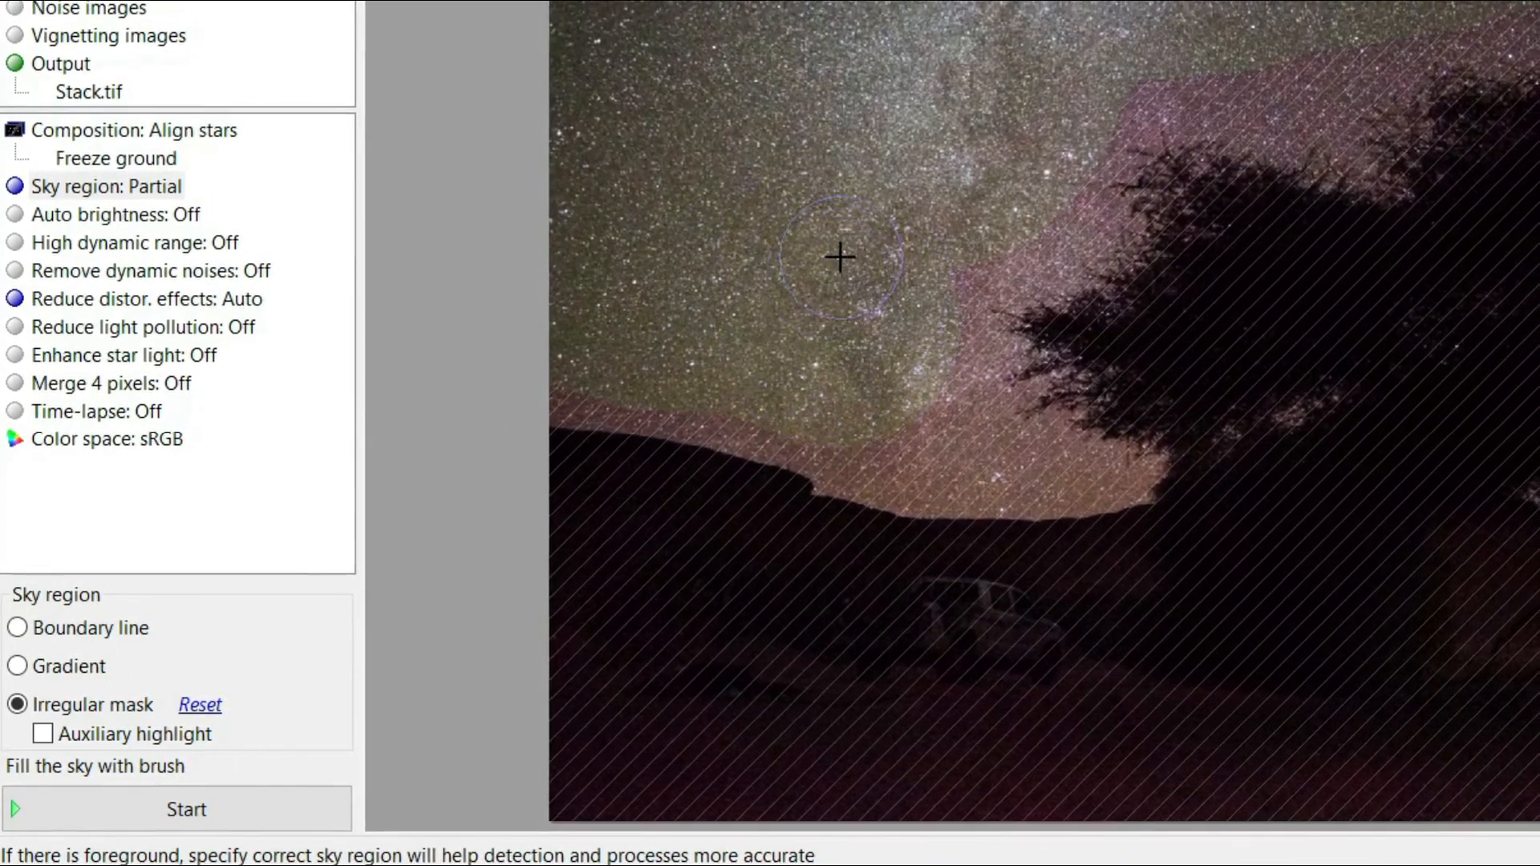
scroll(841, 257, "down", 5)
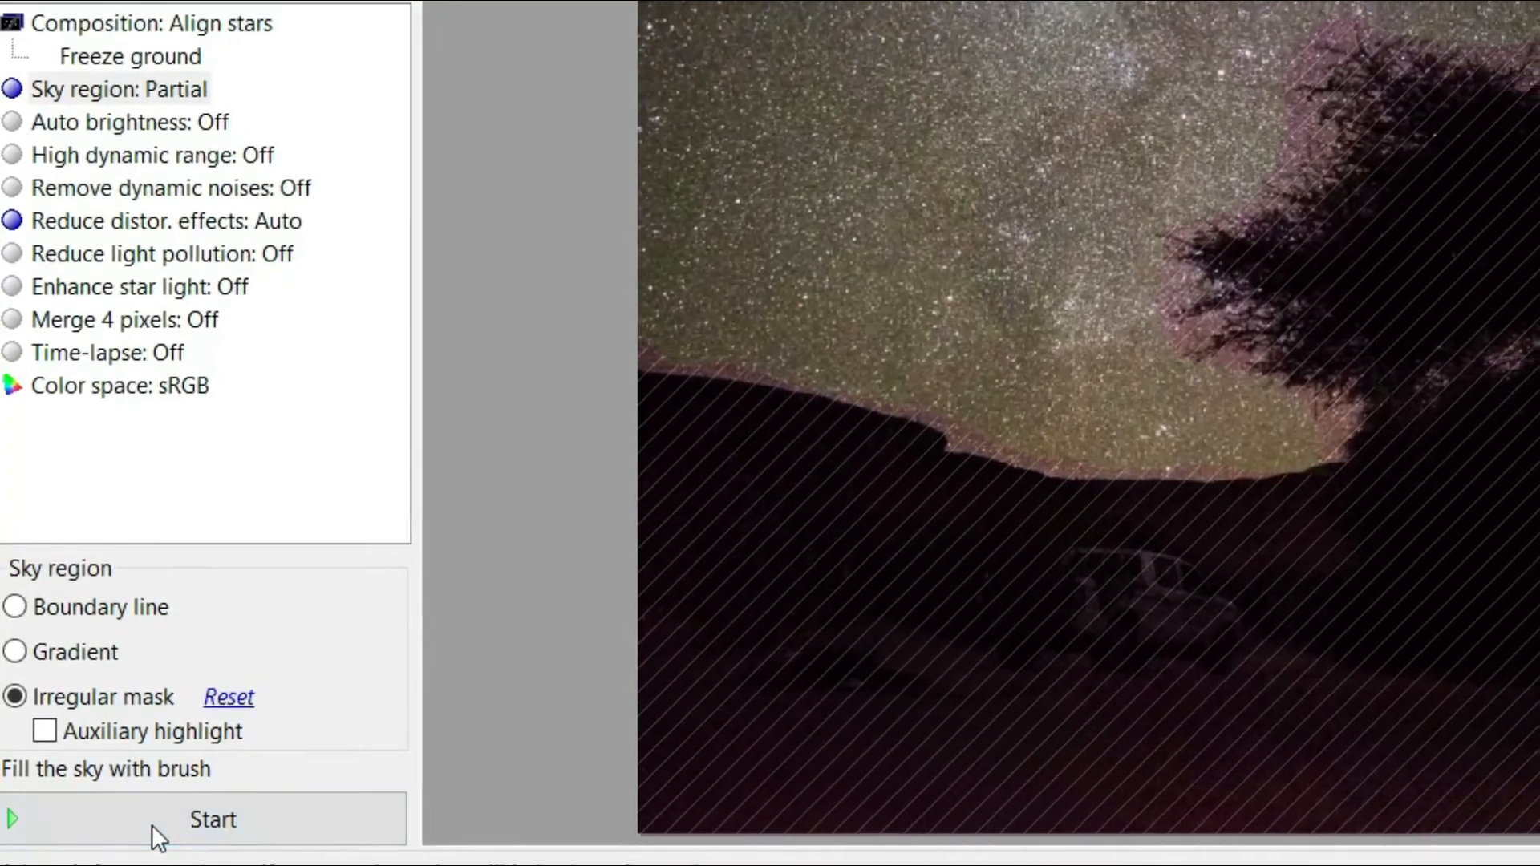
Step: Run the stacking process and select the resulting Stack file in the Etoiles folder in File Explorer
left_click(151, 824)
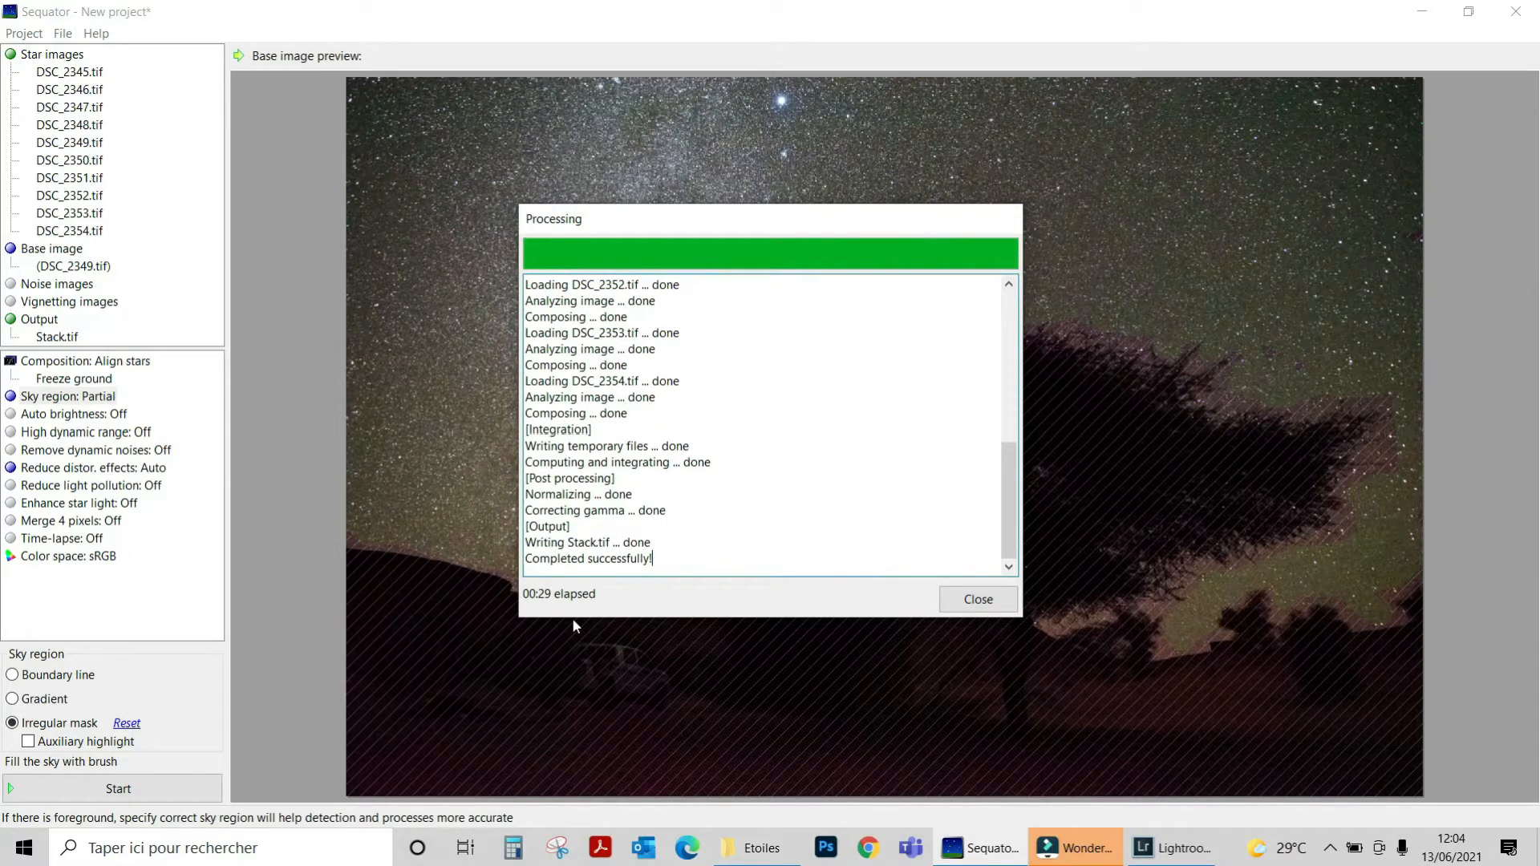
left_click(982, 605)
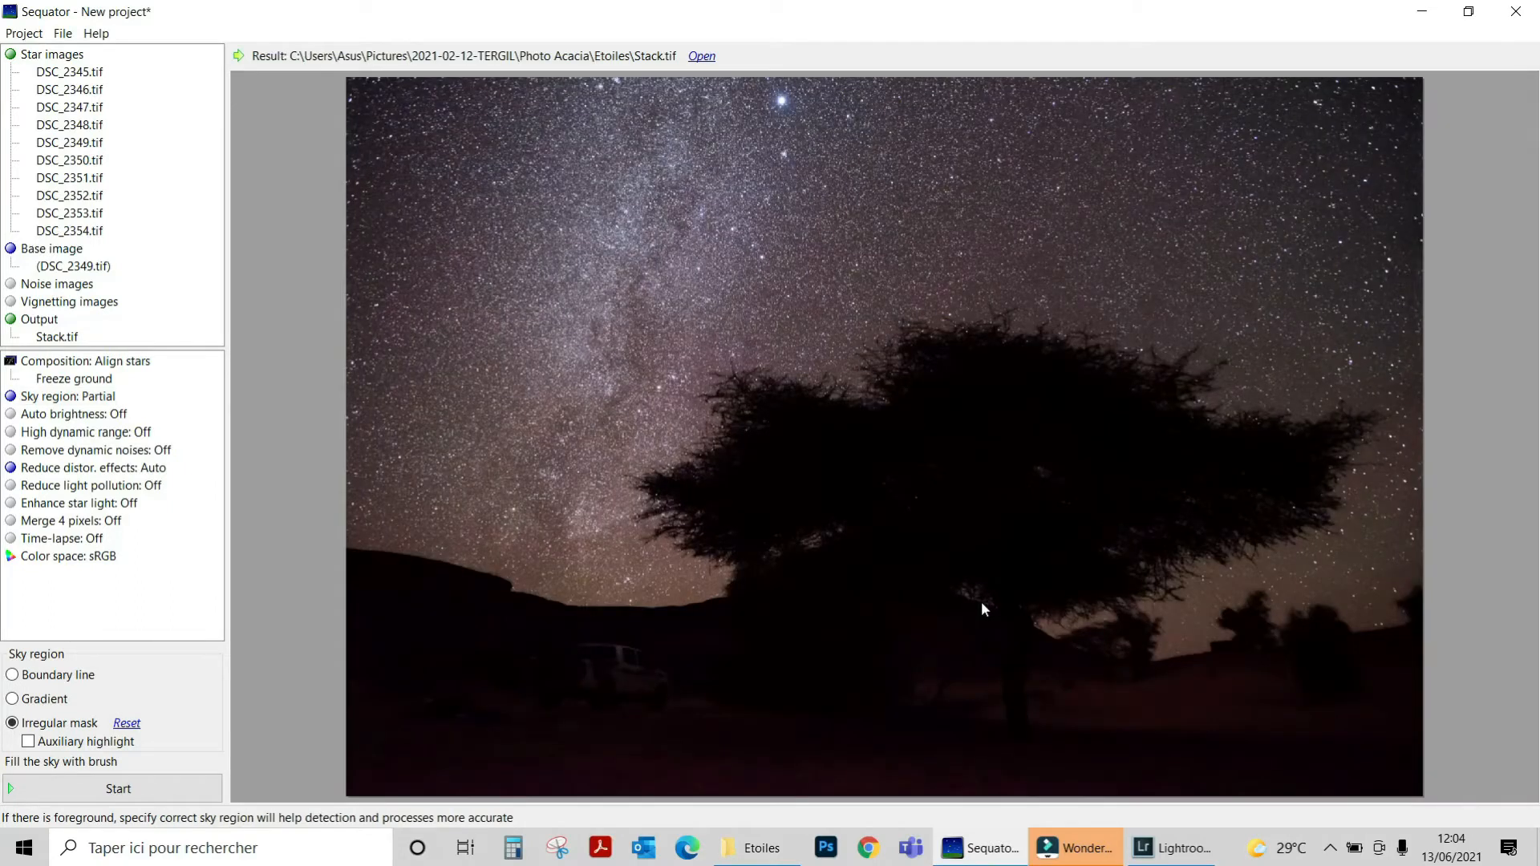
left_click(782, 858)
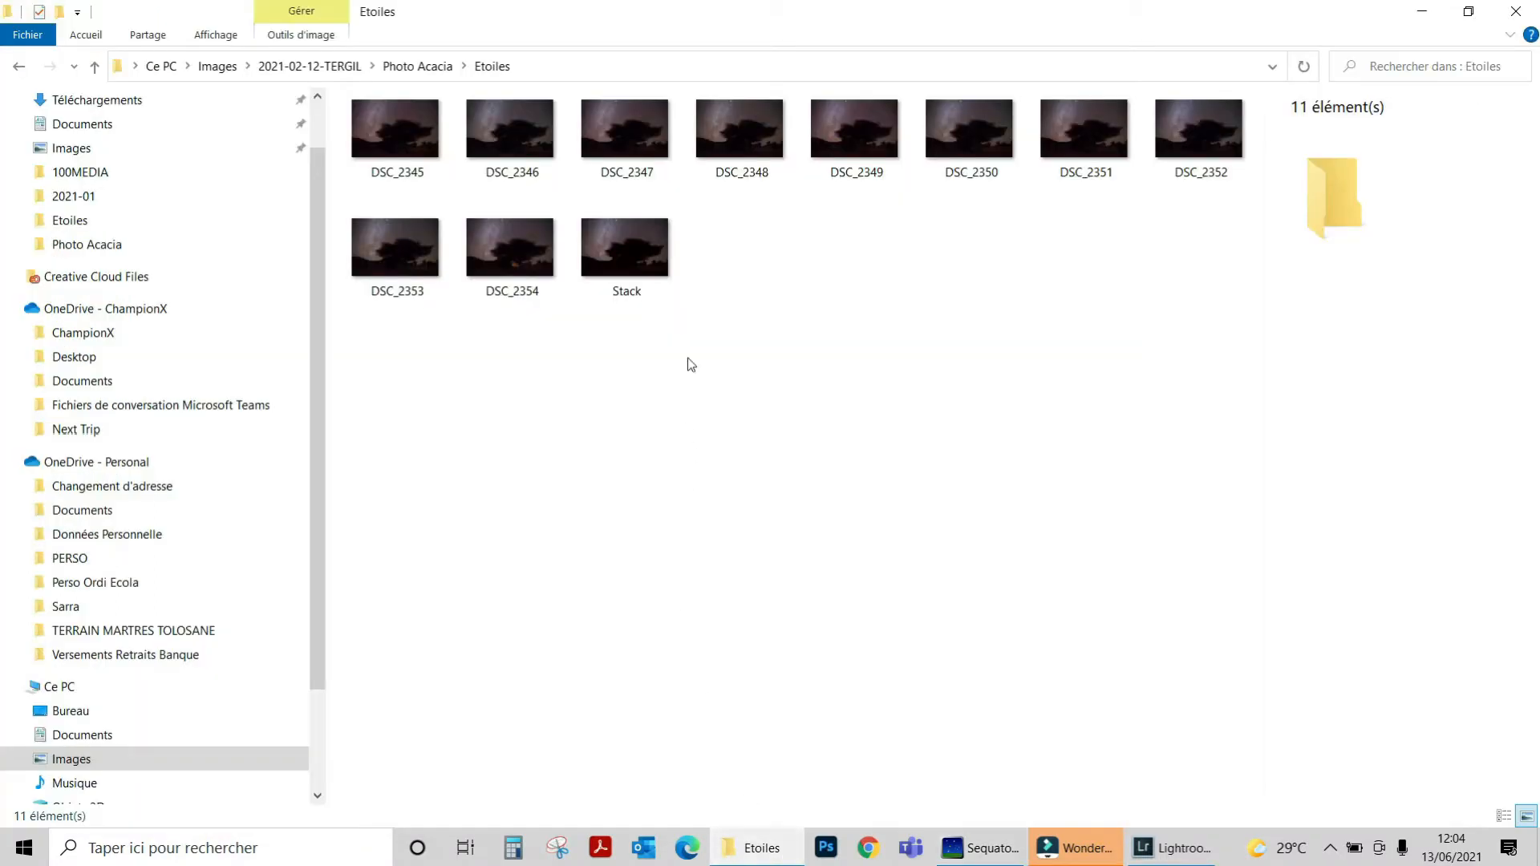
left_click(624, 253)
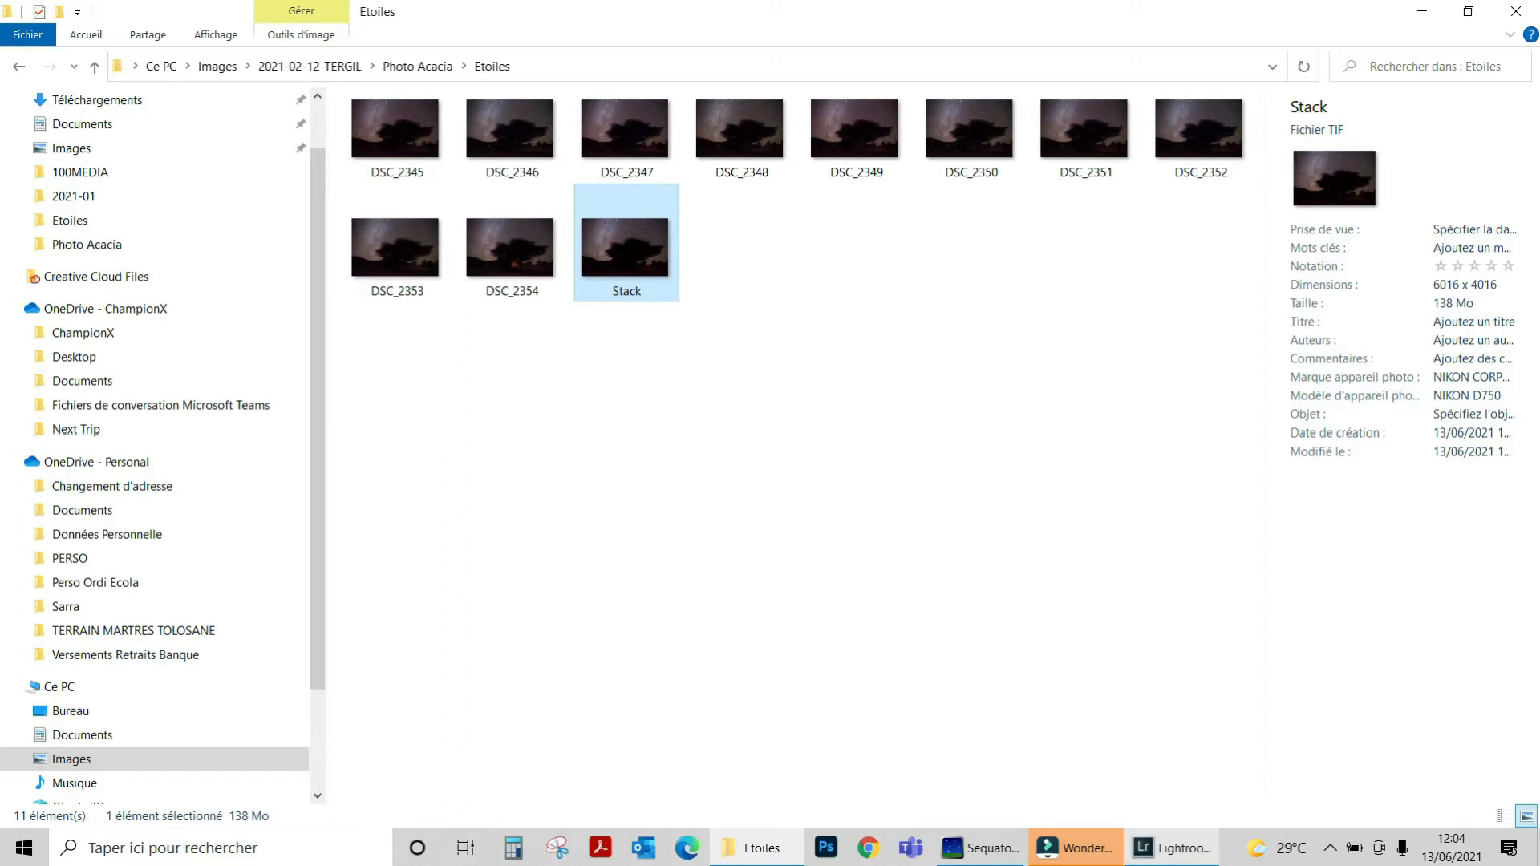
Step: Switch to Lightroom and show the module picker and the filmstrip
left_click(1152, 860)
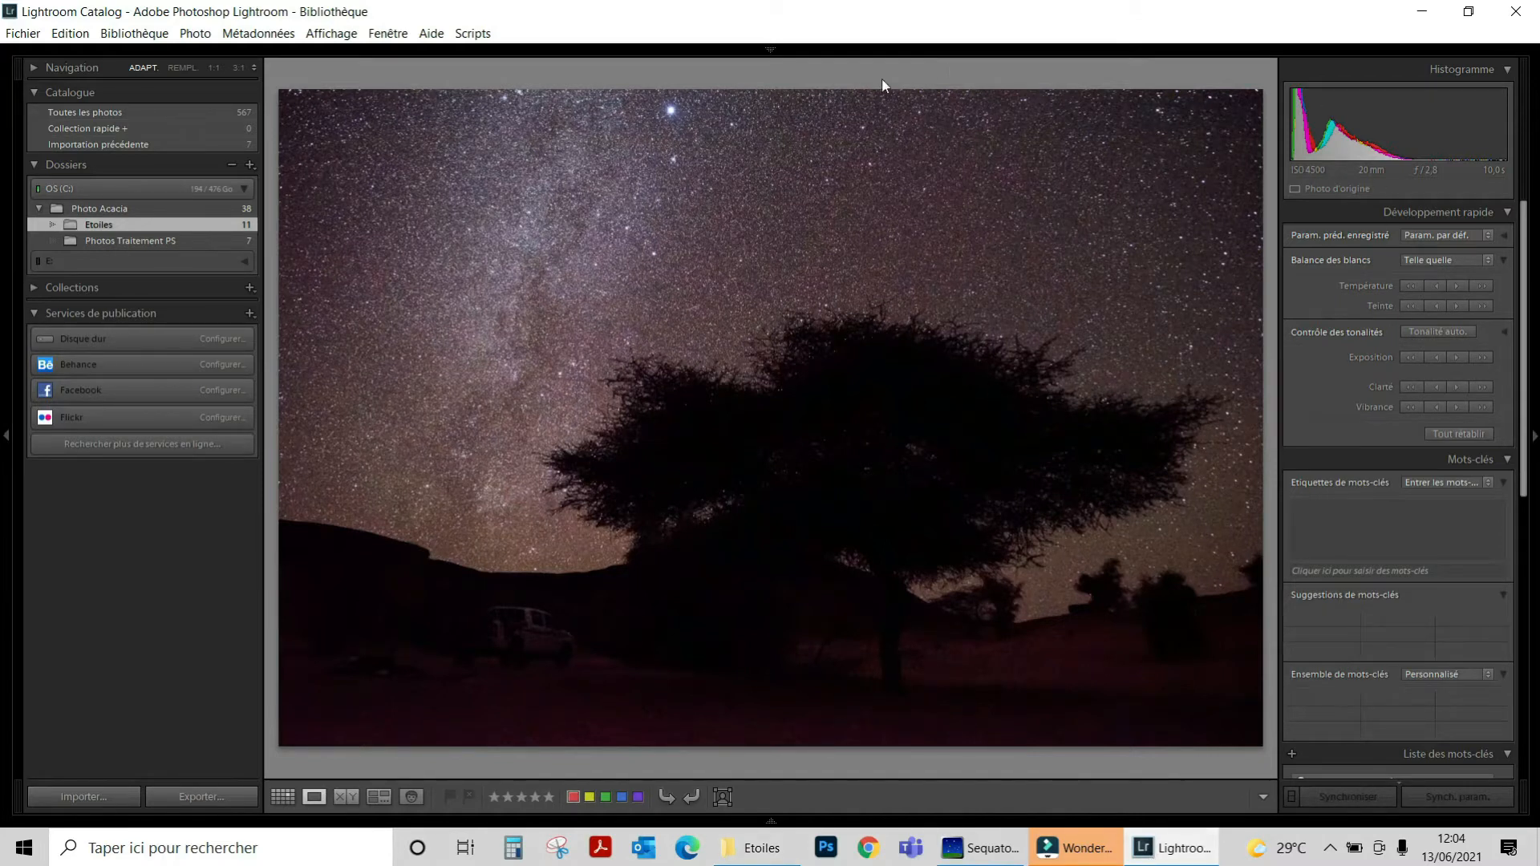
left_click(768, 49)
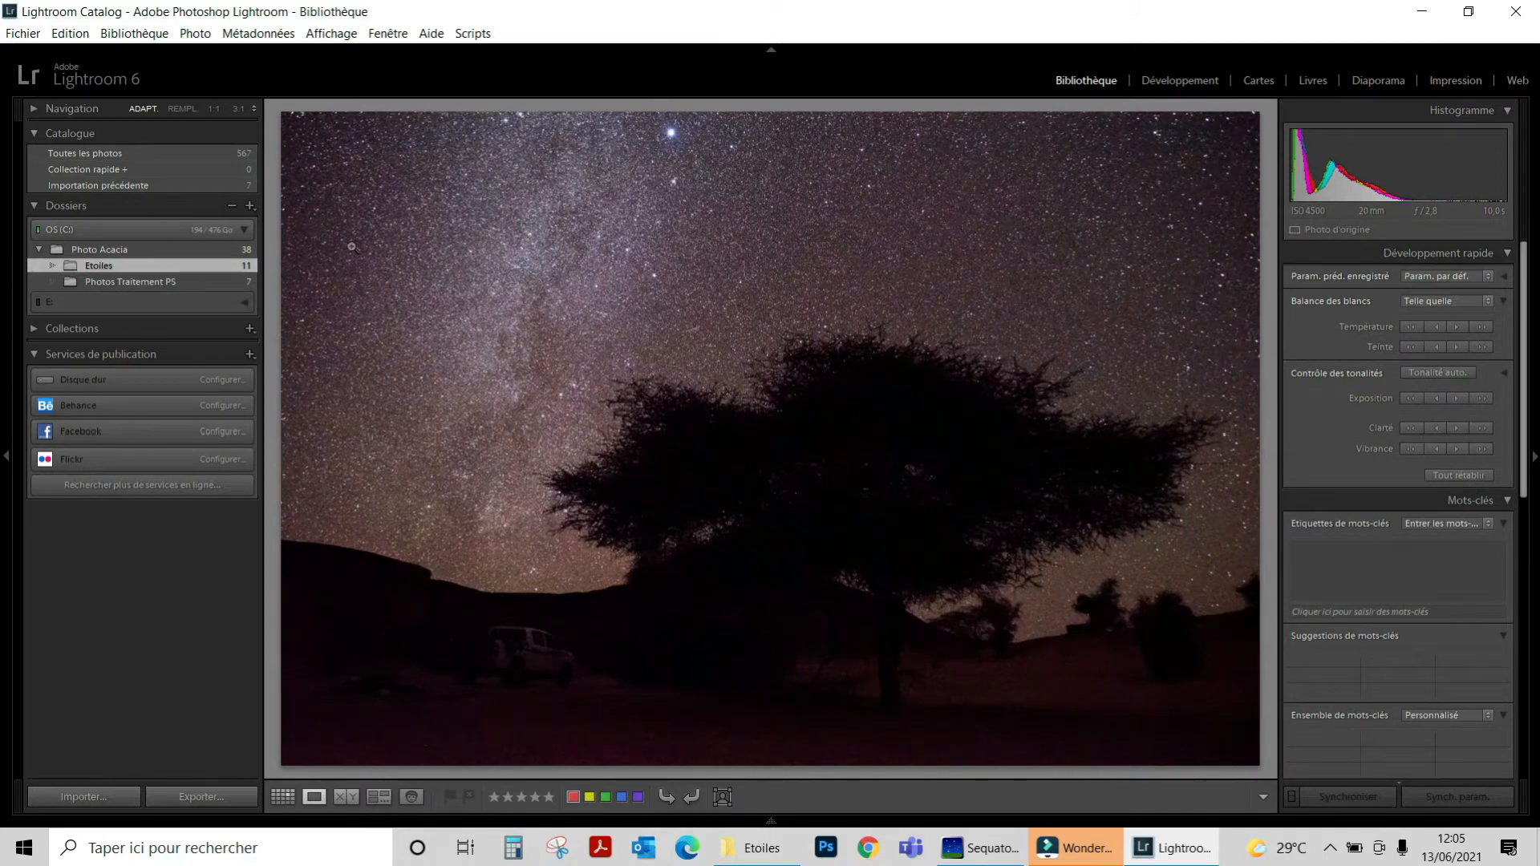
left_click(772, 822)
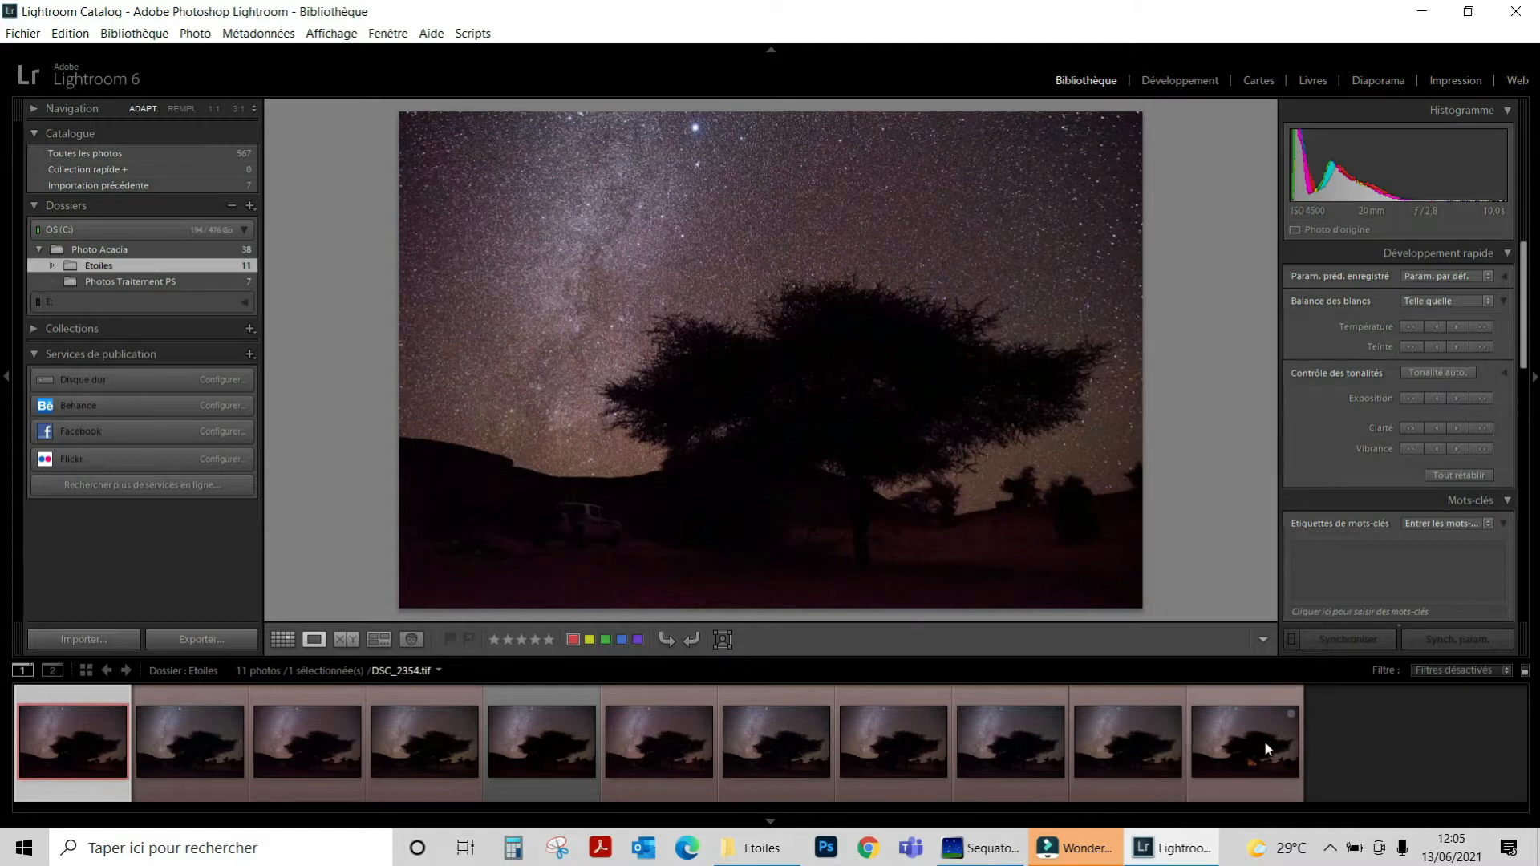
Step: Synchronize the Etoiles folder with the catalogue, including the scan for metadata updates
right_click(112, 273)
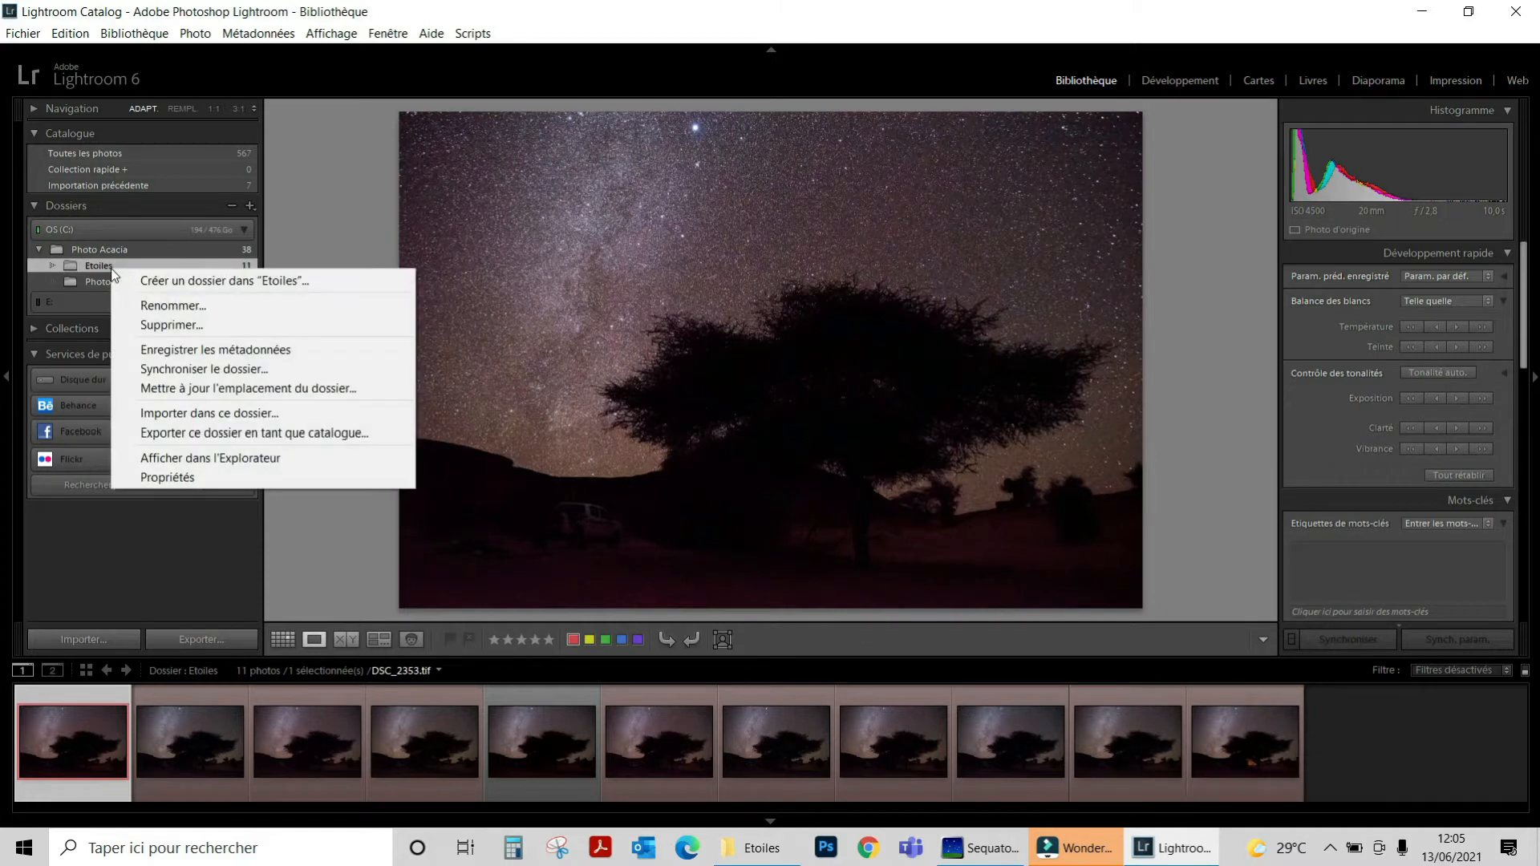
left_click(166, 369)
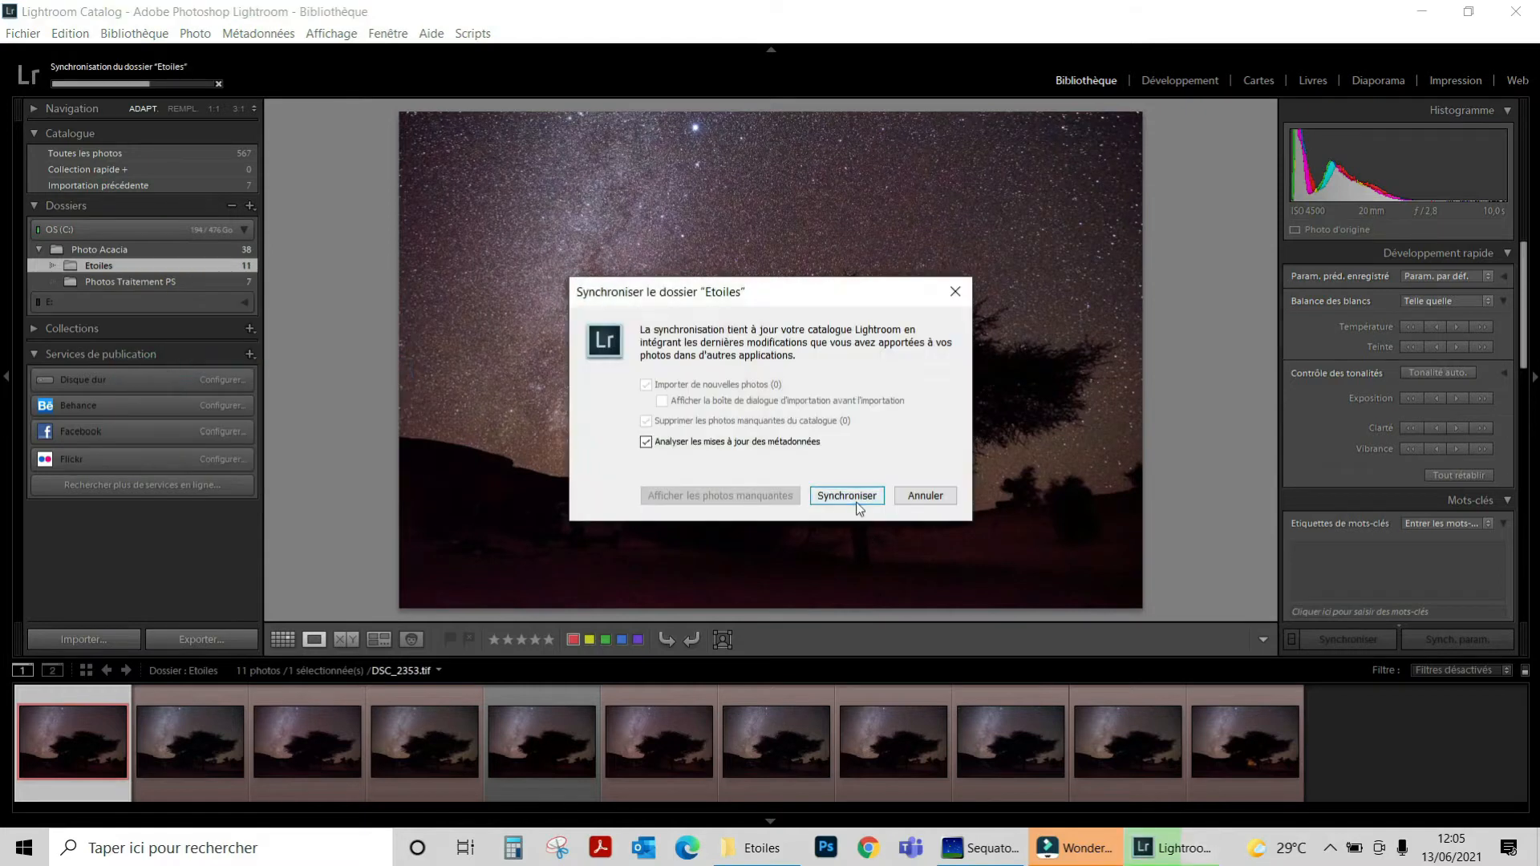
left_click(854, 498)
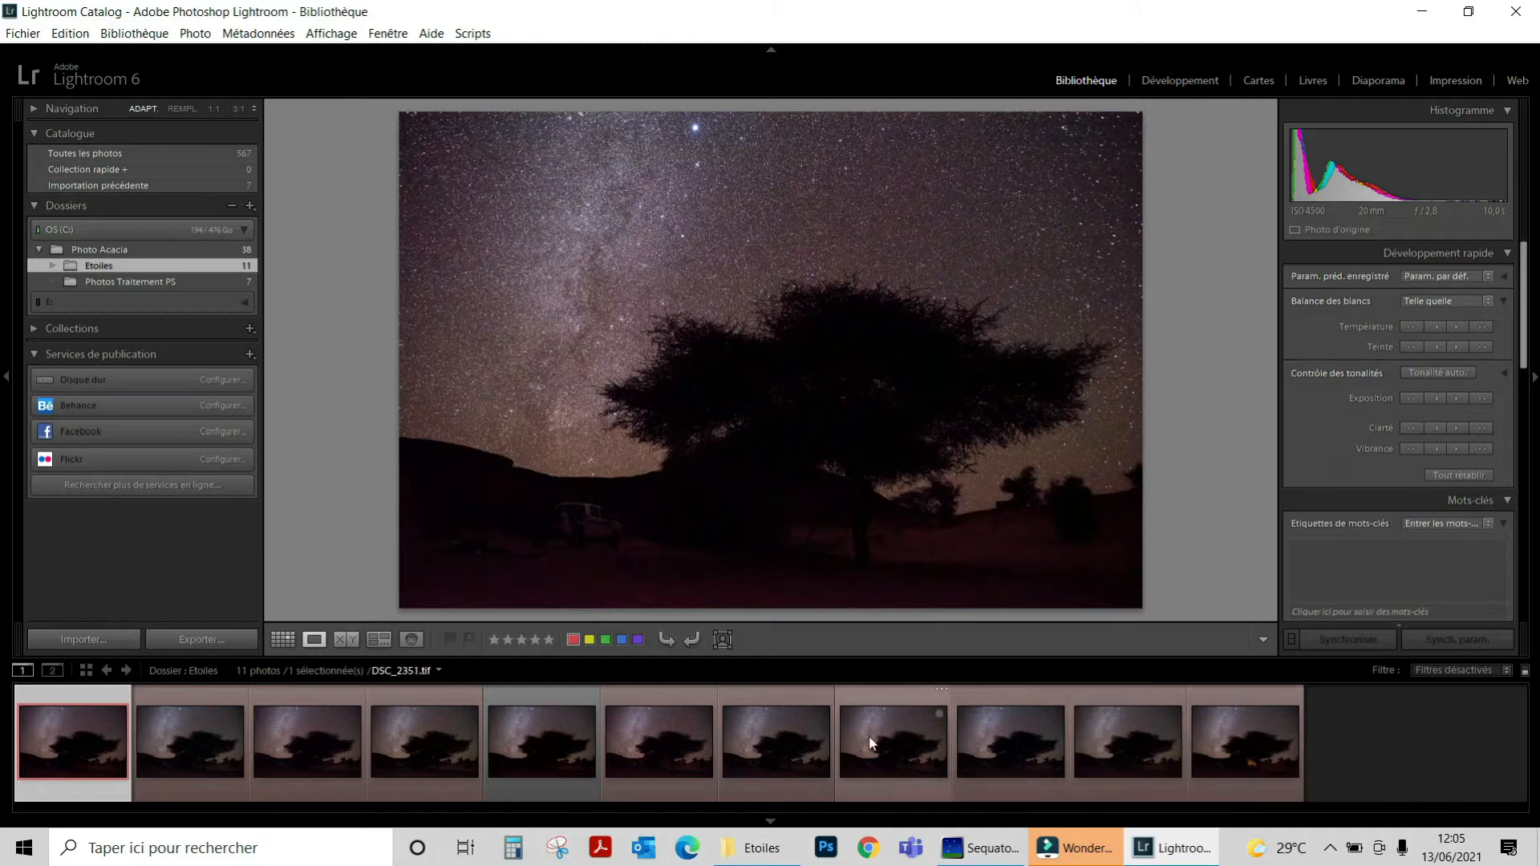
Step: View Stack.tif and DSC_2349.tif alternately to compare their noise, and select both photos
left_click(513, 729)
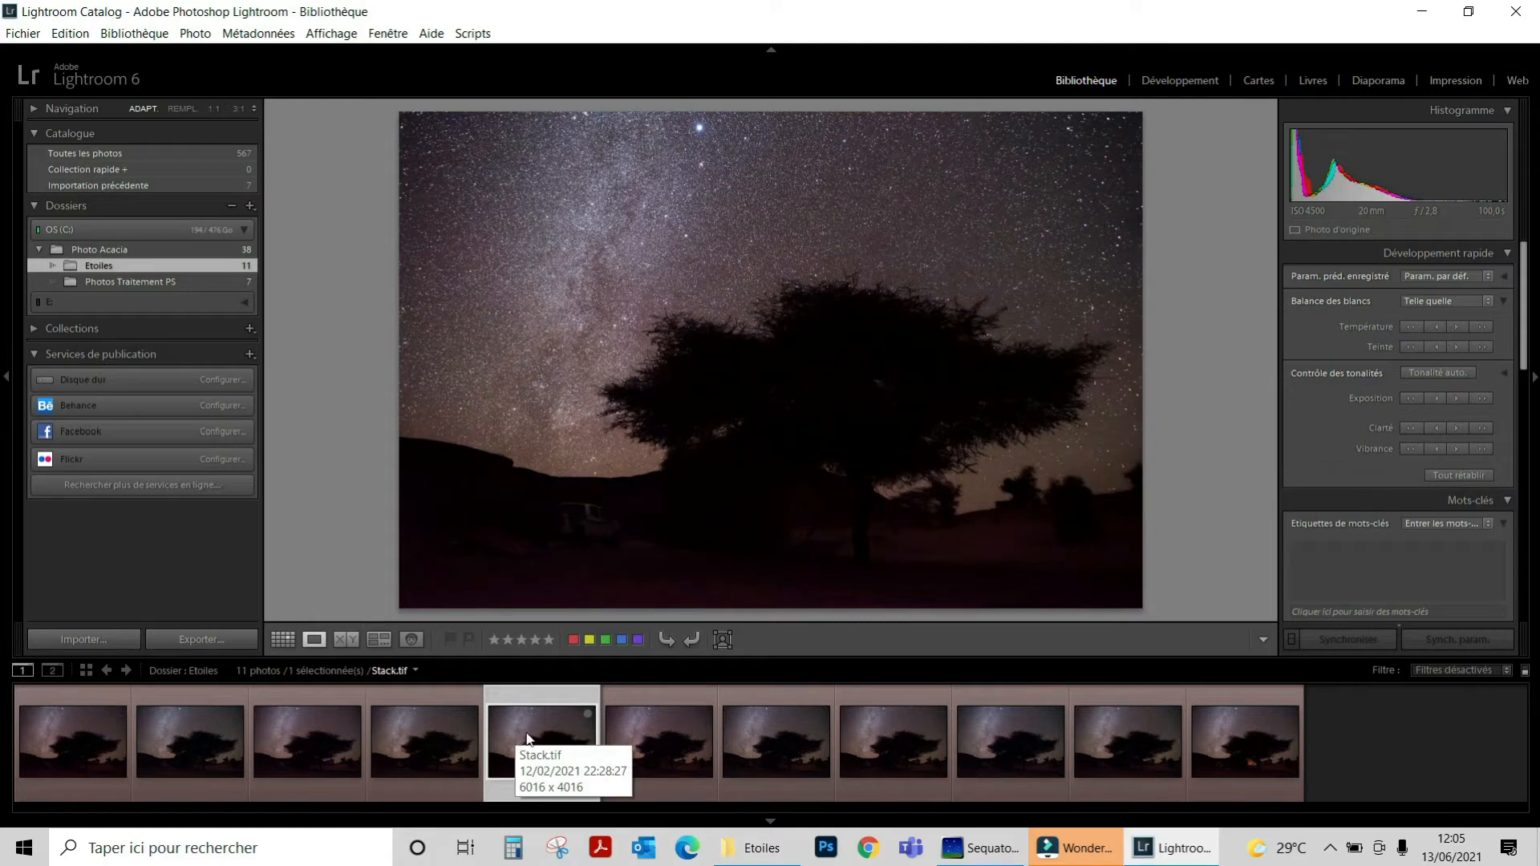
left_click(638, 734)
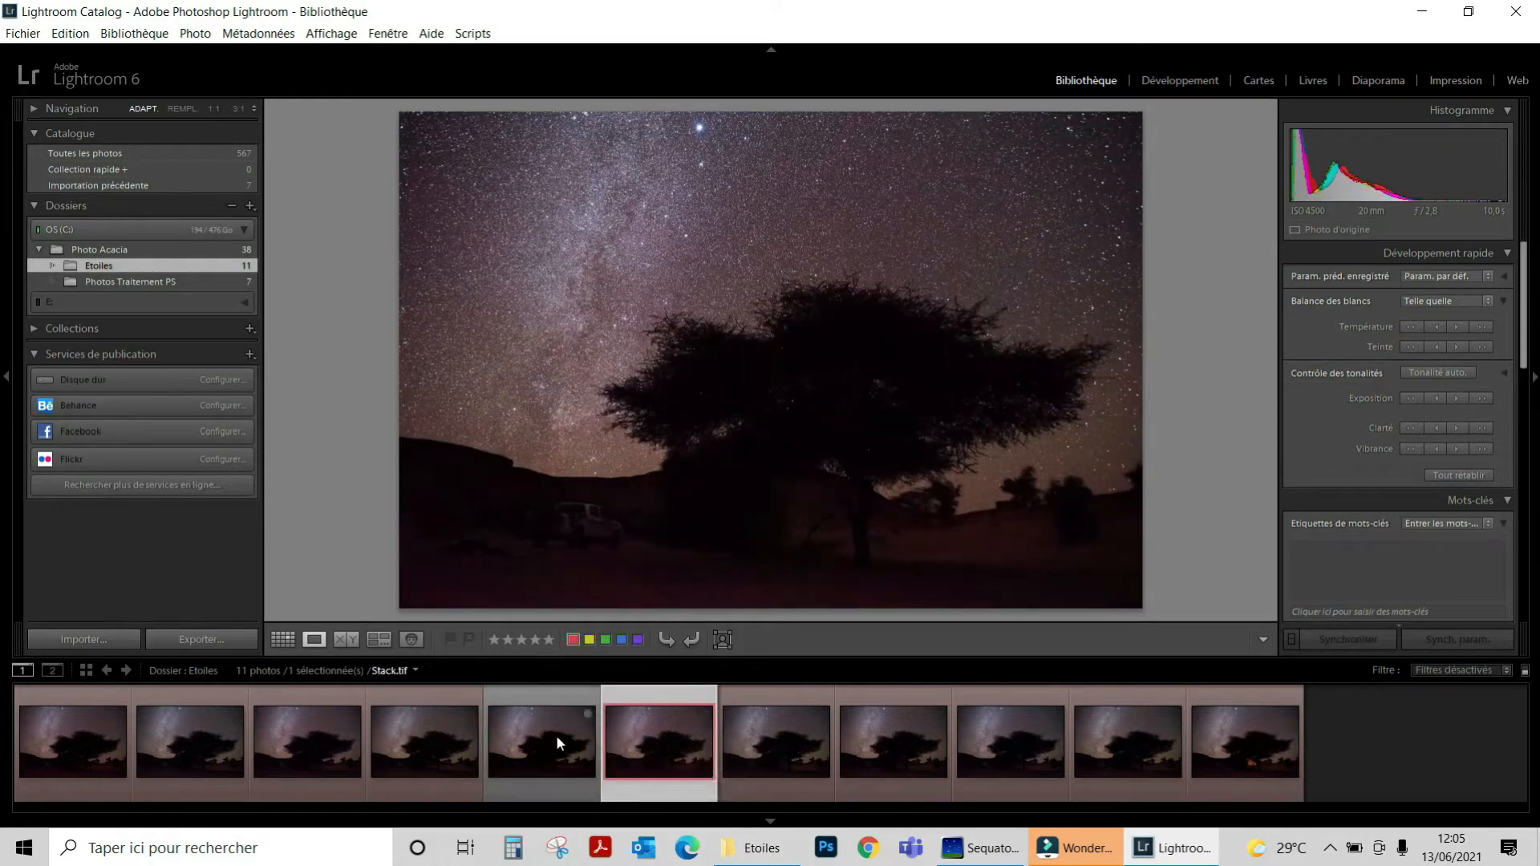
left_click(556, 735)
left_click(627, 741)
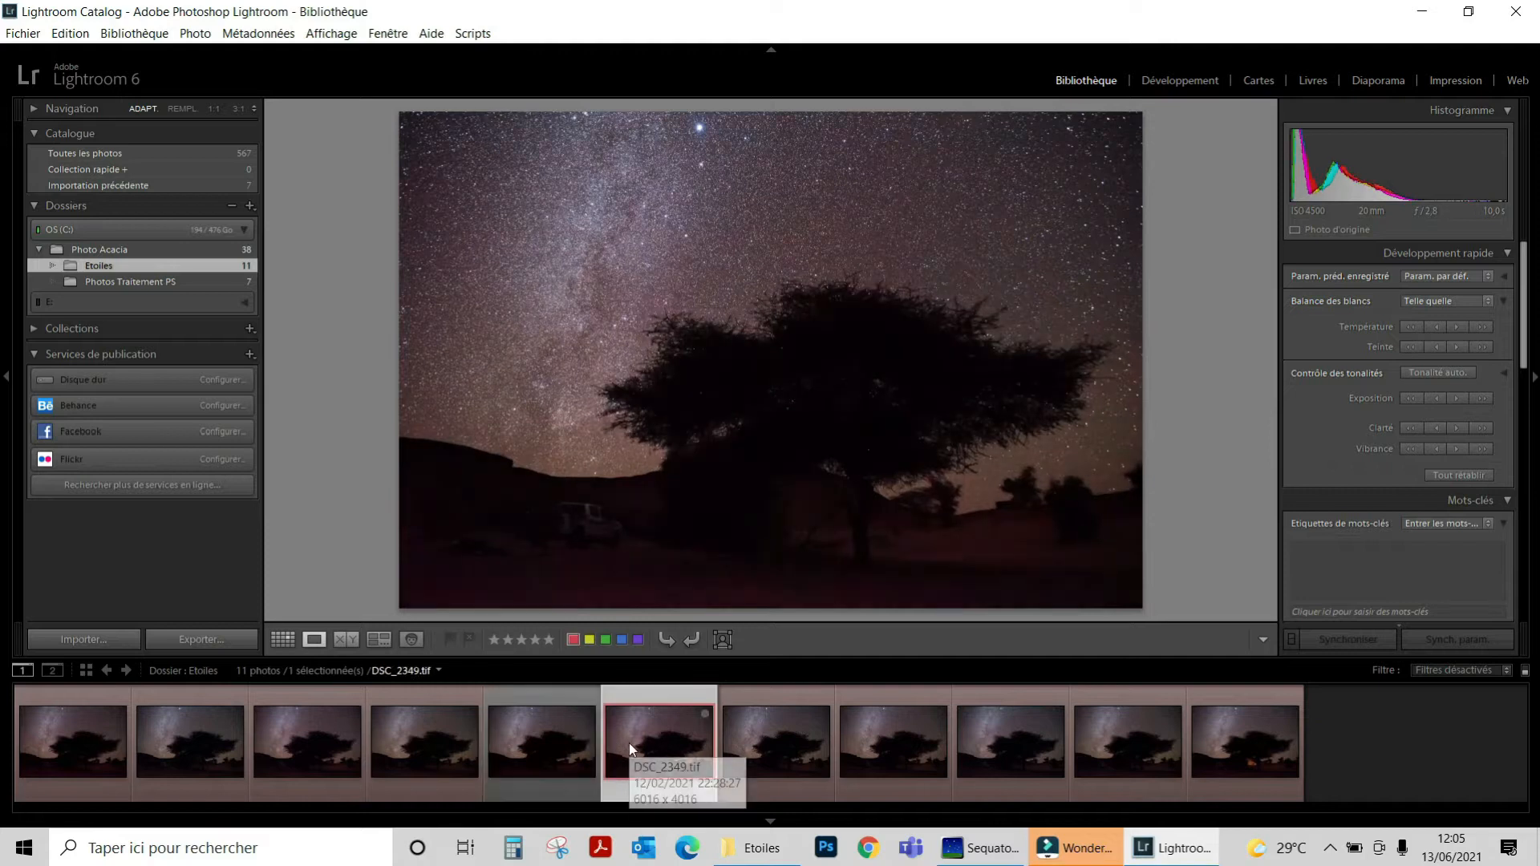
left_click(587, 739)
Step: Compare Stack.tif side by side with DSC_2349.tif, enlarging the sky closely and at 1:1 to examine the noise
left_click(346, 639)
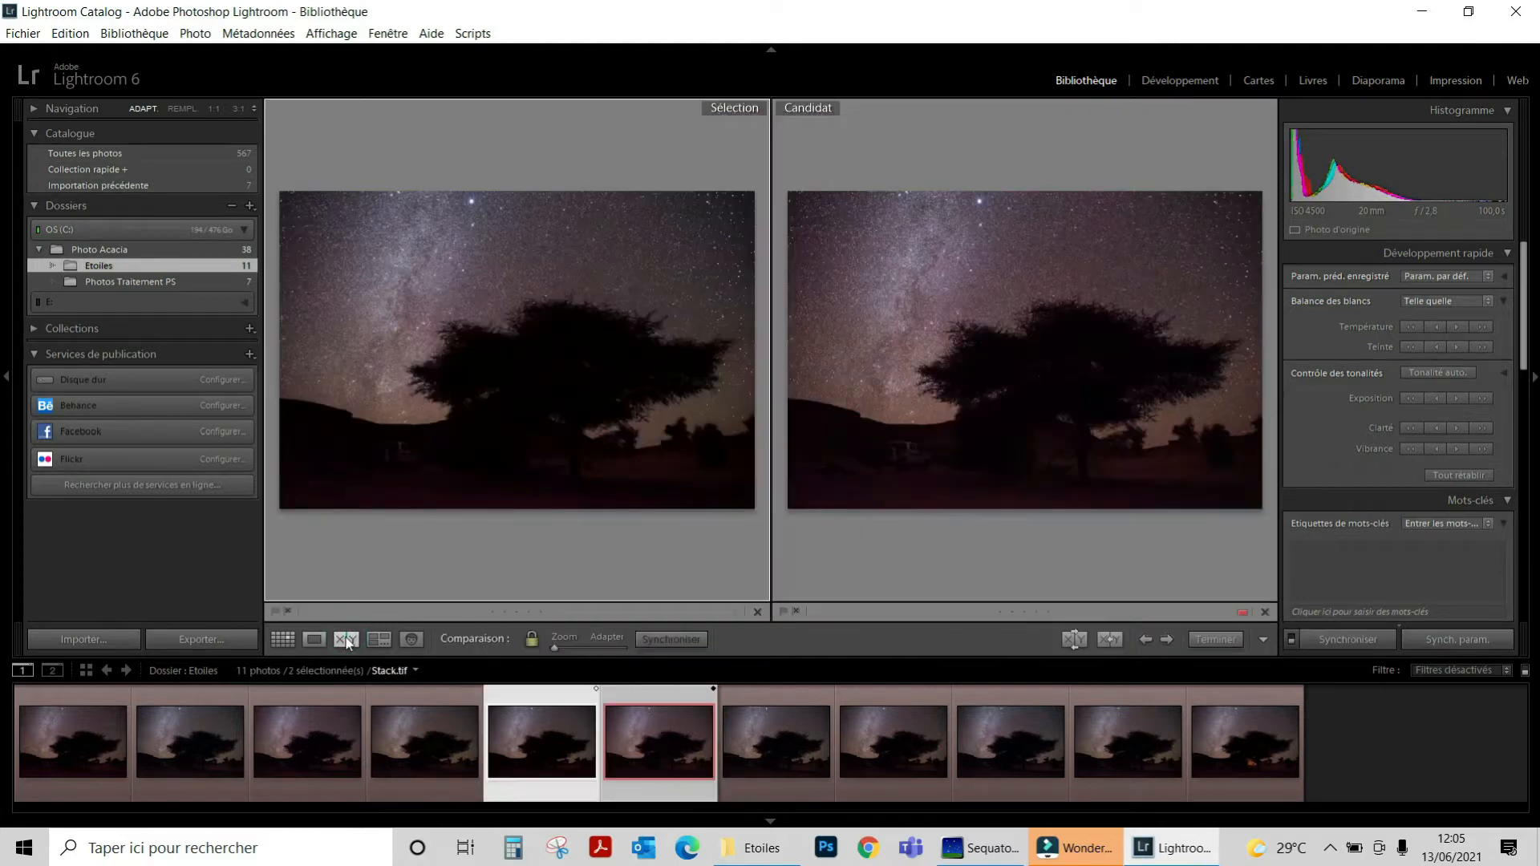
left_click(237, 109)
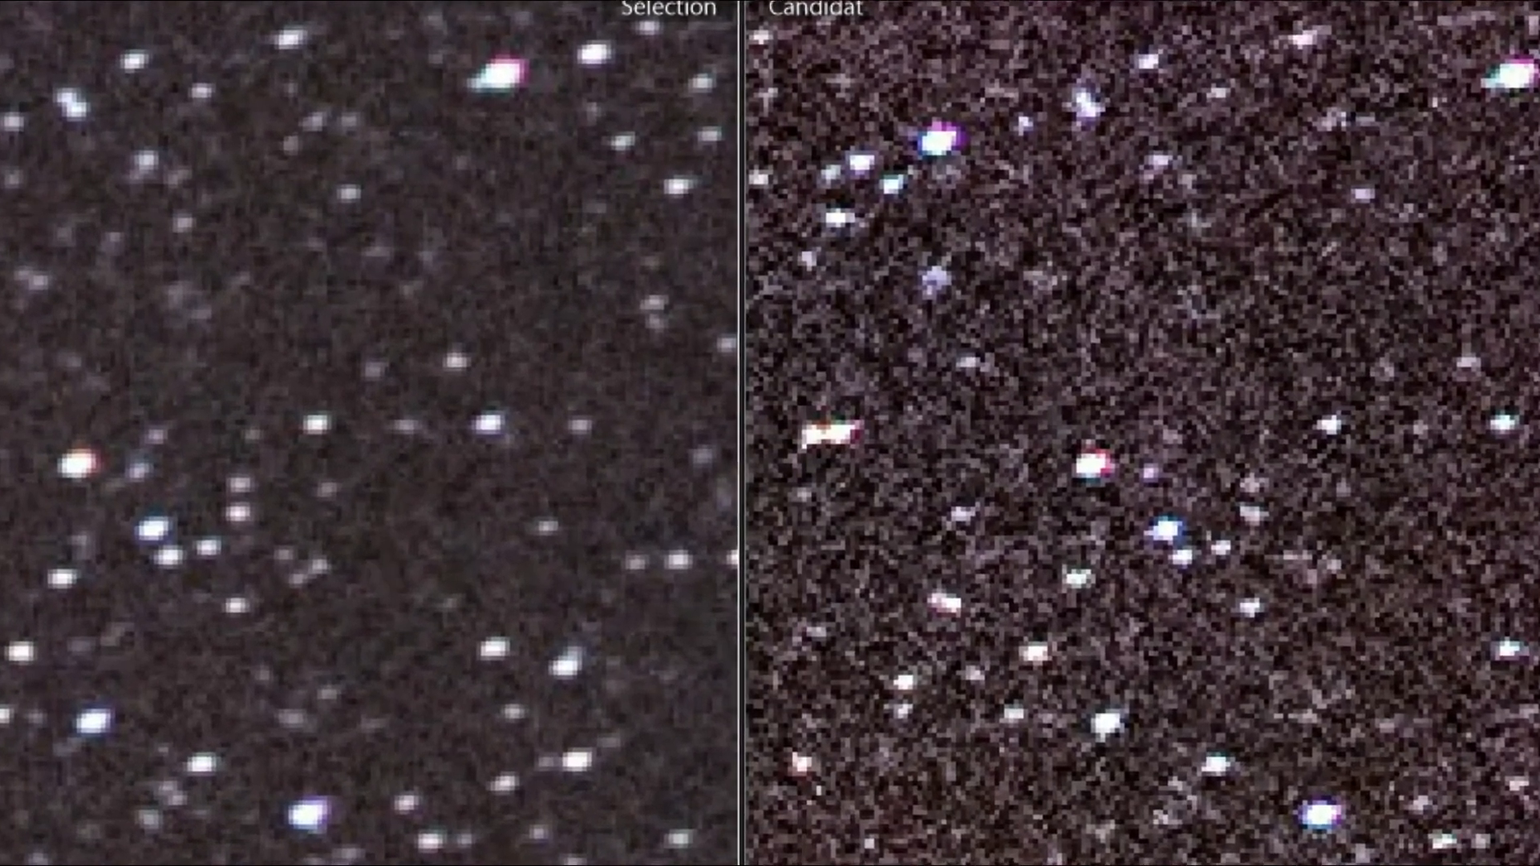
left_click(210, 111)
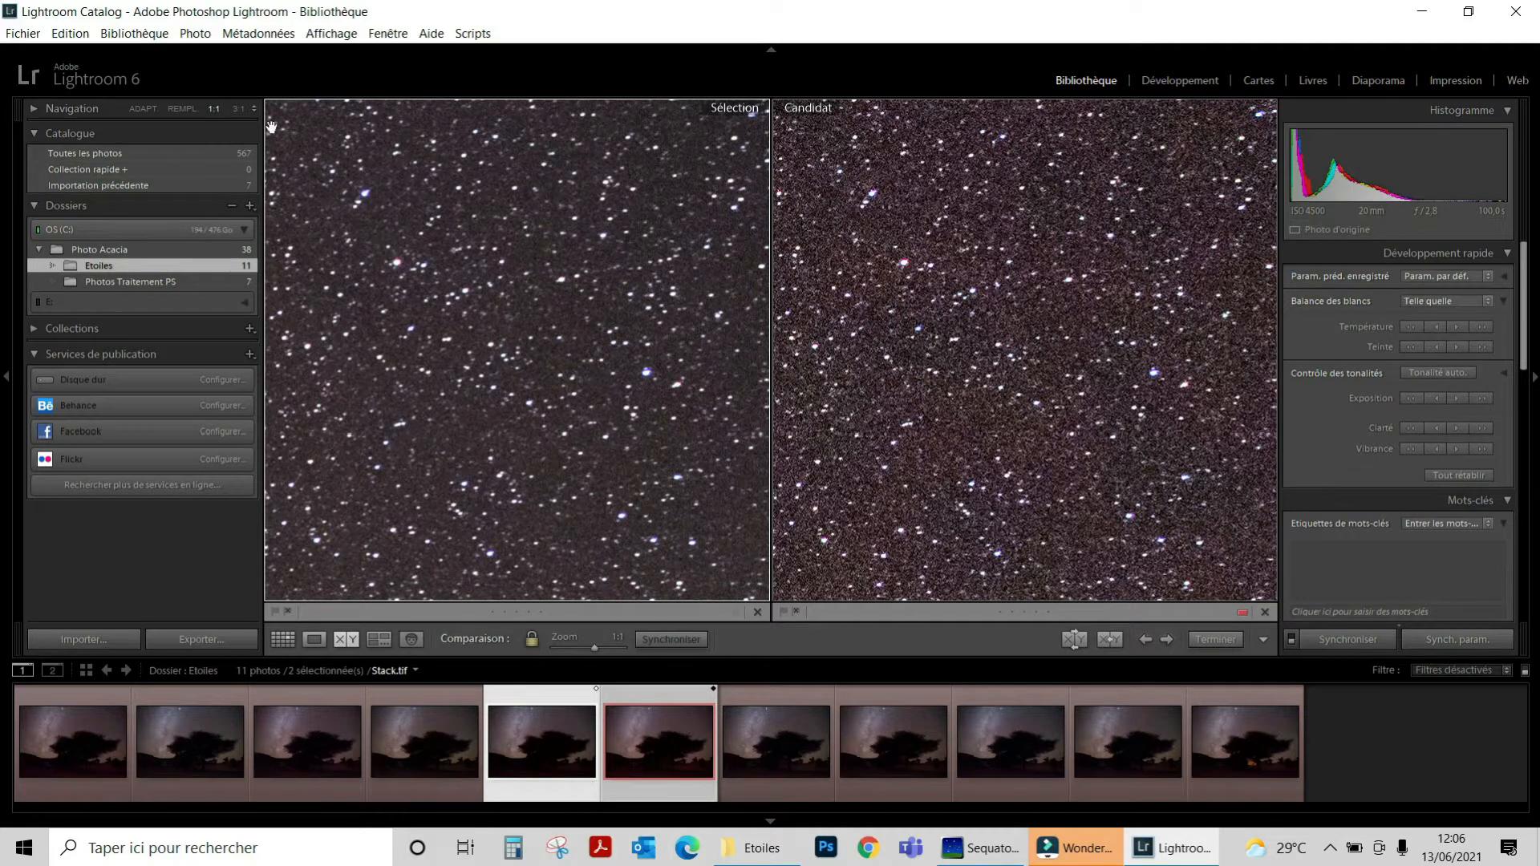
left_click(440, 738)
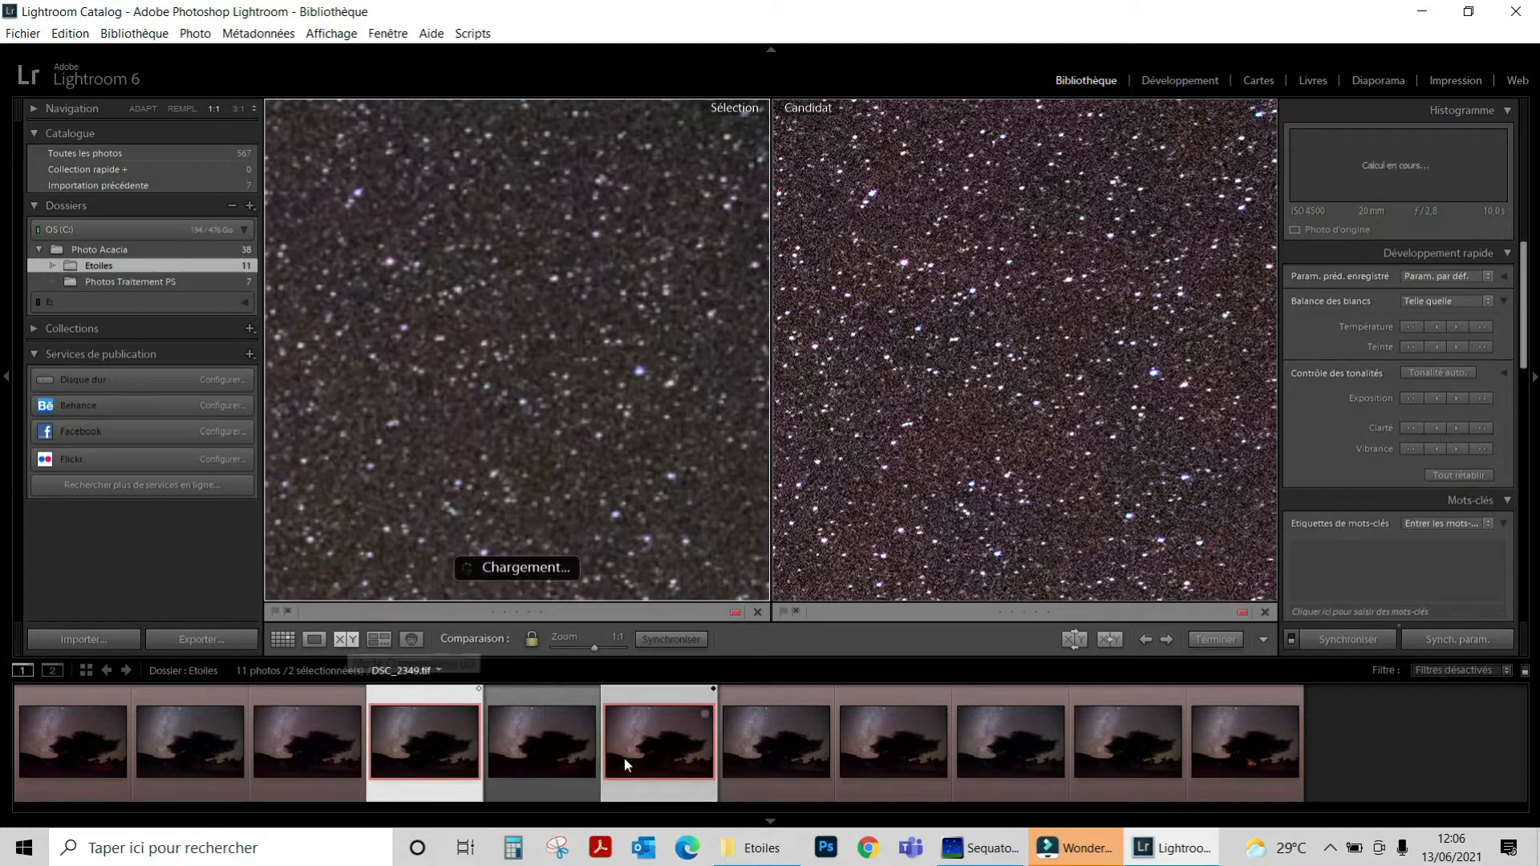
left_click(560, 733)
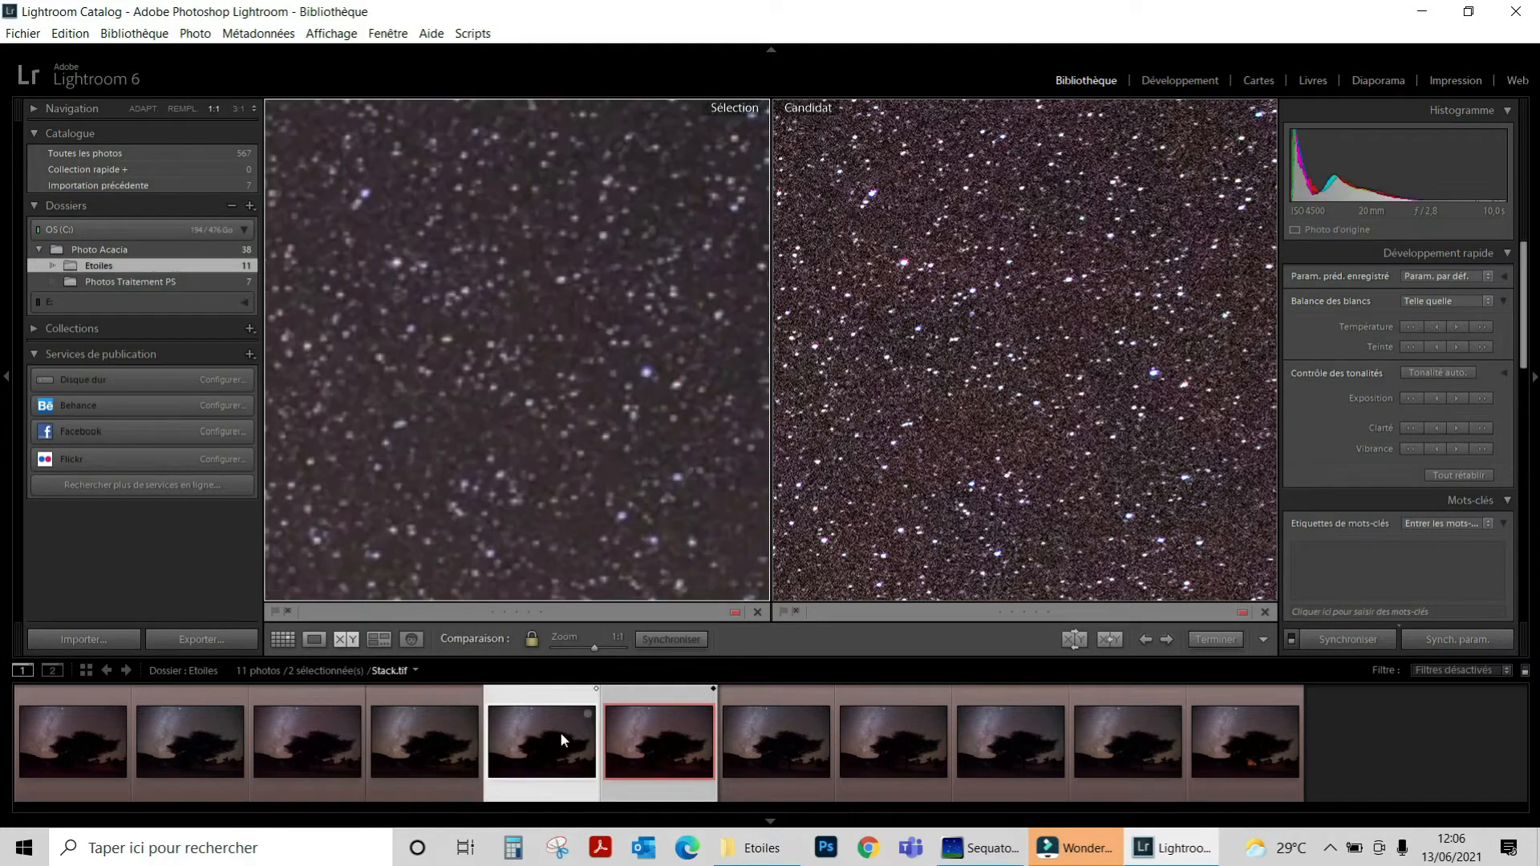
Step: Show Stack.tif alone at 1:2 and examine the sky and Milky Way across the image
left_click(318, 638)
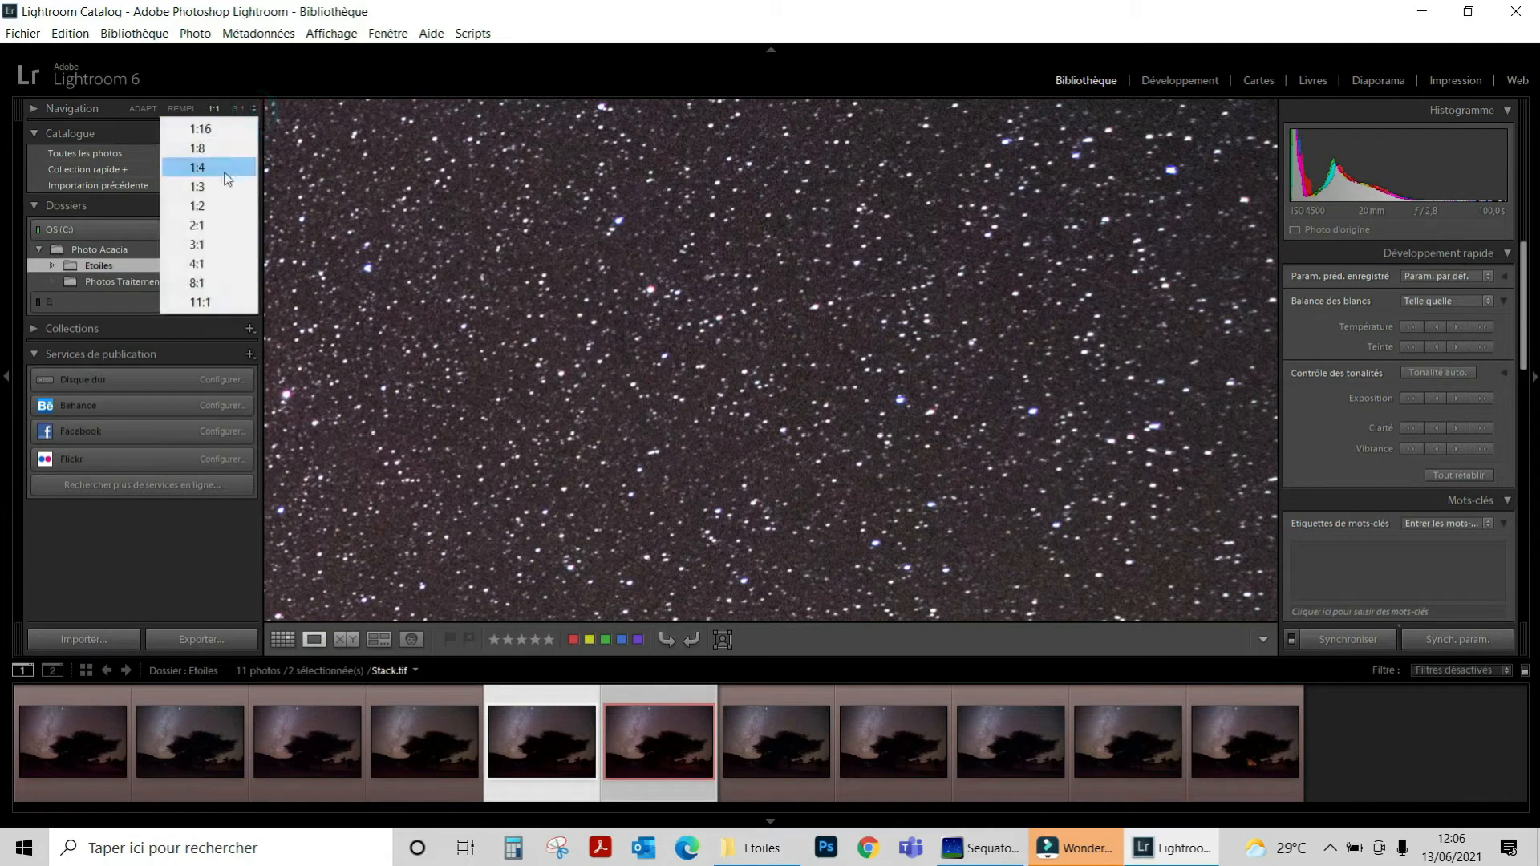
left_click(205, 206)
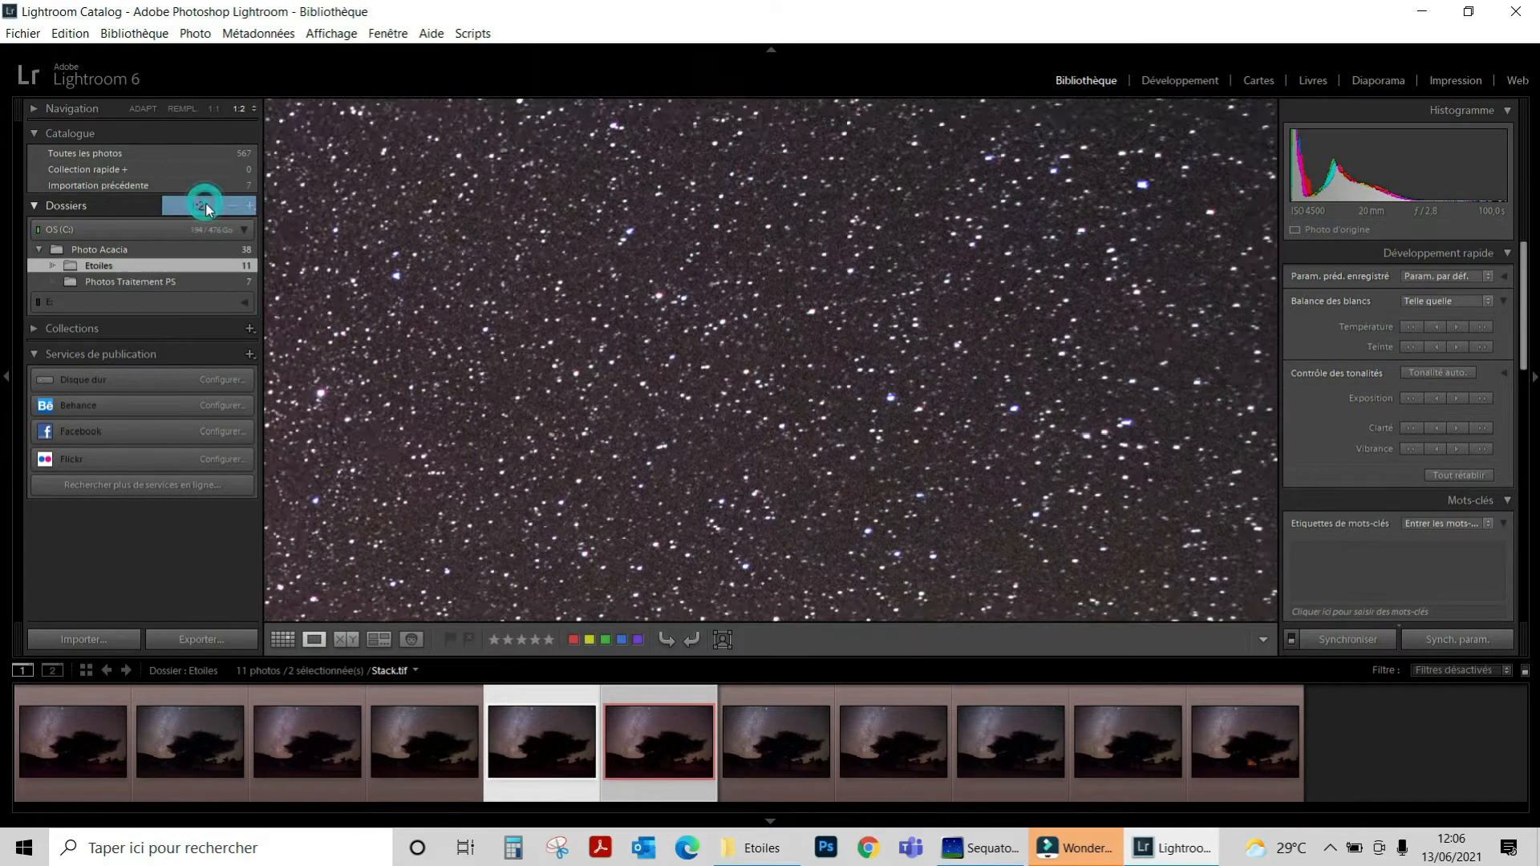
left_click_drag(603, 419, 609, 303)
left_click_drag(796, 344, 881, 411)
left_click_drag(591, 372, 980, 399)
left_click_drag(617, 347, 855, 344)
left_click_drag(753, 386, 755, 263)
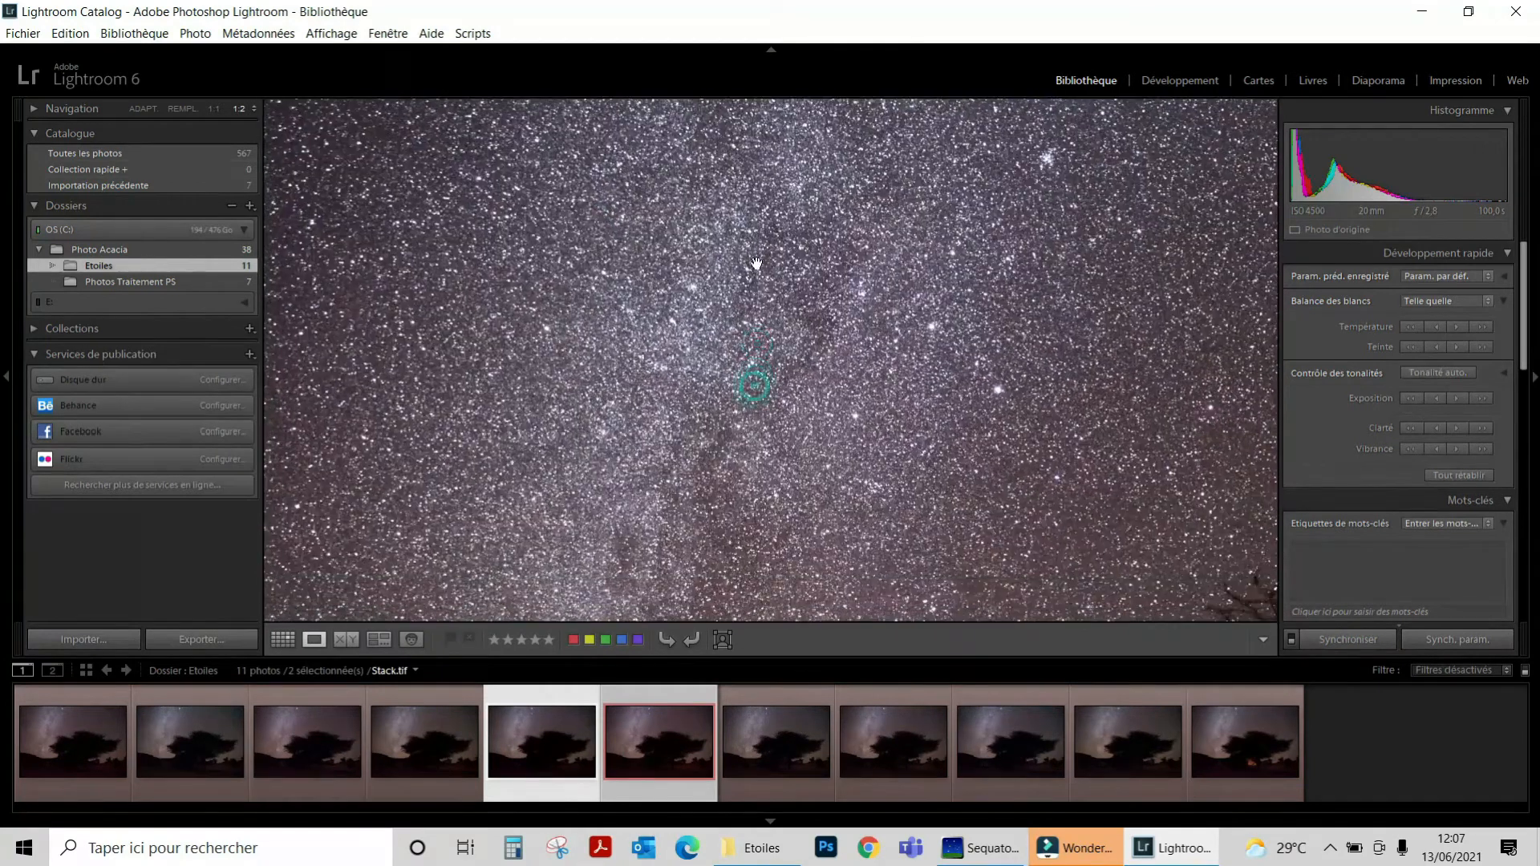
left_click_drag(674, 368, 699, 272)
left_click_drag(749, 396, 787, 302)
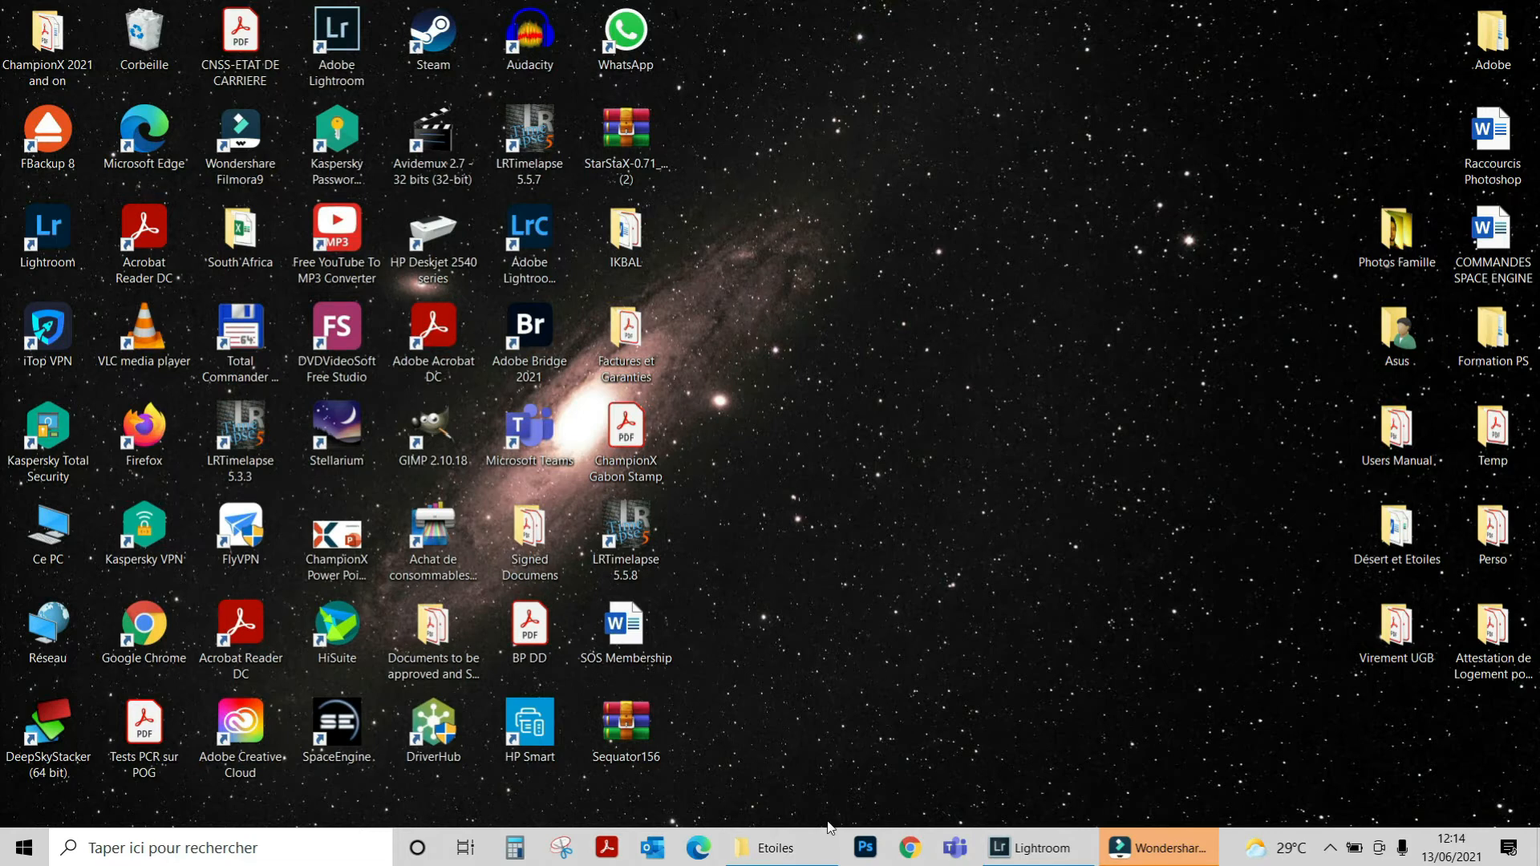
Step: Switch to the Photos Traitement PS folder in File Explorer and look through the files DSC_2356 to DSC_2363 and Stack
left_click(775, 847)
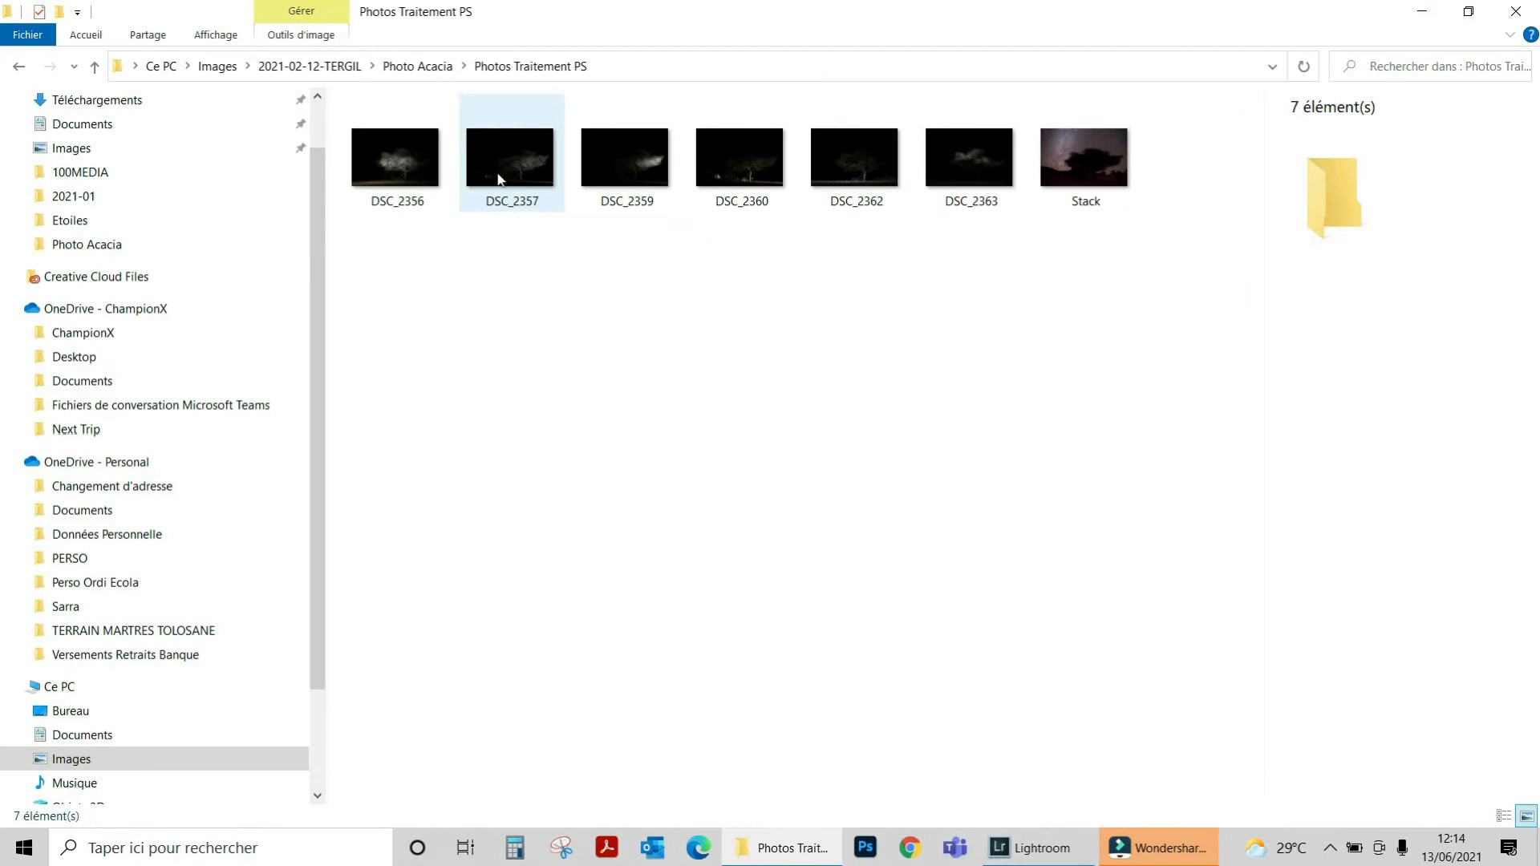
left_click(415, 163)
left_click(498, 186)
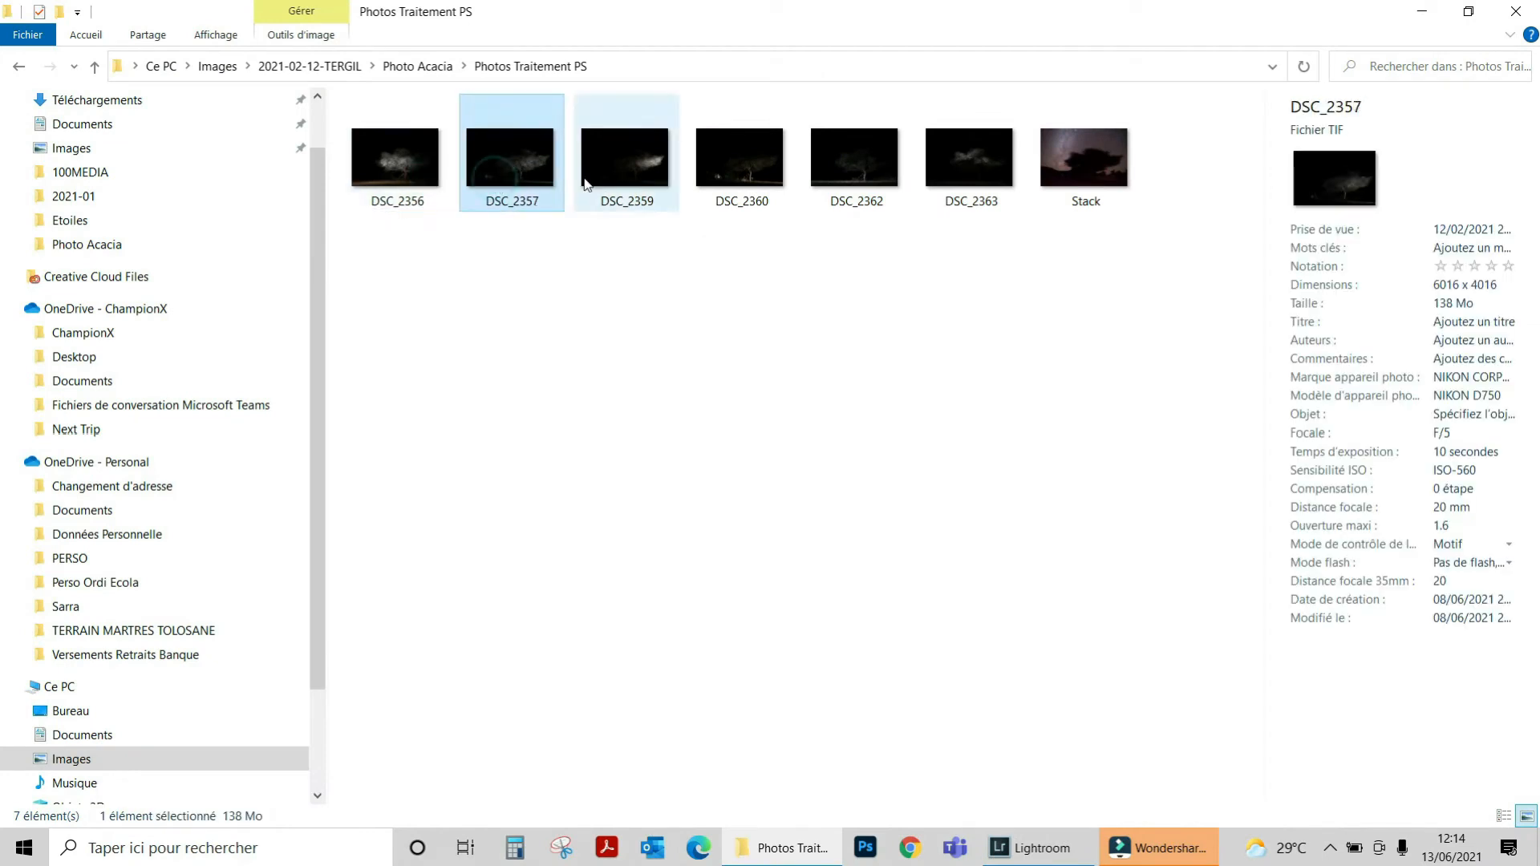
left_click(621, 178)
left_click(731, 184)
left_click(829, 161)
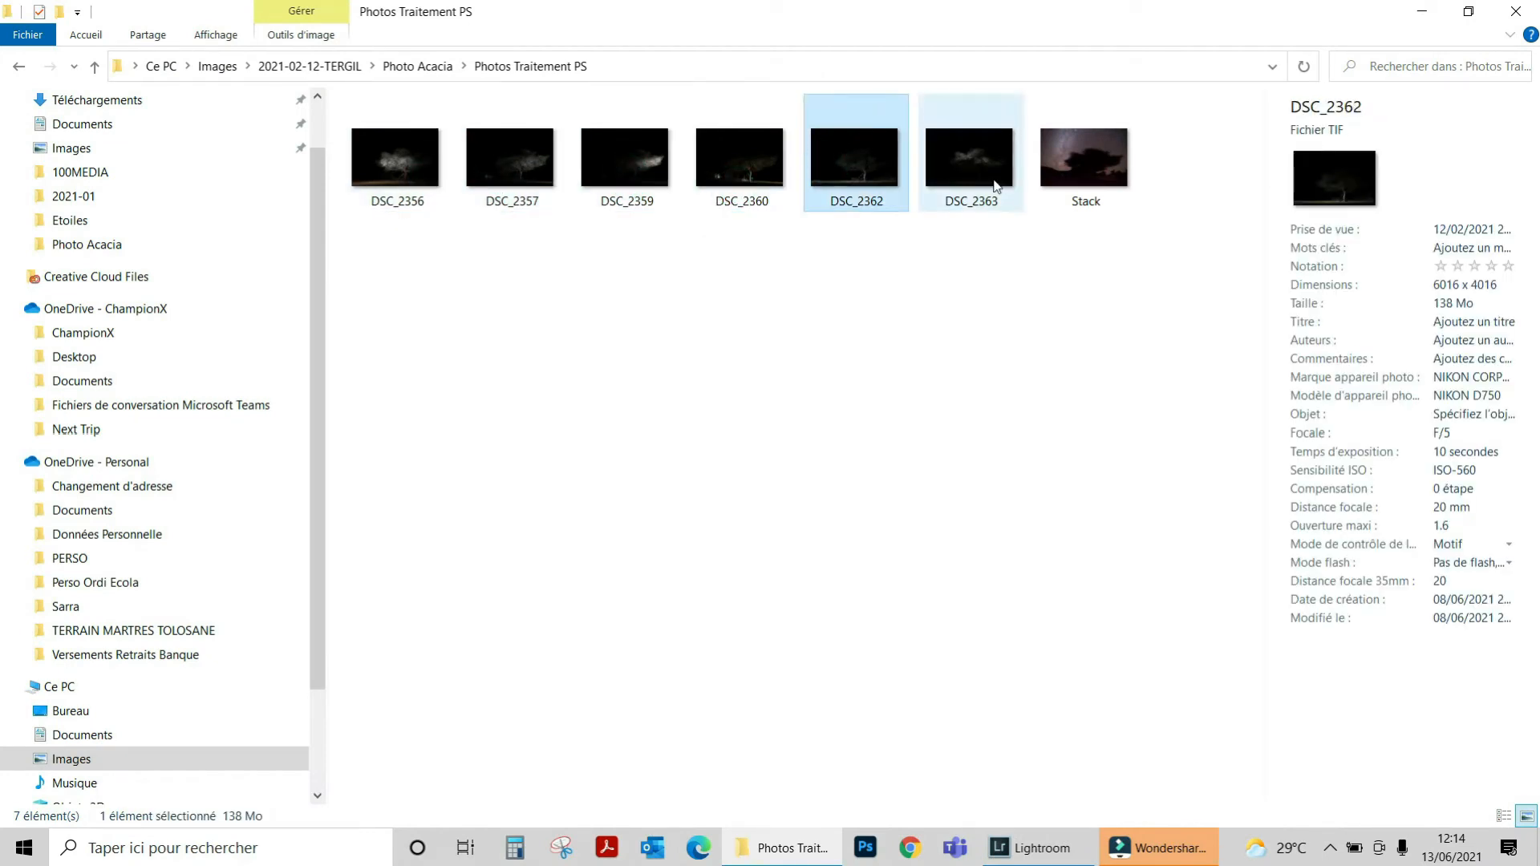
left_click(969, 161)
left_click(1066, 187)
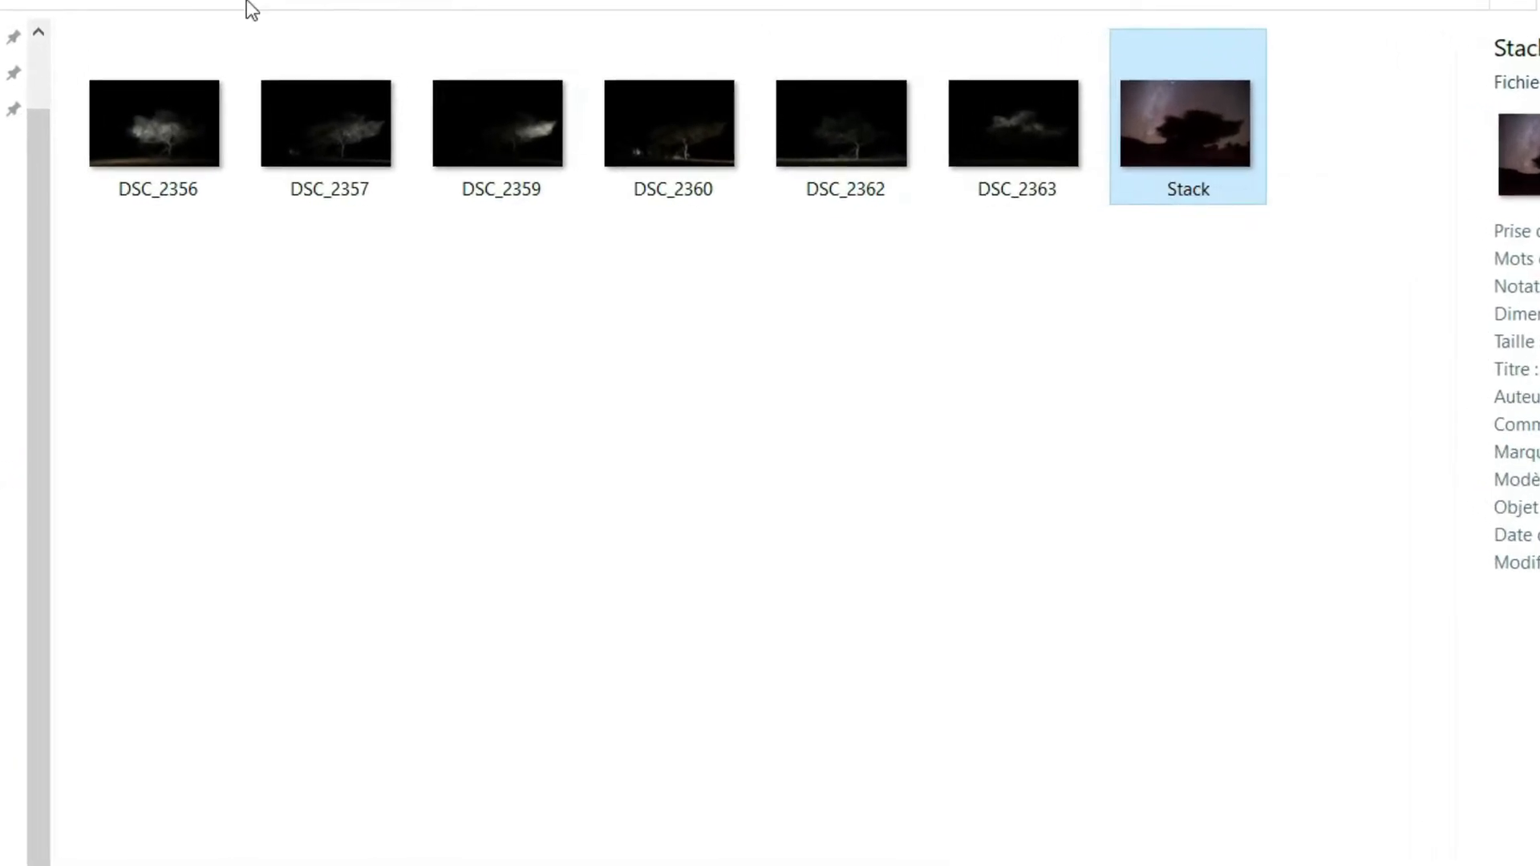
Step: Switch to Lightroom and display the Photos Traitement PS folder with the photo fitted to the view
left_click(1038, 848)
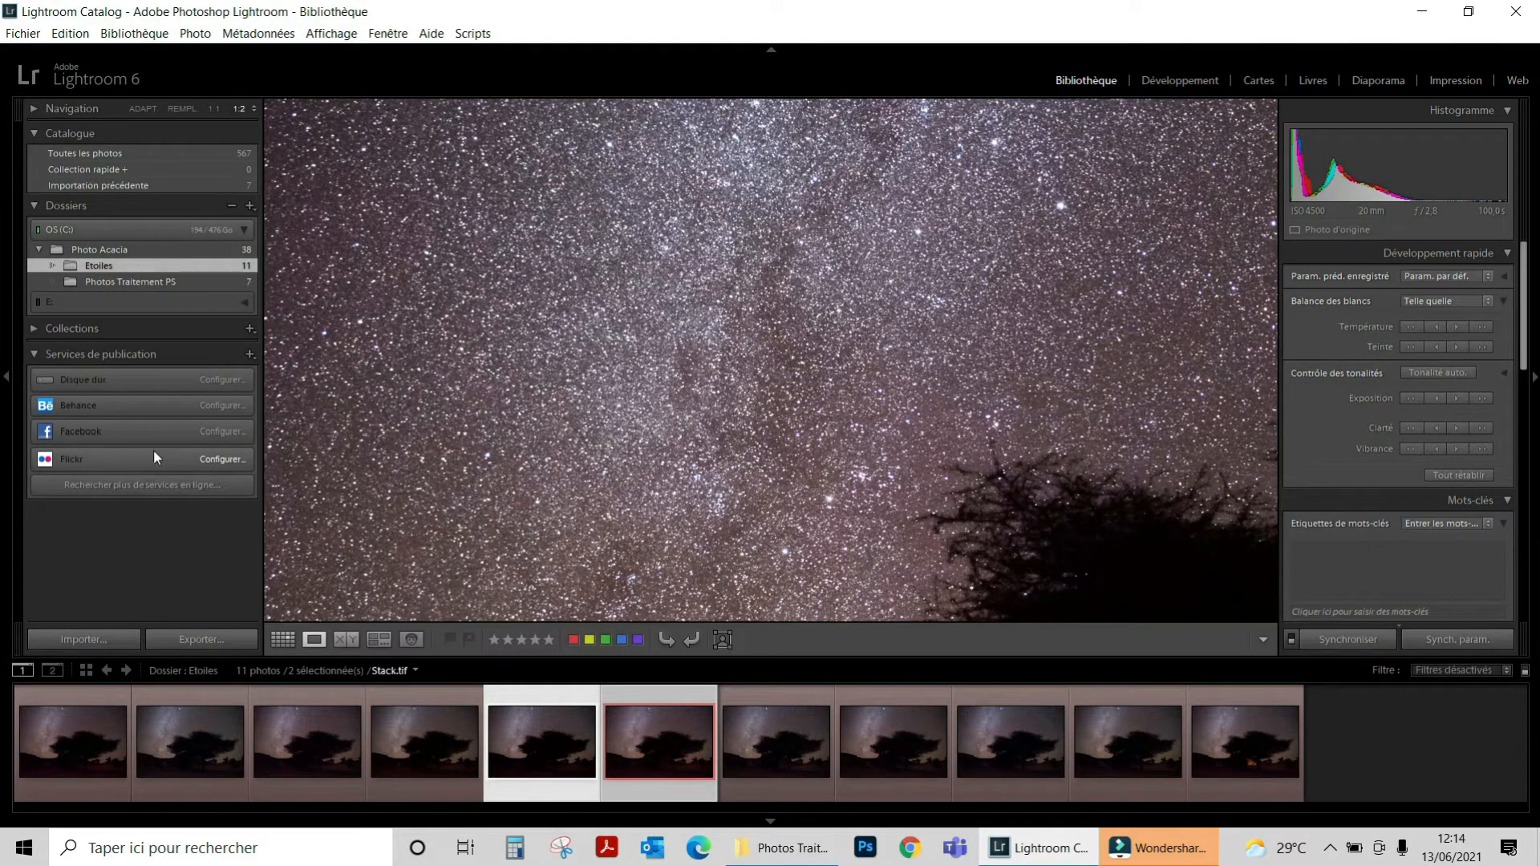
left_click(132, 286)
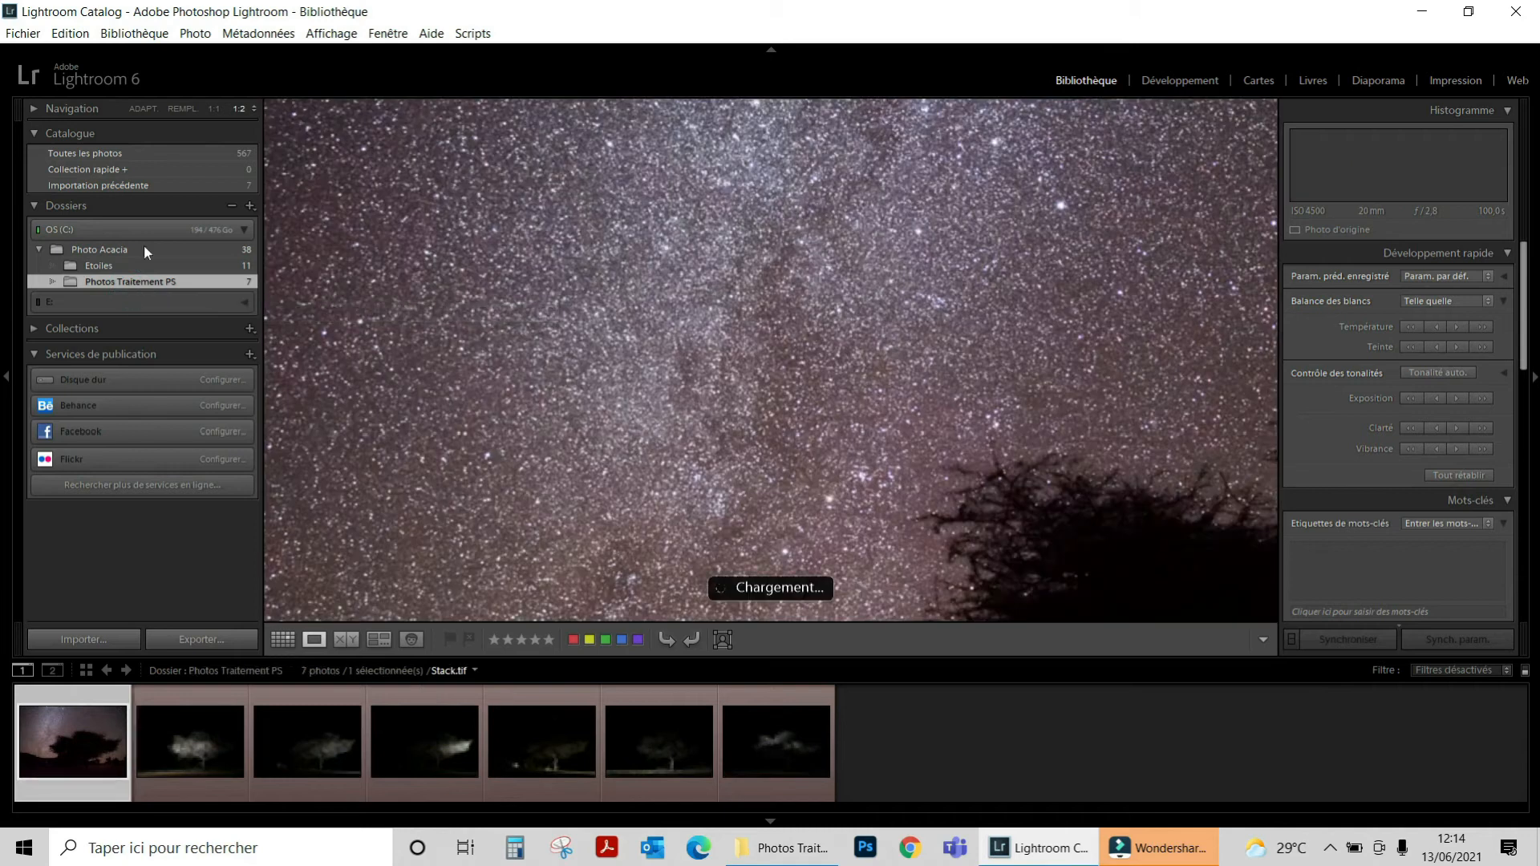
left_click(134, 109)
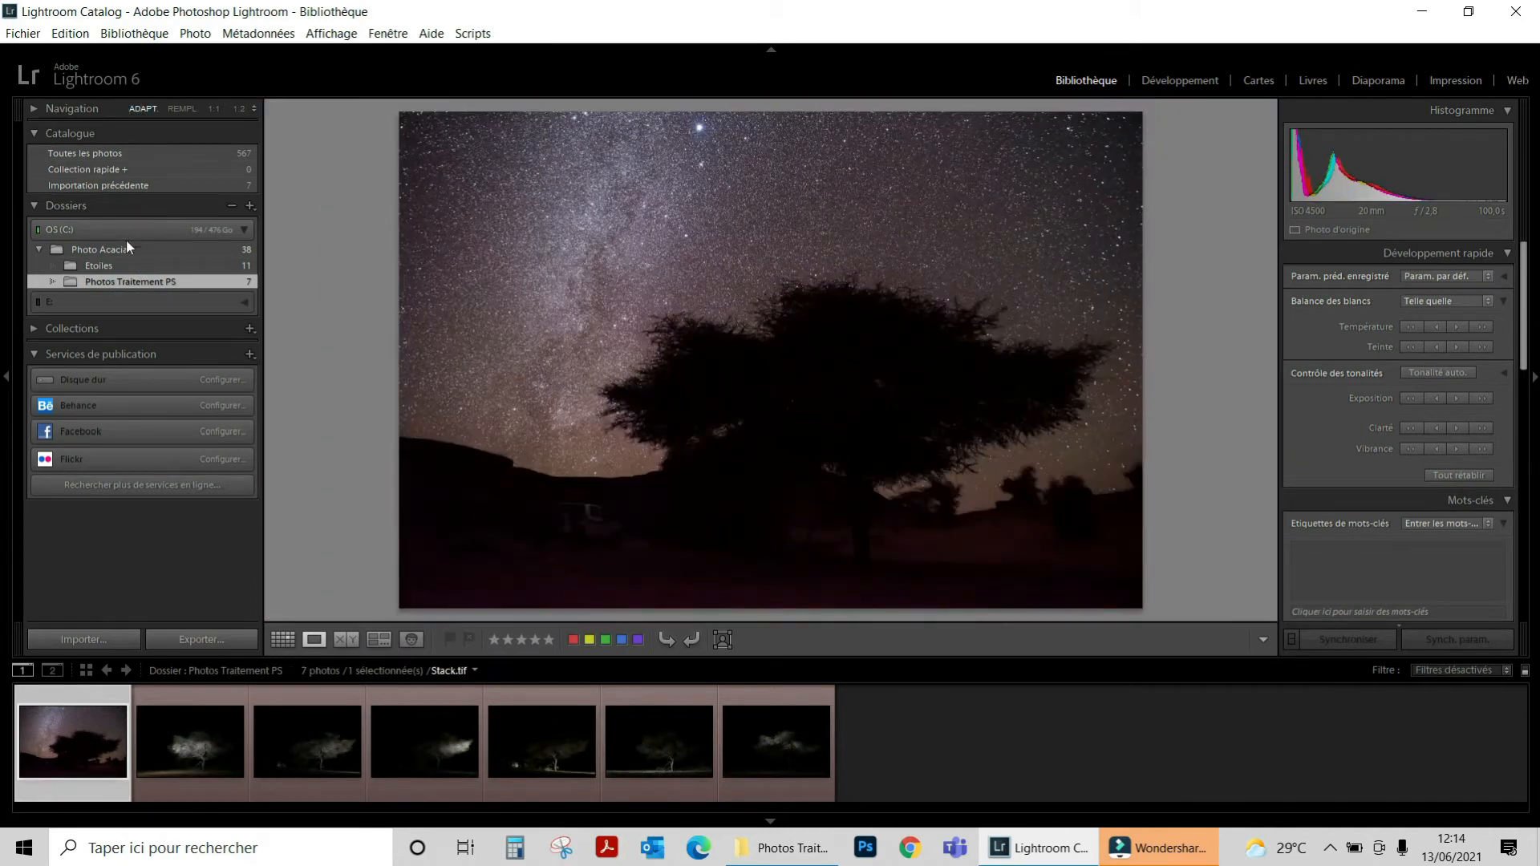
Step: Synchronize the Photos Traitement PS folder with the catalogue, including the scan for metadata updates
right_click(124, 283)
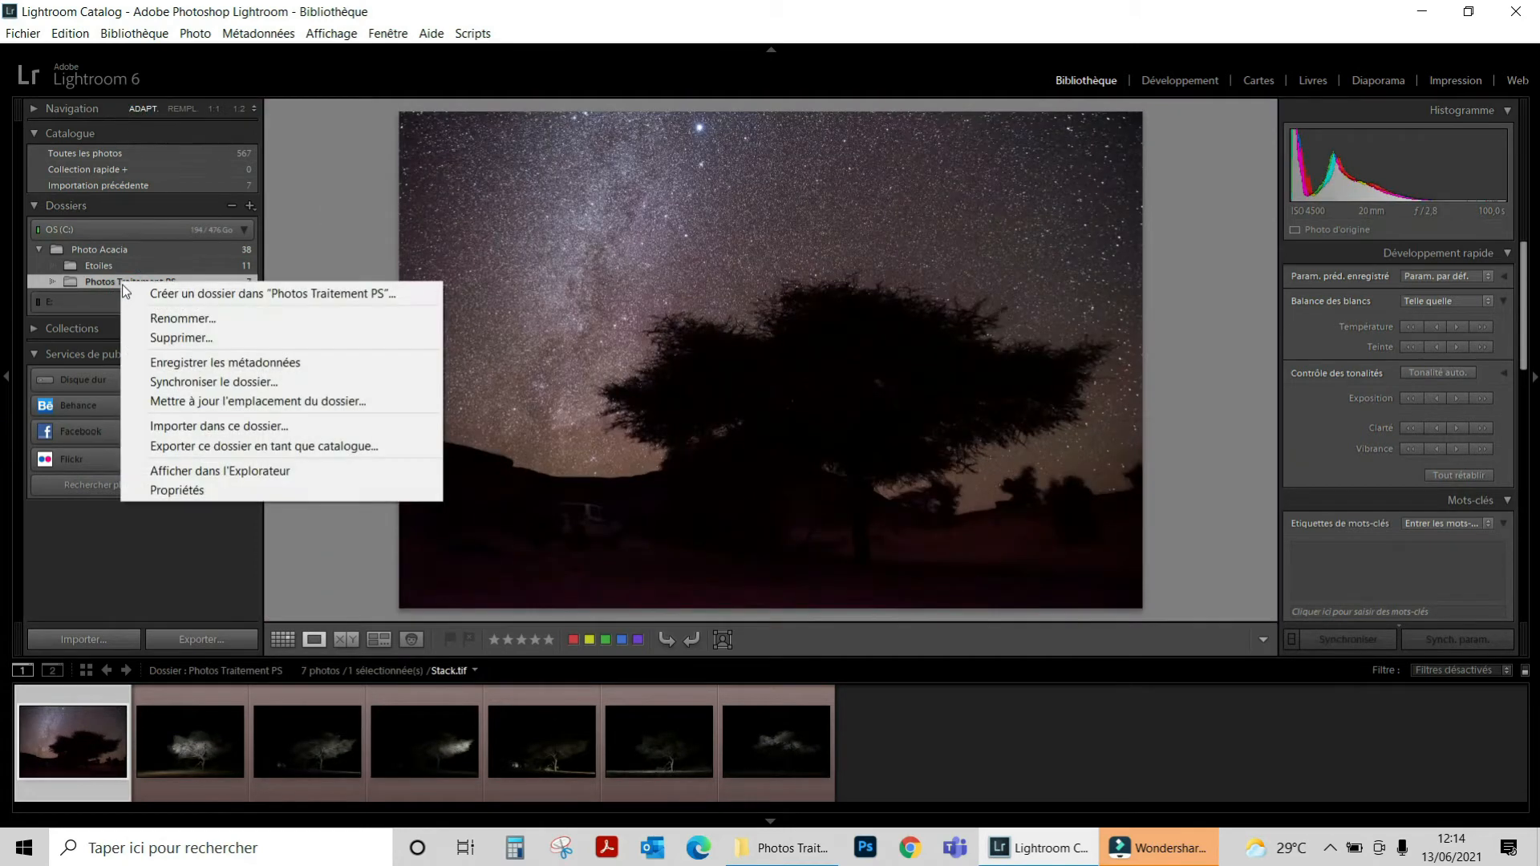
left_click(176, 381)
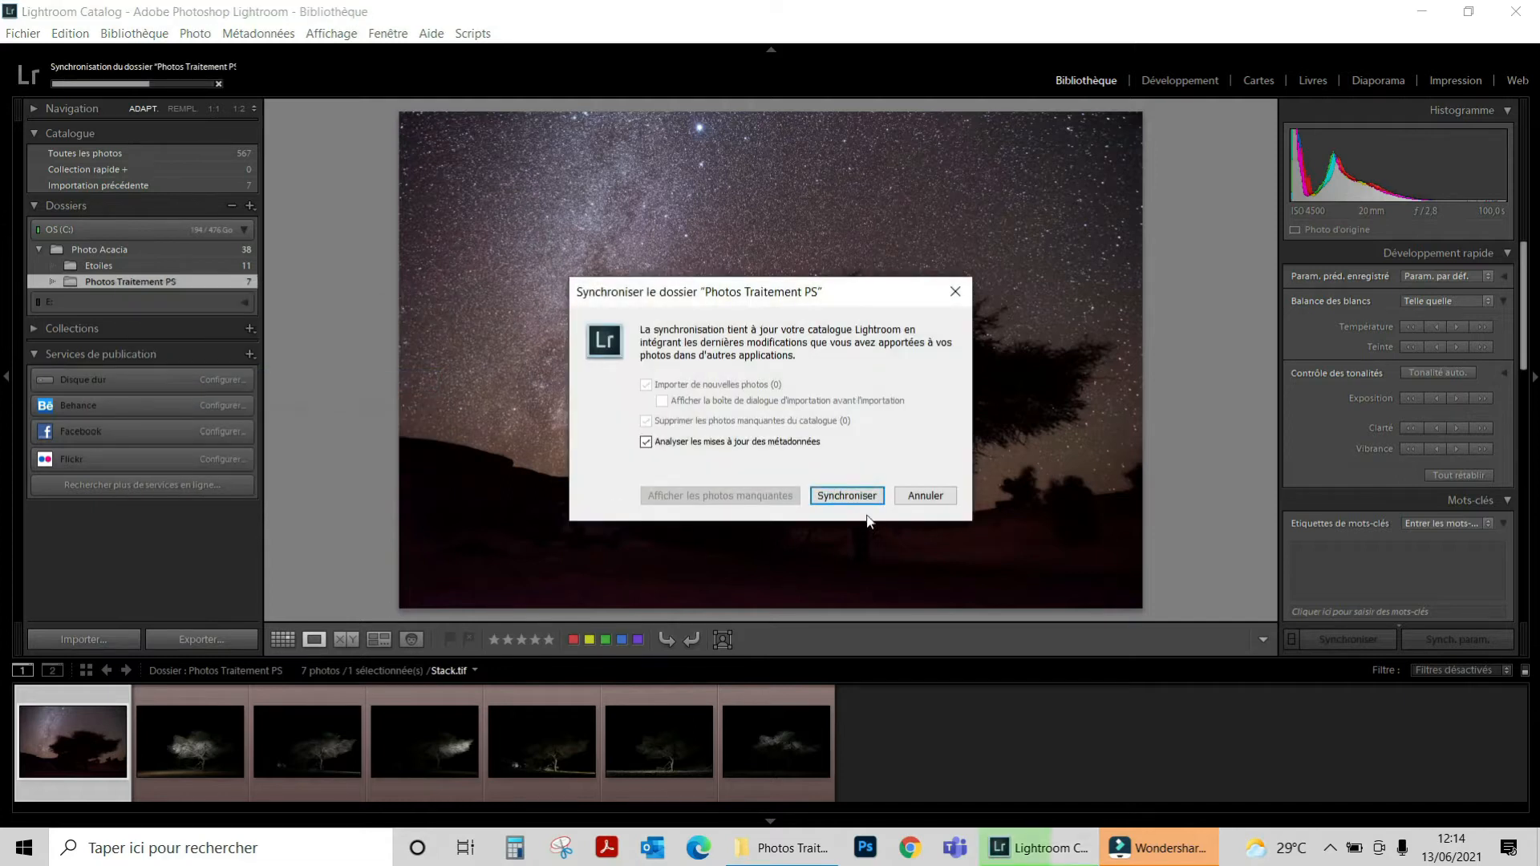
left_click(847, 496)
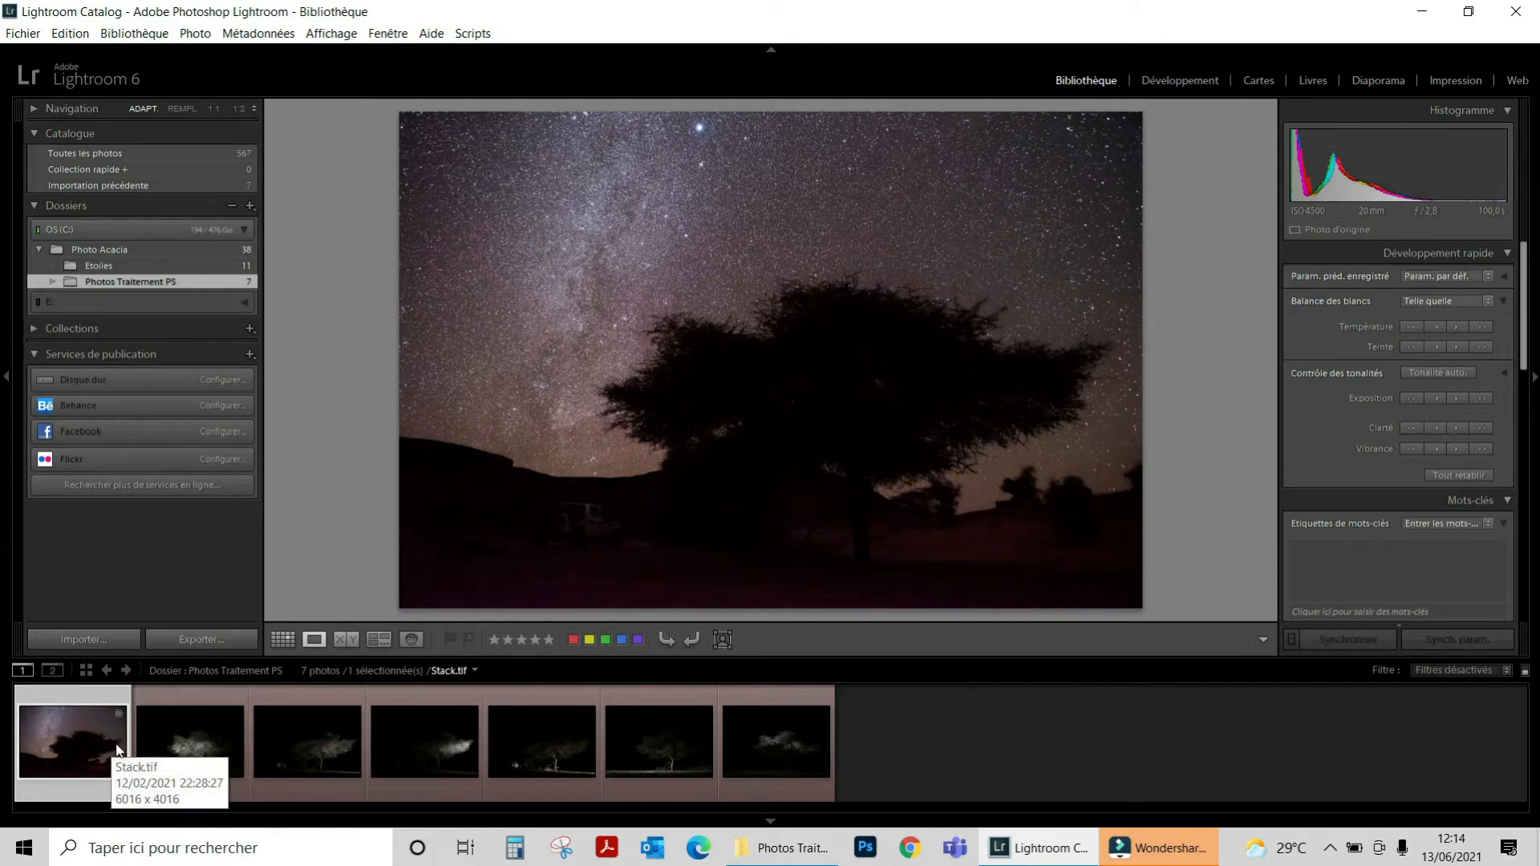
Step: View each light-painted tree photo in turn, from DSC_2356.tif to DSC_2363.tif
left_click(165, 744)
left_click(320, 766)
left_click(385, 758)
left_click(559, 762)
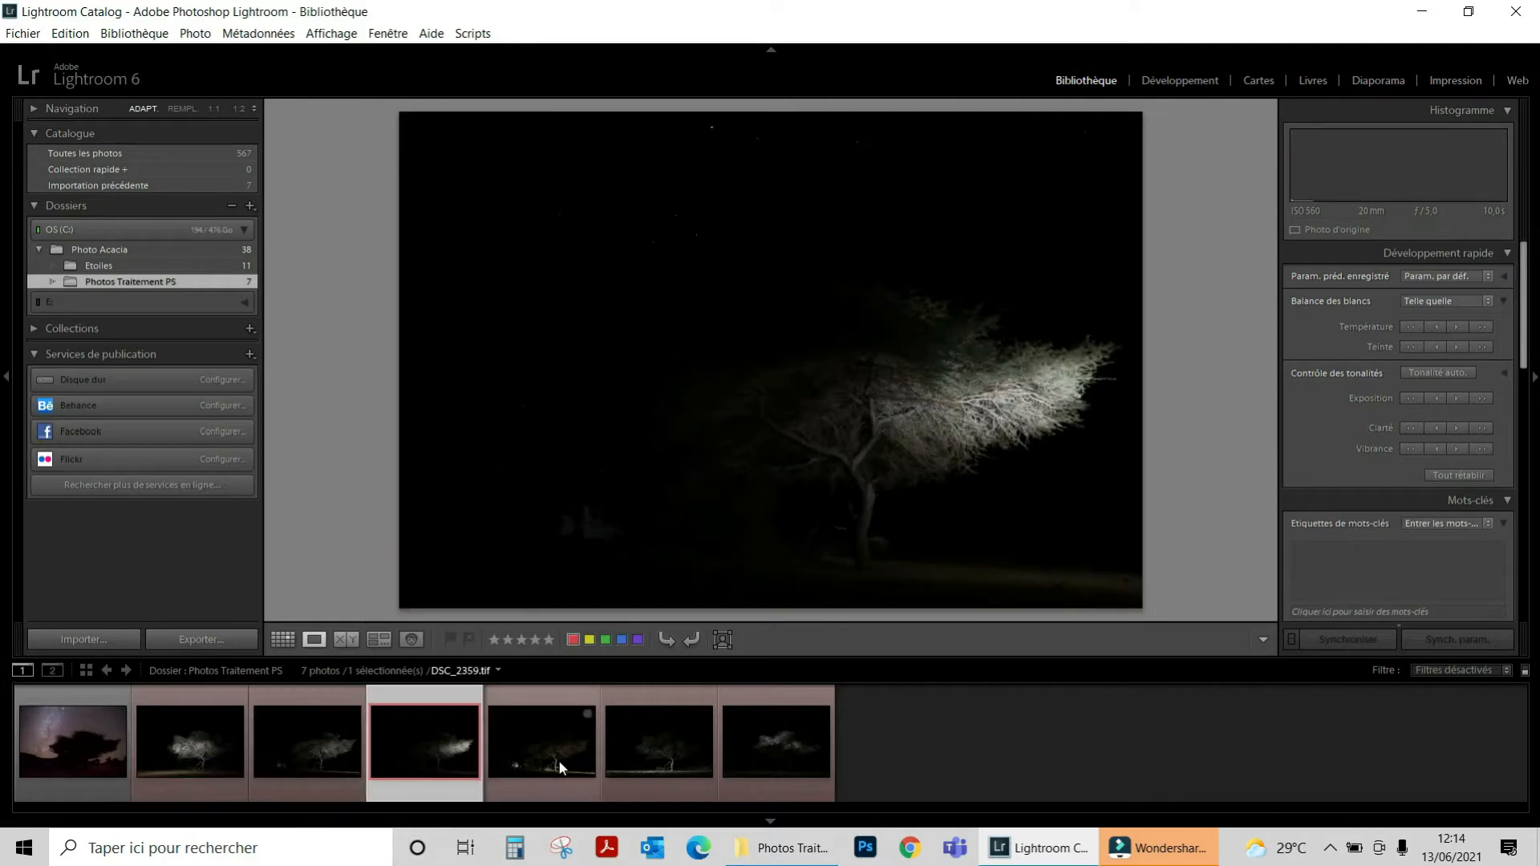
left_click(641, 762)
left_click(753, 758)
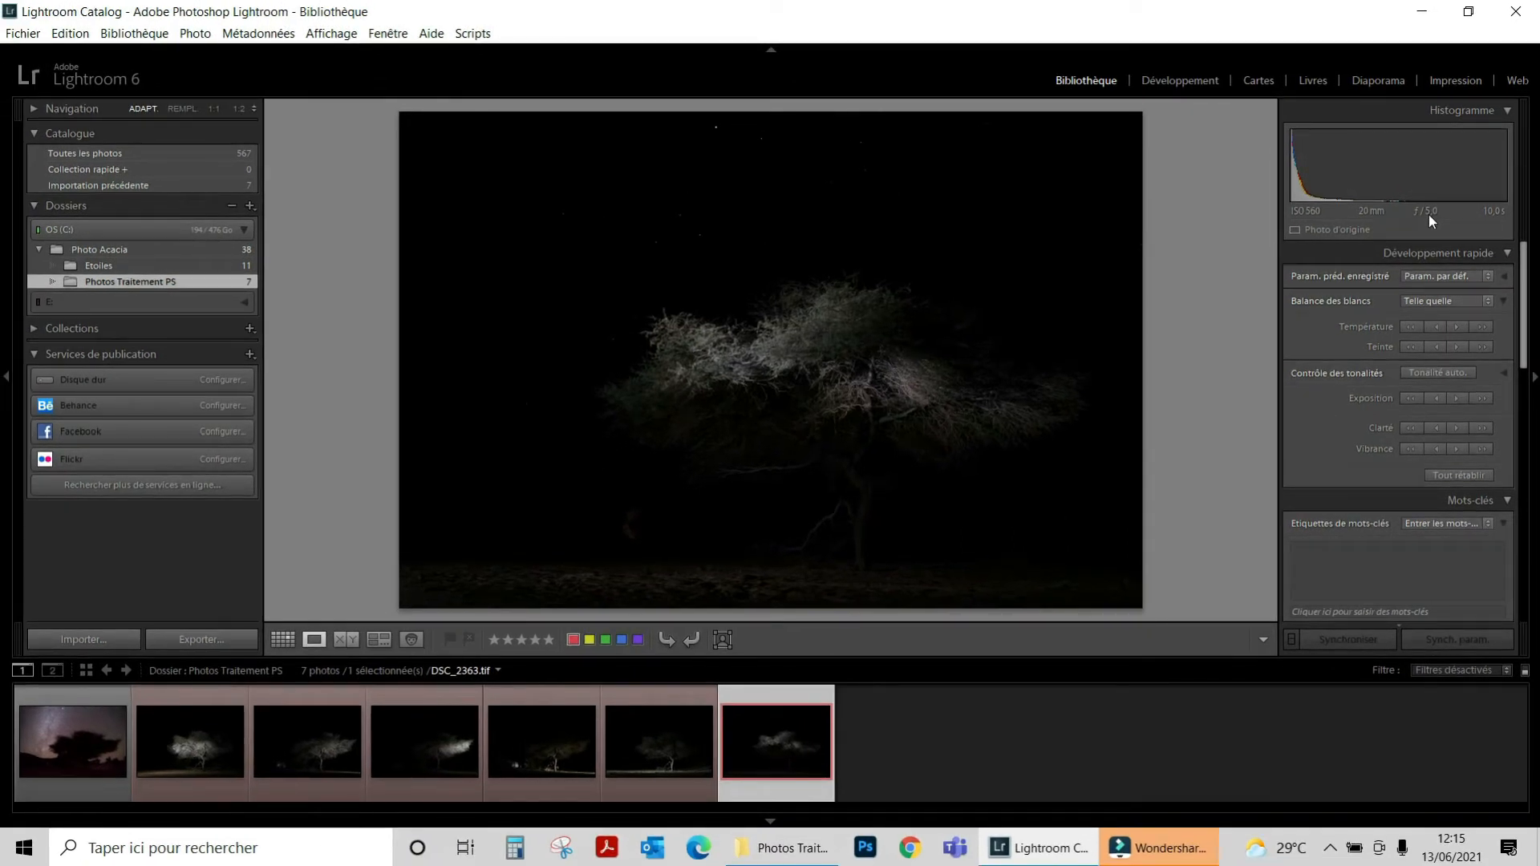
Step: Go through the light-painted tree photos again and compare the exposure settings of Stack.tif with those of DSC_2356.tif
left_click(213, 757)
left_click(295, 743)
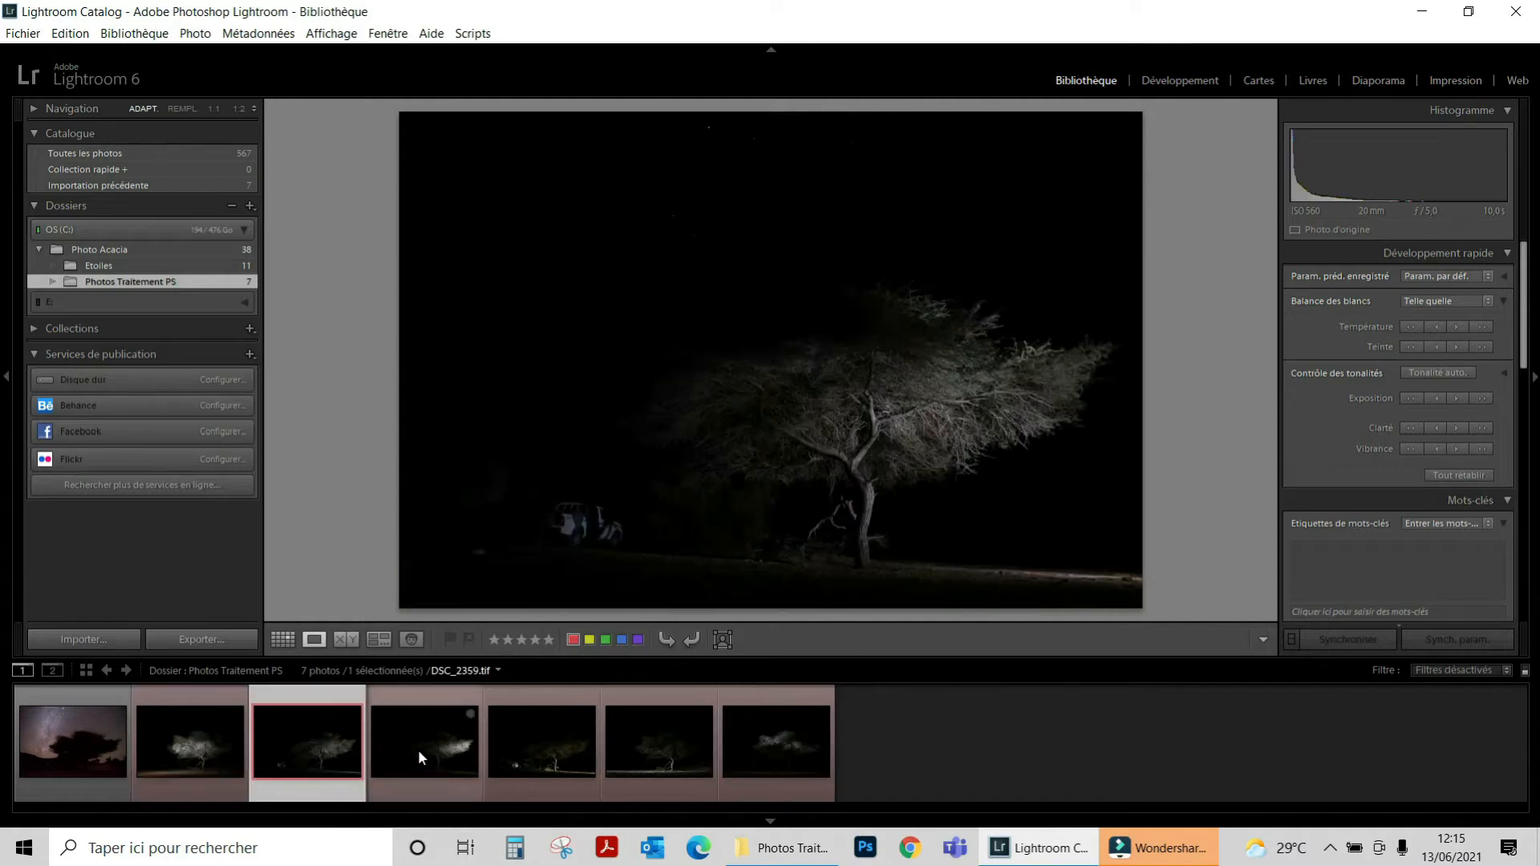
left_click(419, 752)
left_click(518, 747)
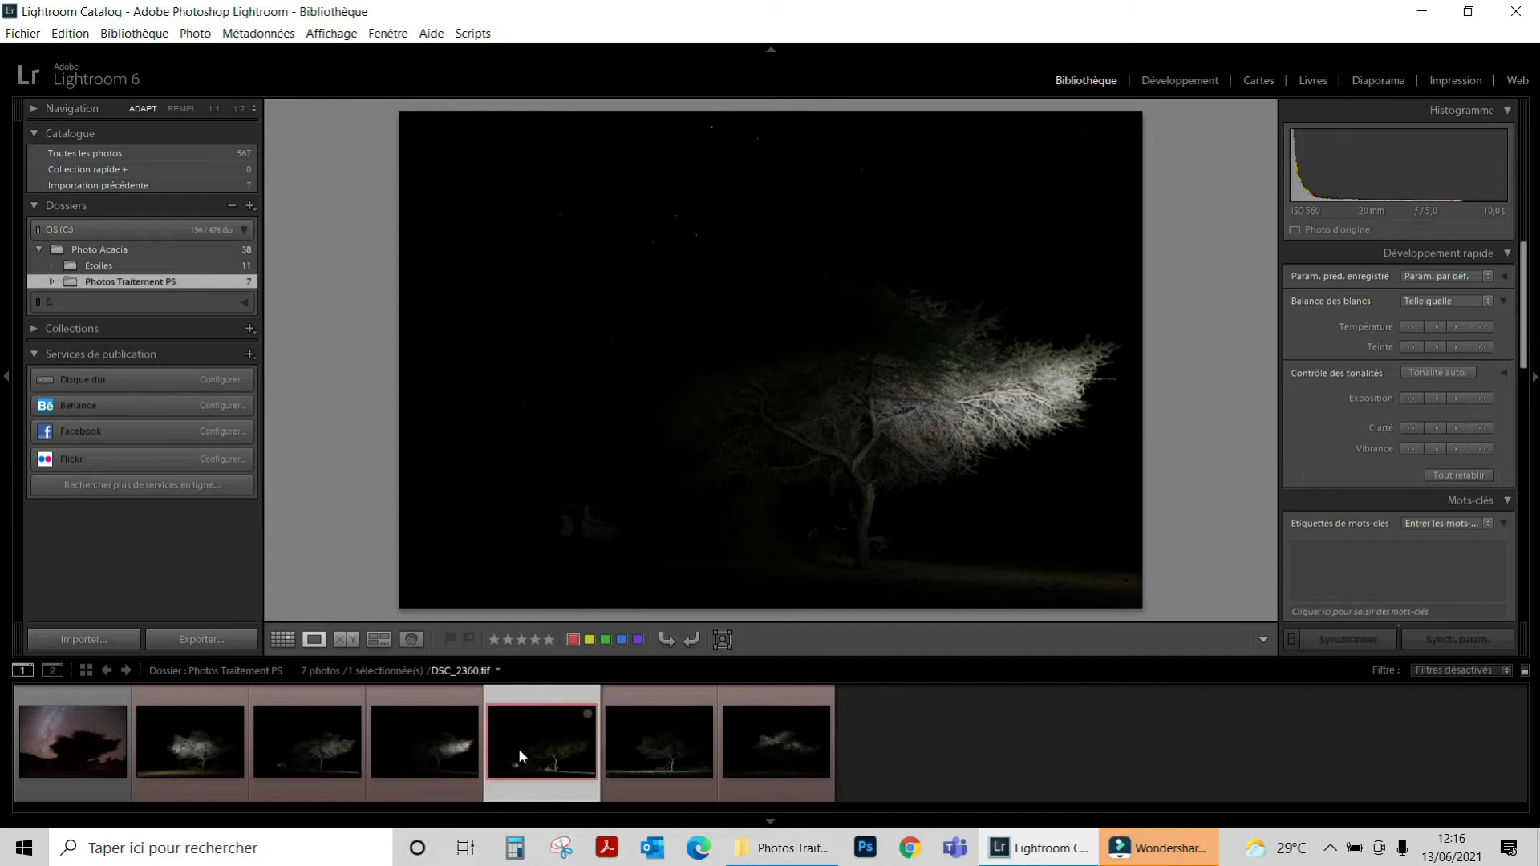
left_click(656, 759)
left_click(776, 773)
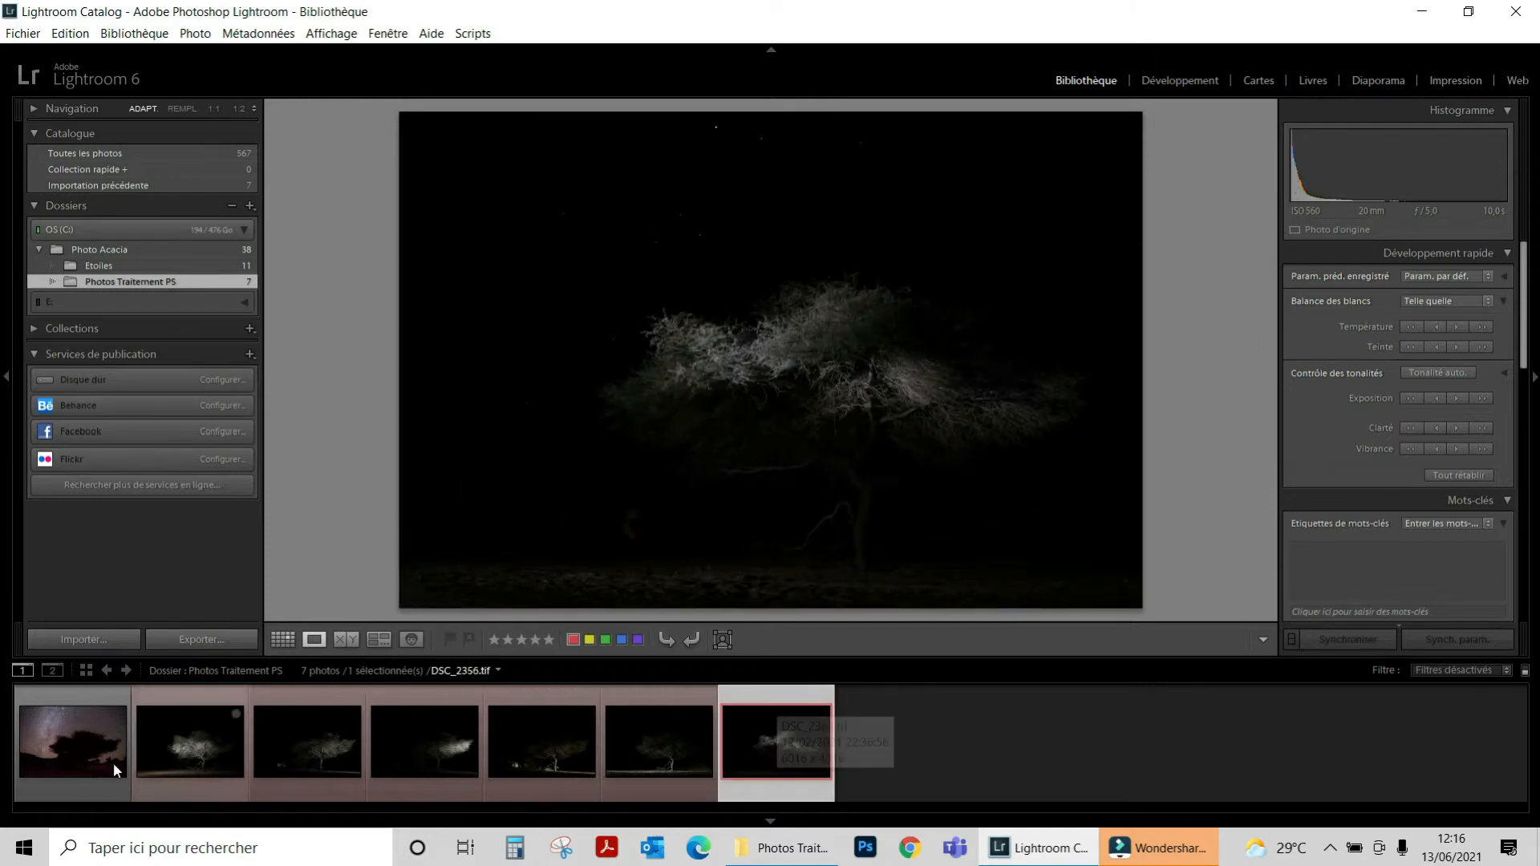
left_click(88, 749)
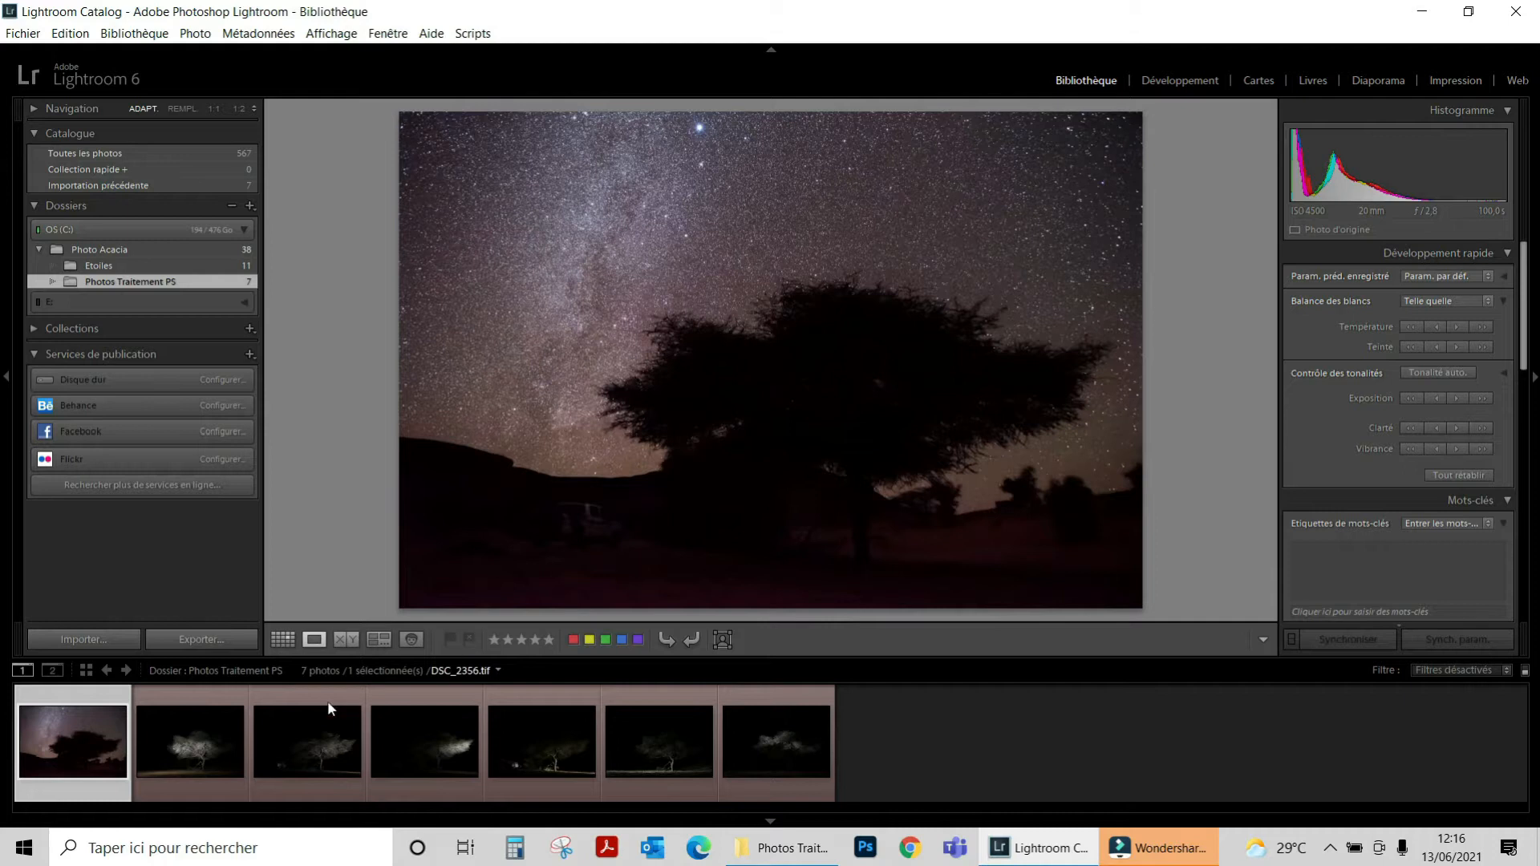
left_click(215, 742)
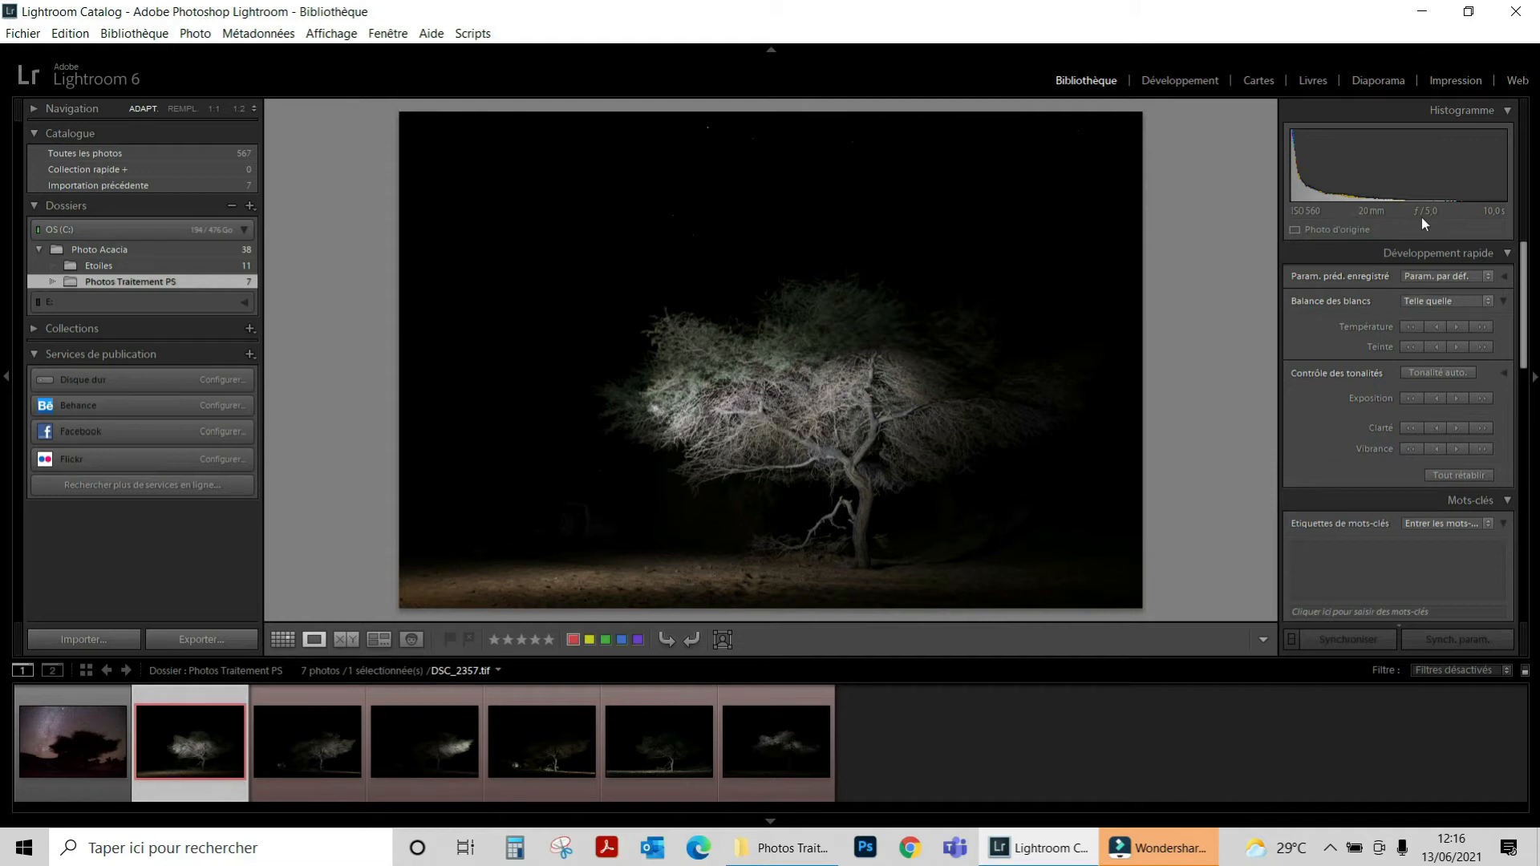
Step: Select all seven photos of the Photos Traitement PS folder and open them together as layers in a single Photoshop document
left_click(74, 730)
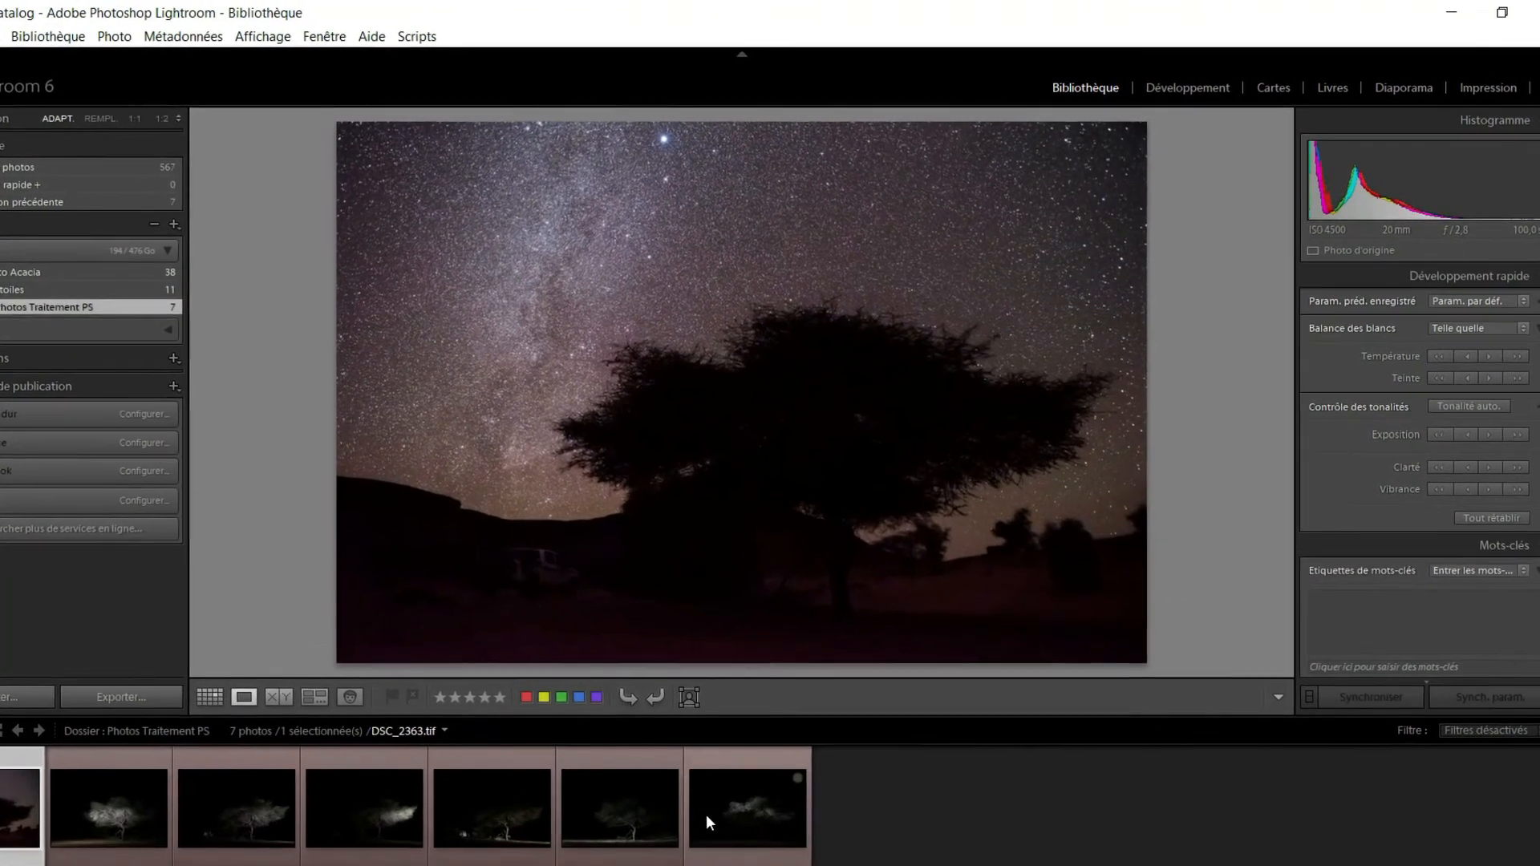
key("ctrl+a")
right_click(707, 826)
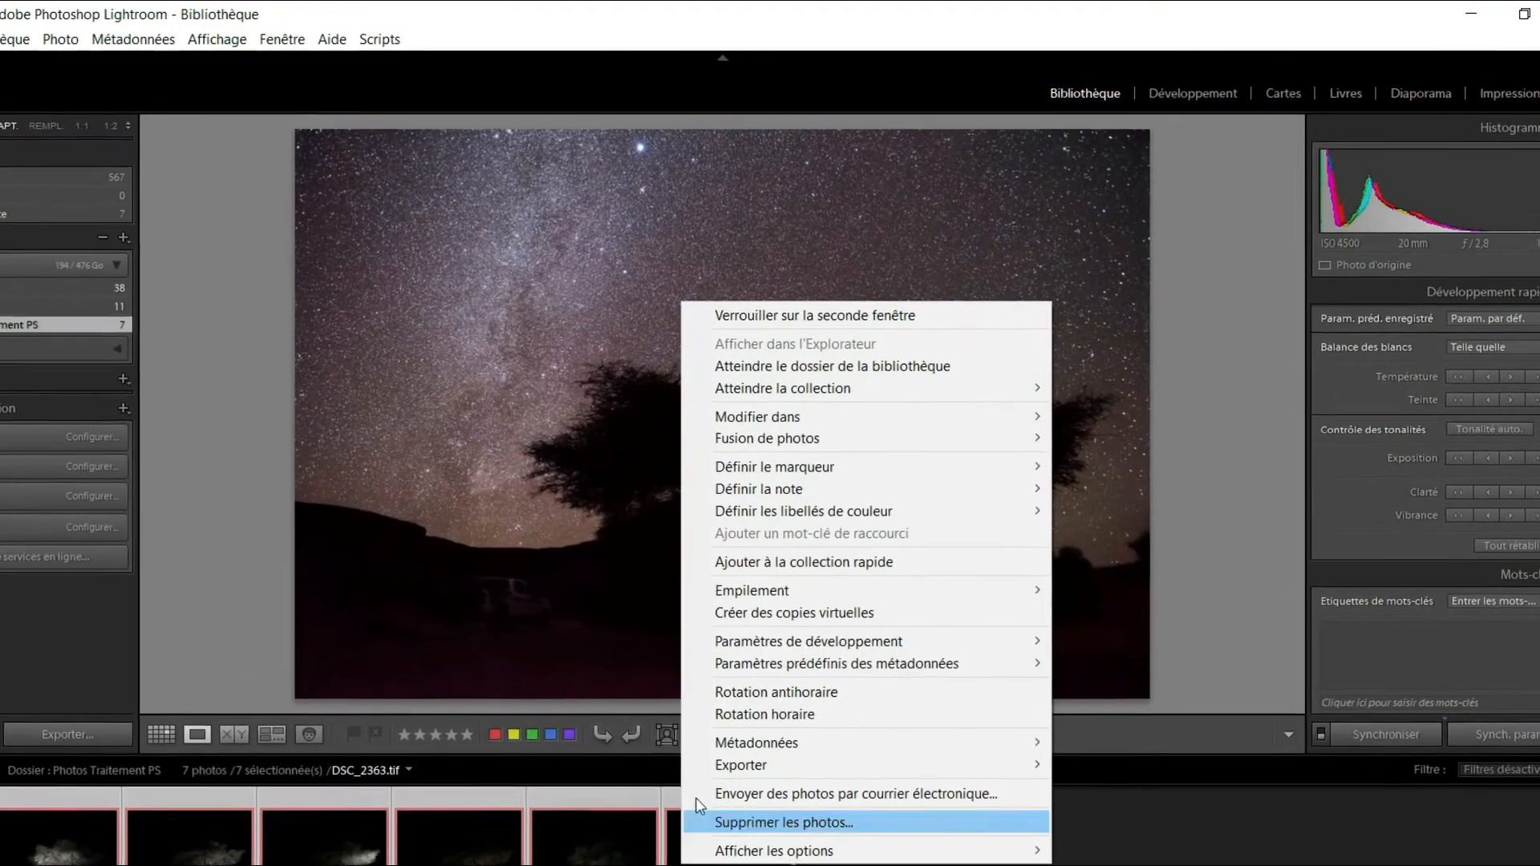
mouse_move(816, 417)
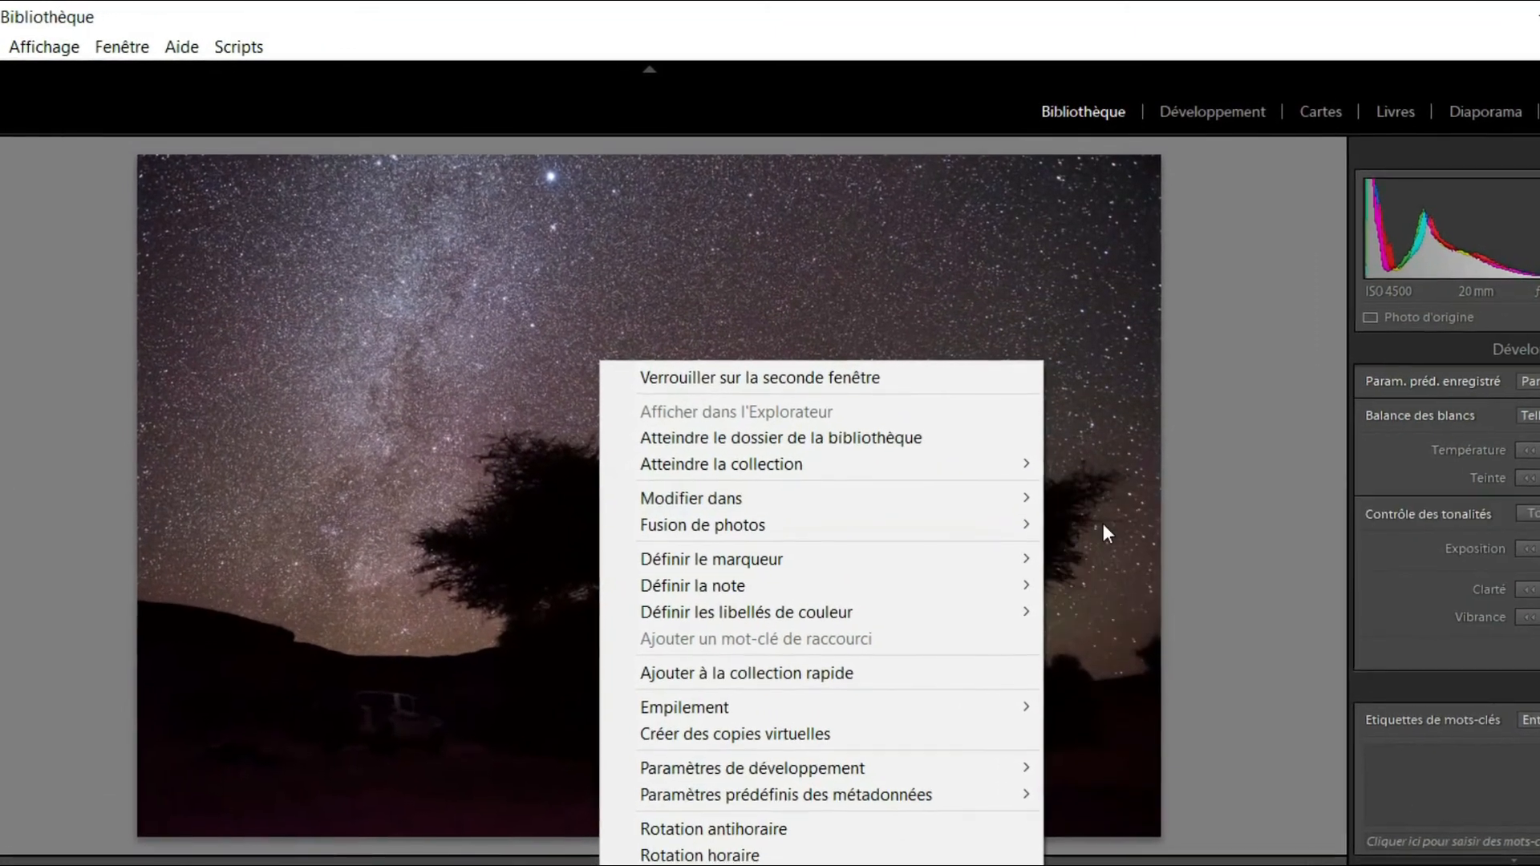
mouse_move(898, 499)
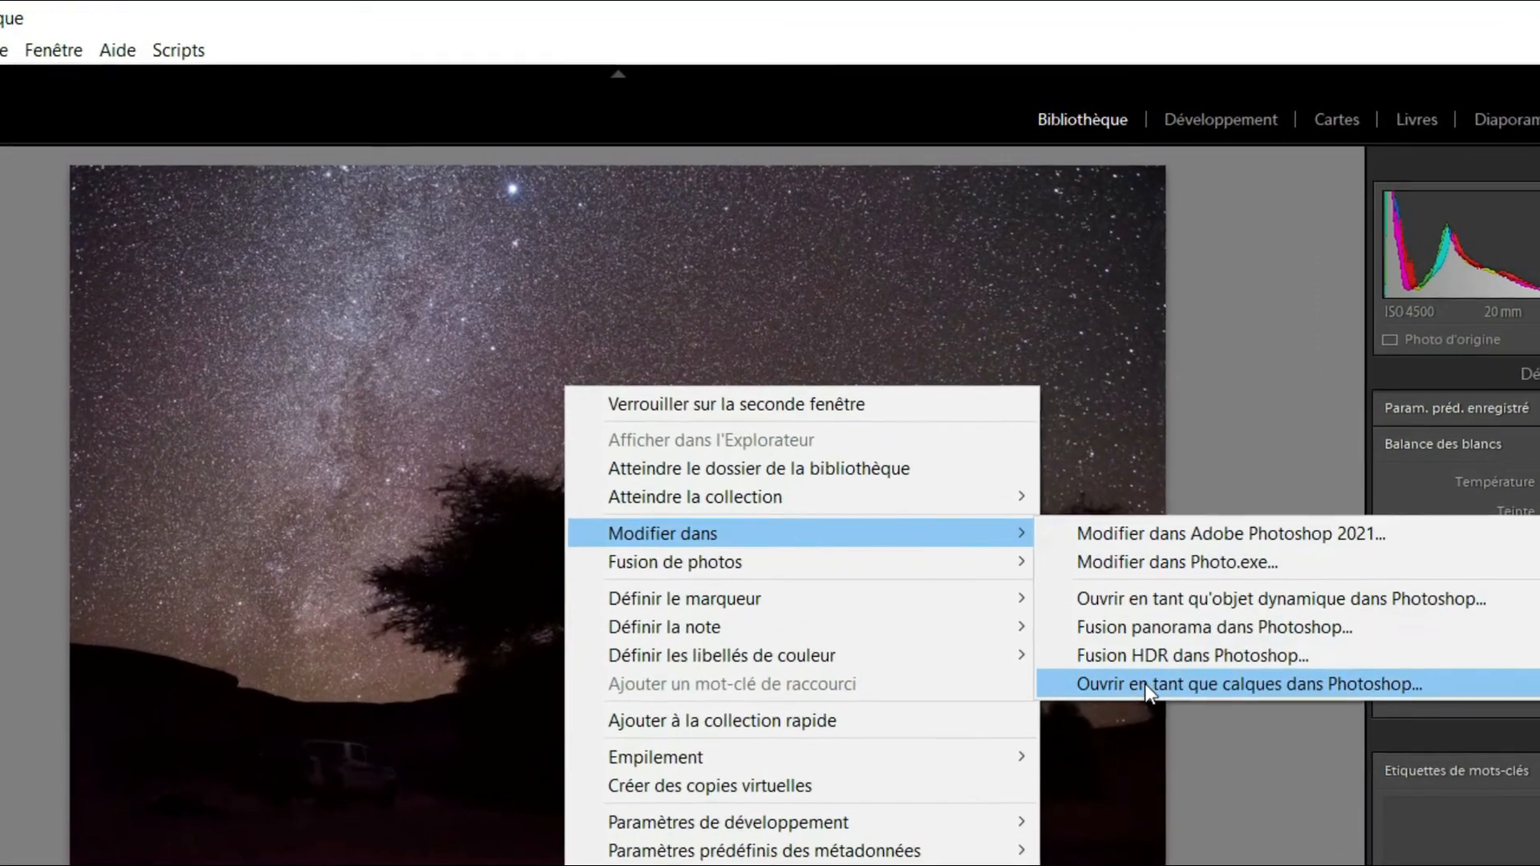
left_click(1146, 685)
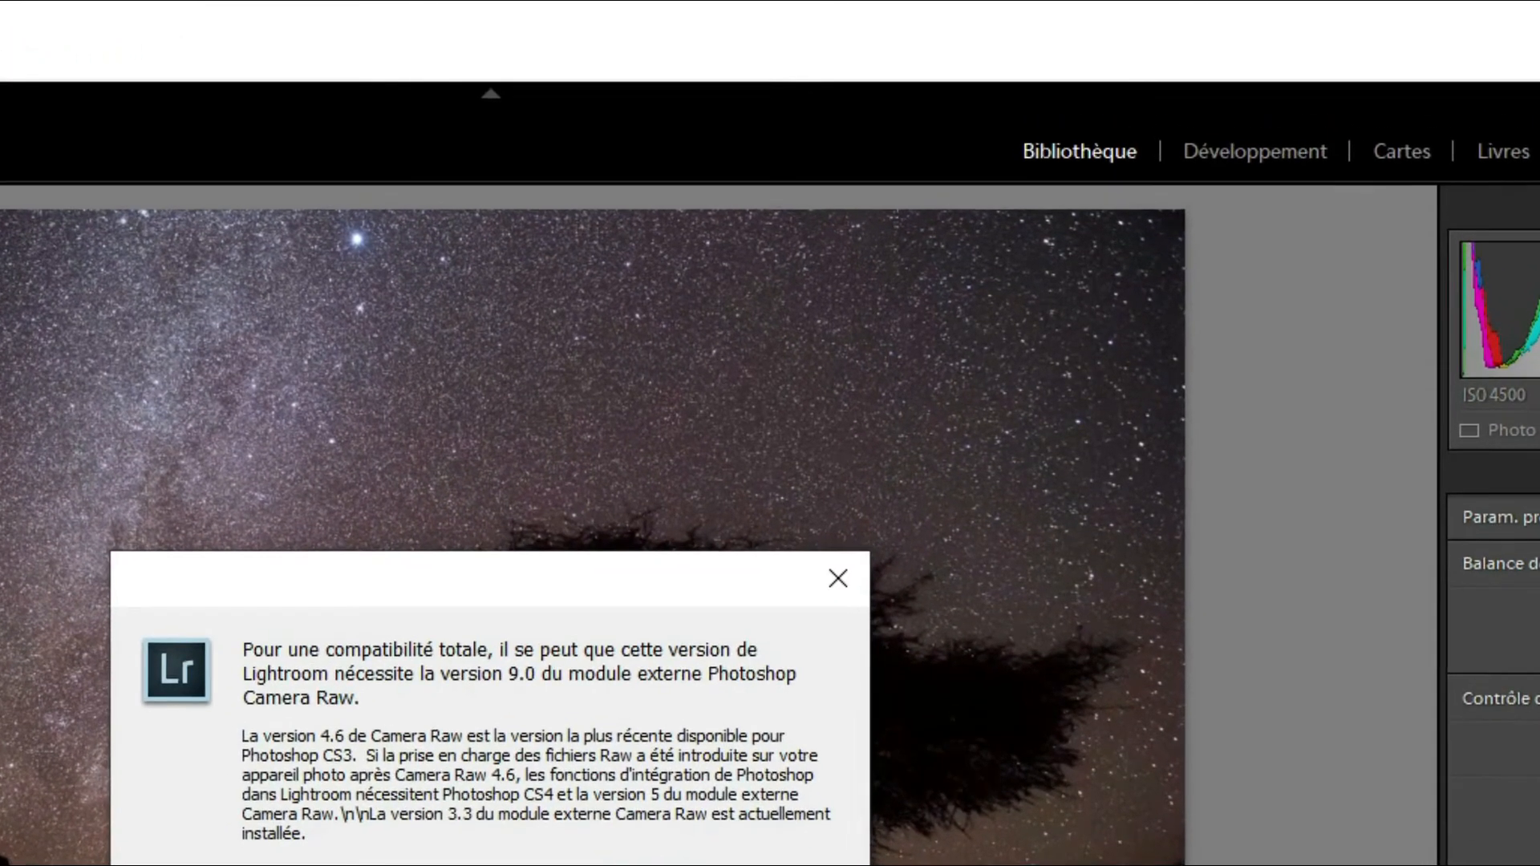
left_click(681, 864)
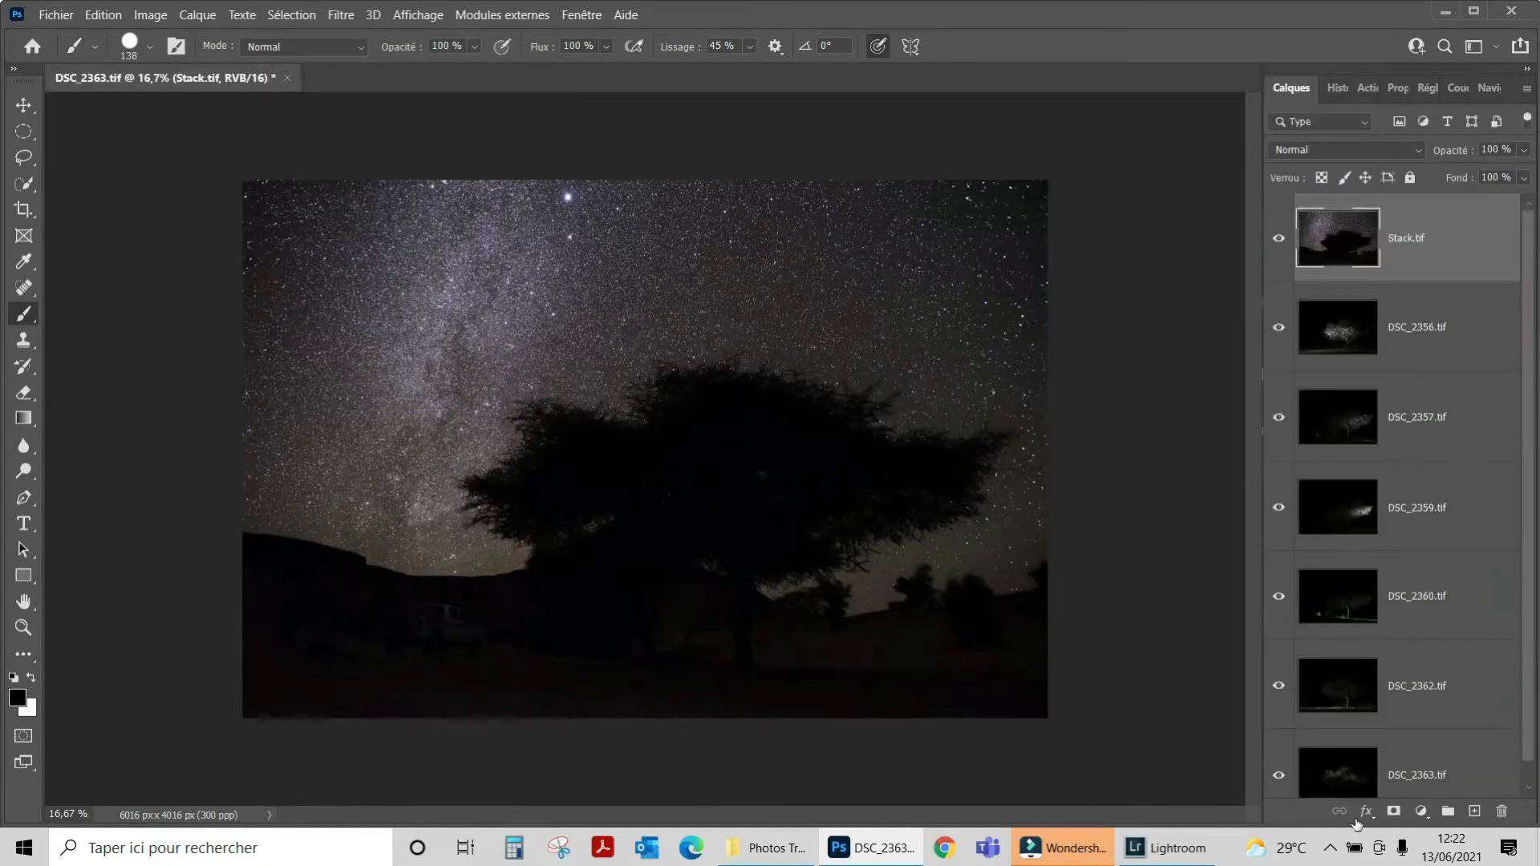
Step: Move the Stack.tif layer below DSC_2363.tif to the bottom of the layer stack
left_click(1330, 850)
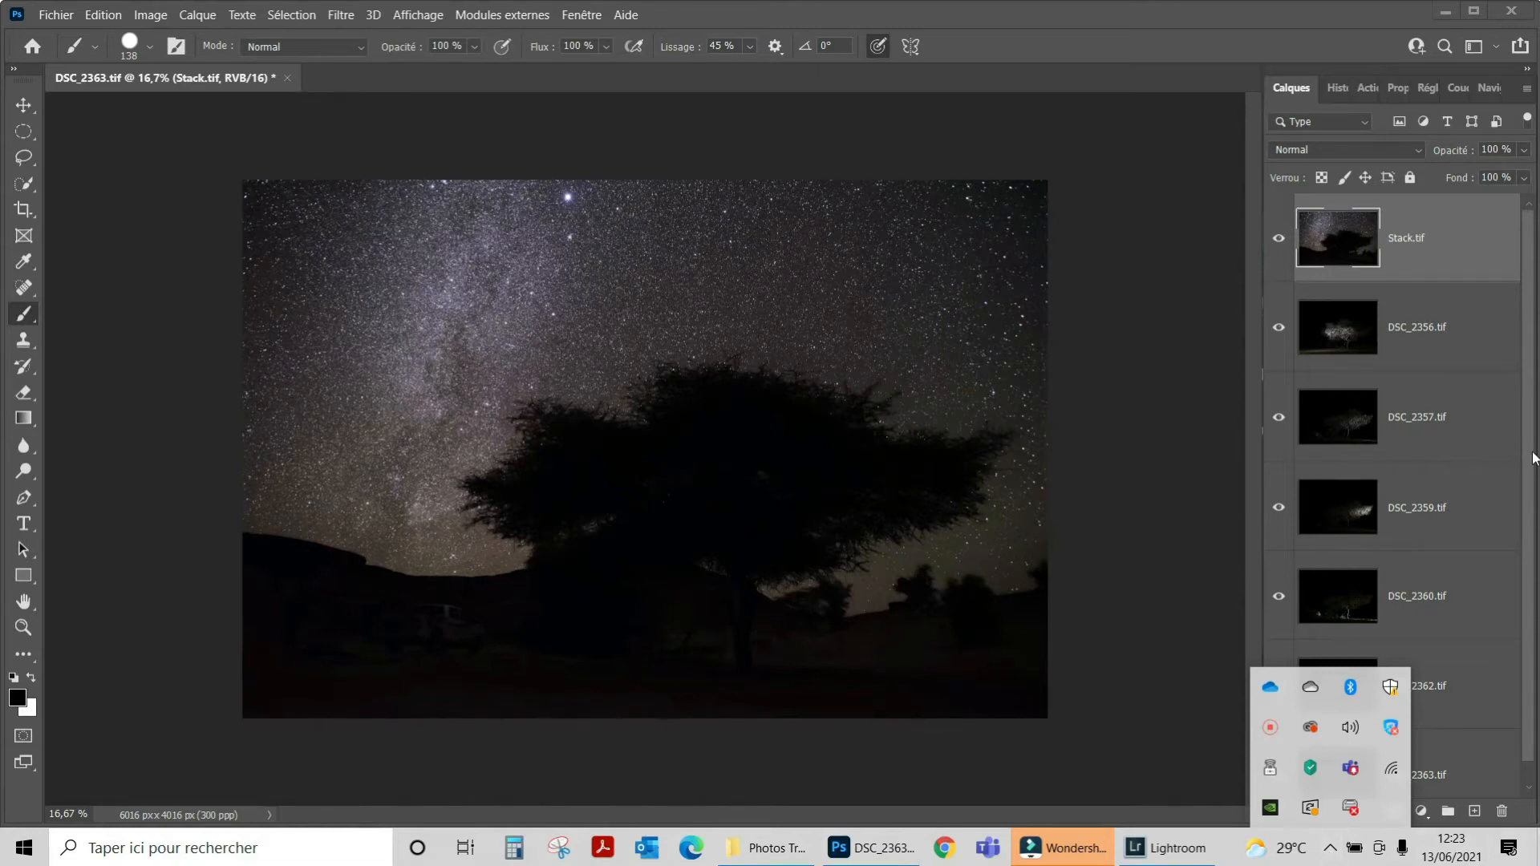
left_click(1420, 261)
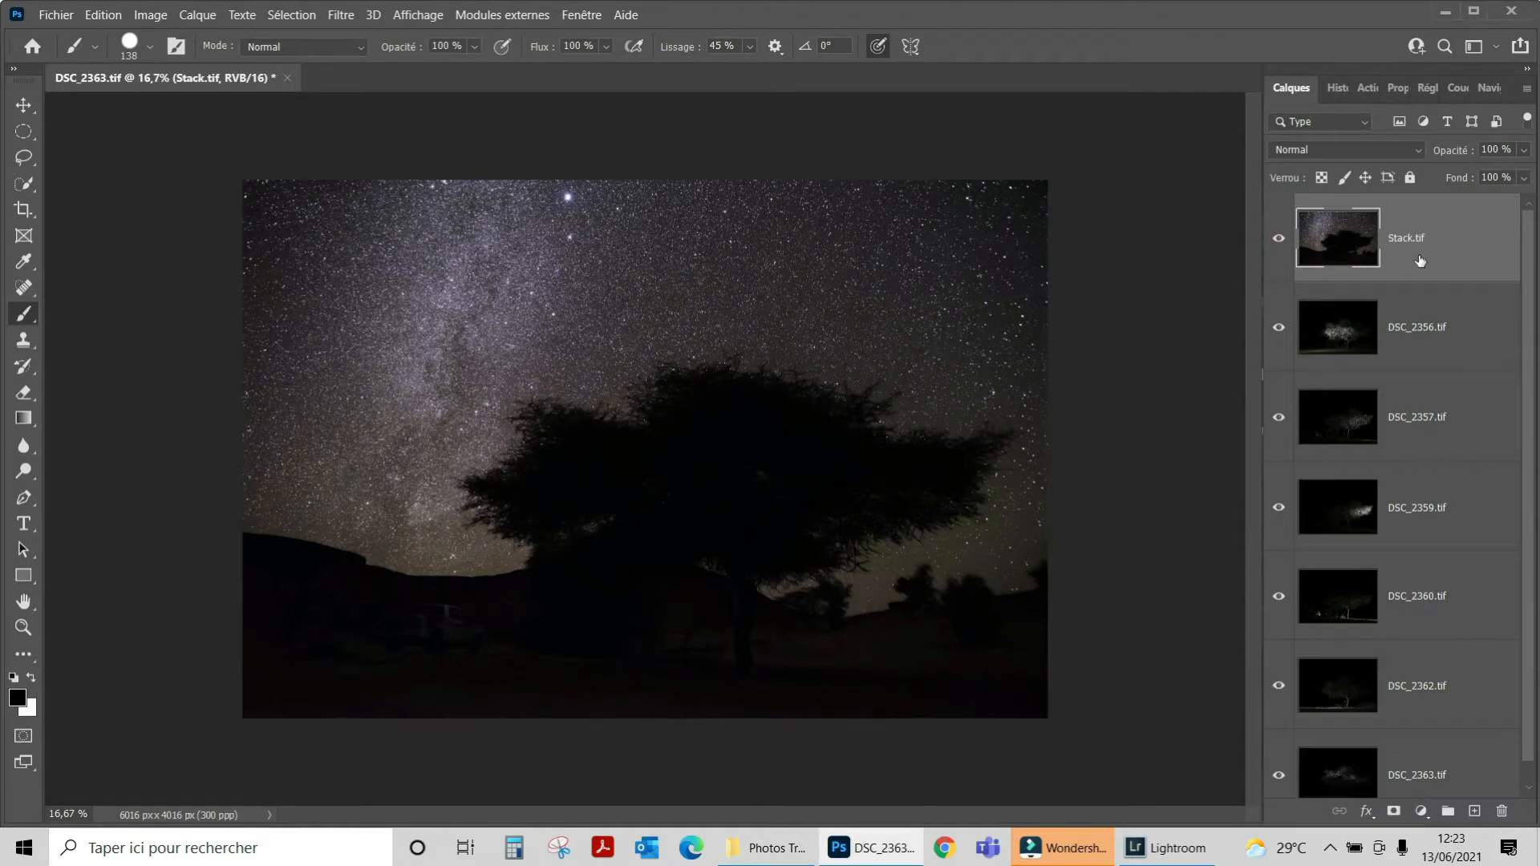
left_click_drag(1420, 261, 1441, 761)
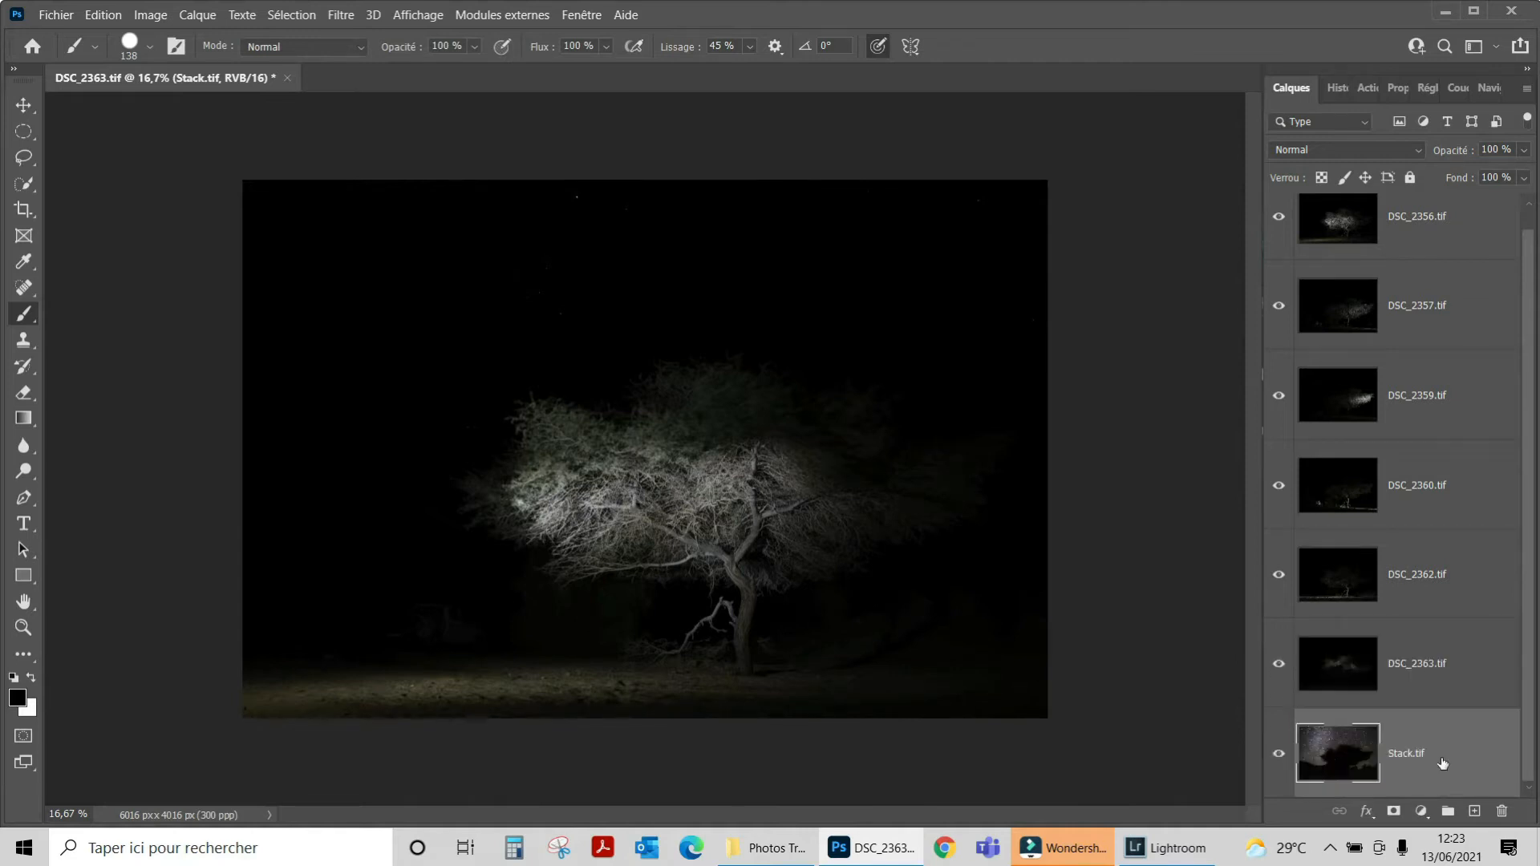
Step: Duplicate the Stack.tif layer under the name Stack.tif copie and hide the original Stack.tif layer
right_click(1436, 754)
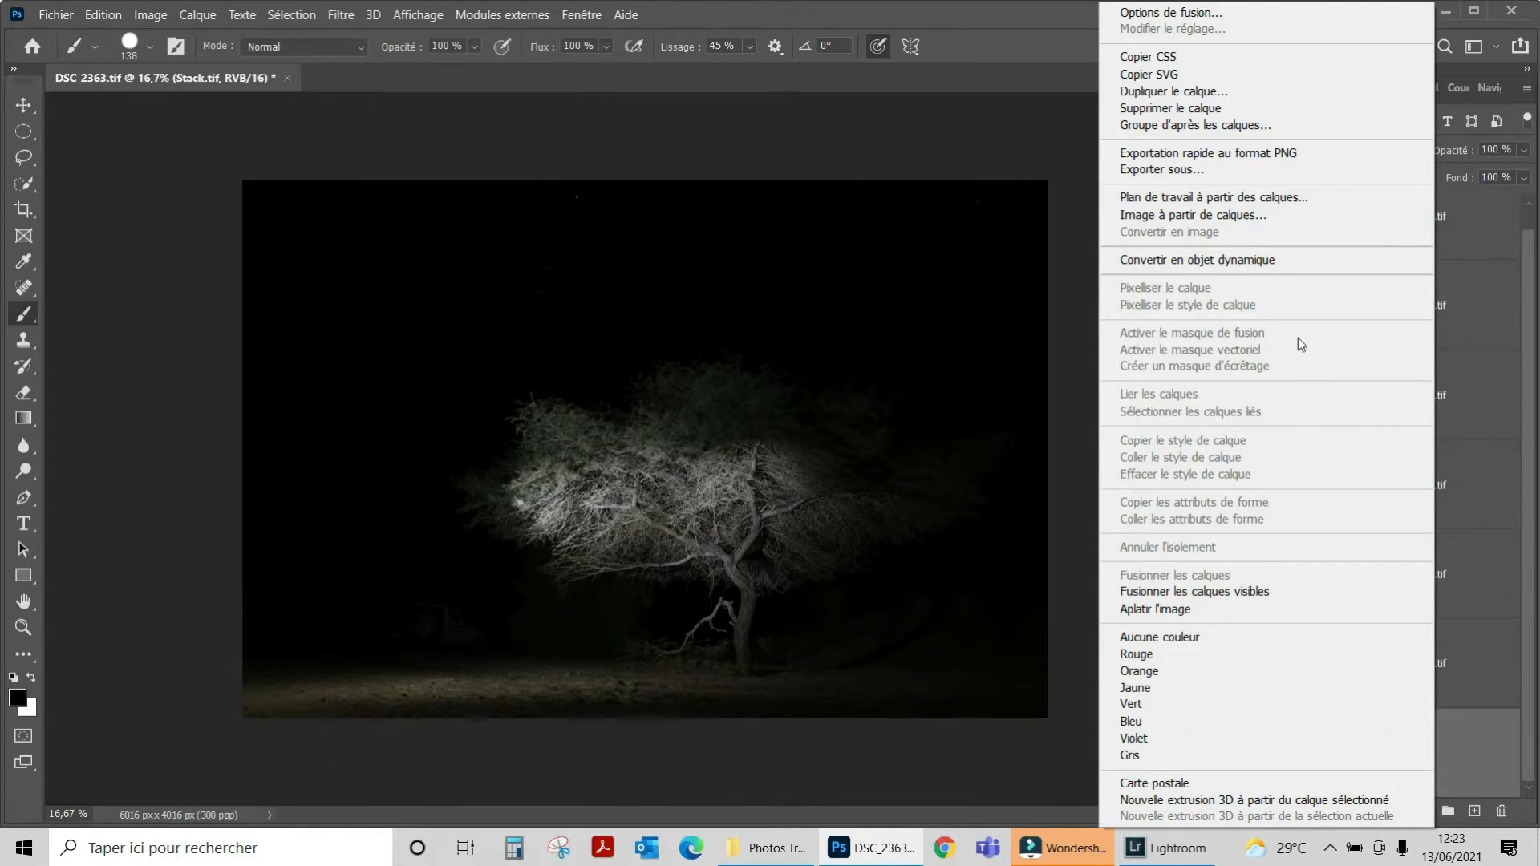
left_click(1228, 92)
left_click(971, 222)
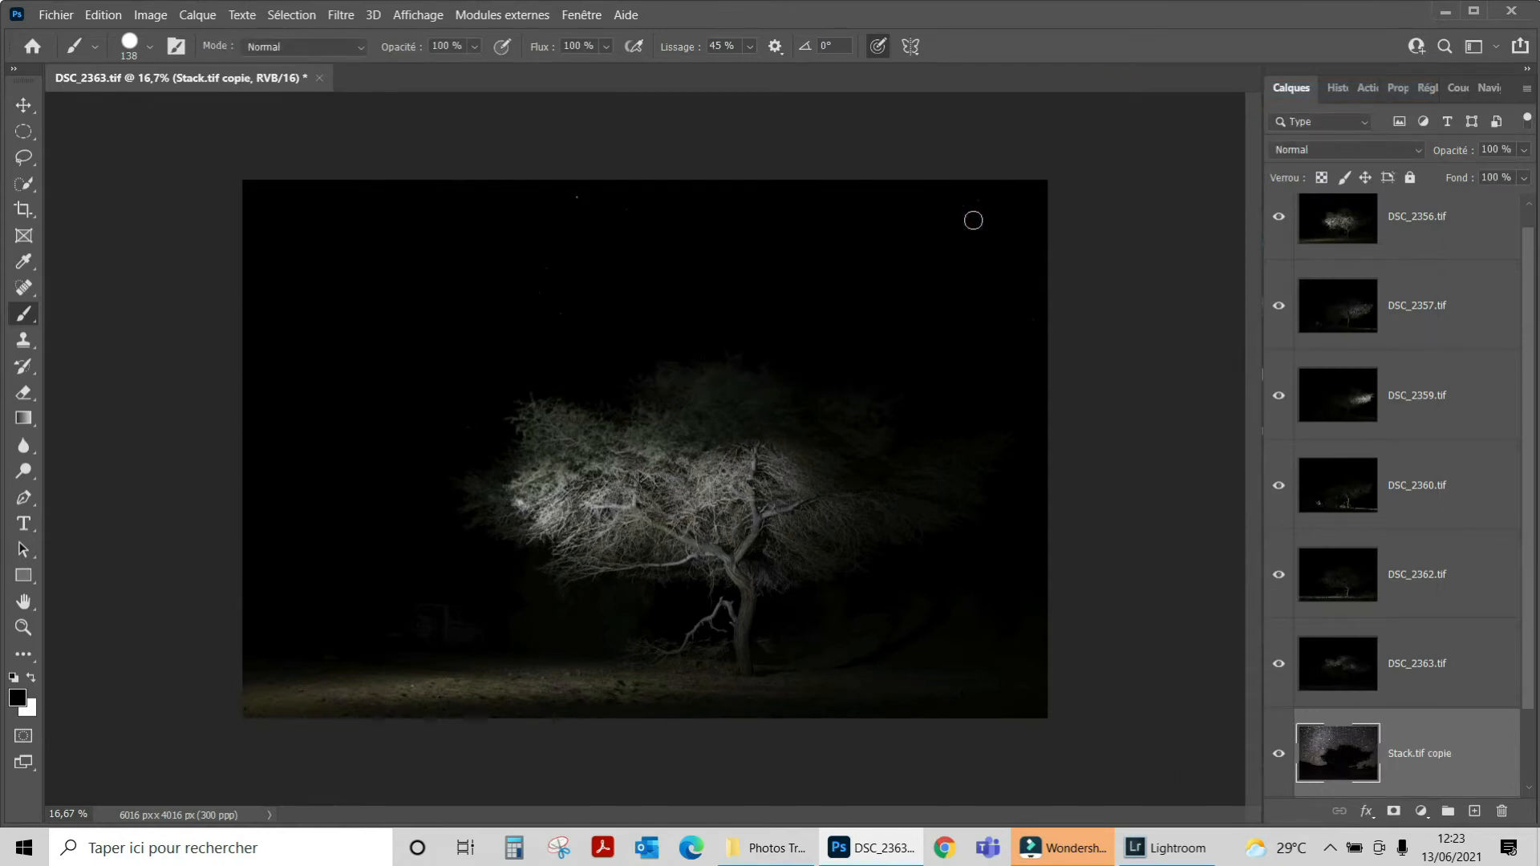
scroll(1404, 626, "down", 1)
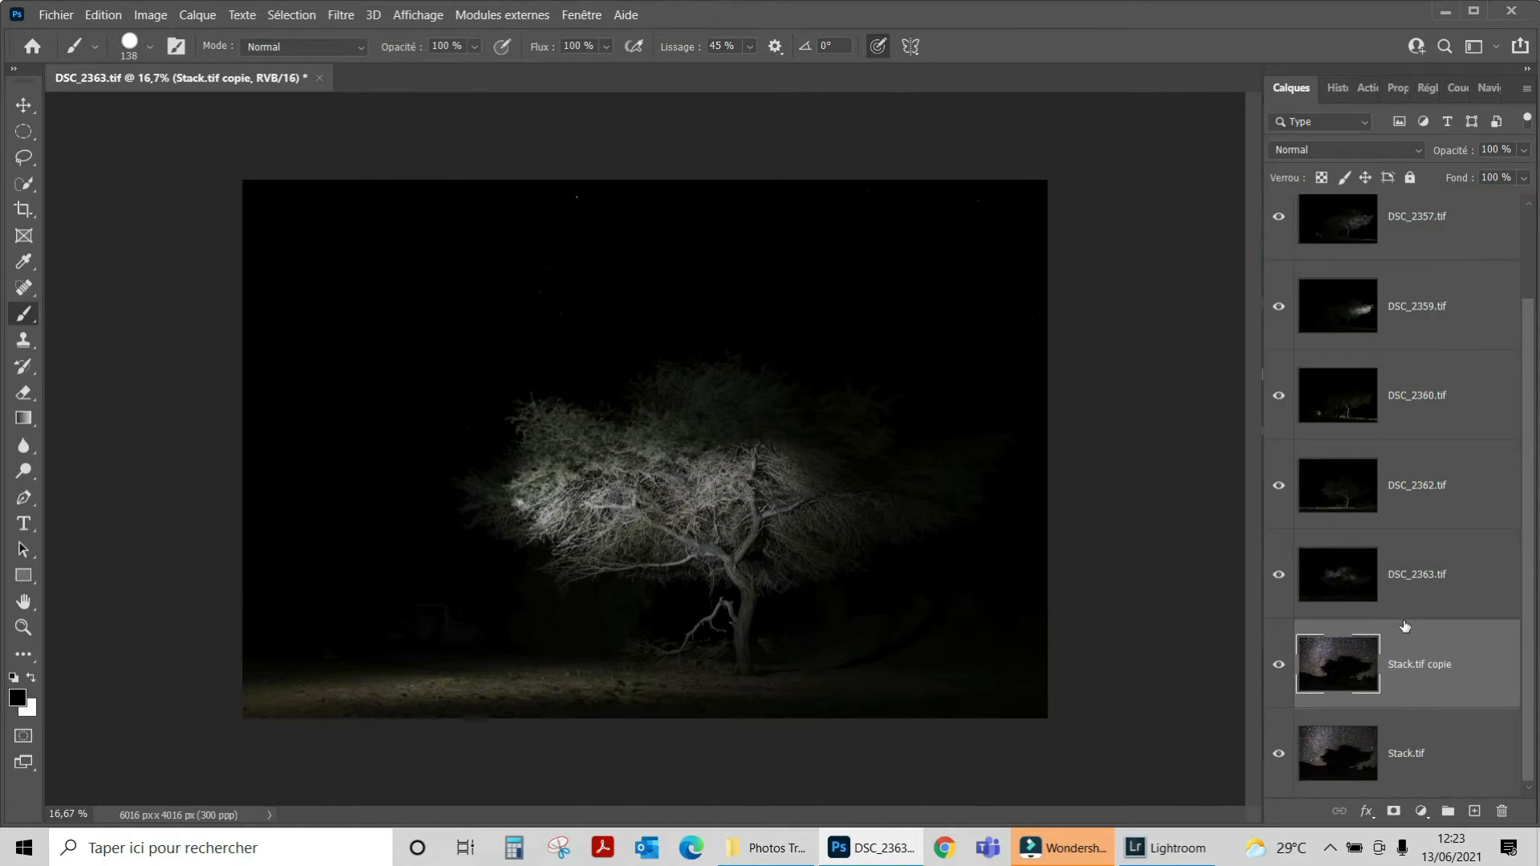
left_click(1278, 754)
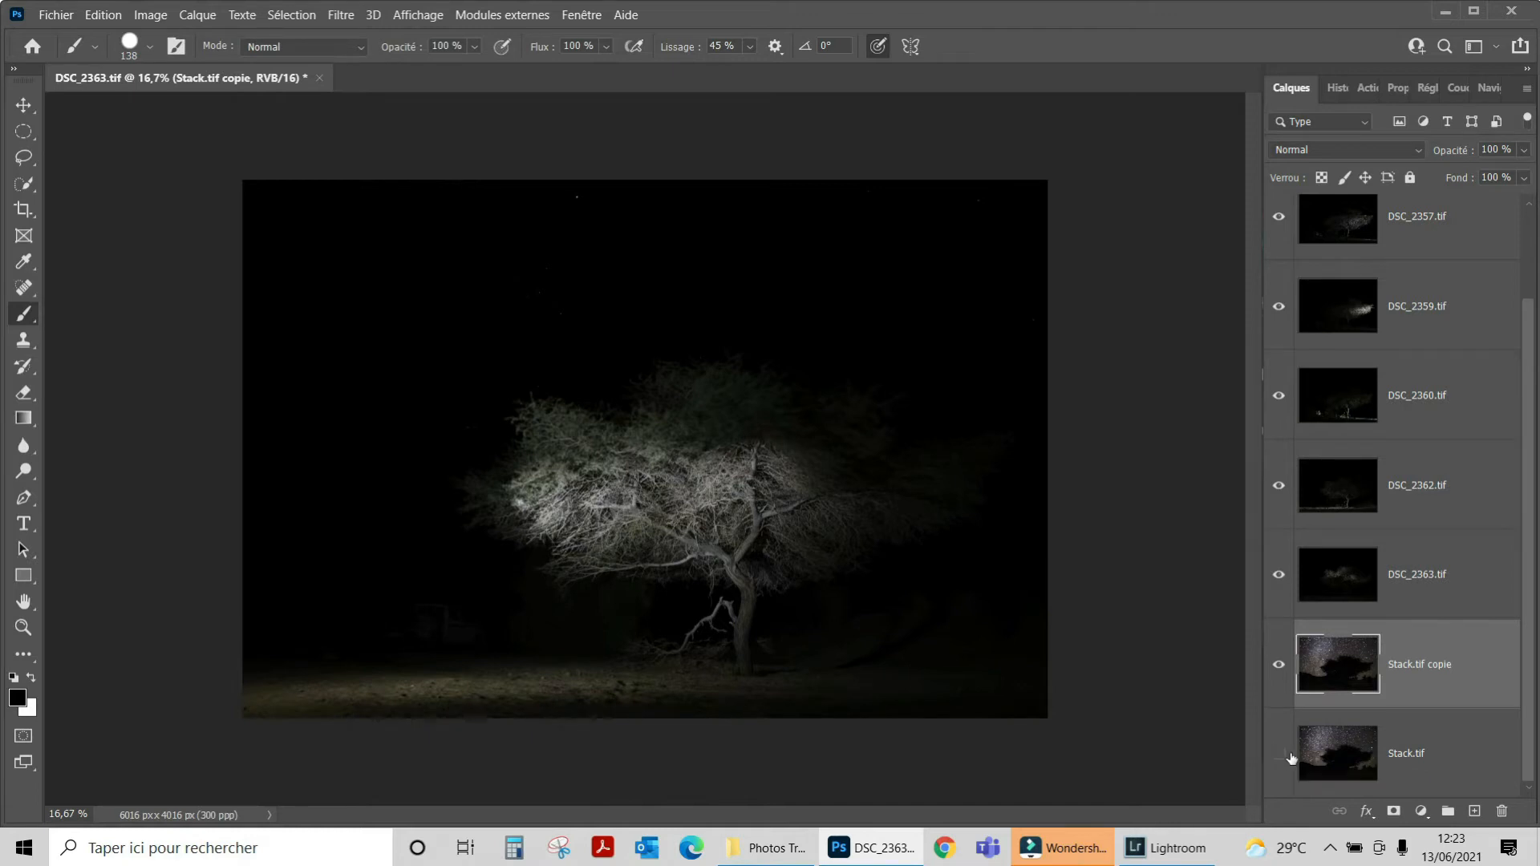
Step: Select all layers from DSC_2356.tif down to Stack.tif copie and set their blend mode to Eclaircir
scroll(1290, 758, "up", 1)
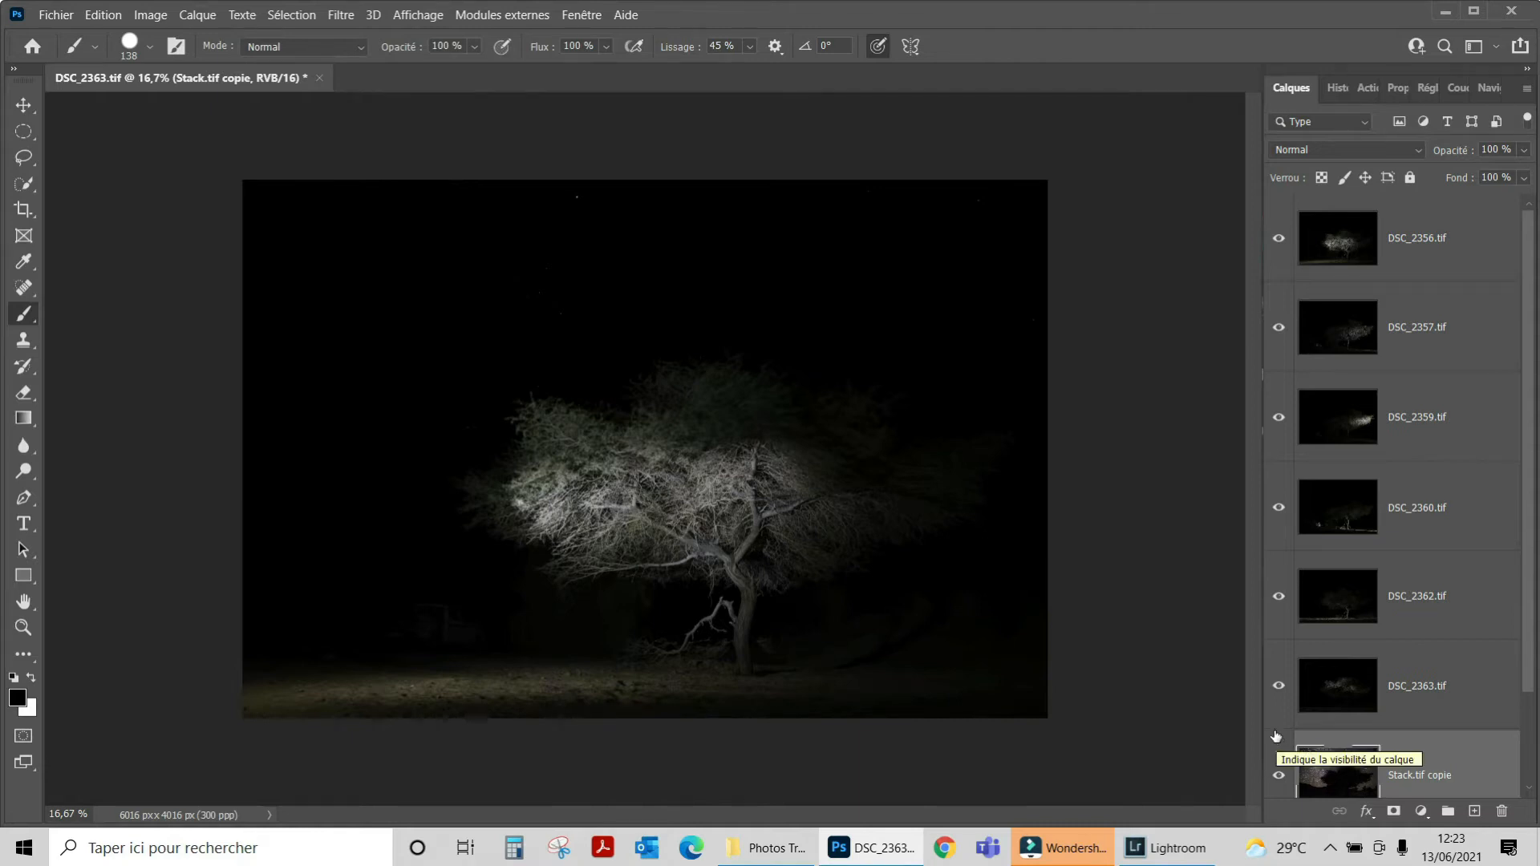
scroll(1278, 736, "down", 1)
scroll(1304, 639, "up", 1)
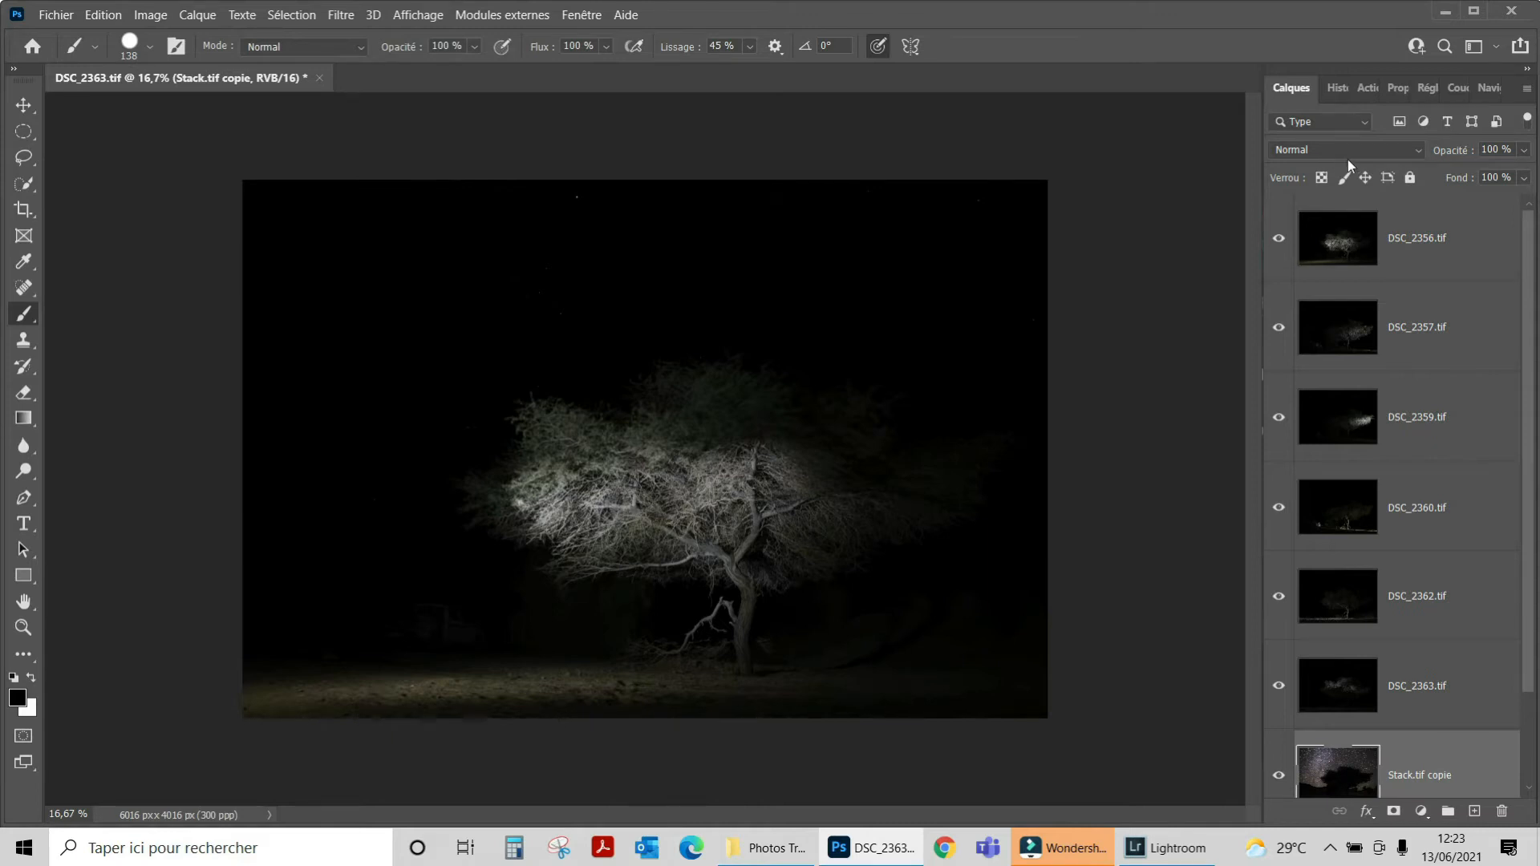
left_click(1413, 151)
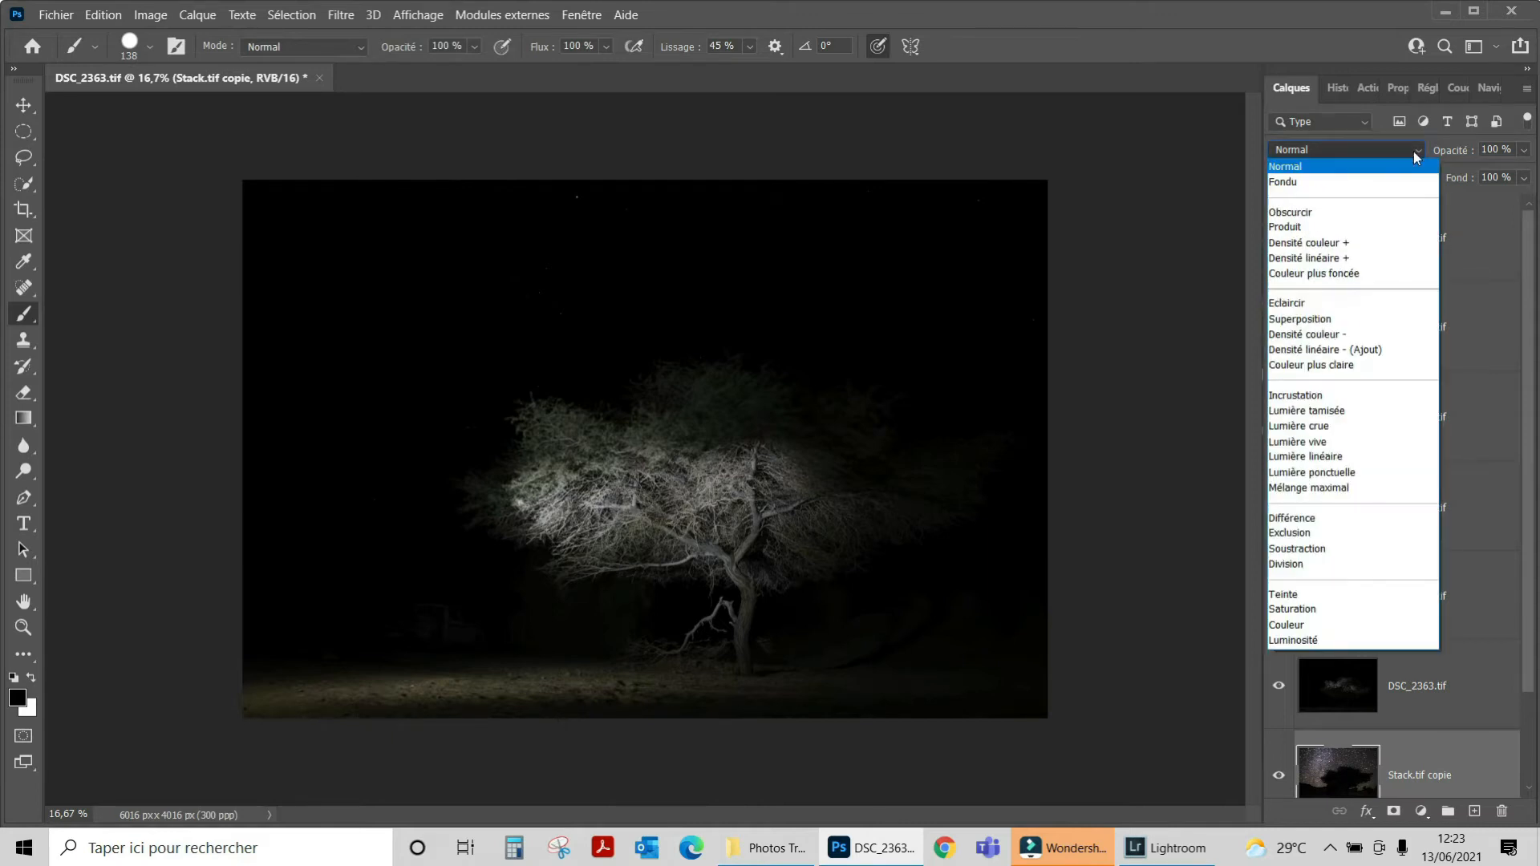
left_click(1367, 313)
left_click(1355, 268)
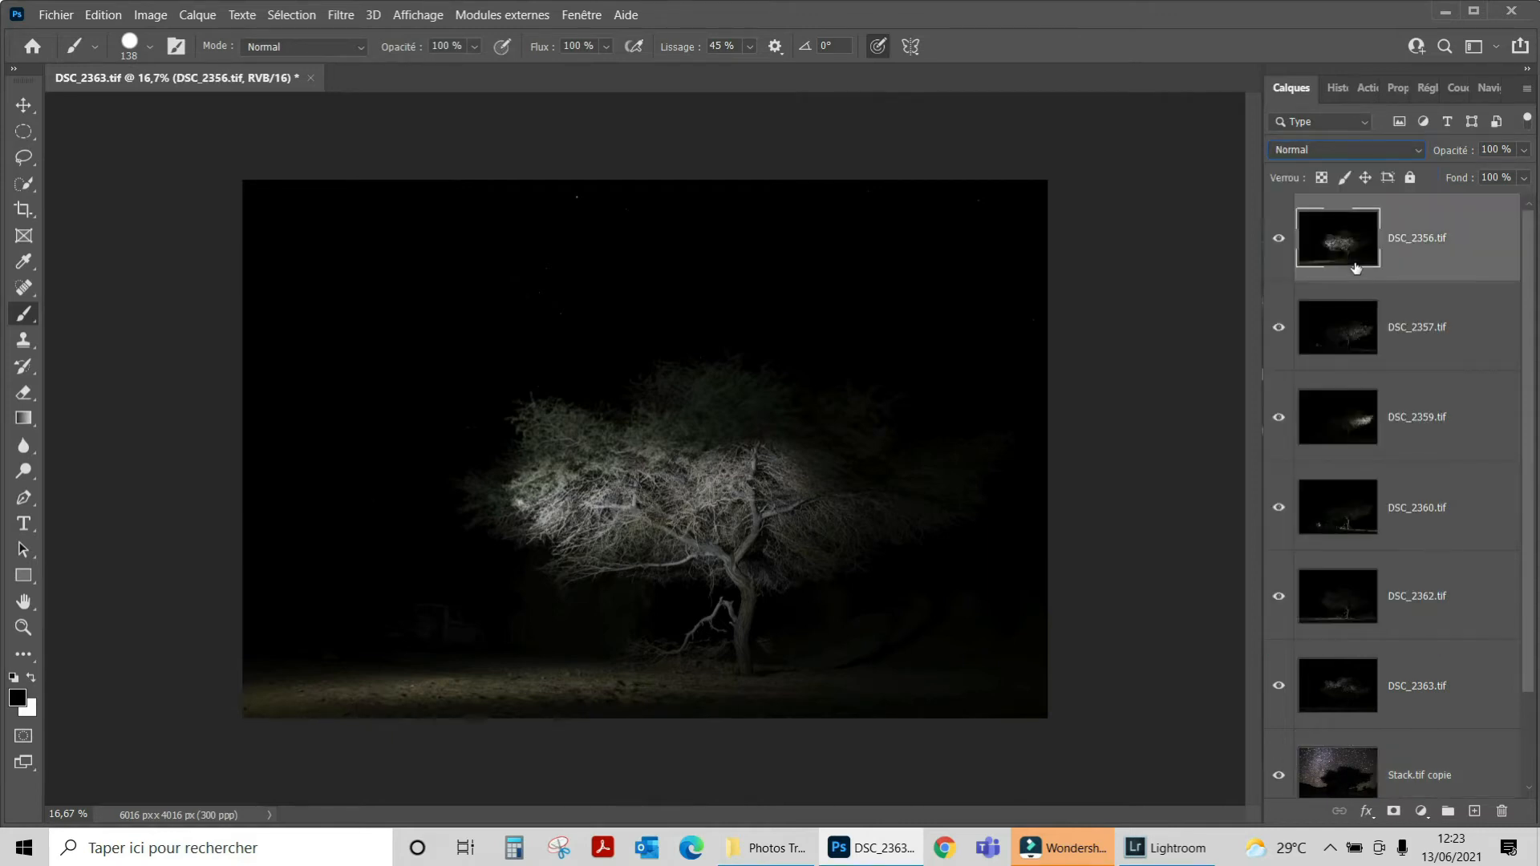
scroll(1355, 268, "down", 1)
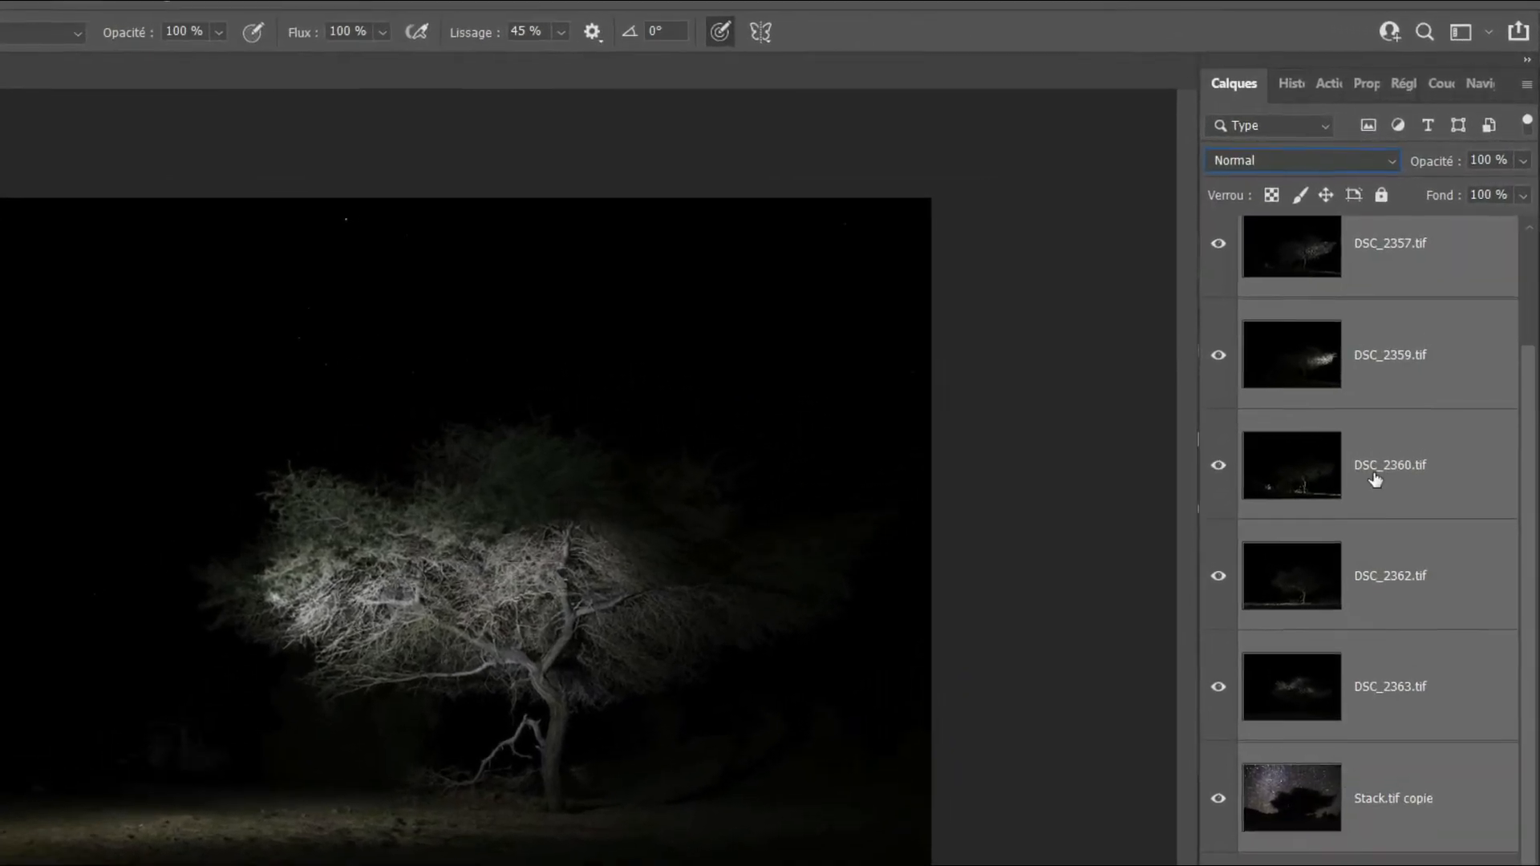
left_click(1374, 171)
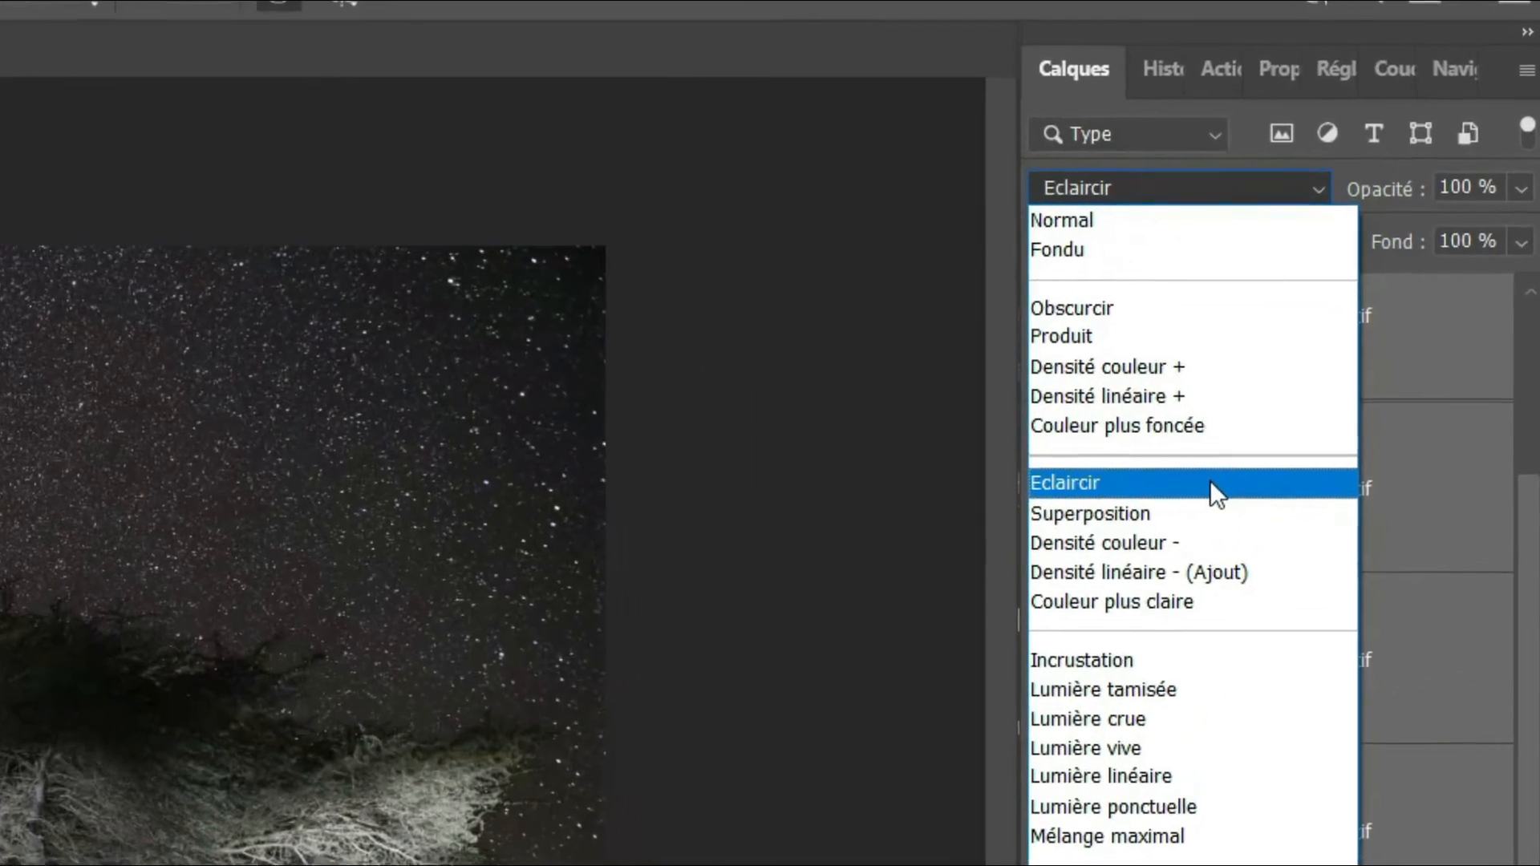
left_click(1186, 439)
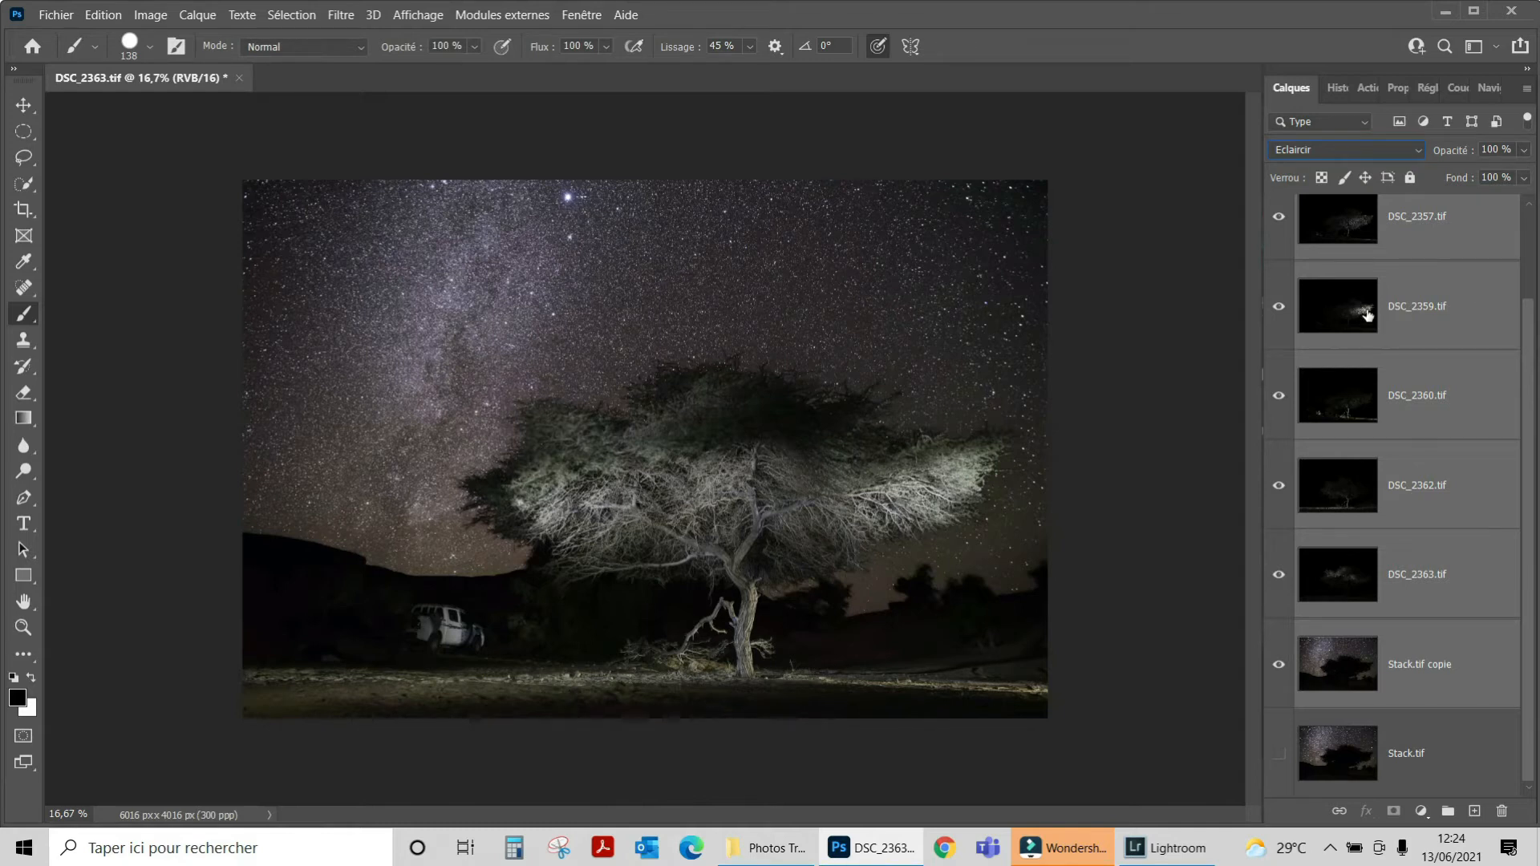
Step: Select only the DSC_2356.tif layer and hide the six light-painted layers one by one, from DSC_2356.tif to DSC_2363.tif
scroll(1363, 311, "up", 2)
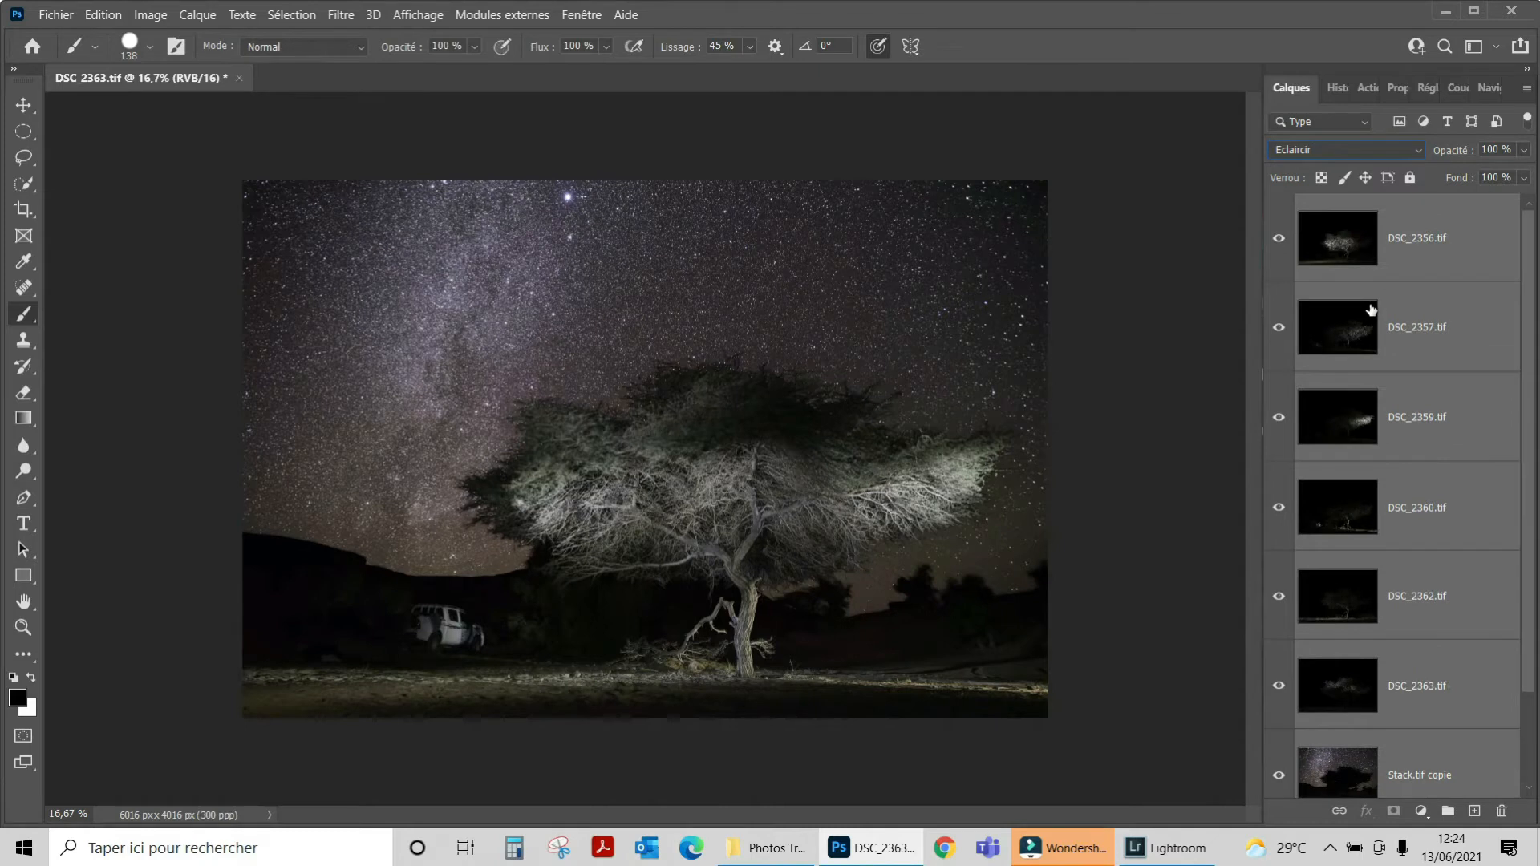
left_click(1385, 257)
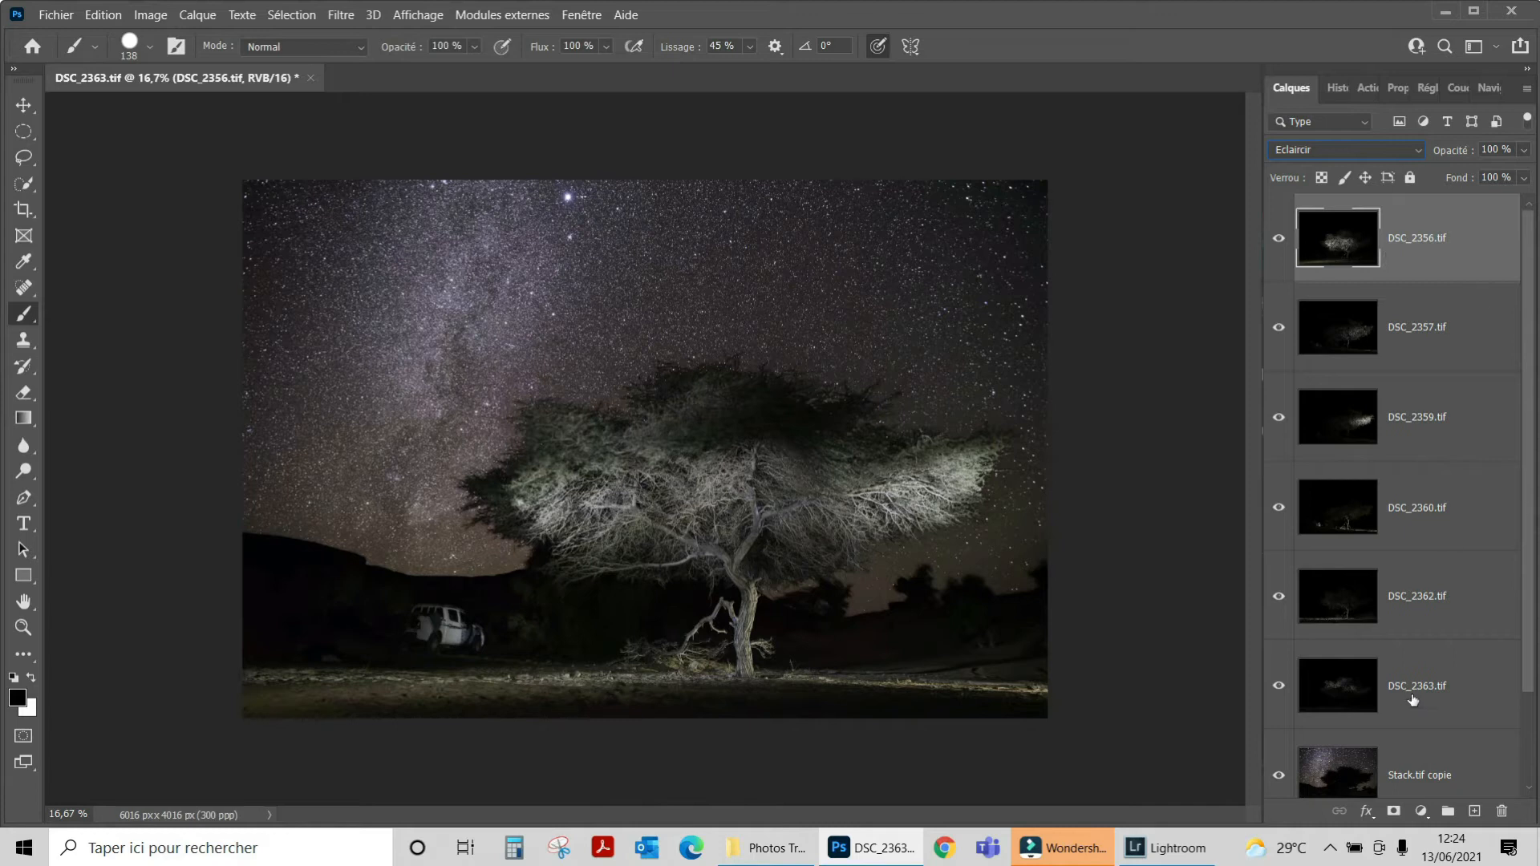
scroll(1413, 702, "down", 1)
scroll(1357, 613, "up", 1)
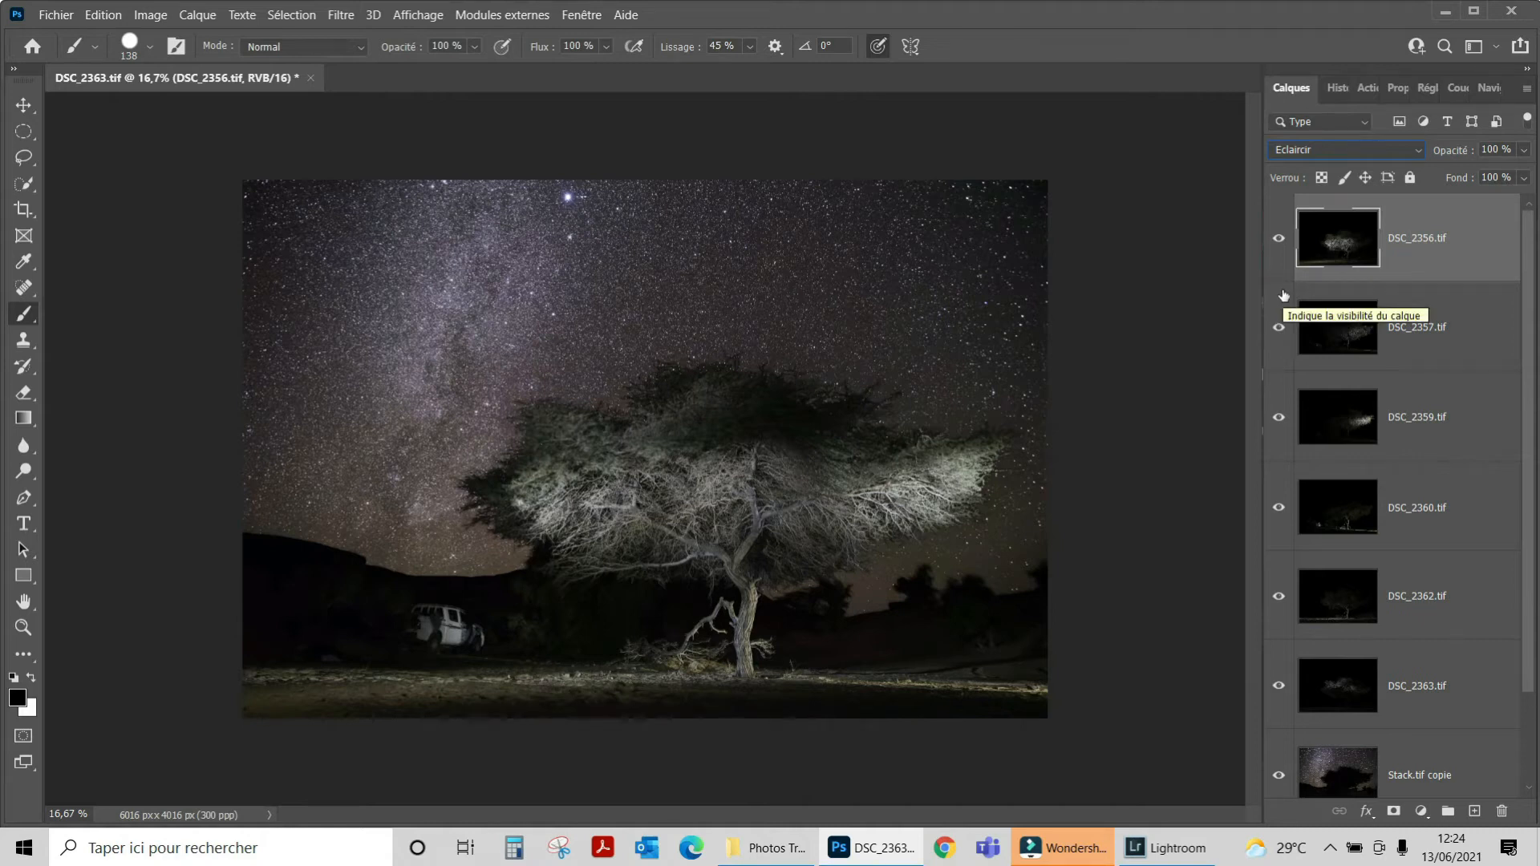
left_click(1278, 239)
left_click(1278, 328)
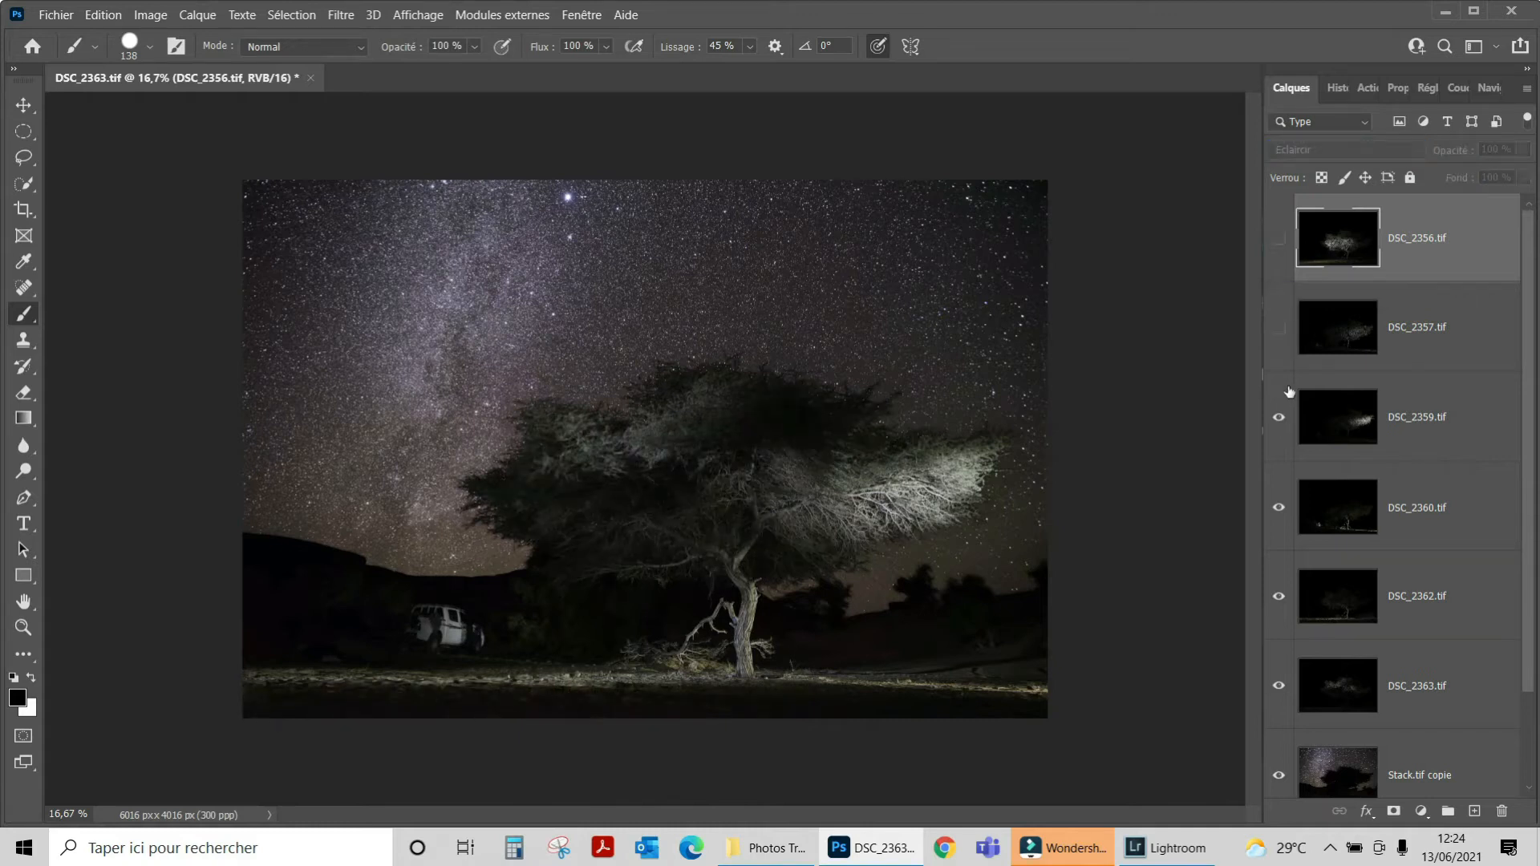
left_click(1278, 417)
left_click(1278, 507)
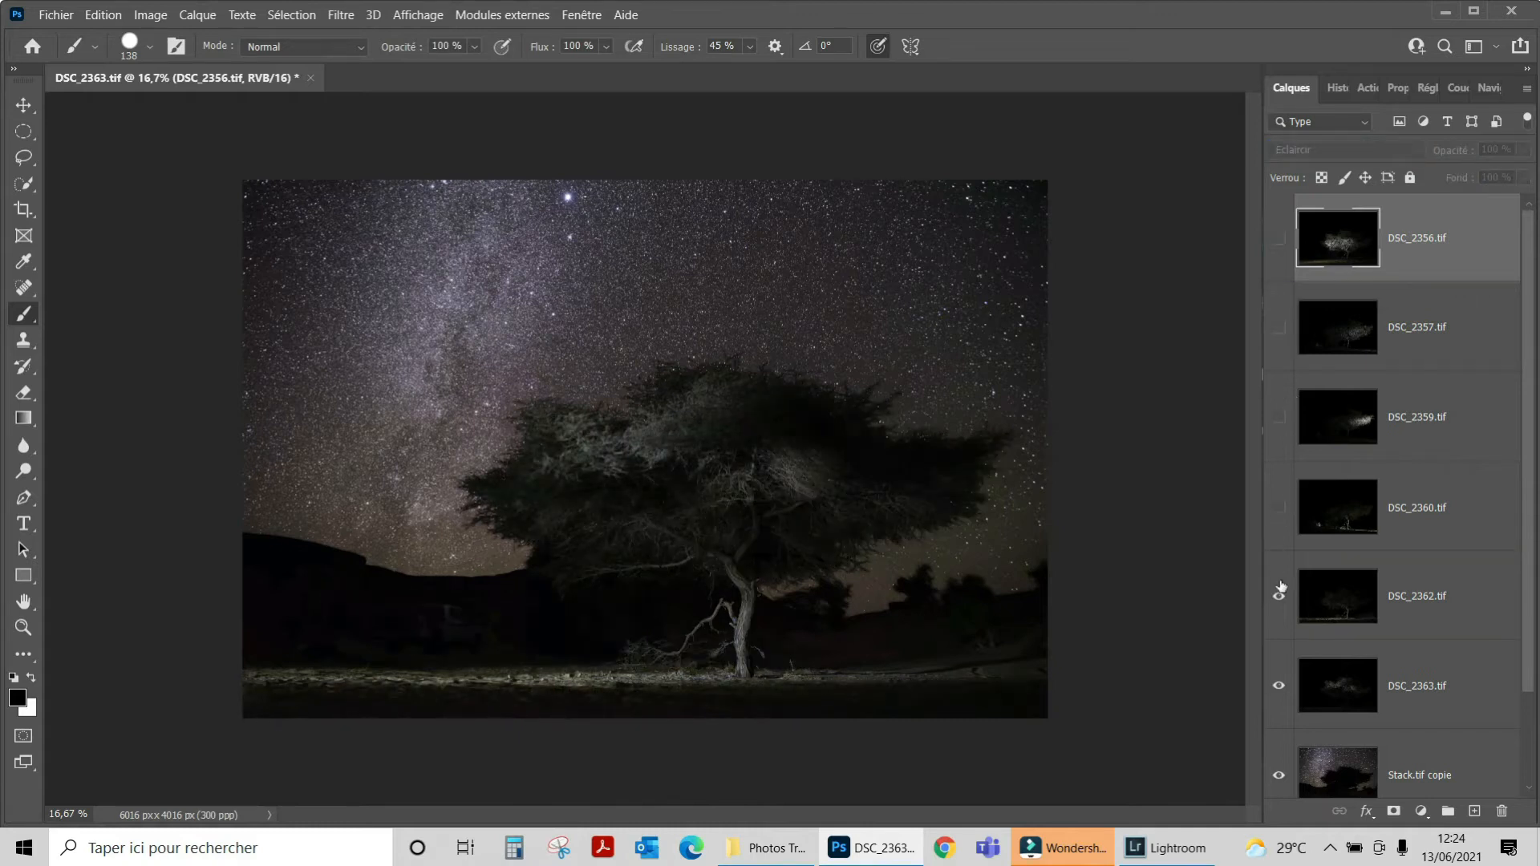
left_click(1278, 596)
left_click(1278, 686)
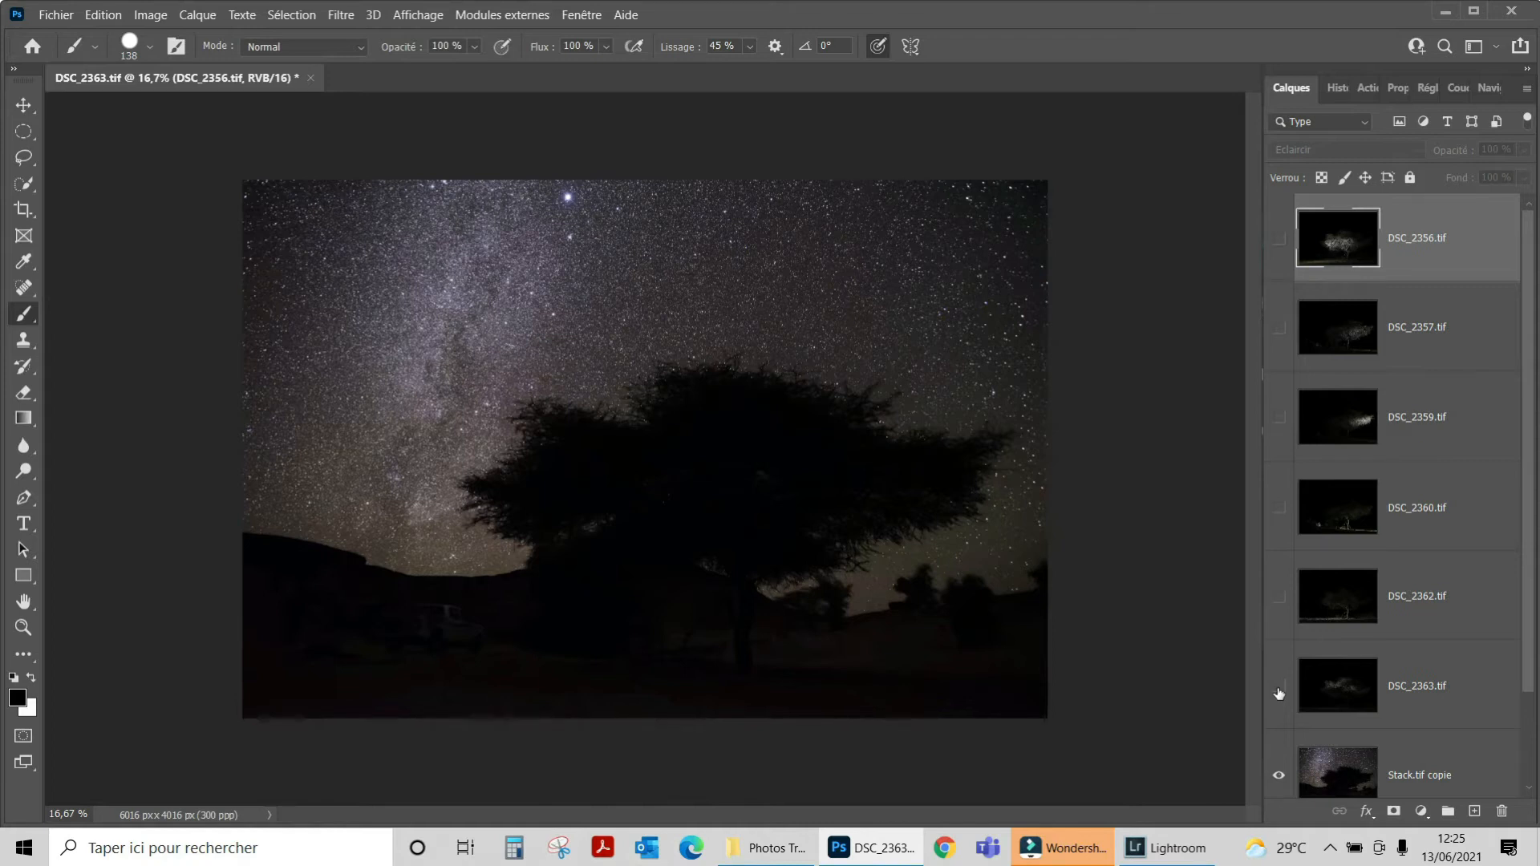
Step: Show and hide each light-painted layer in turn over Stack.tif copie to examine which part of the scene it lights
left_click(1279, 239)
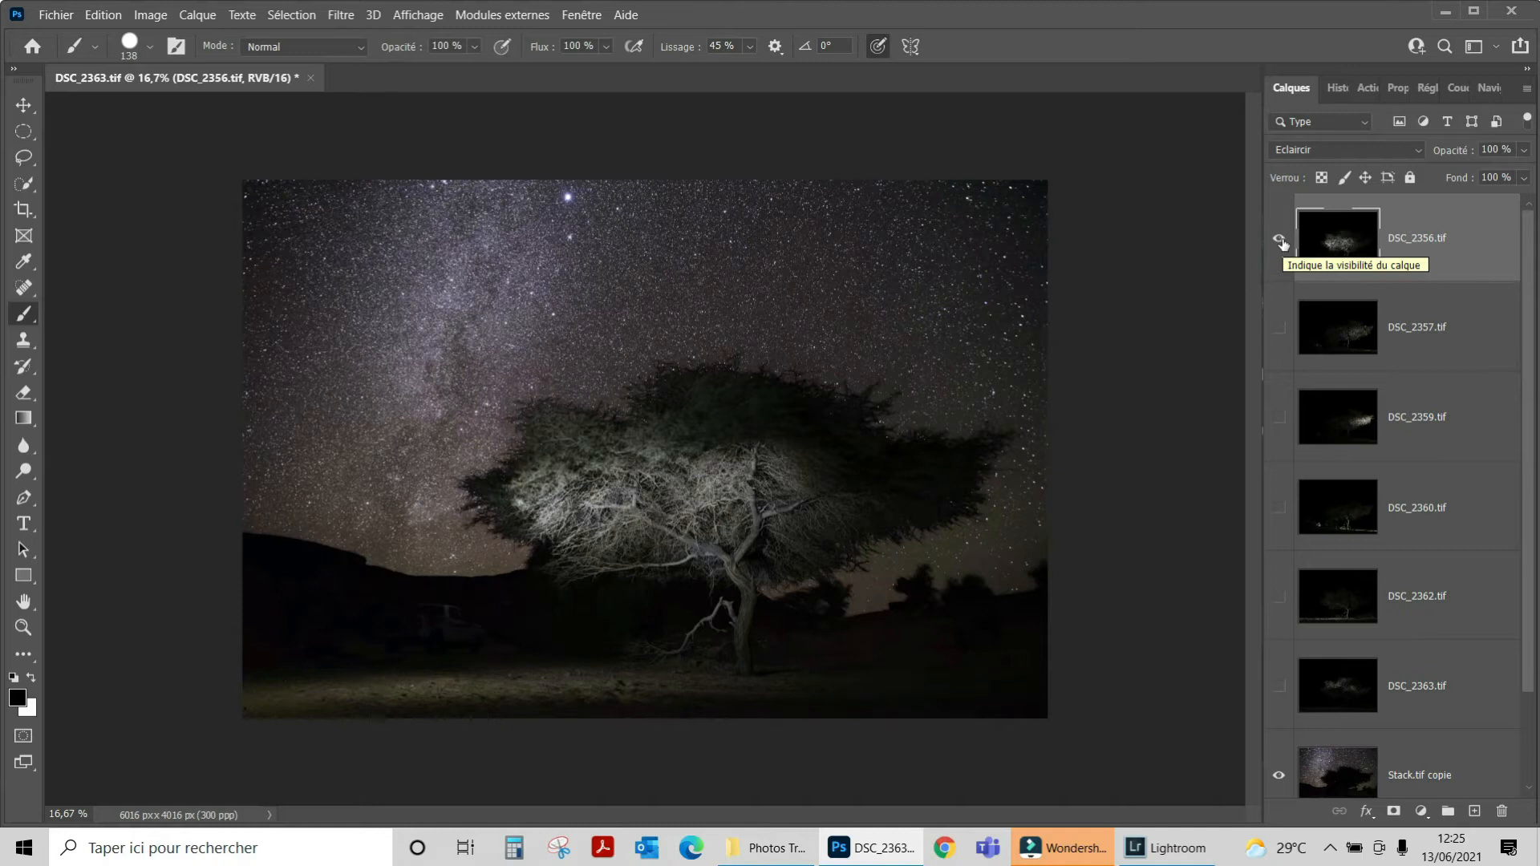
left_click(1279, 239)
left_click(1279, 329)
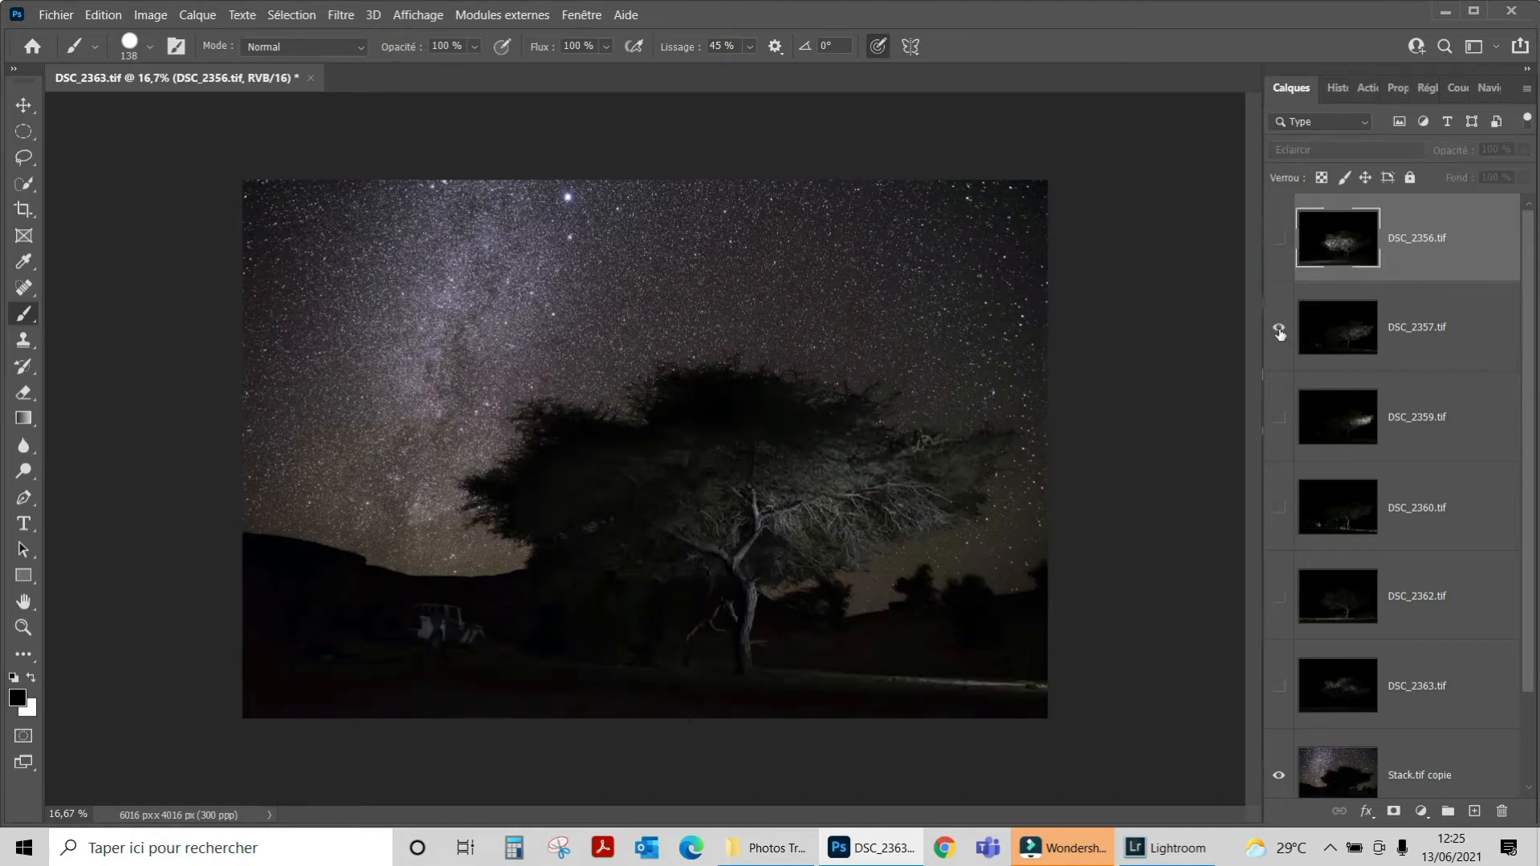
left_click(1279, 328)
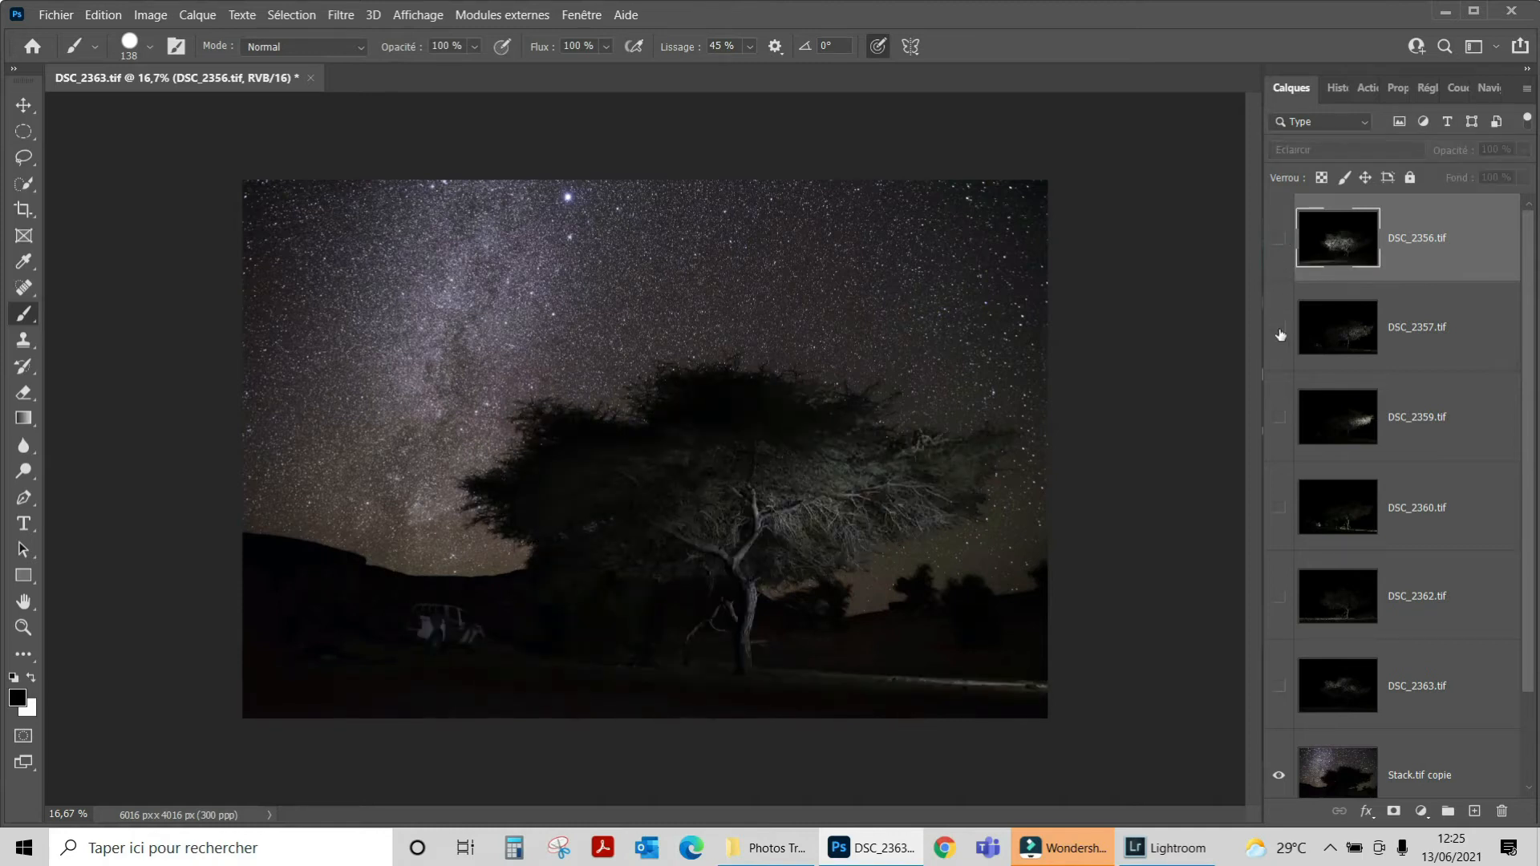
left_click(1278, 420)
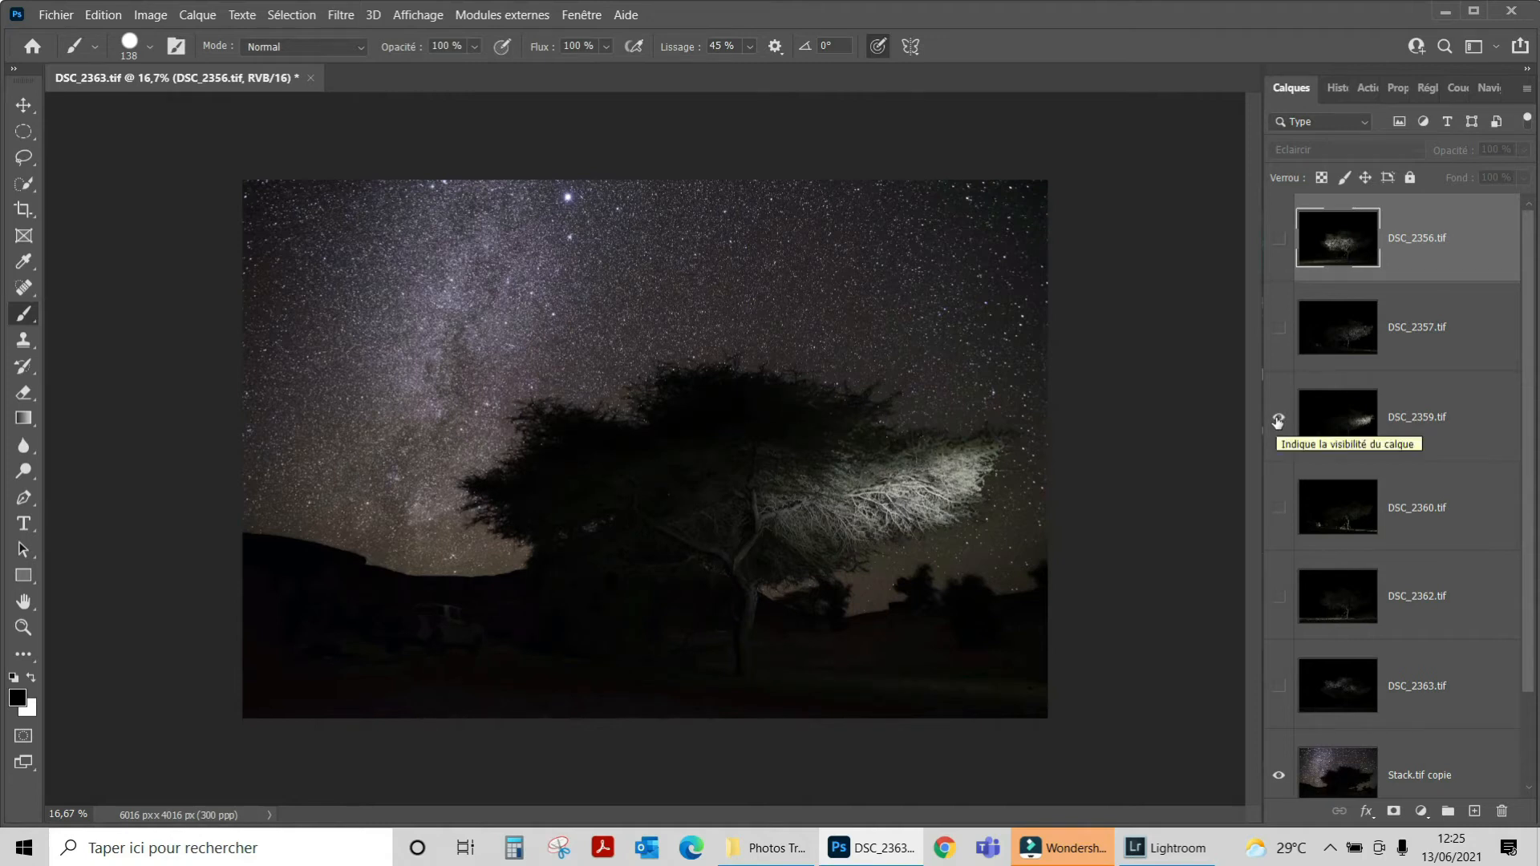
left_click(1278, 420)
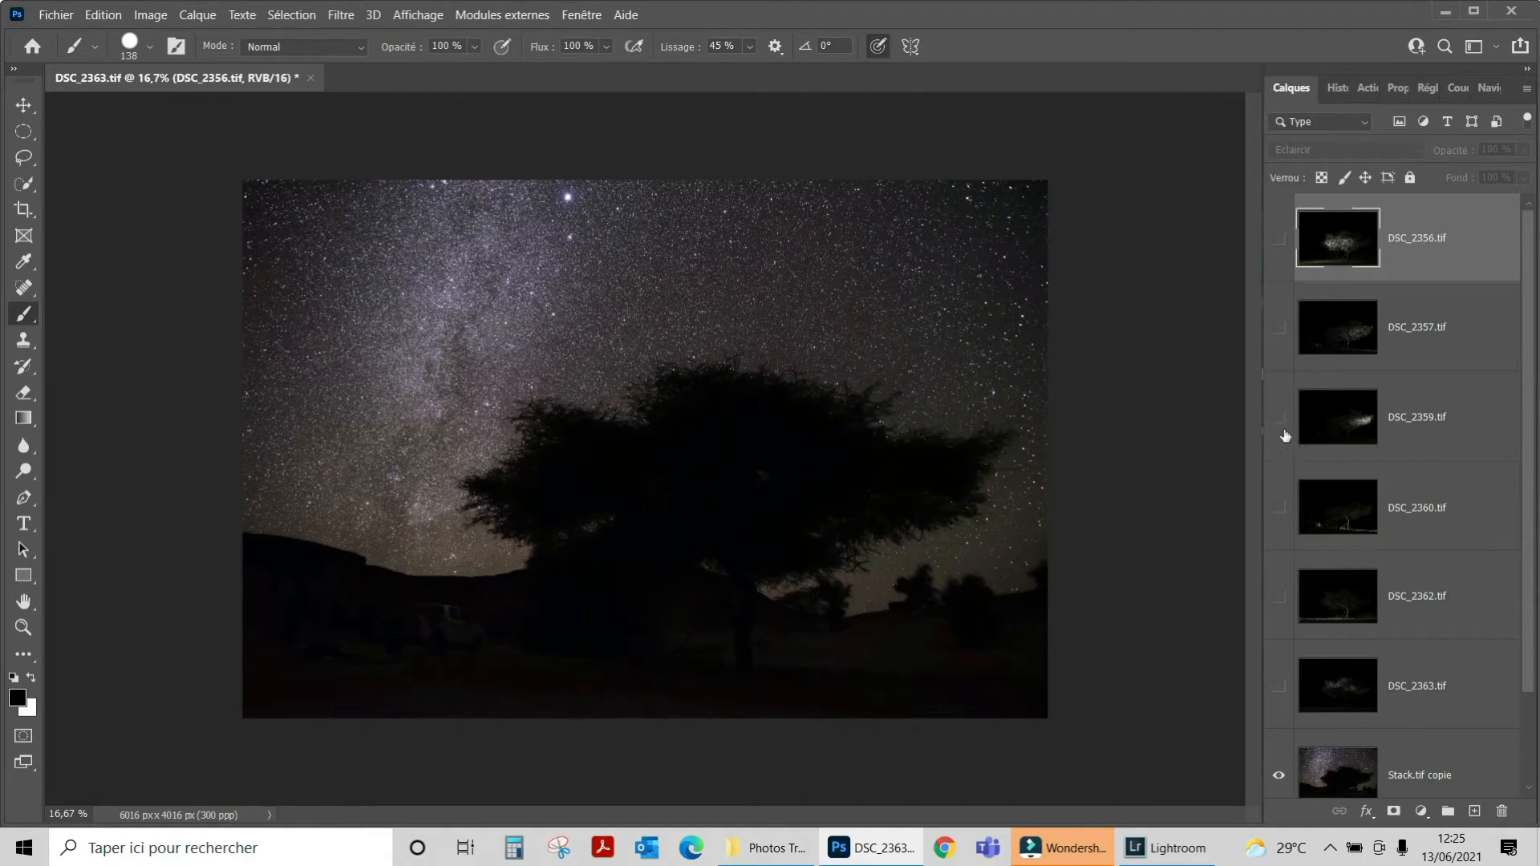
left_click(1279, 511)
left_click(1279, 598)
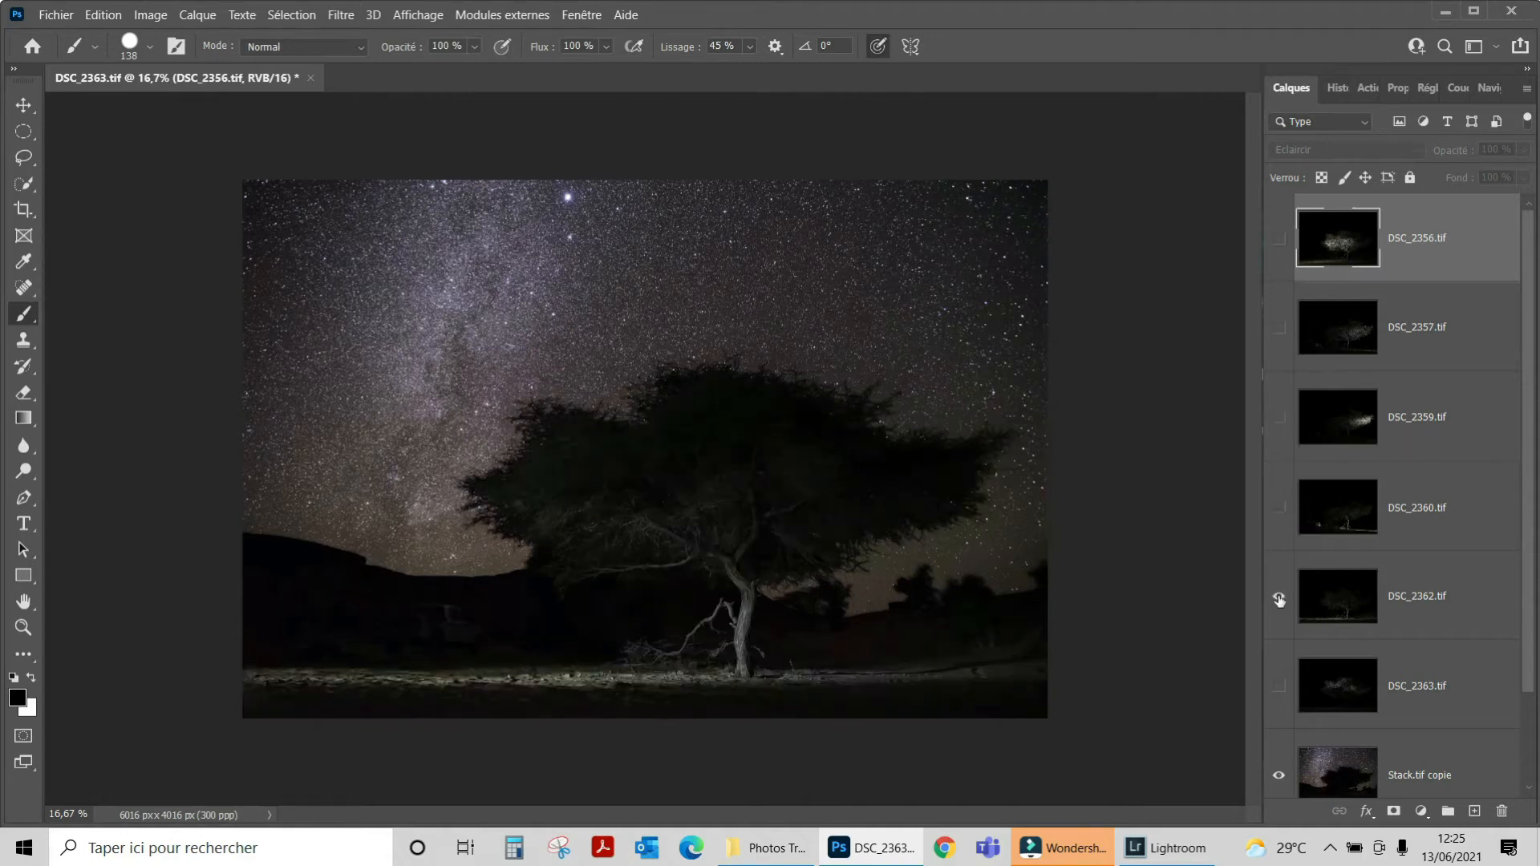
left_click(1279, 598)
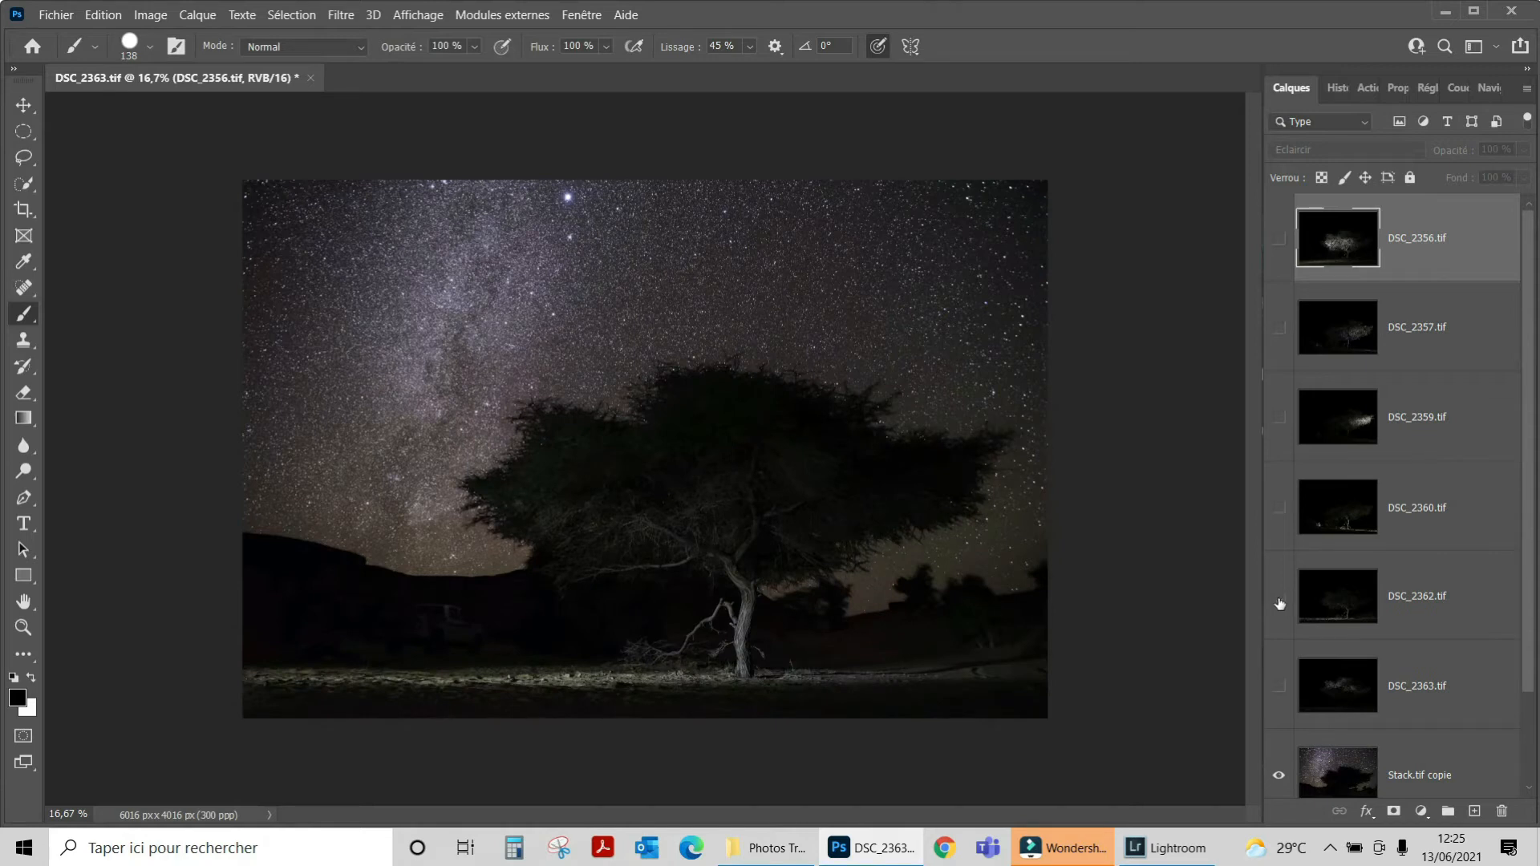
left_click(1279, 687)
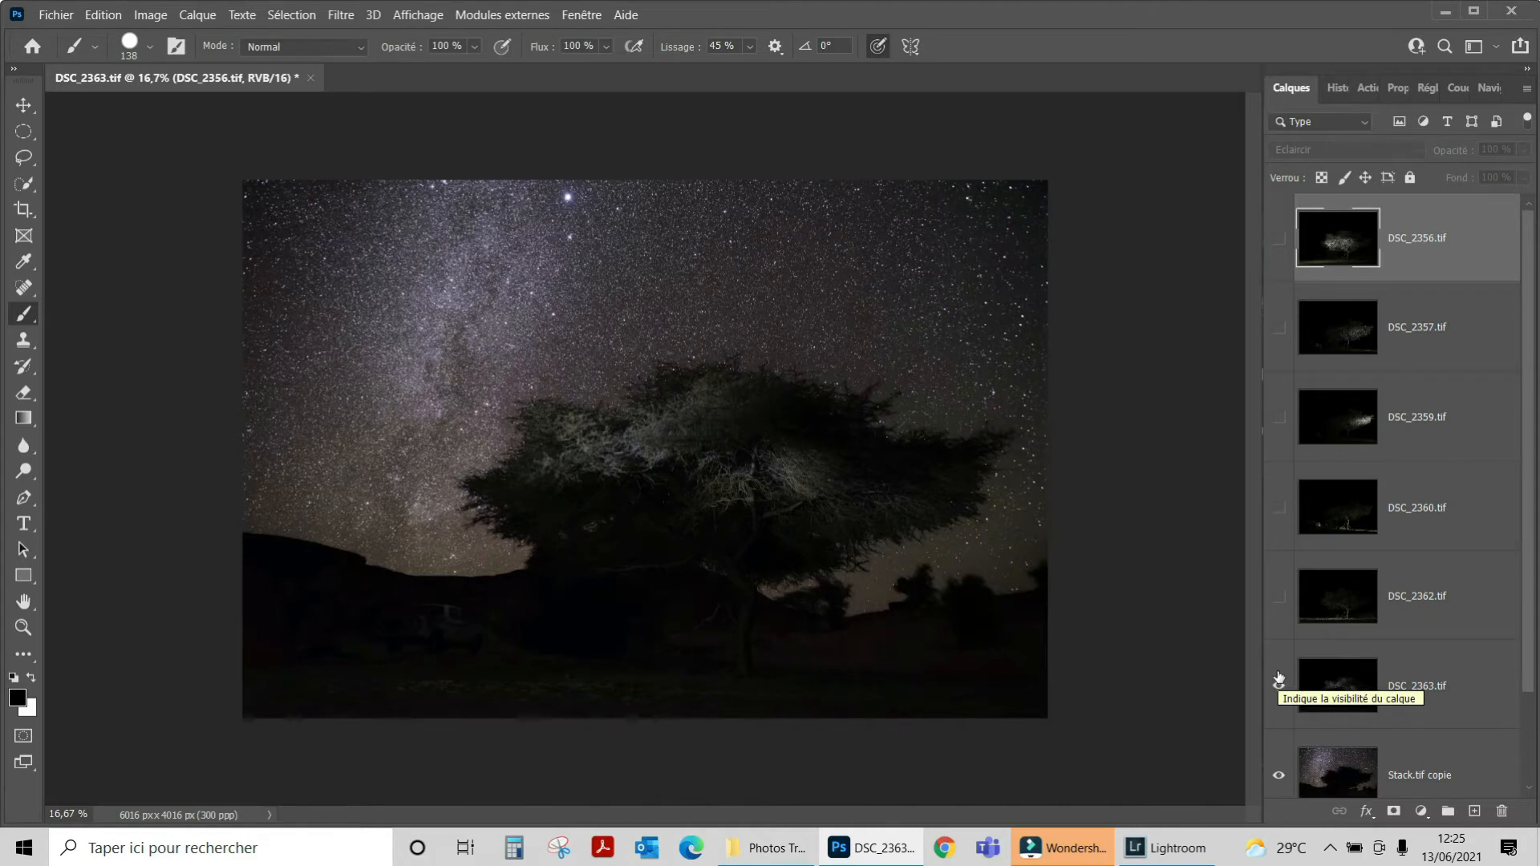
left_click(1279, 682)
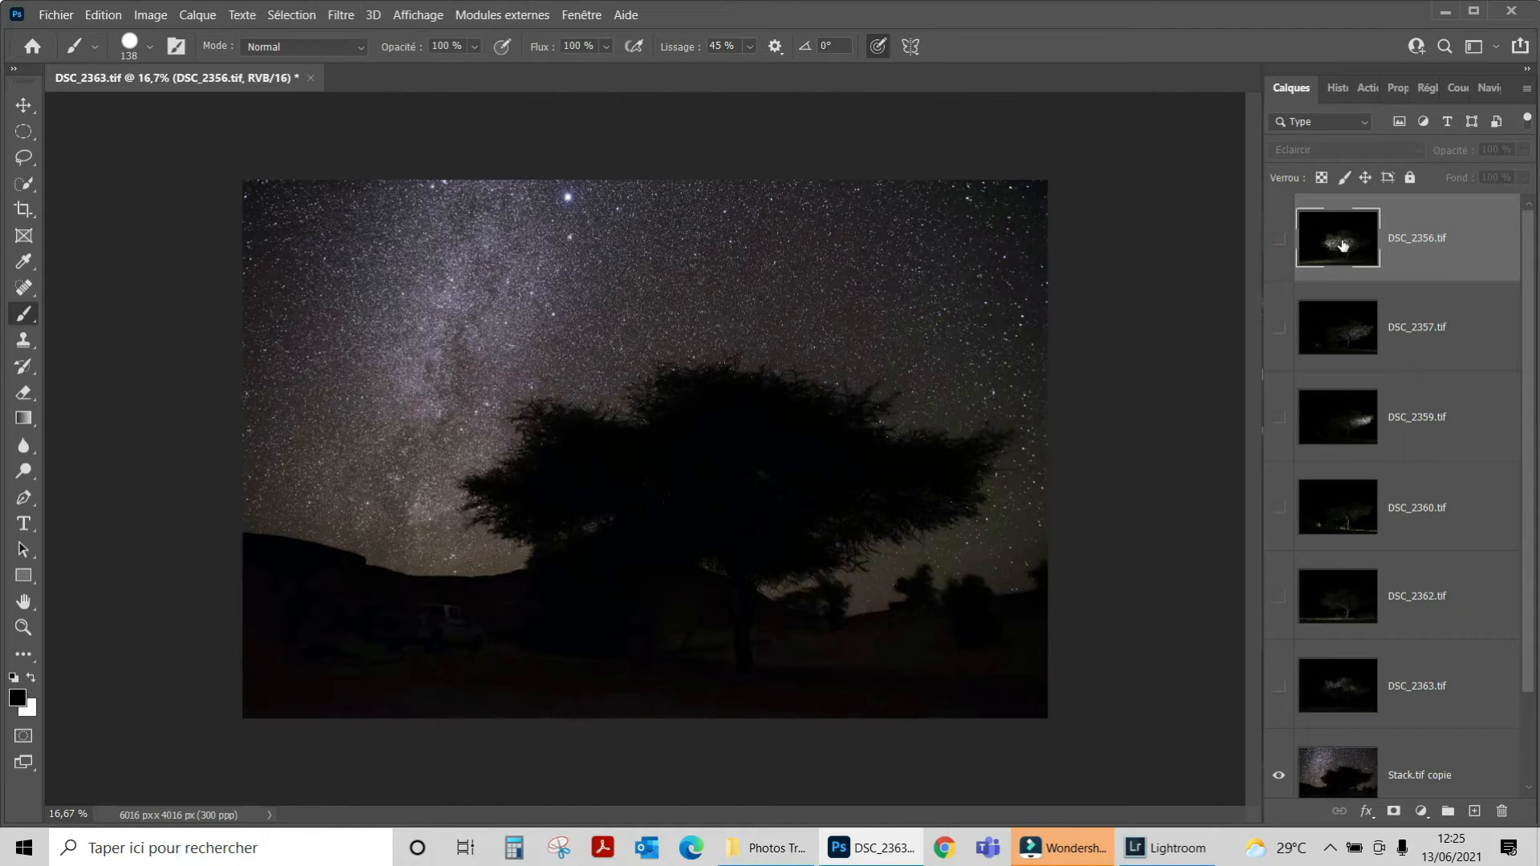
Step: Hide Stack.tif copie, show only the DSC_2356.tif layer and open the Camera Raw filter on it
left_click(1279, 774)
left_click(1279, 238)
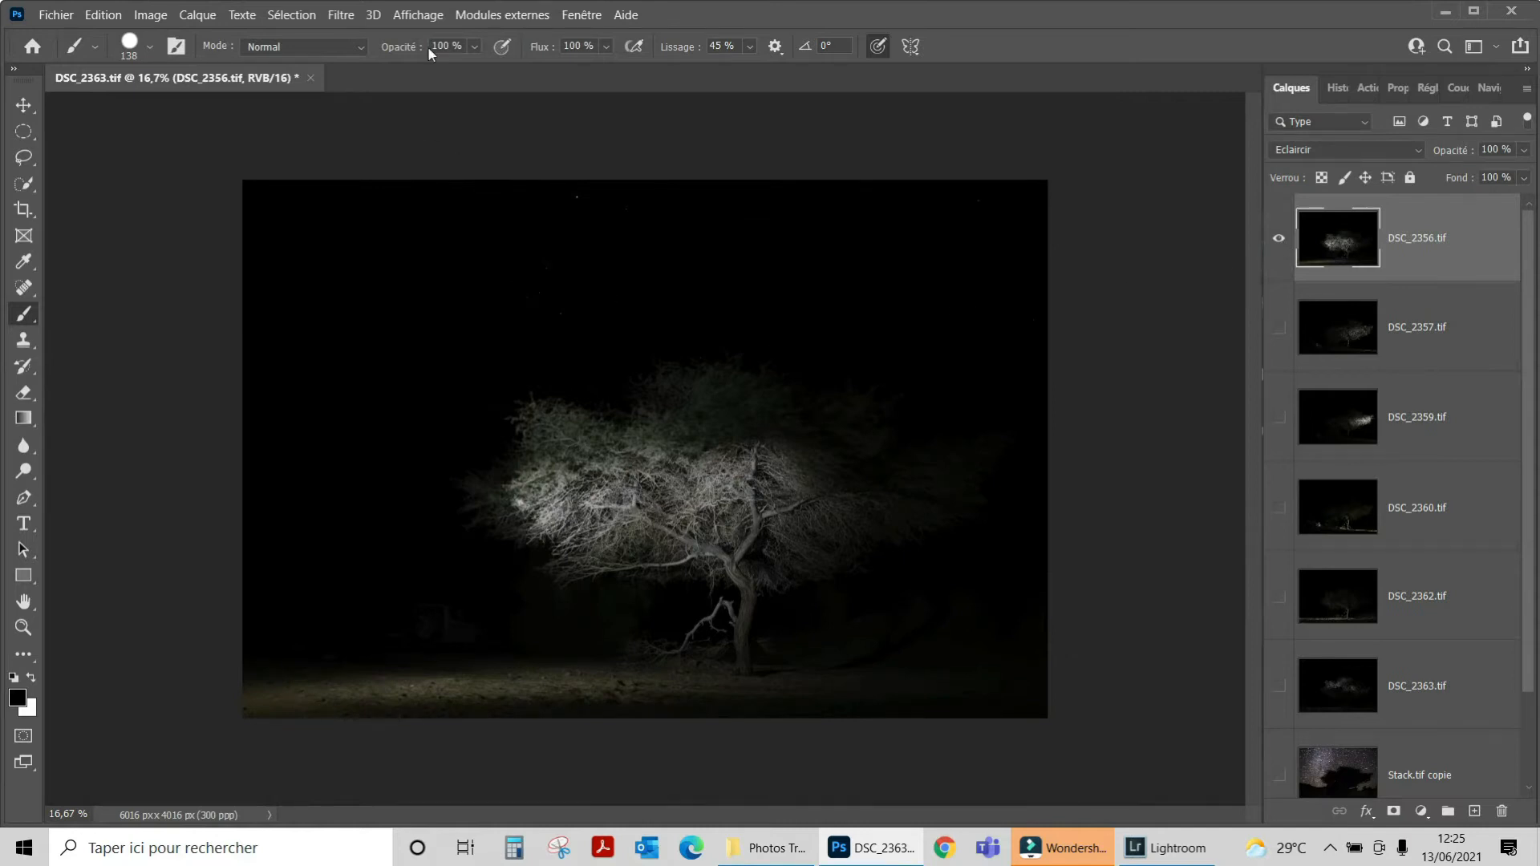
left_click(341, 15)
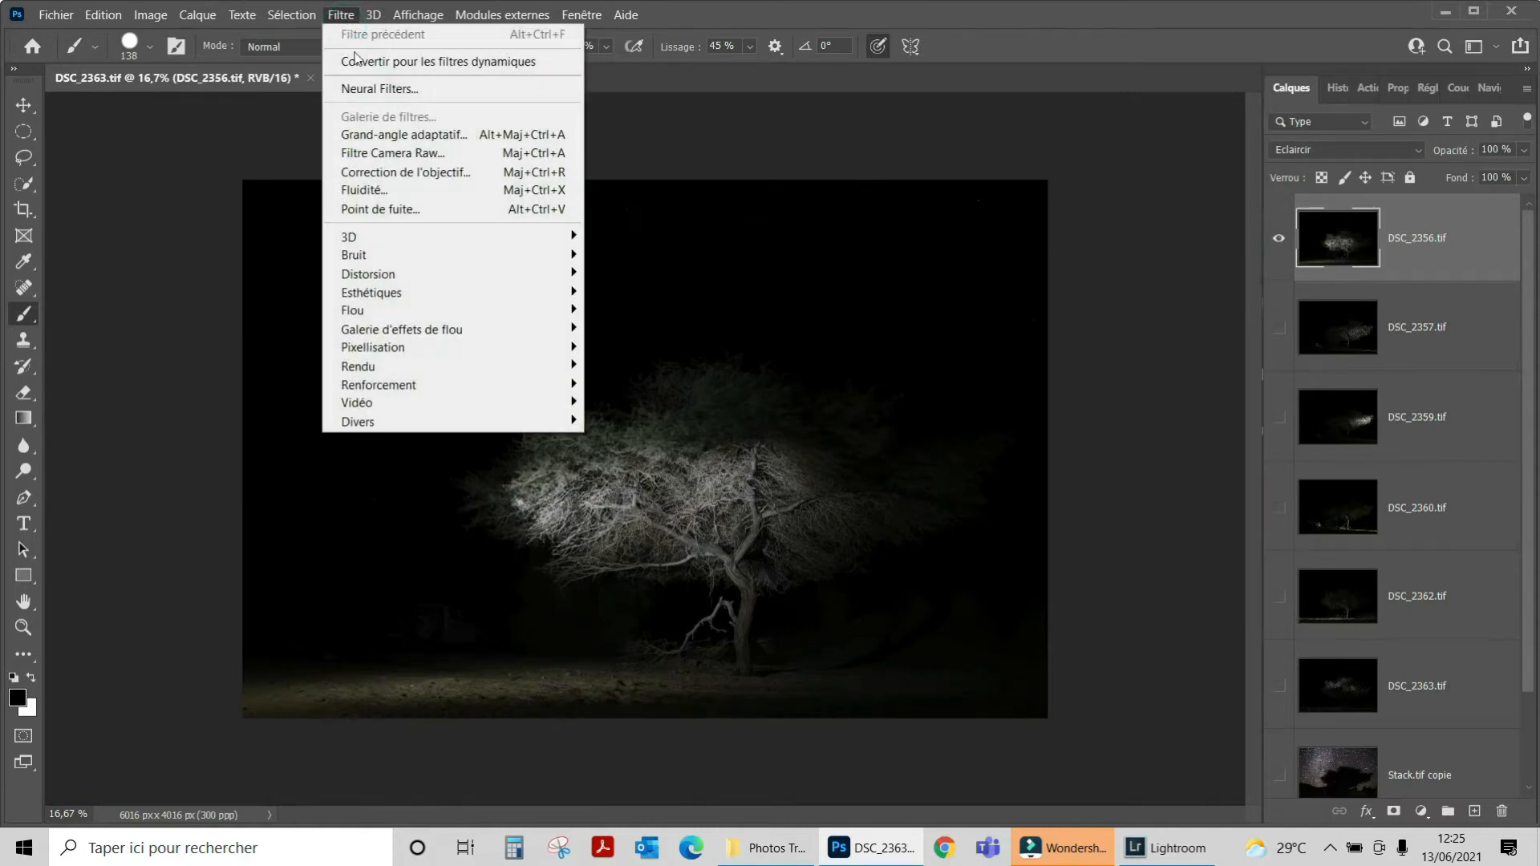
left_click(386, 153)
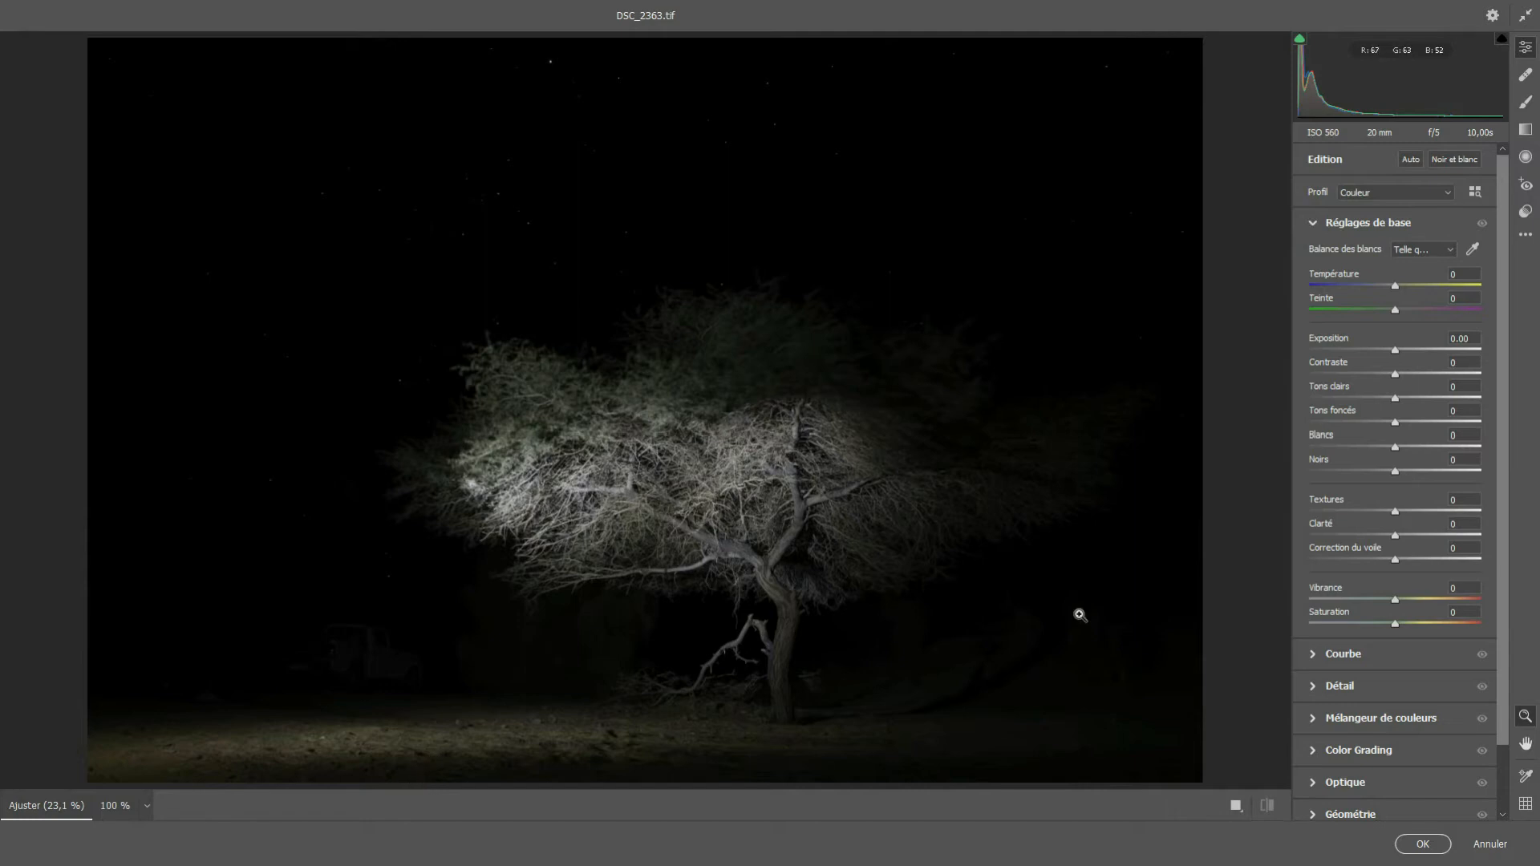
Step: Add a graduated filter at -4.00 exposure over the lower-left ground and vehicle, narrowing its transition beside the tree
left_click(1526, 131)
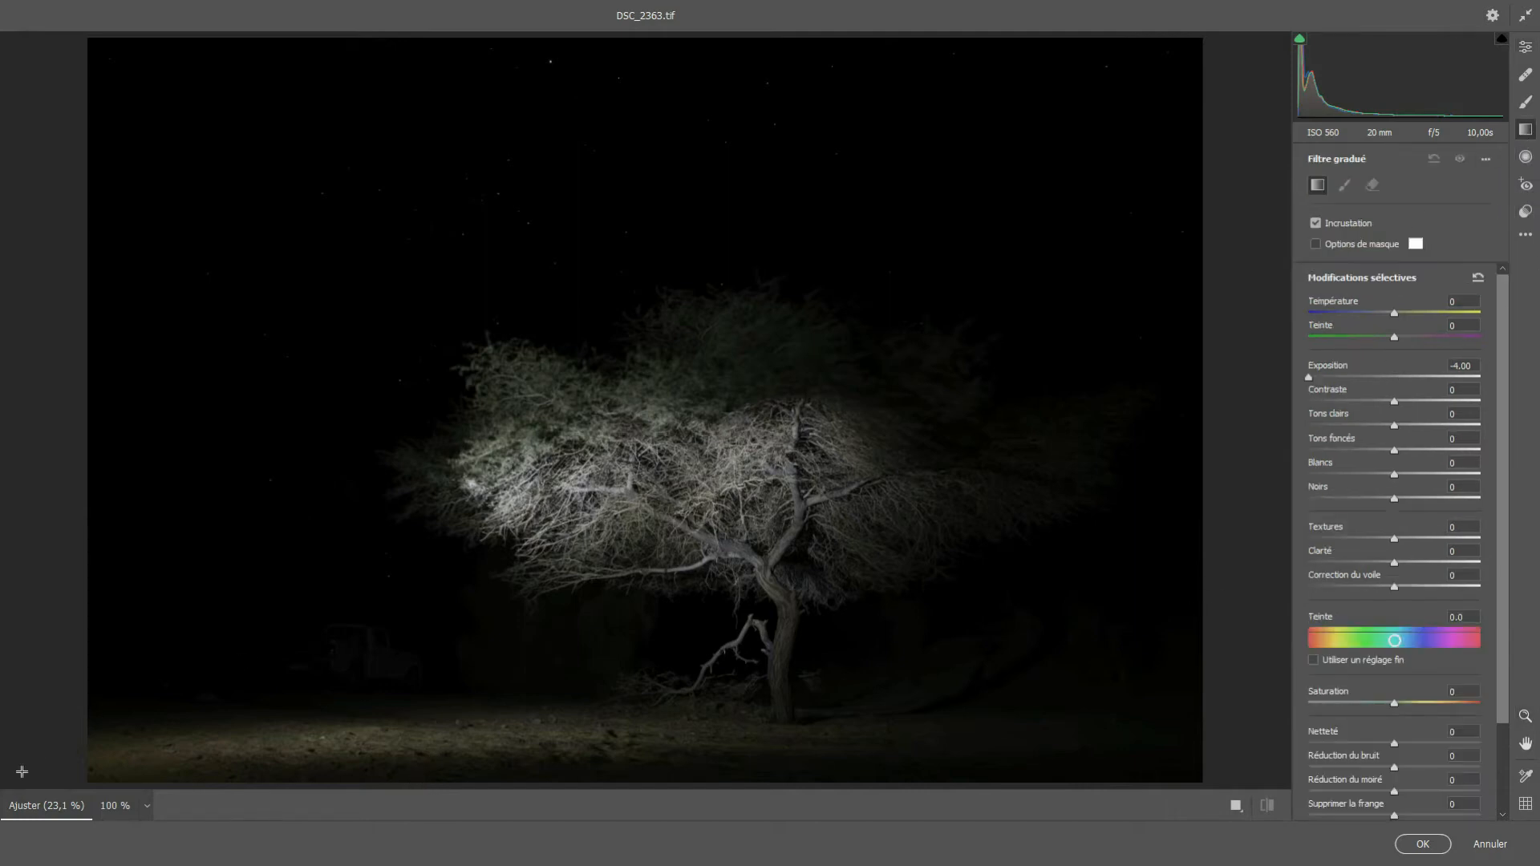
left_click_drag(90, 770, 393, 535)
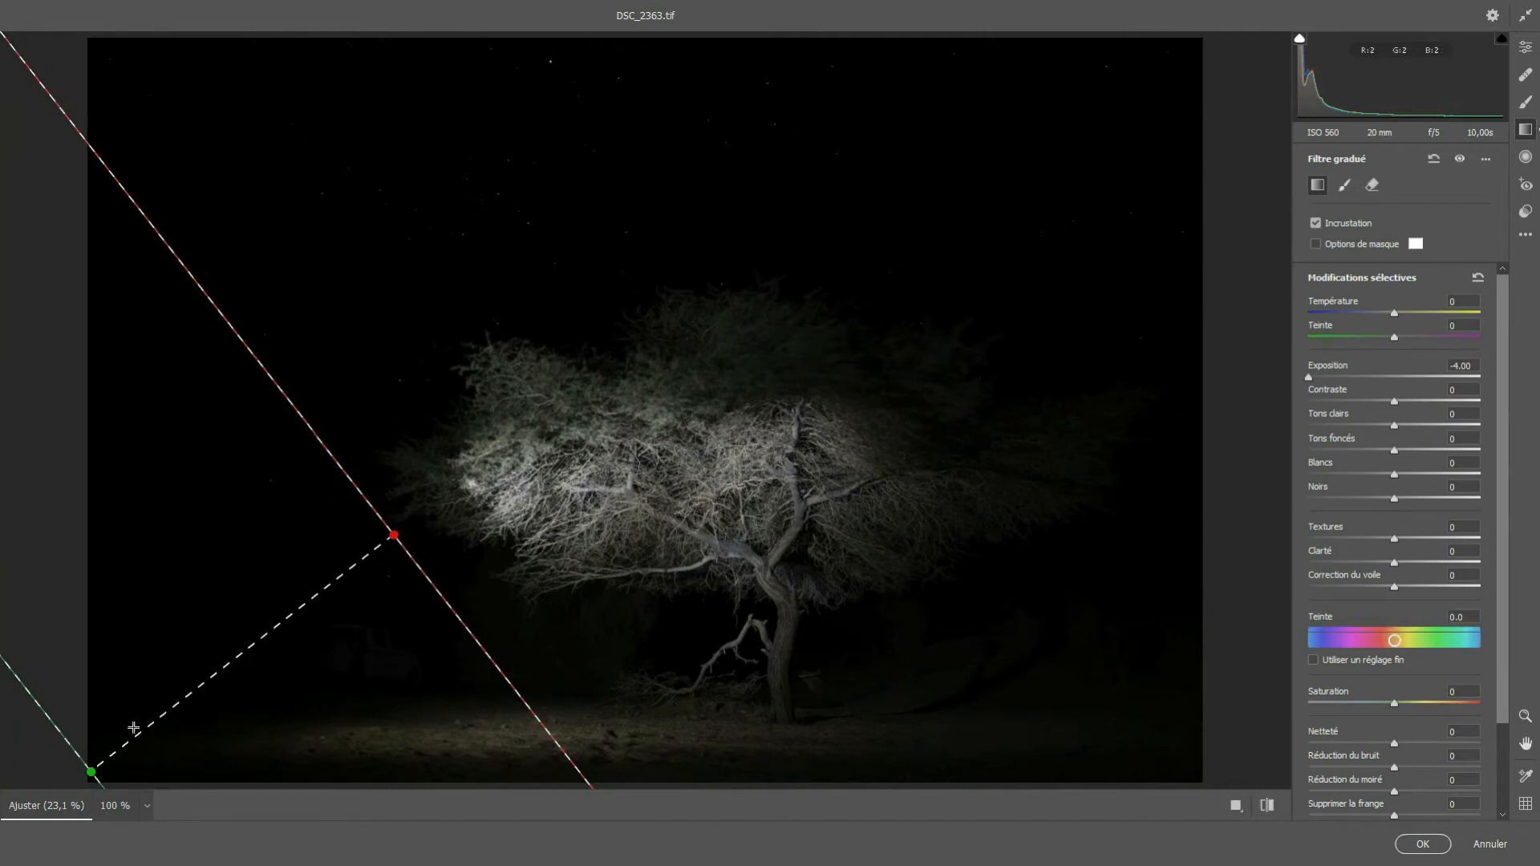
left_click_drag(99, 768, 349, 568)
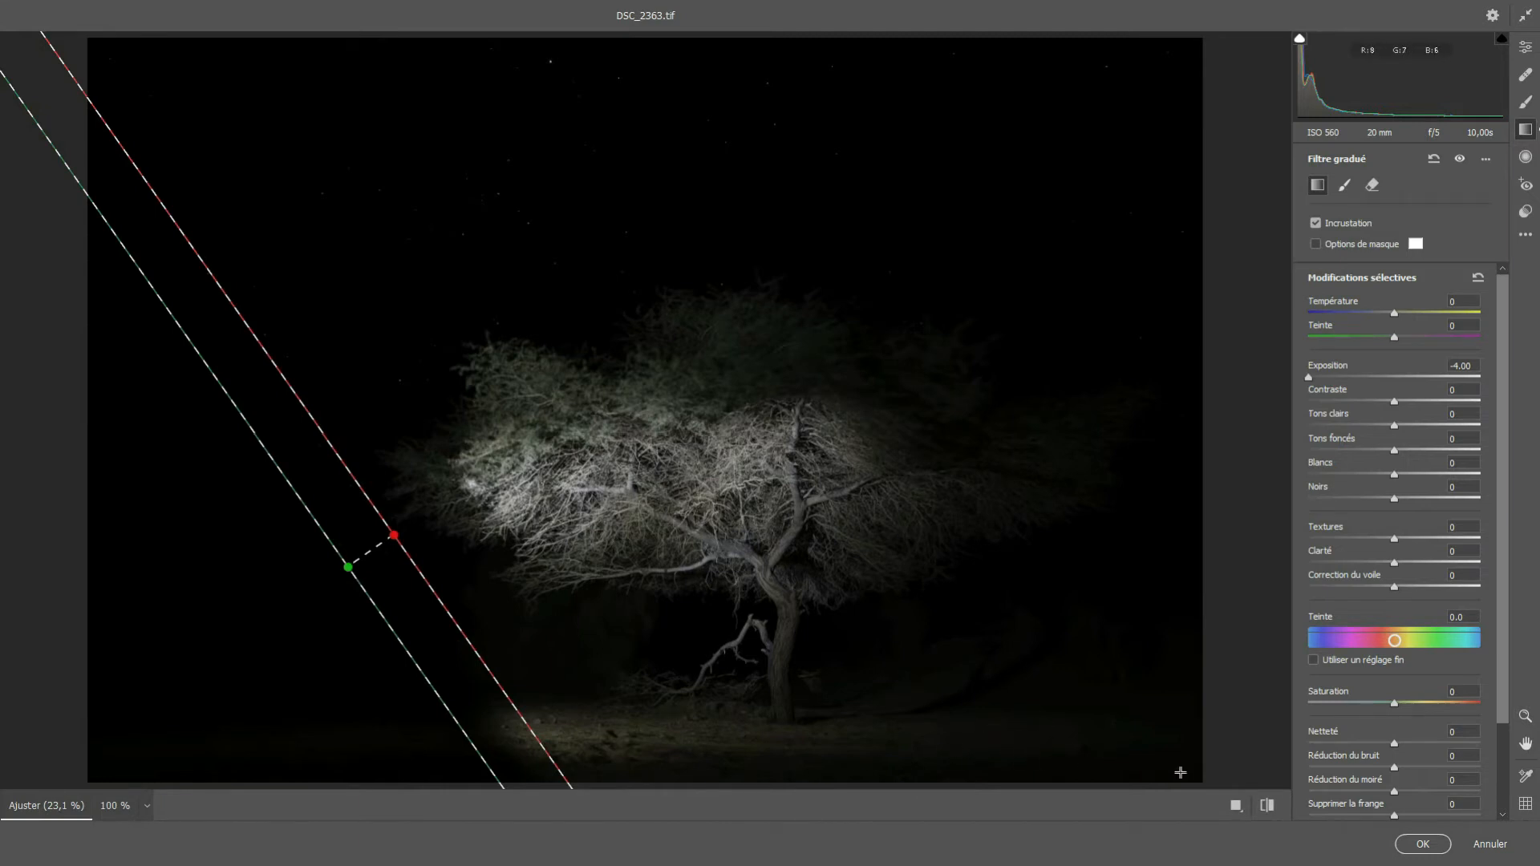
Step: Add two more -4.00 graduated filters, one angled over the lower-right ground and one along the photo's bottom edge
left_click_drag(1193, 776, 1093, 597)
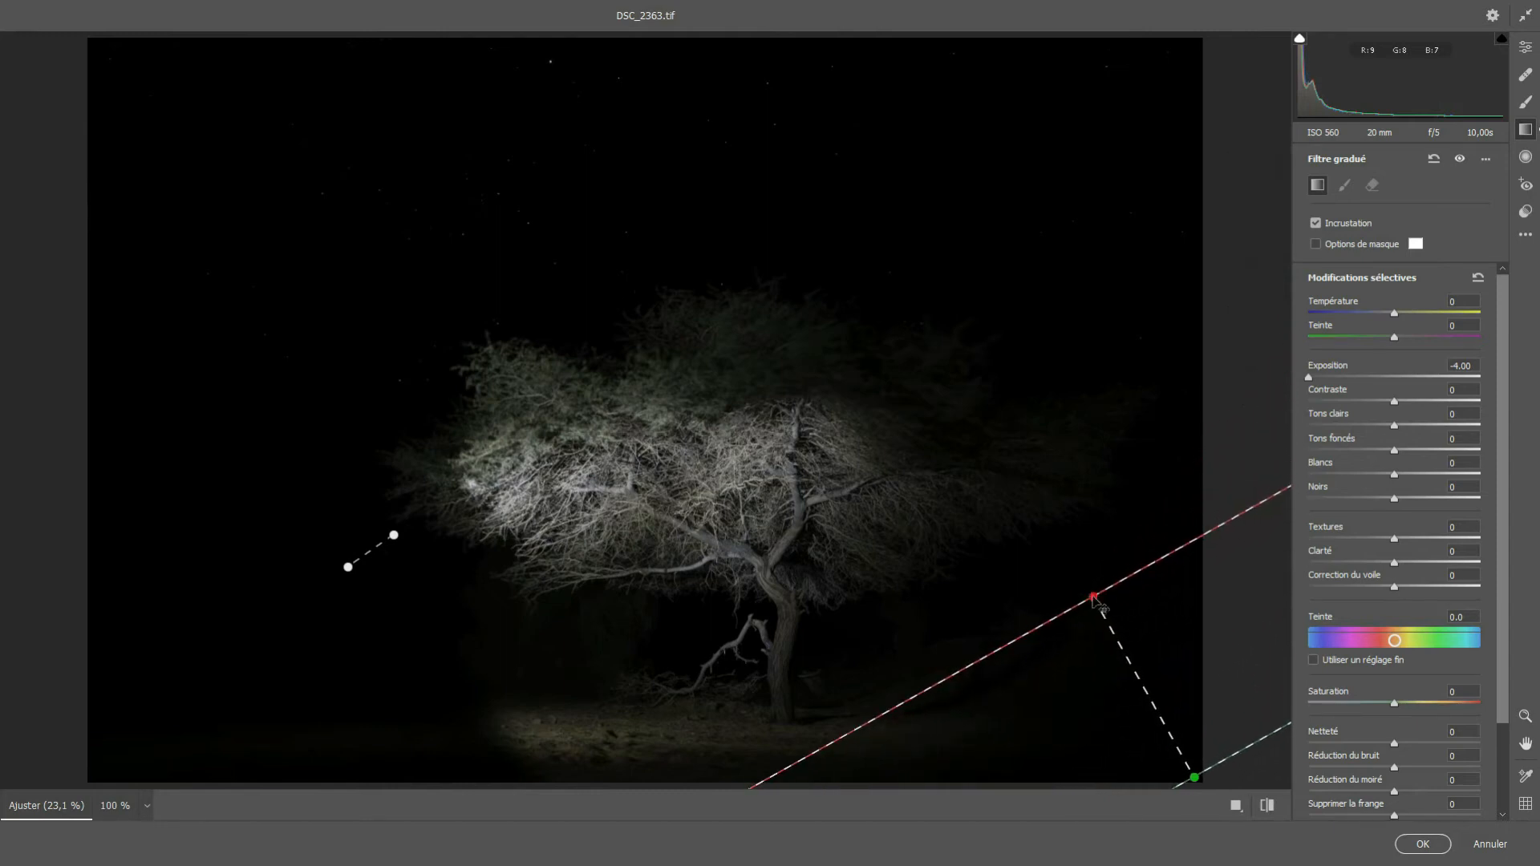
left_click_drag(1196, 780, 1092, 642)
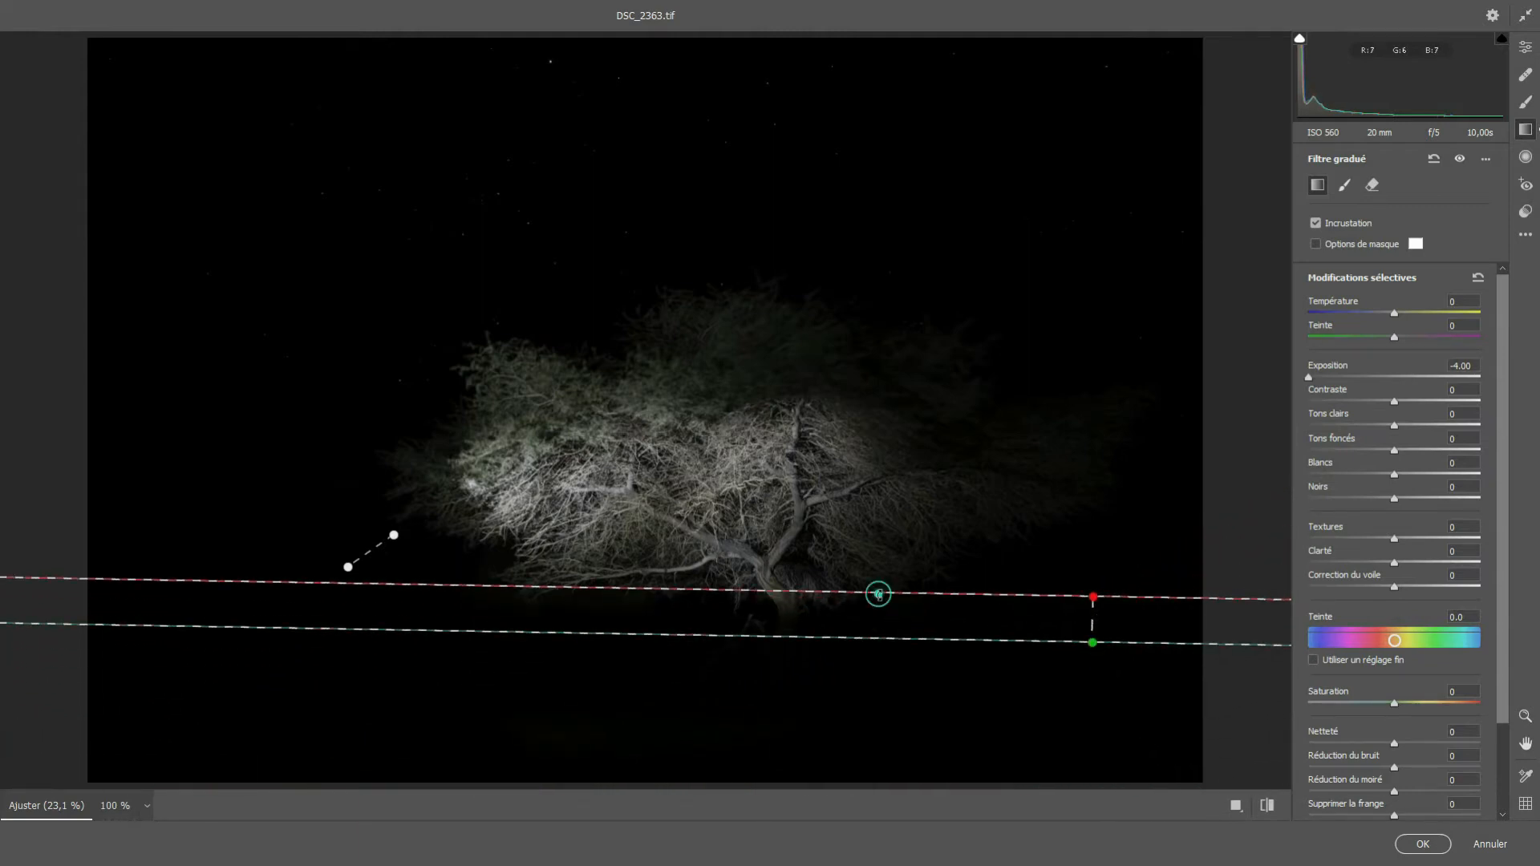
left_click_drag(879, 595, 920, 680)
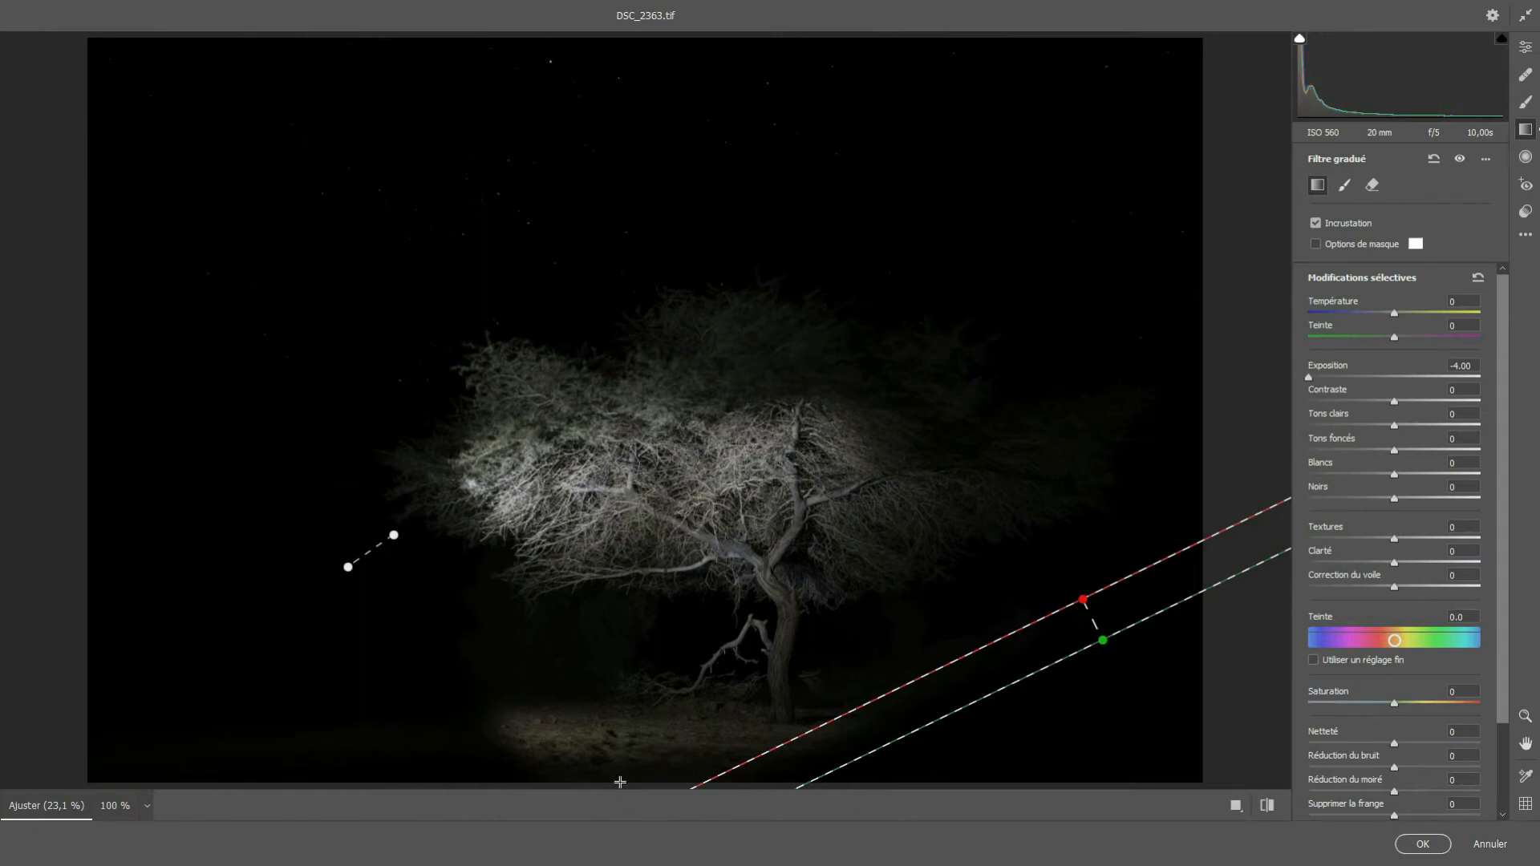
mouse_move(635, 783)
left_mouse_down()
mouse_move(635, 746)
mouse_move(637, 771)
left_mouse_up()
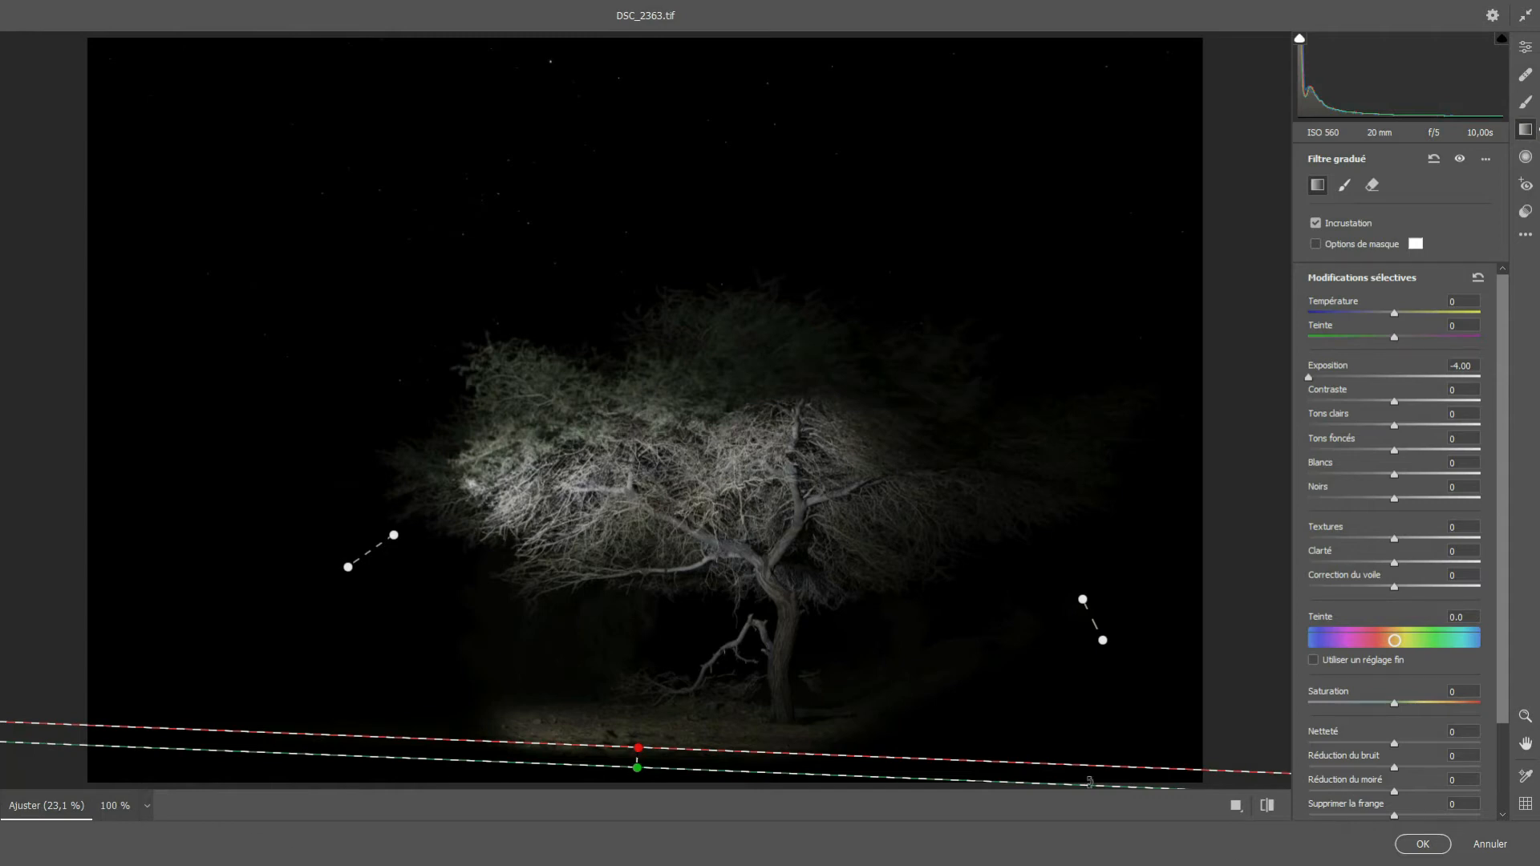
Step: Raise the overall exposure of DSC_2356.tif to +0.40 and apply the Camera Raw filter
left_click(1524, 47)
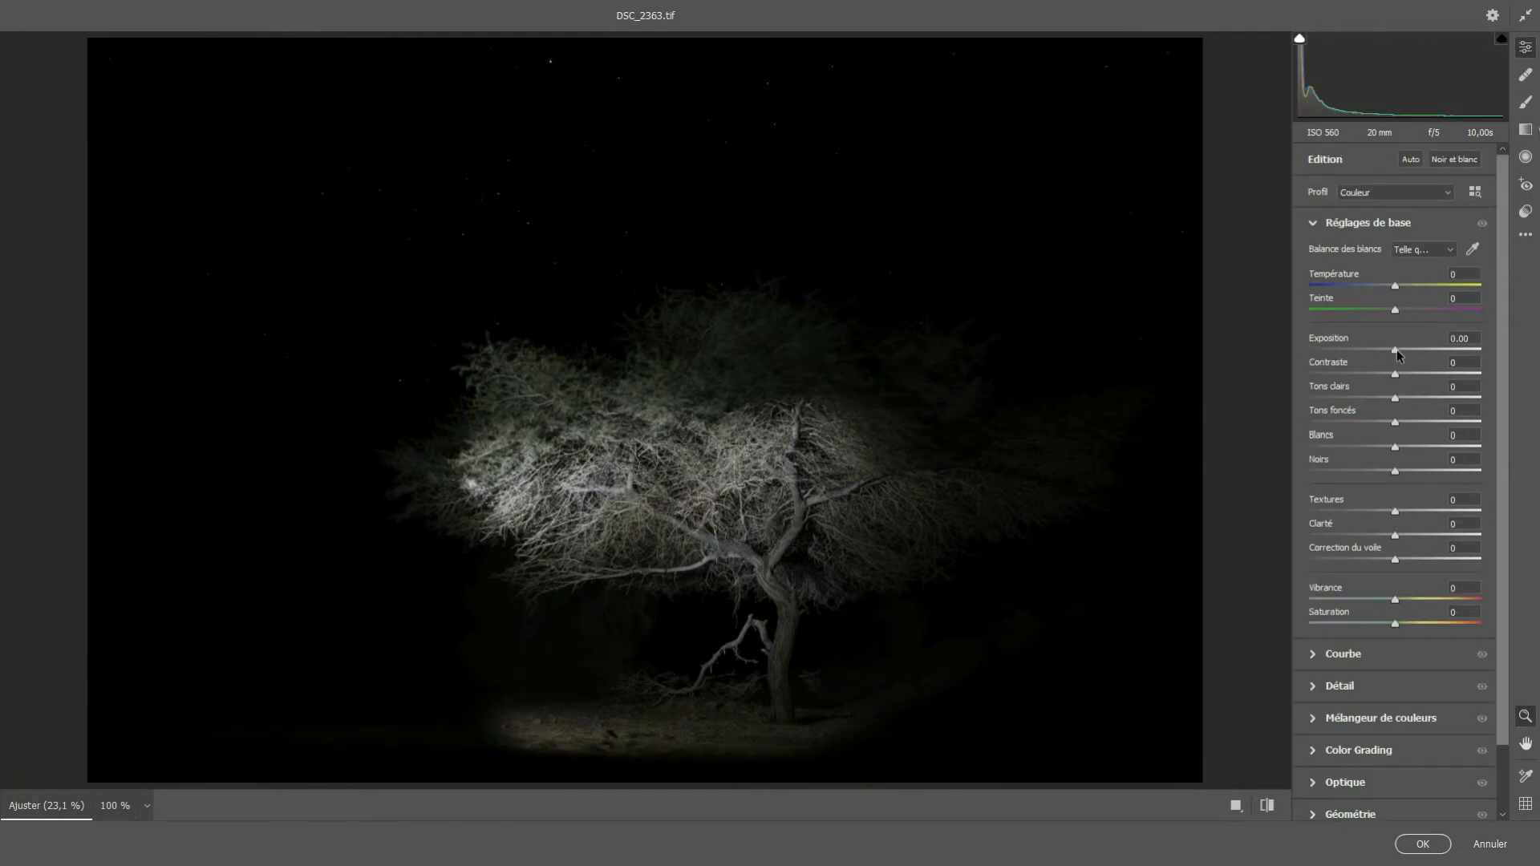
left_click_drag(1397, 348, 1402, 349)
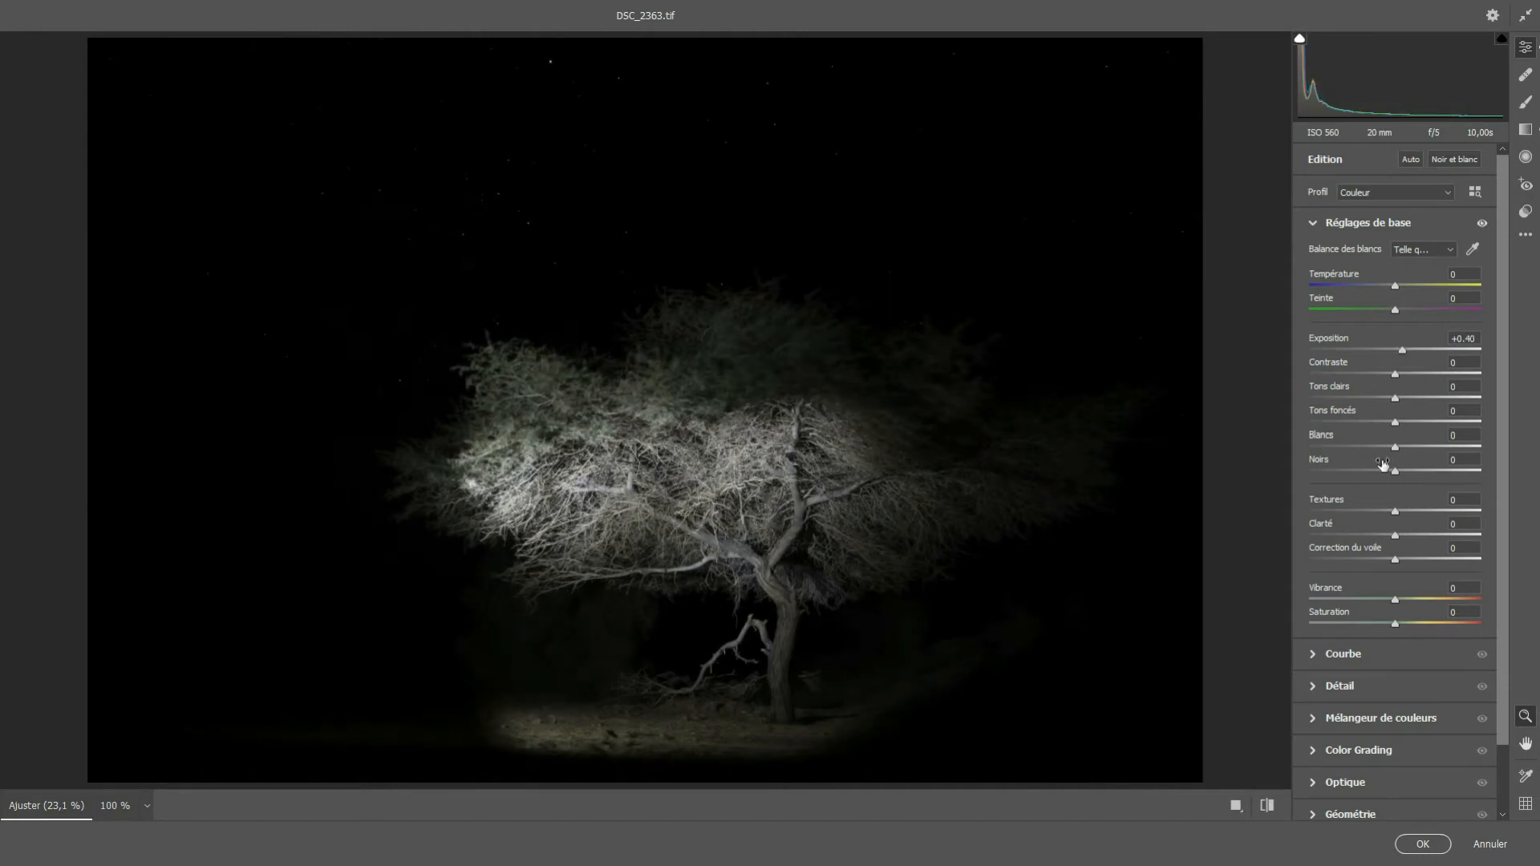
left_click(1418, 849)
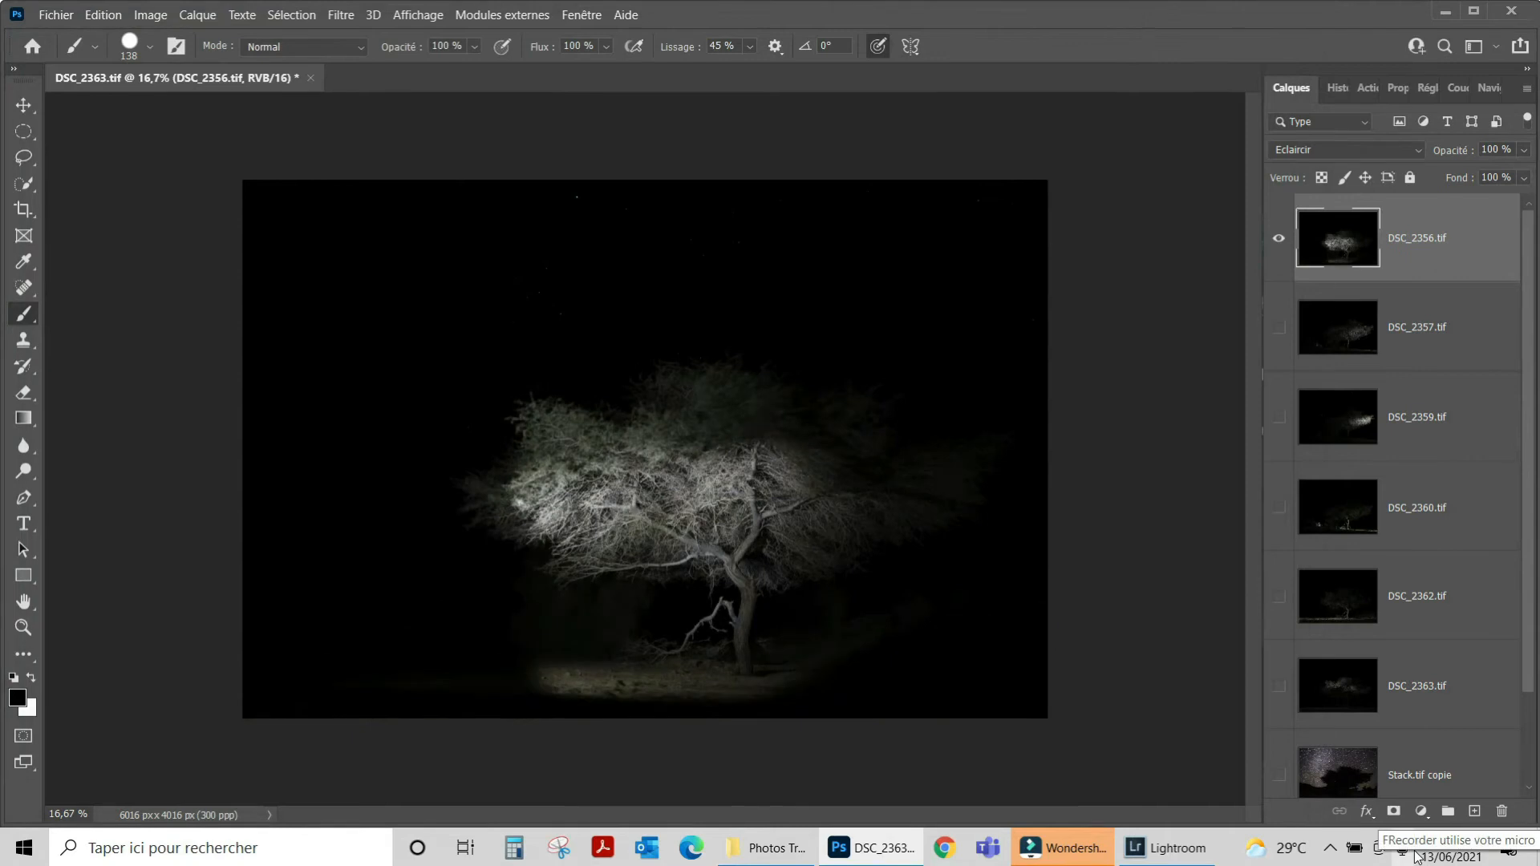
Step: Show only the DSC_2357.tif layer, select it and reapply the last Camera Raw filter to it
left_click(1280, 325)
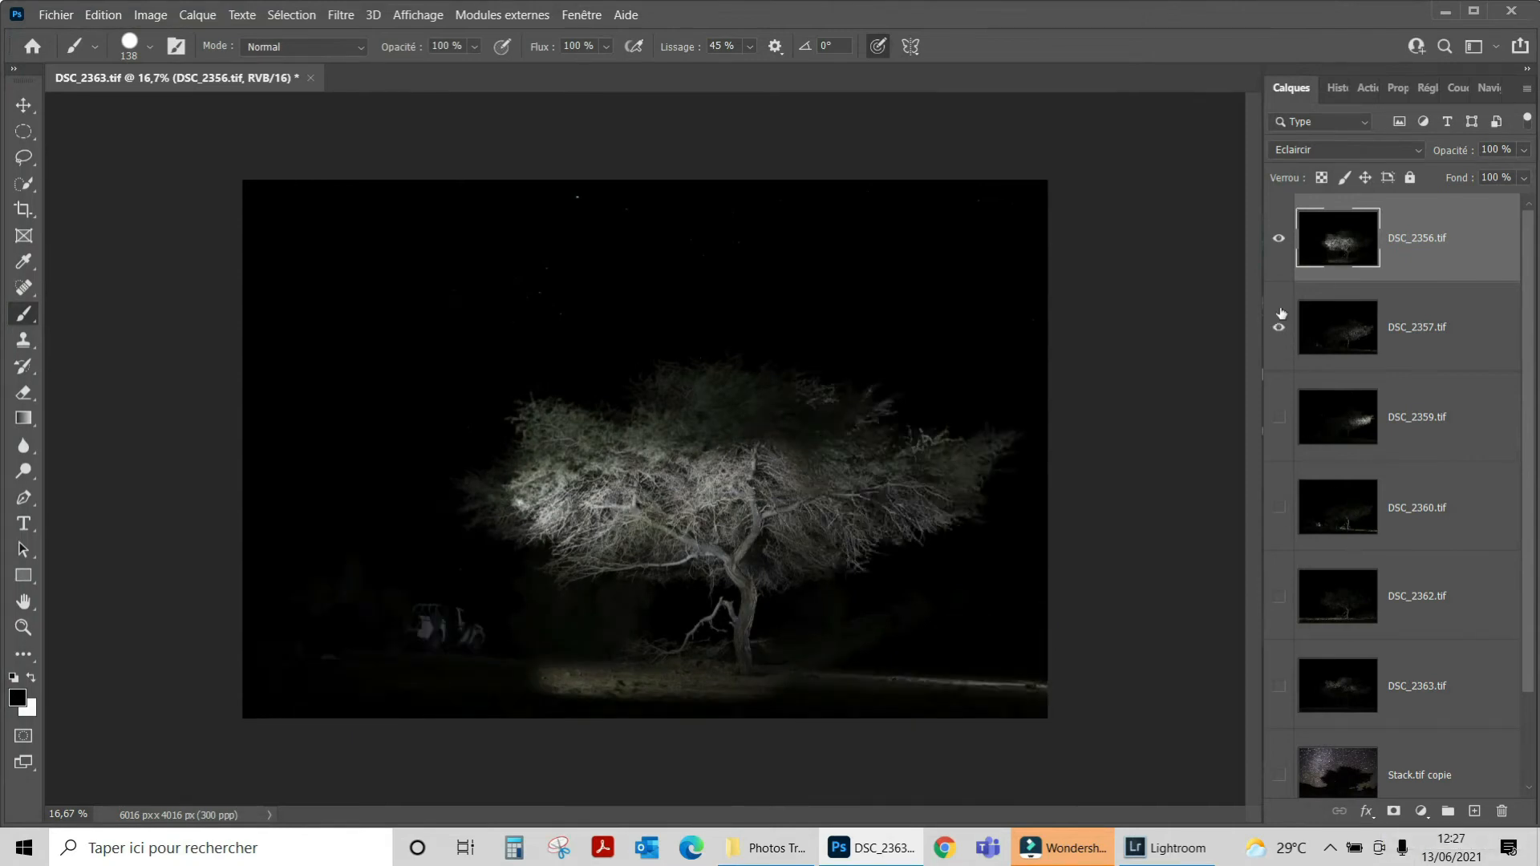
left_click(1277, 244)
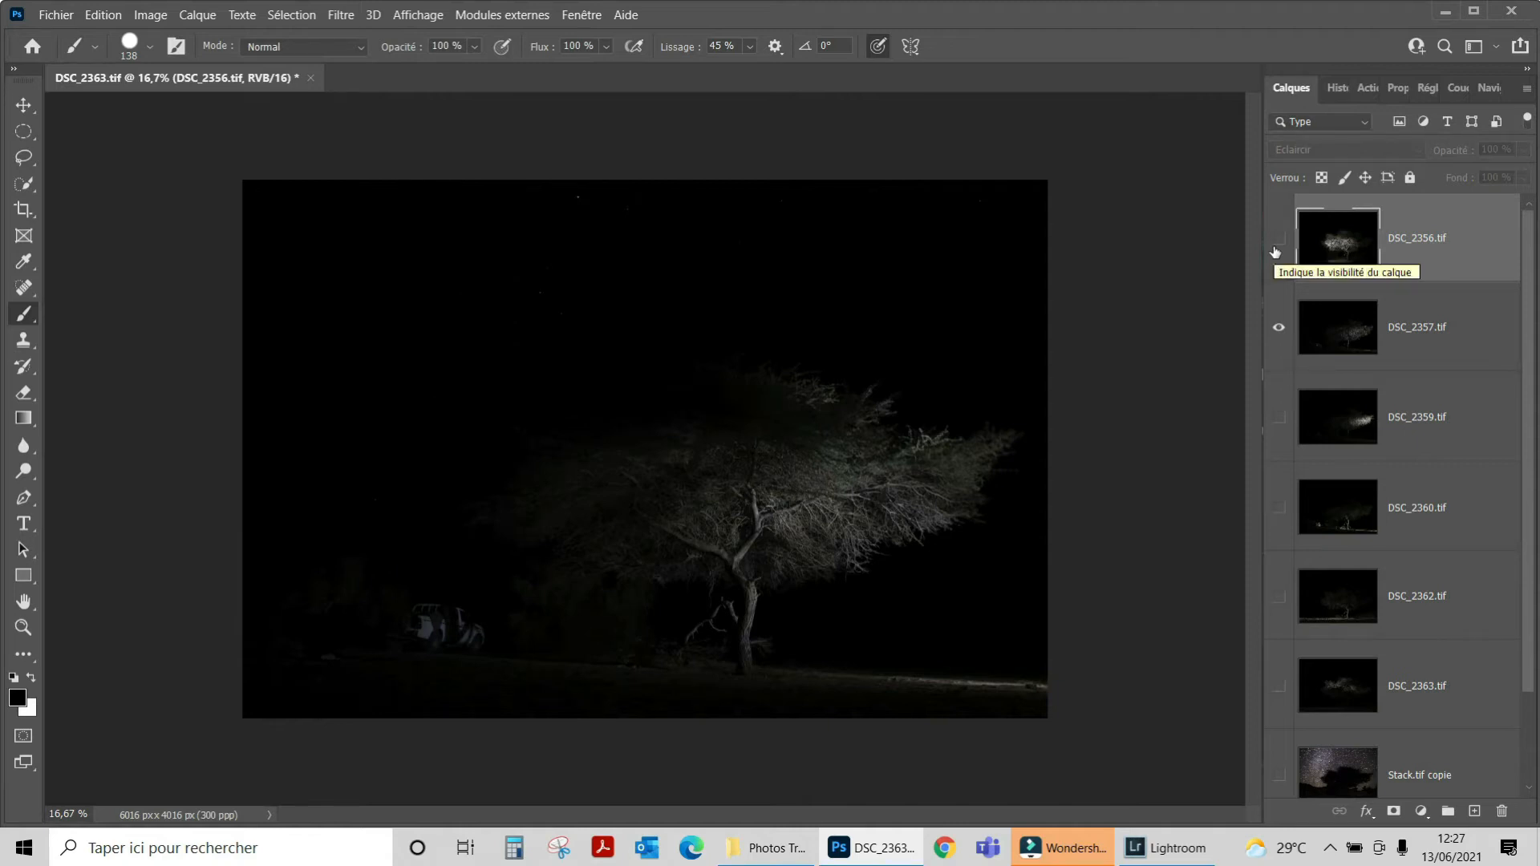
left_click(1360, 351)
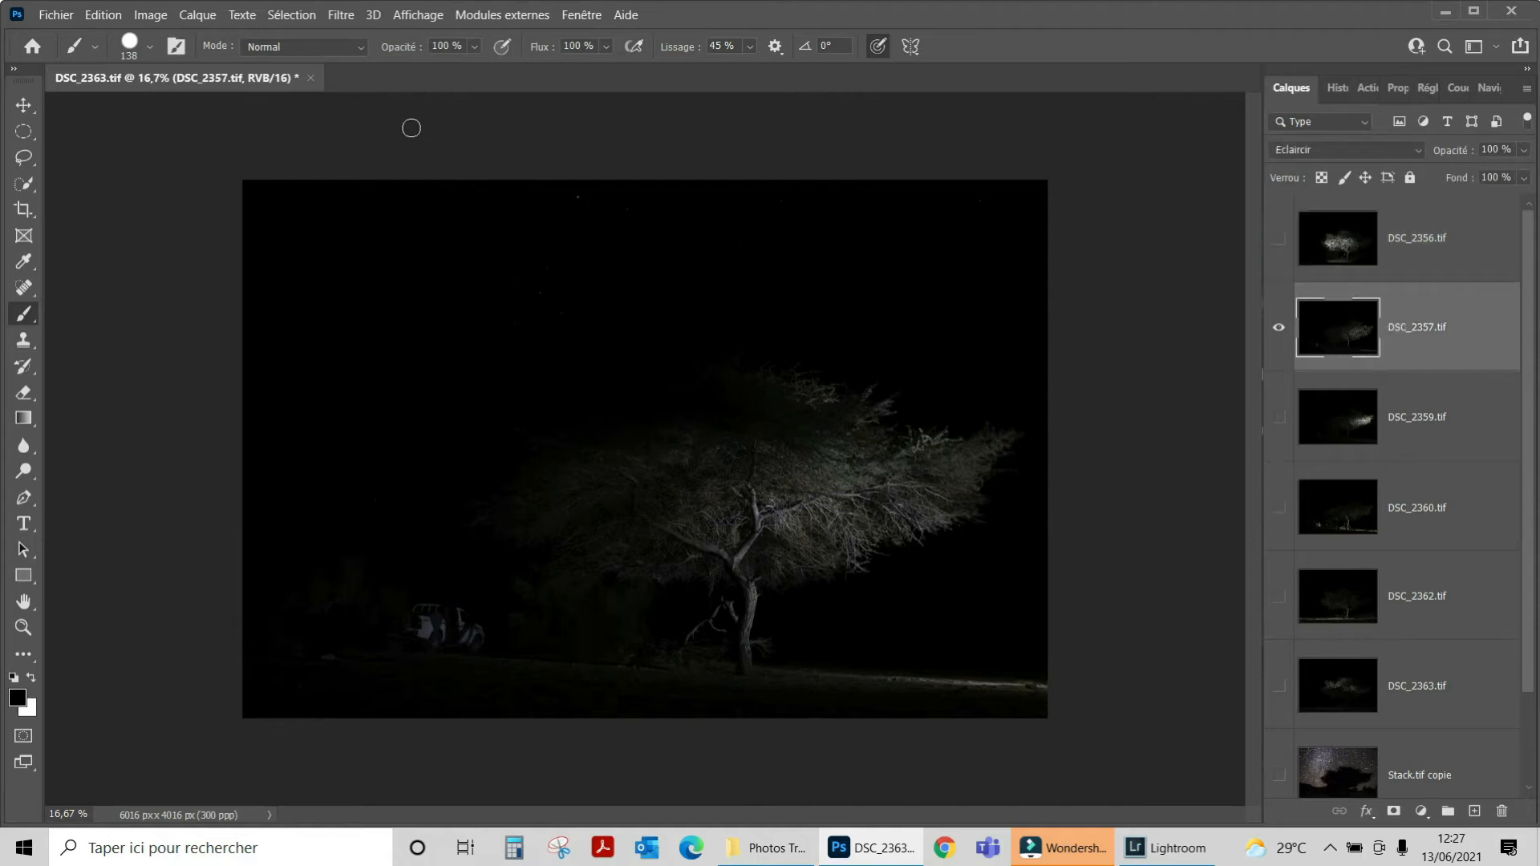
left_click(341, 16)
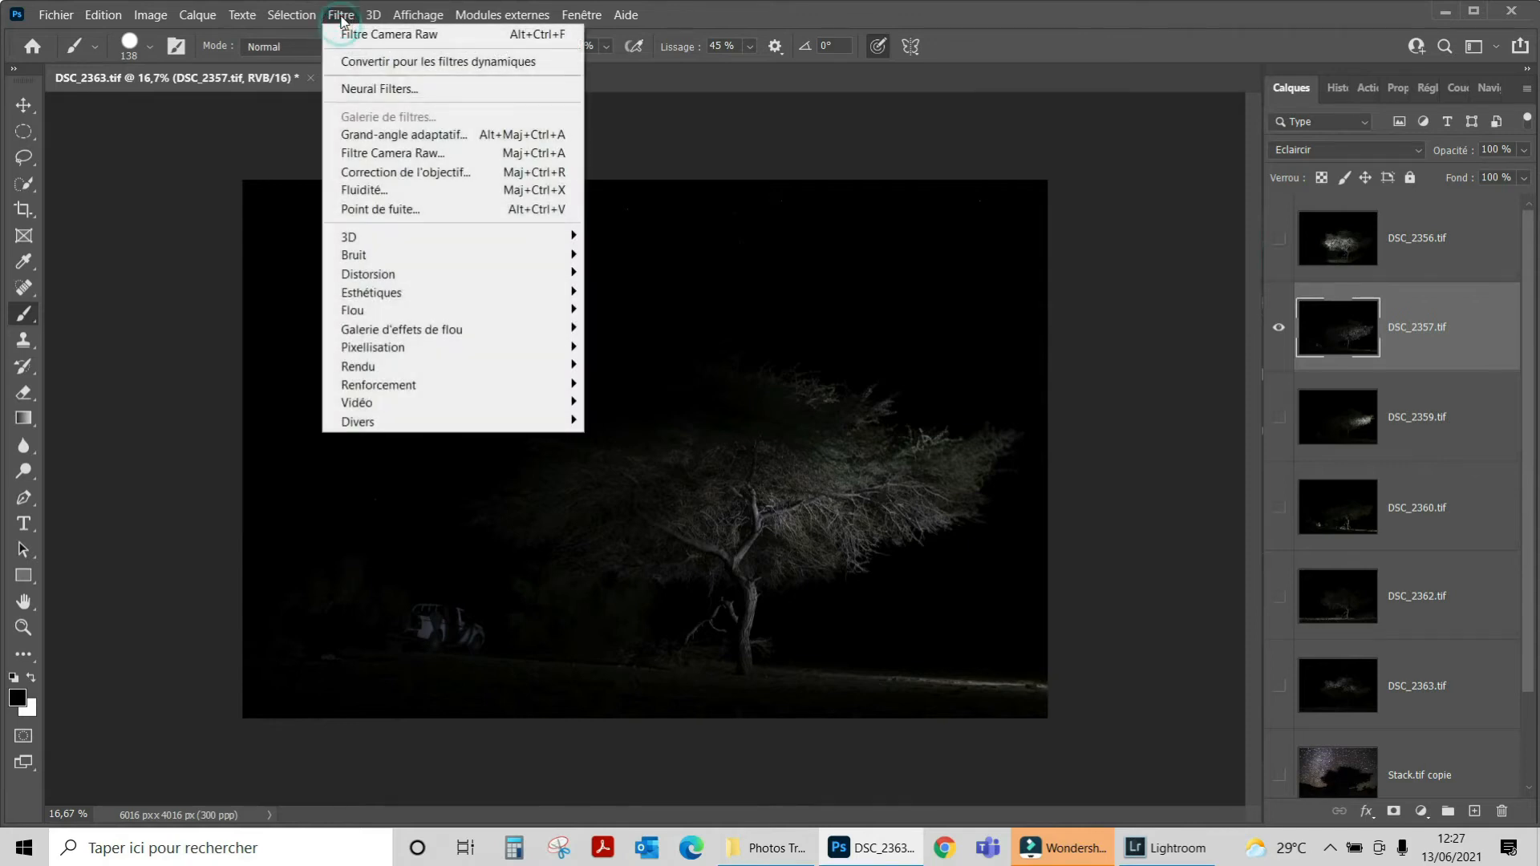
left_click(350, 33)
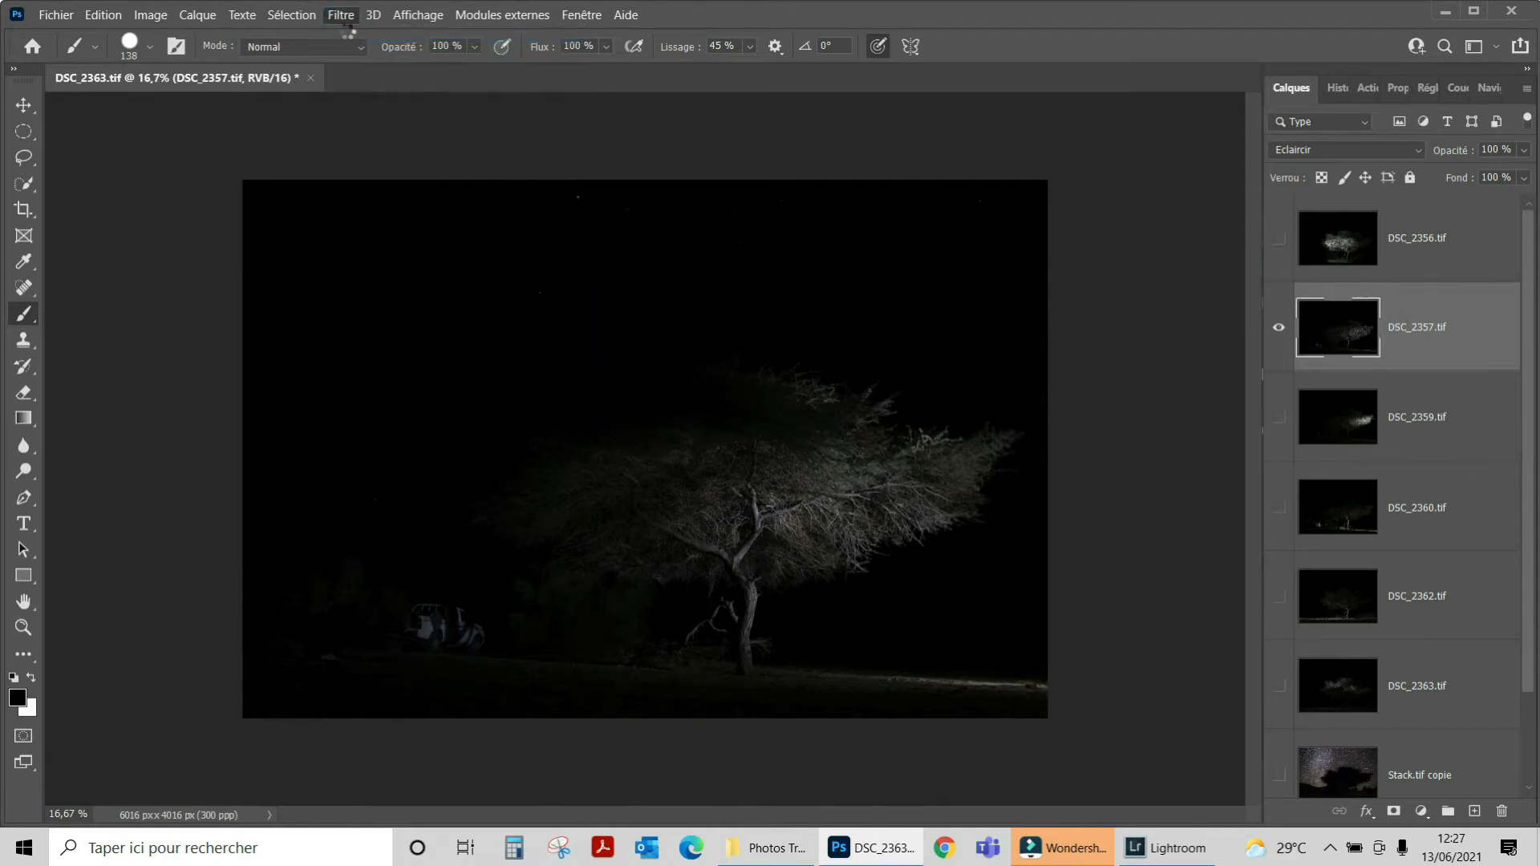
key("ctrl+alt+f")
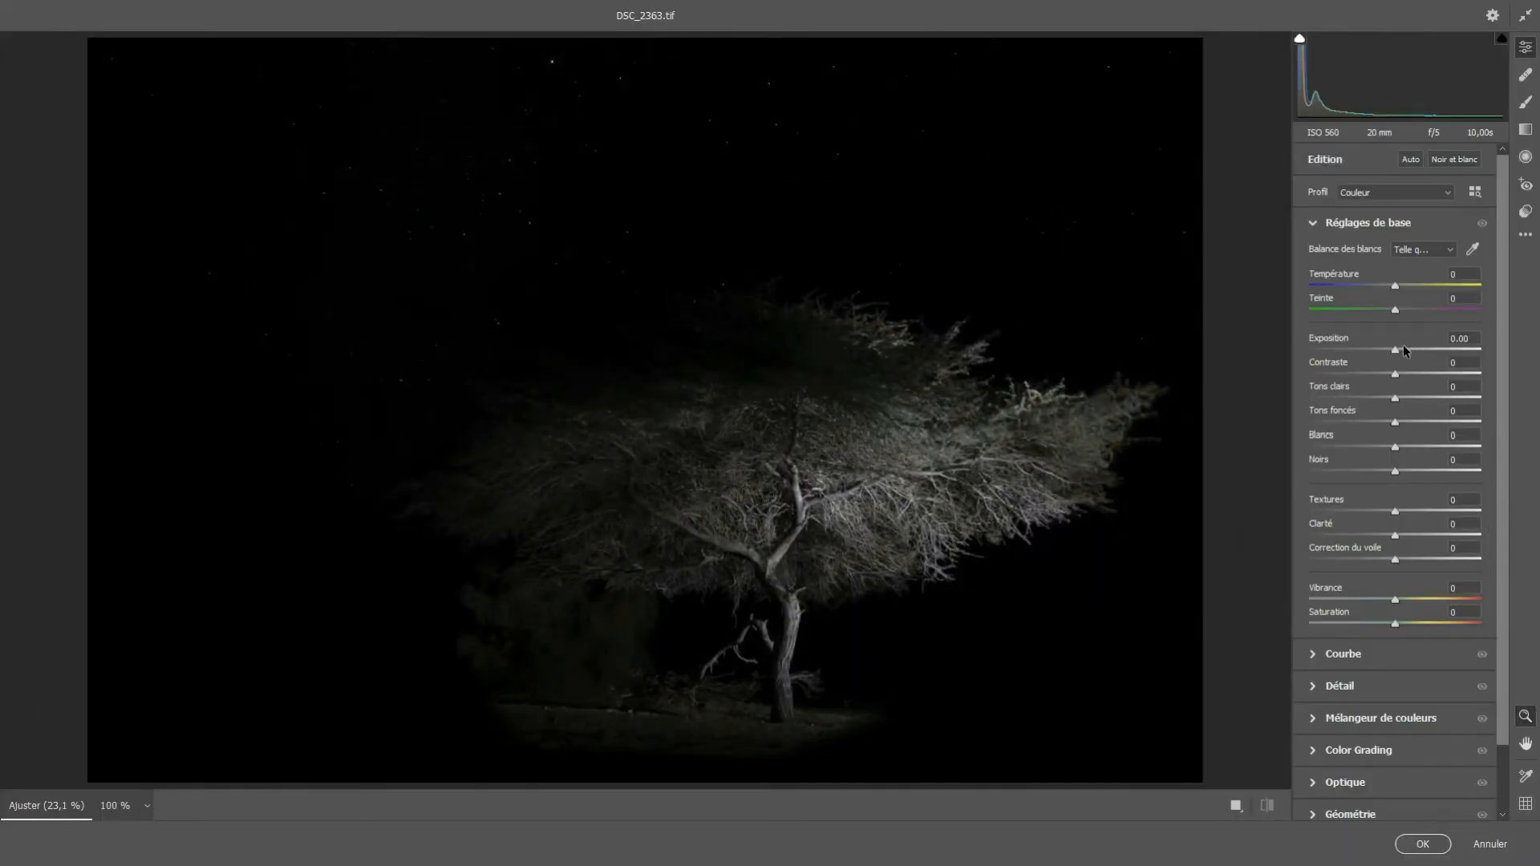
Step: In Camera Raw, set the exposure of DSC_2357.tif to +0.70, darken the lower-left ground with a -4.00 graduated filter and apply
left_click_drag(1397, 350, 1406, 349)
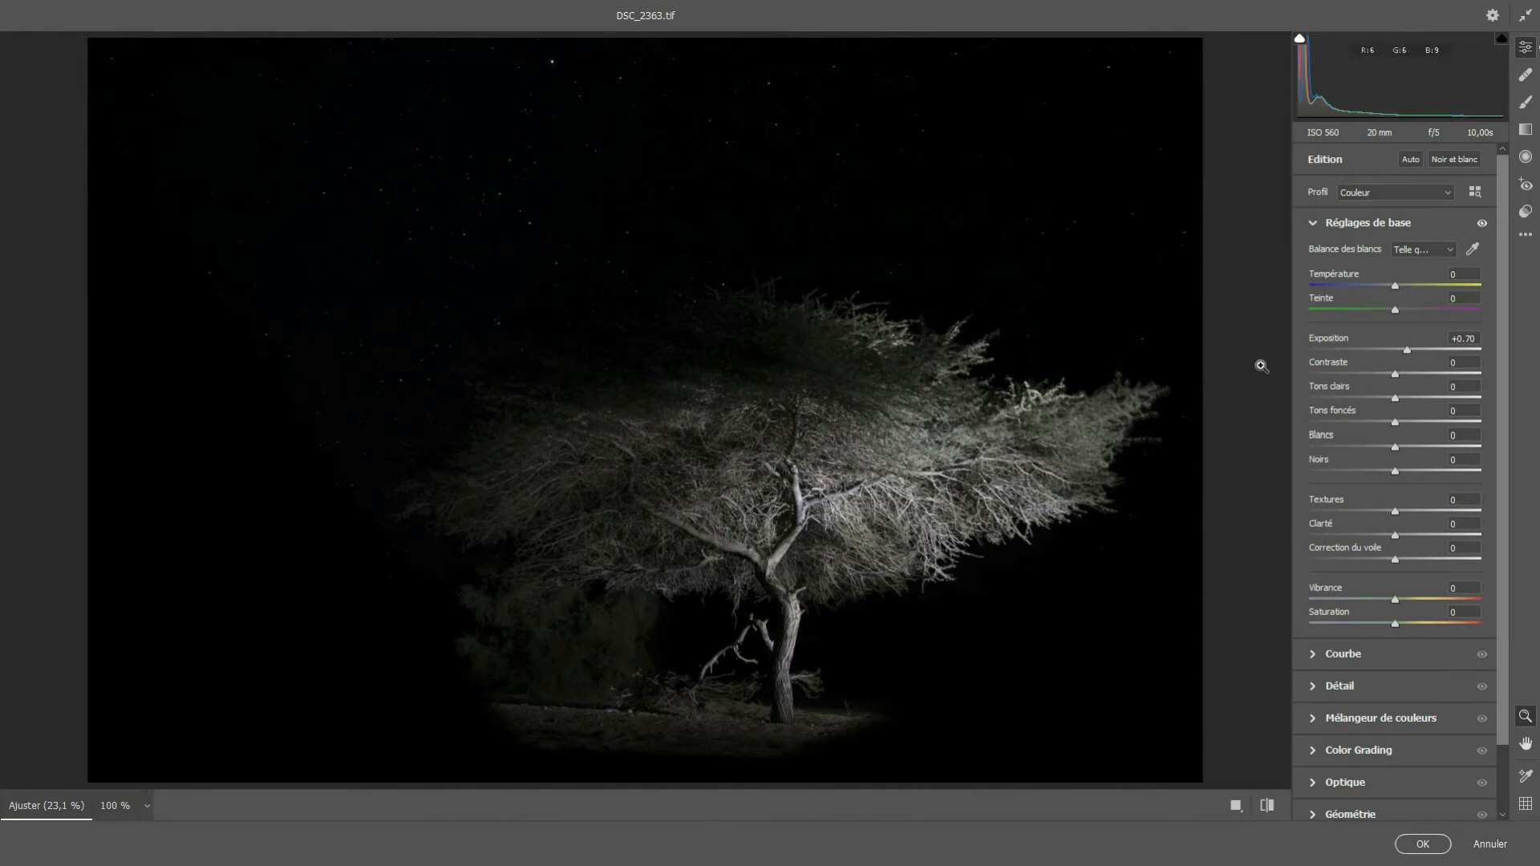
left_click(1525, 129)
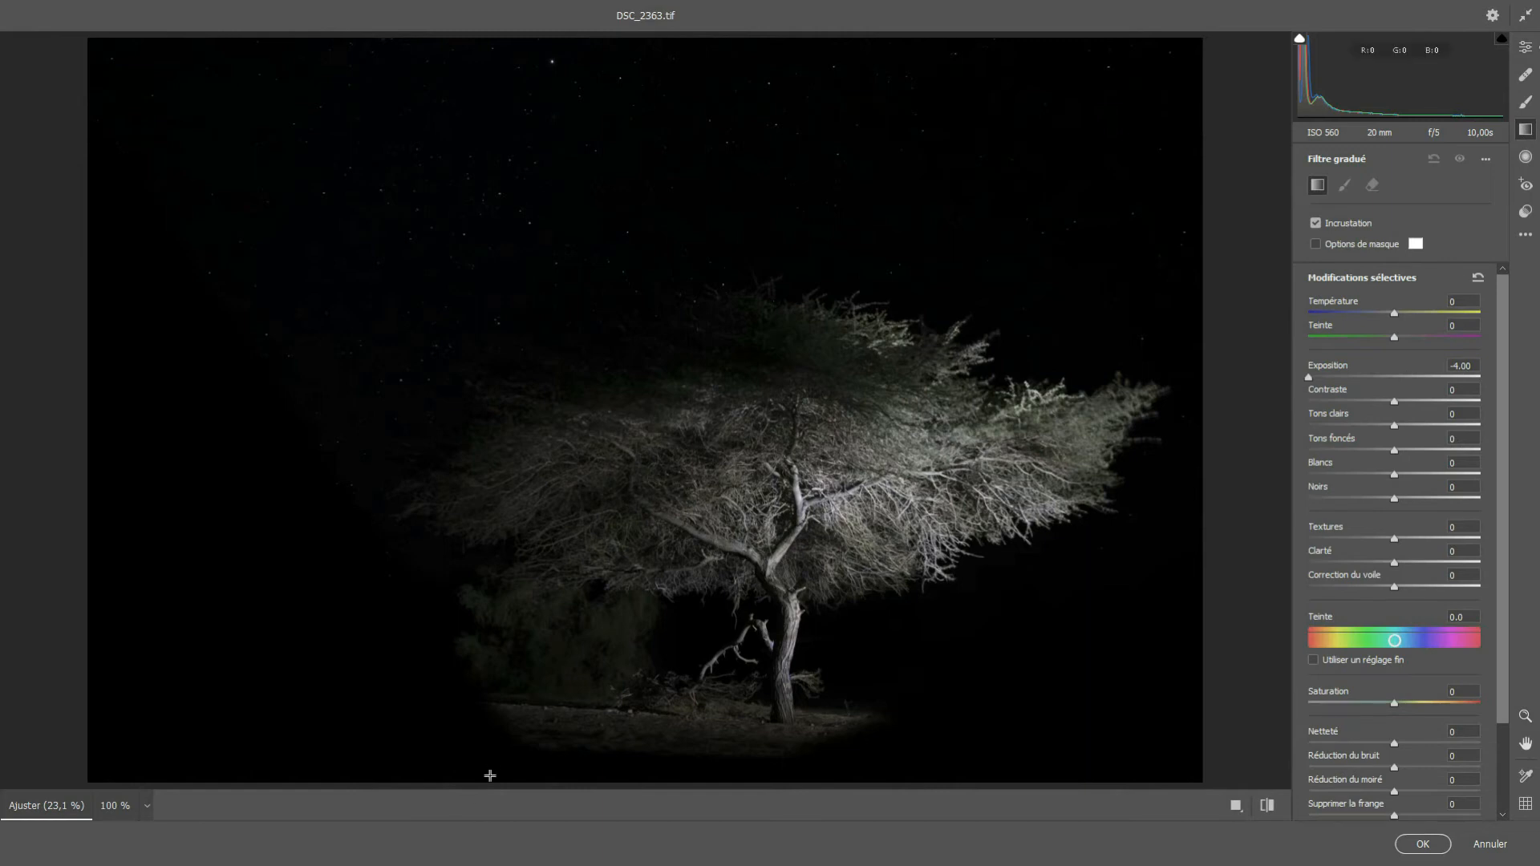
left_click_drag(490, 775, 438, 704)
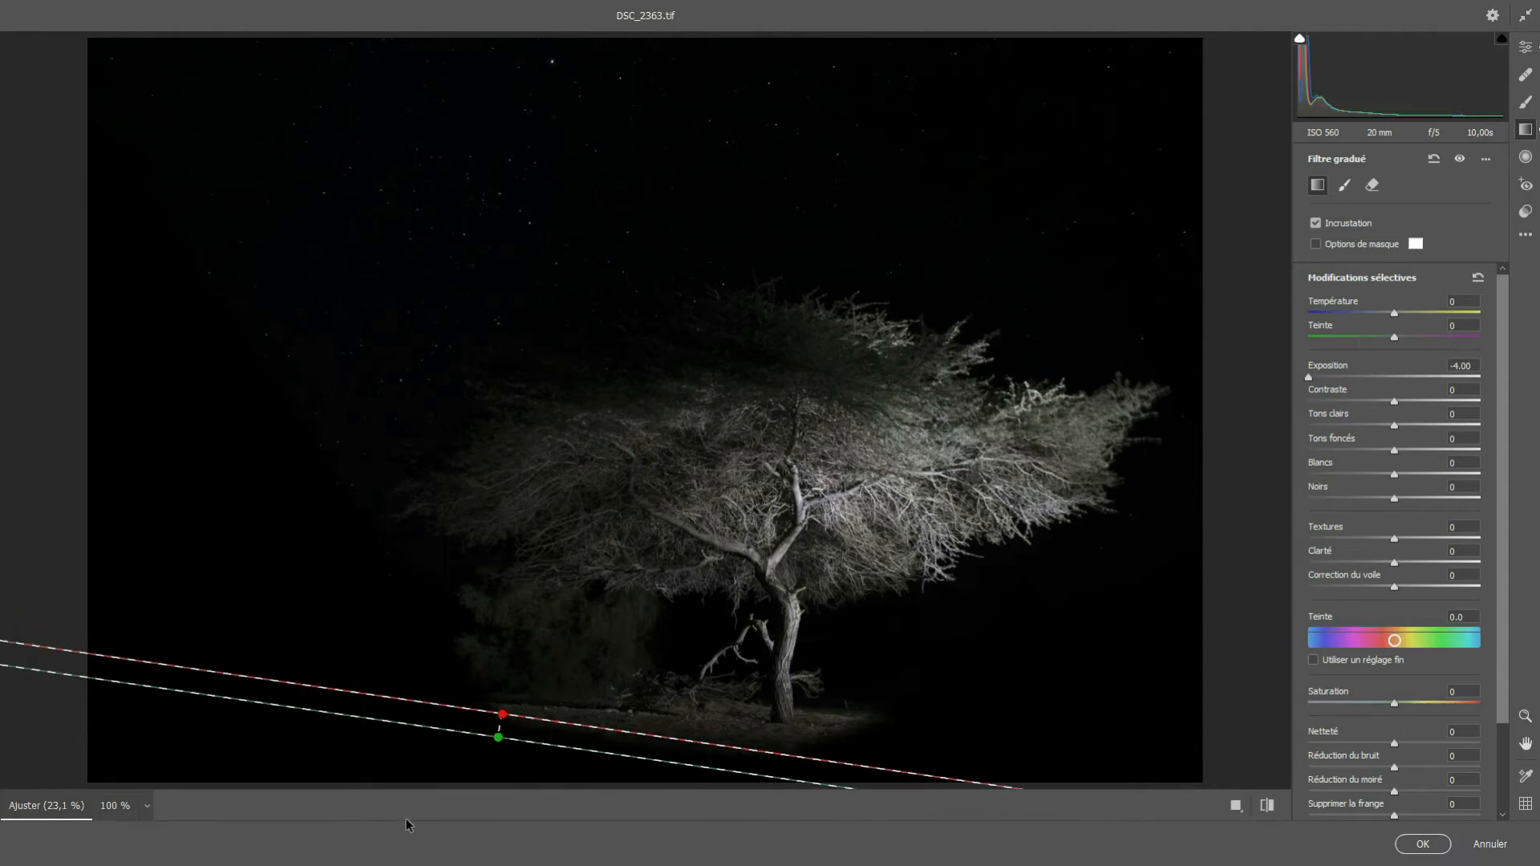
left_click(1424, 846)
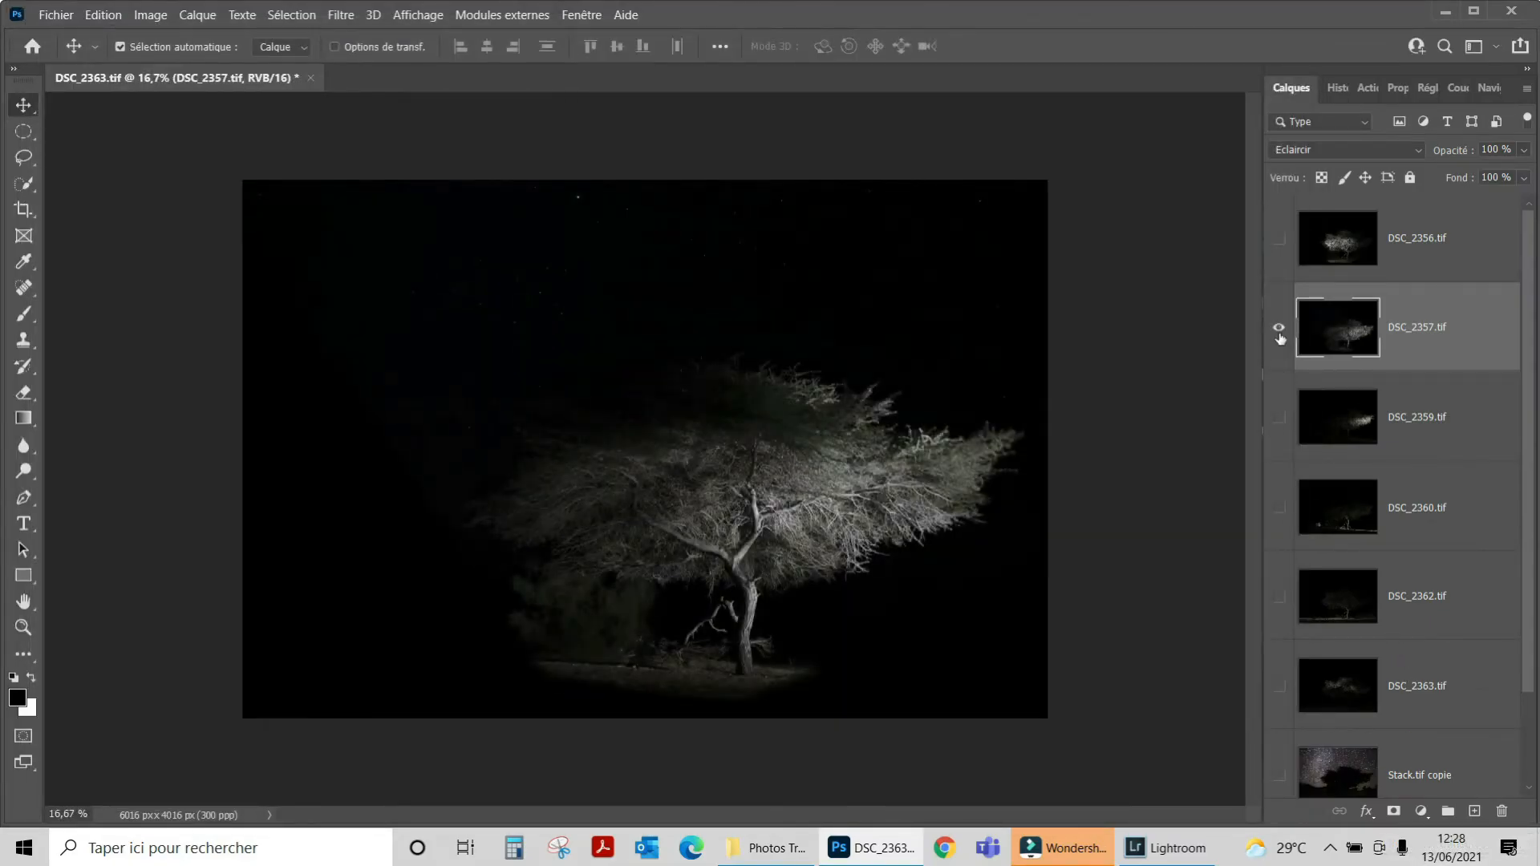
Step: Hide DSC_2357.tif, show and select the DSC_2359.tif layer, and open the Camera Raw filter on it
left_click(1279, 331)
left_click(1280, 420)
left_click(1351, 429)
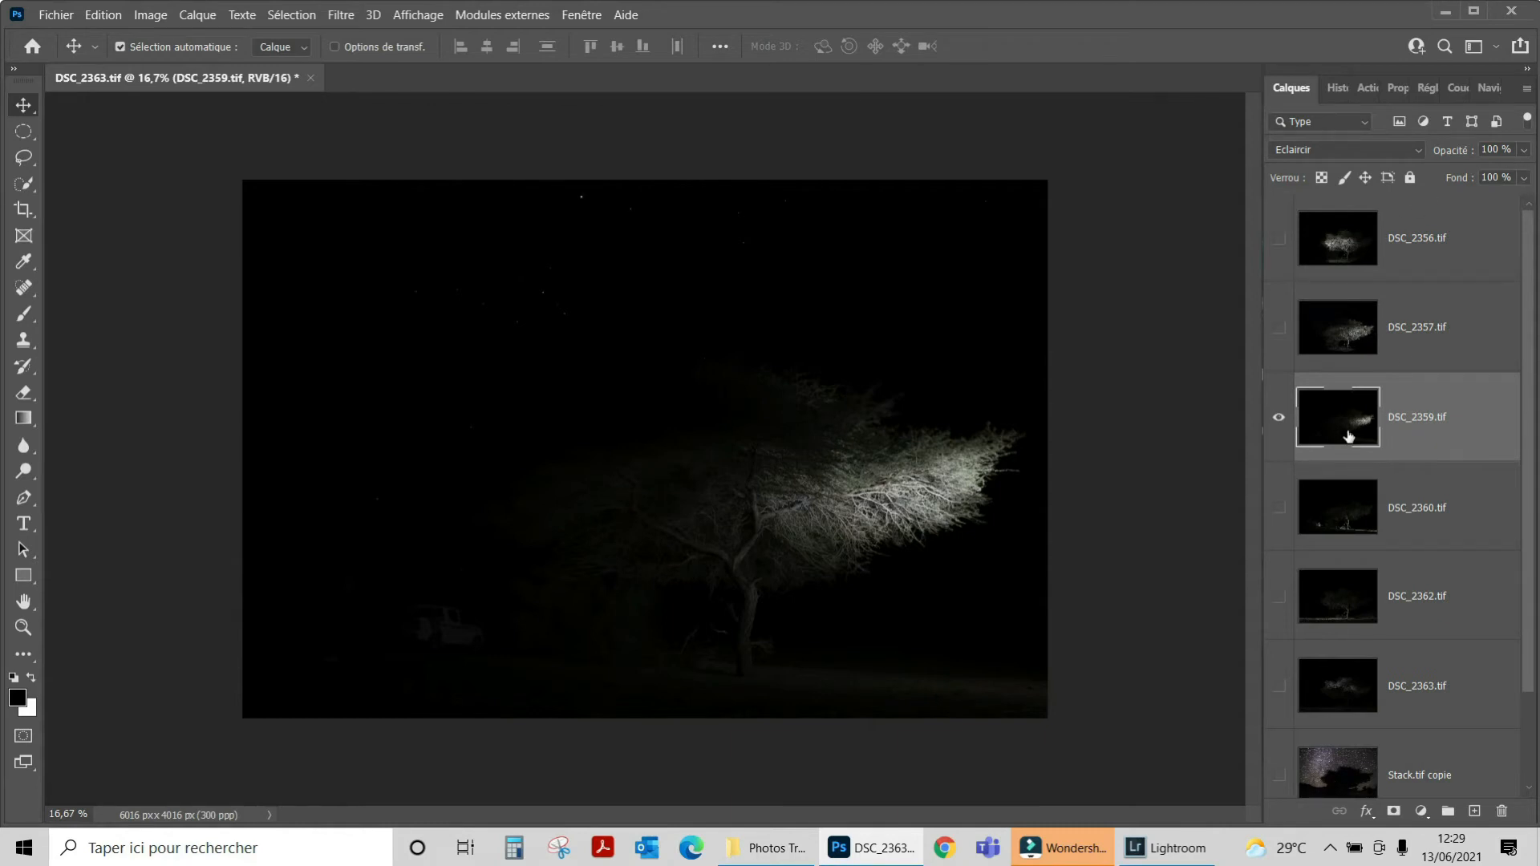
left_click(343, 16)
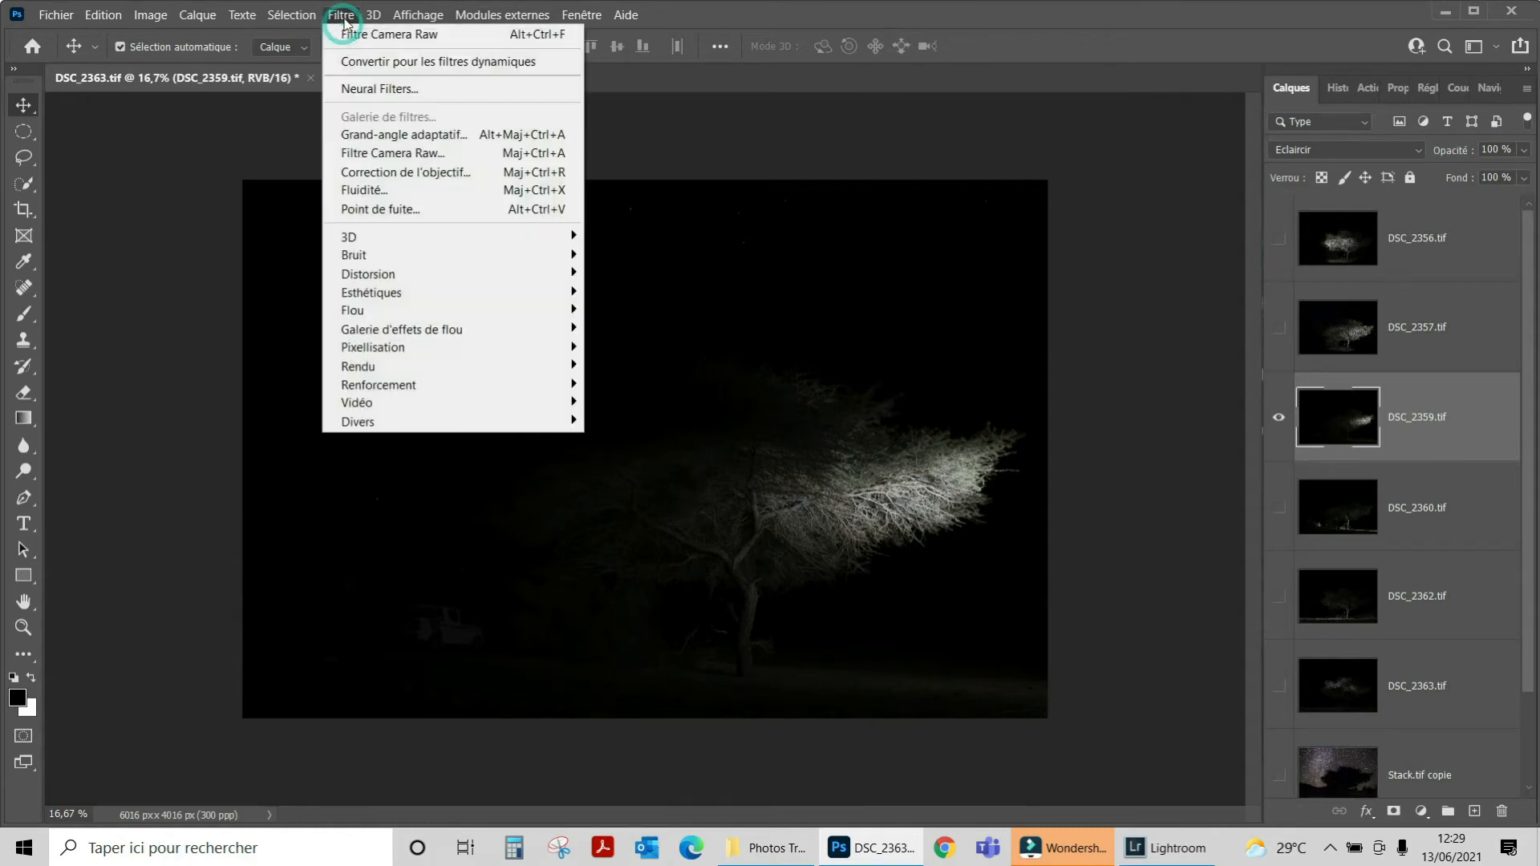
left_click(384, 154)
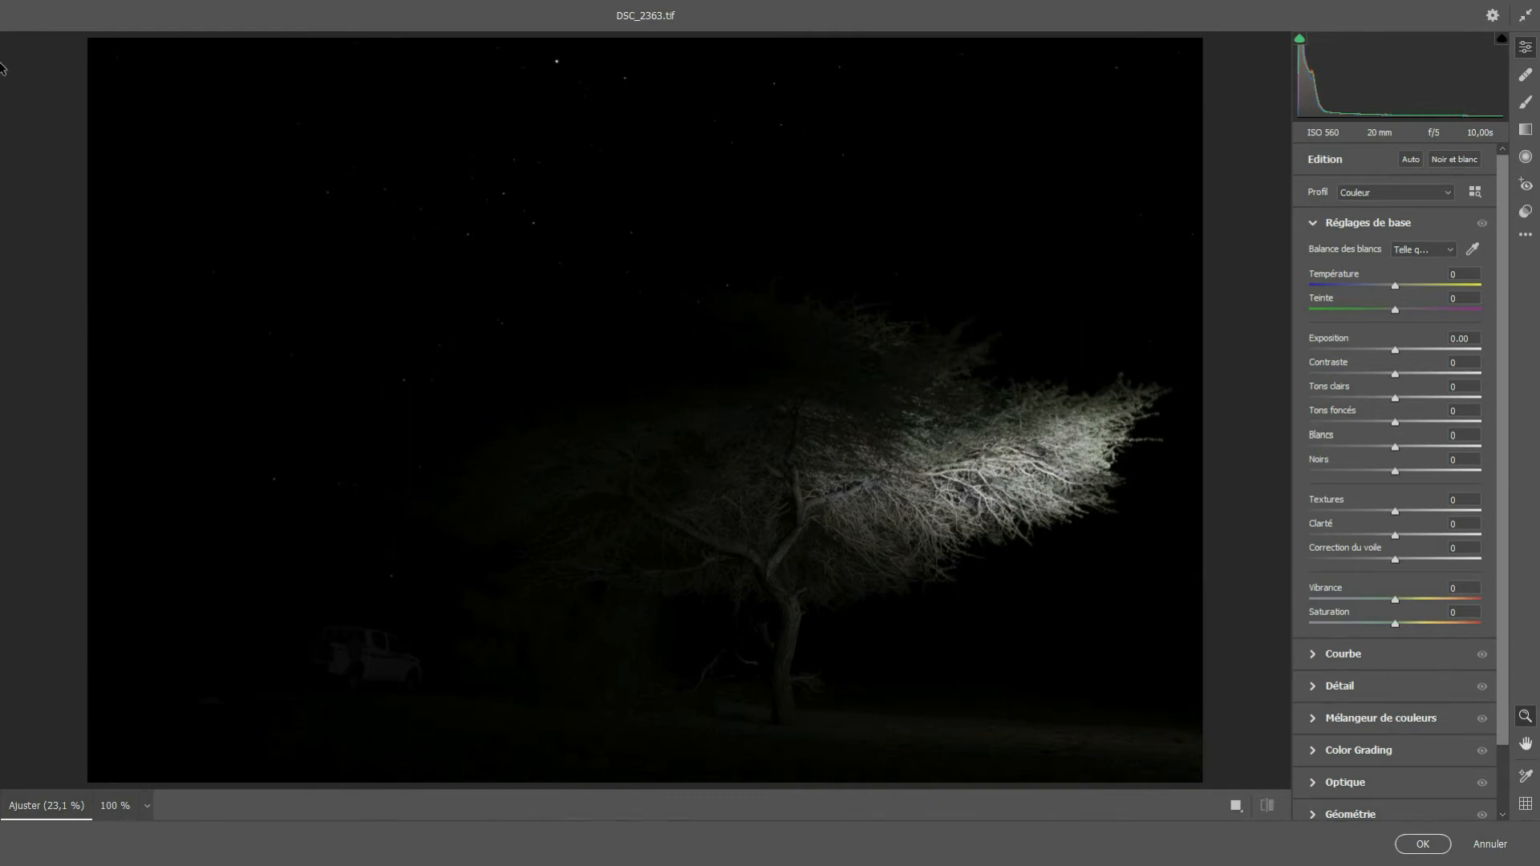
Step: Add two graduated filters at -4.00 exposure with narrow transitions, over the lower-right ground and over the lower-left vehicle area
left_click(1526, 129)
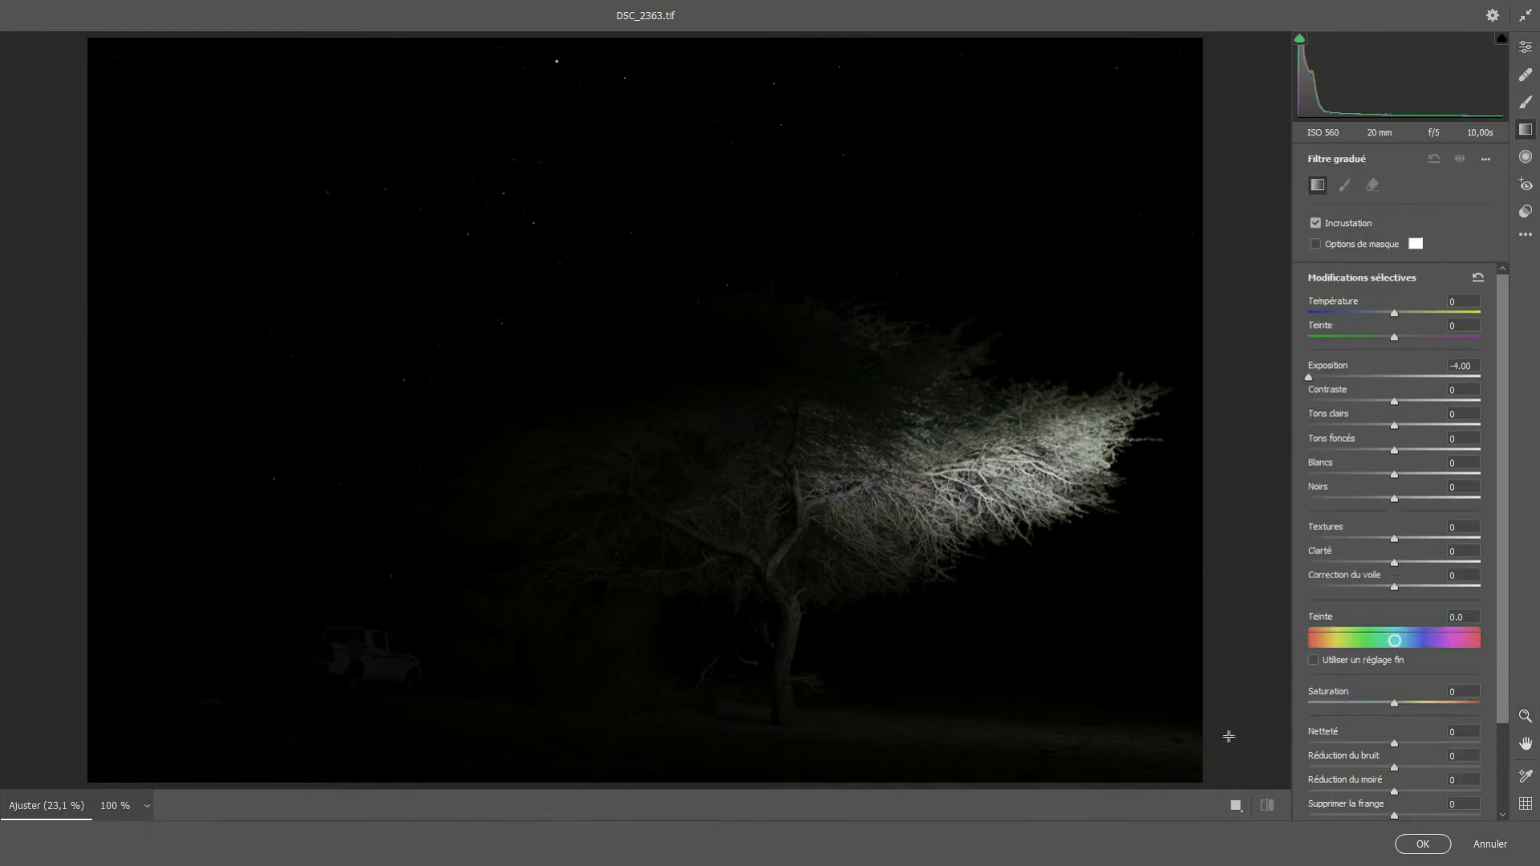
left_click_drag(1193, 776, 1099, 607)
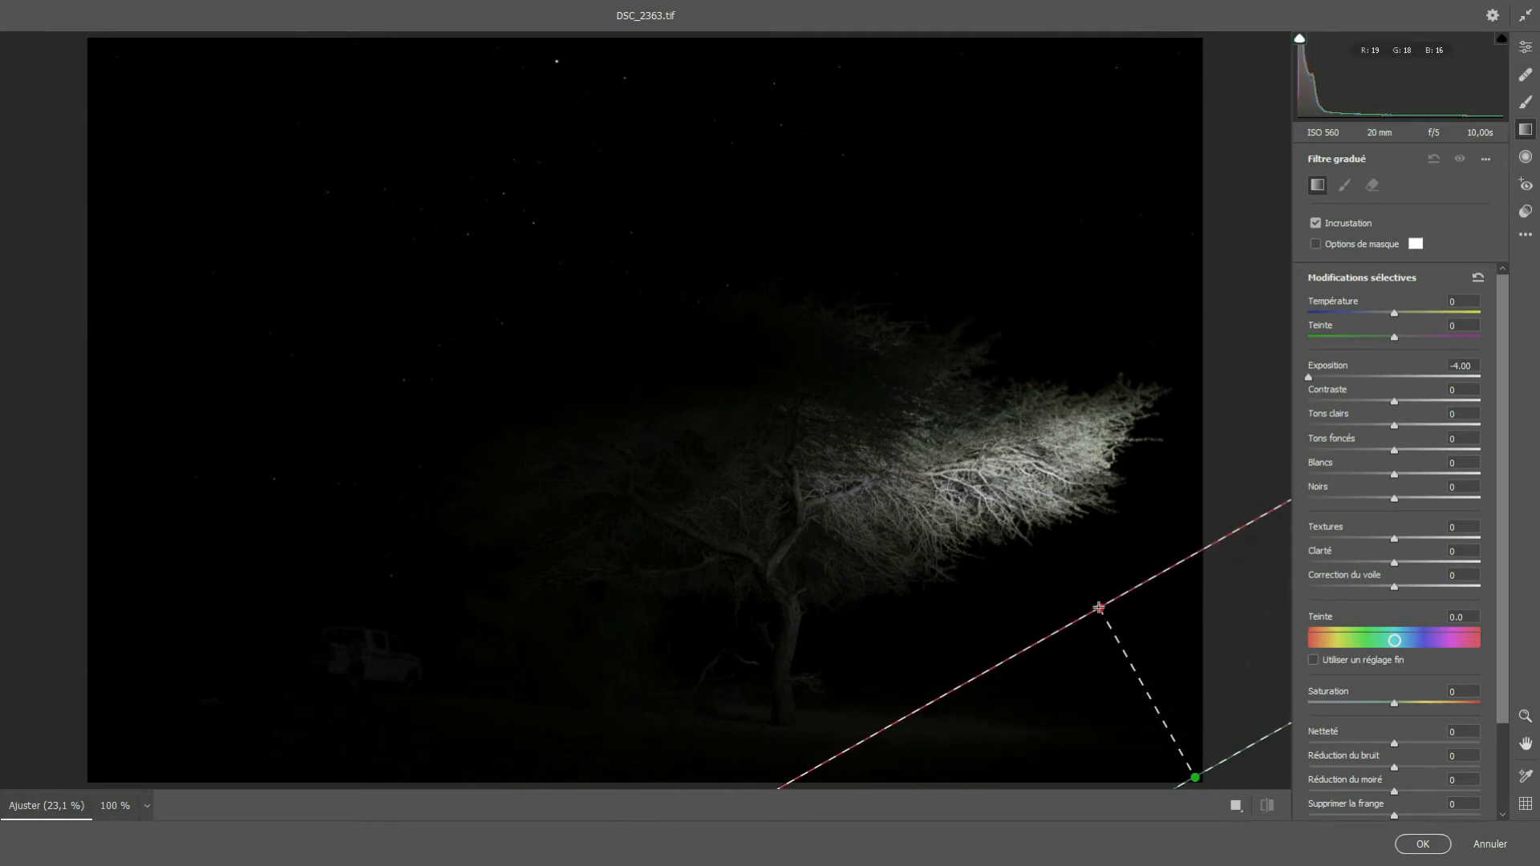
left_click_drag(1196, 777, 1122, 656)
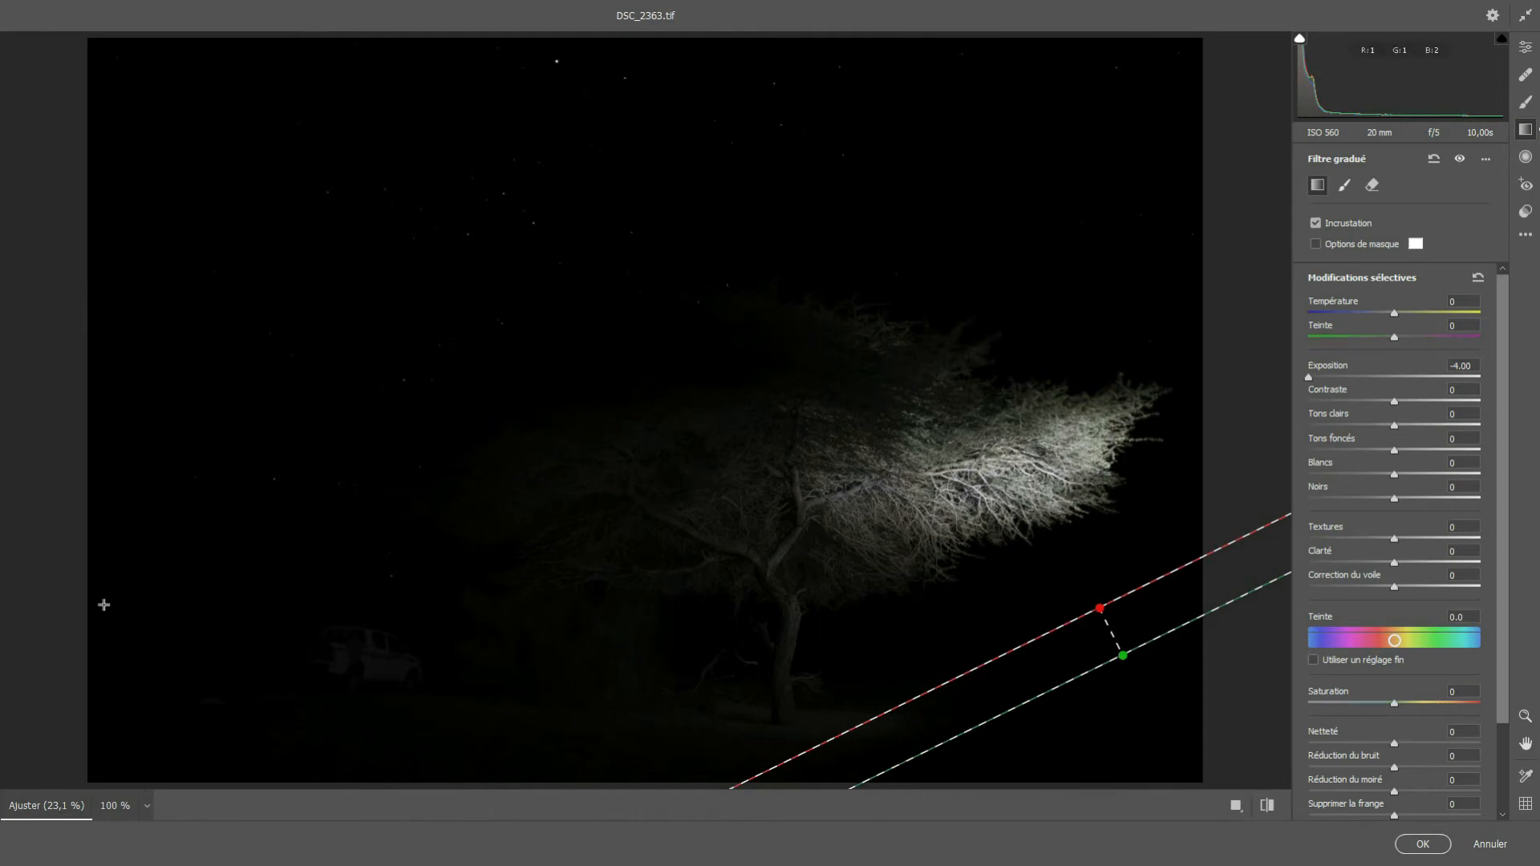
left_click_drag(88, 593, 251, 453)
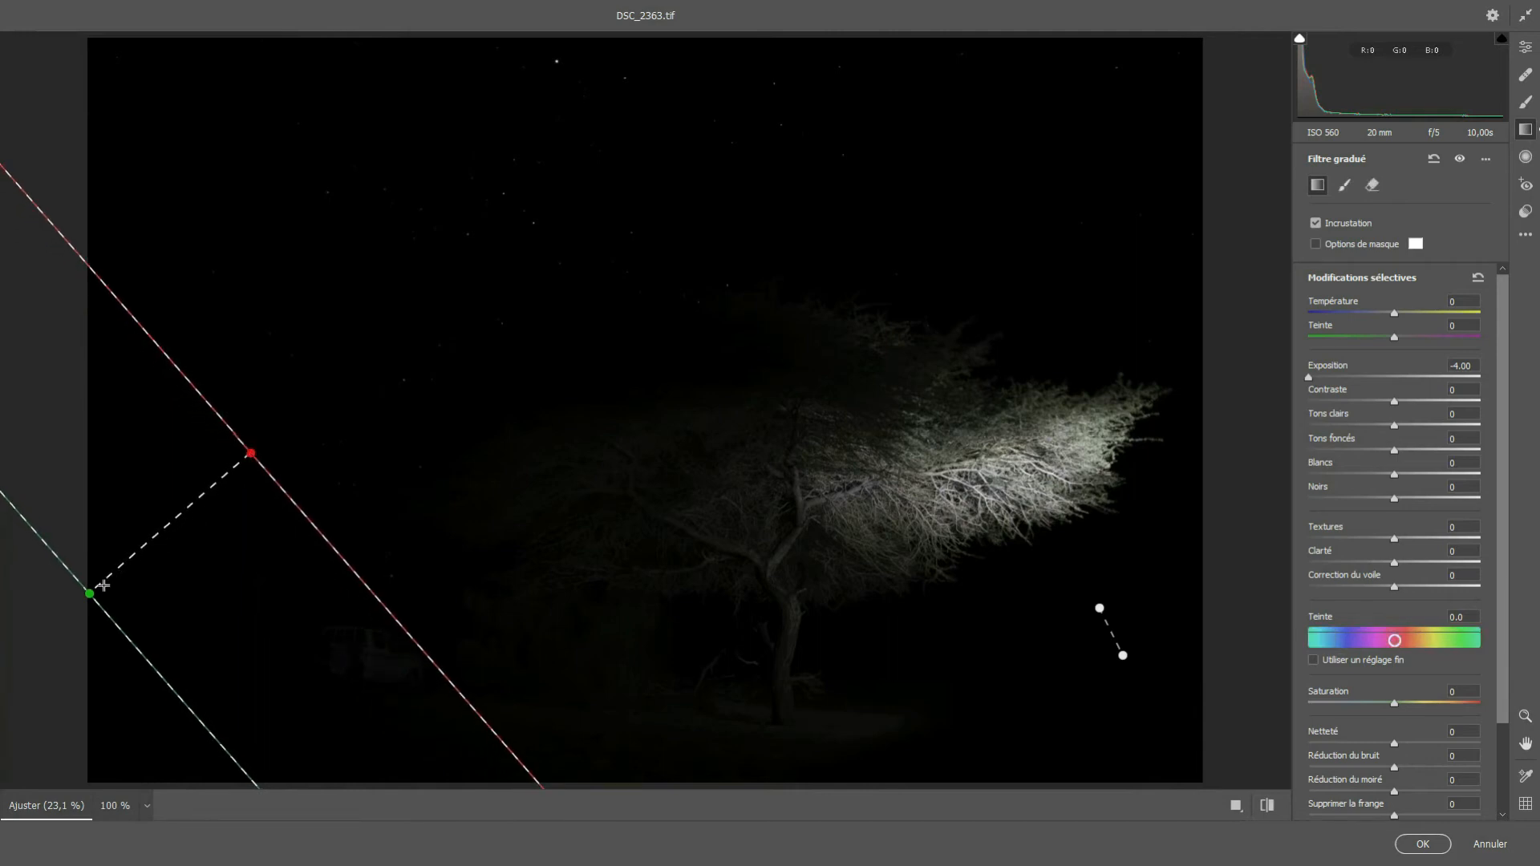
left_click_drag(90, 593, 216, 496)
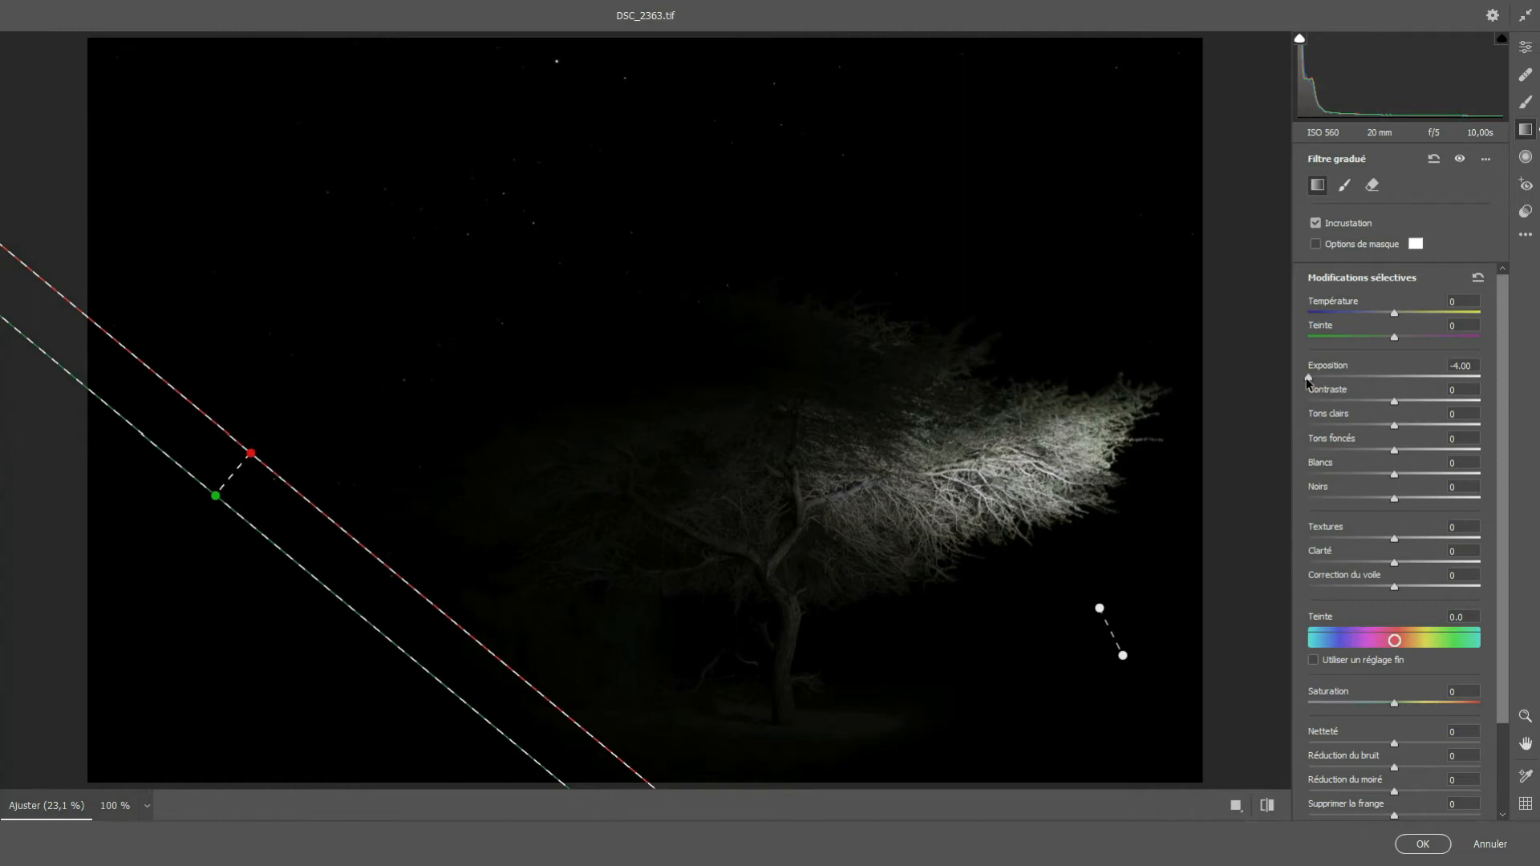
Step: Temporarily raise the vehicle-side graduated filter to +3.95 exposure to readjust its angle, restore -4.00 and apply the Camera Raw filter
left_click_drag(1307, 379, 1475, 373)
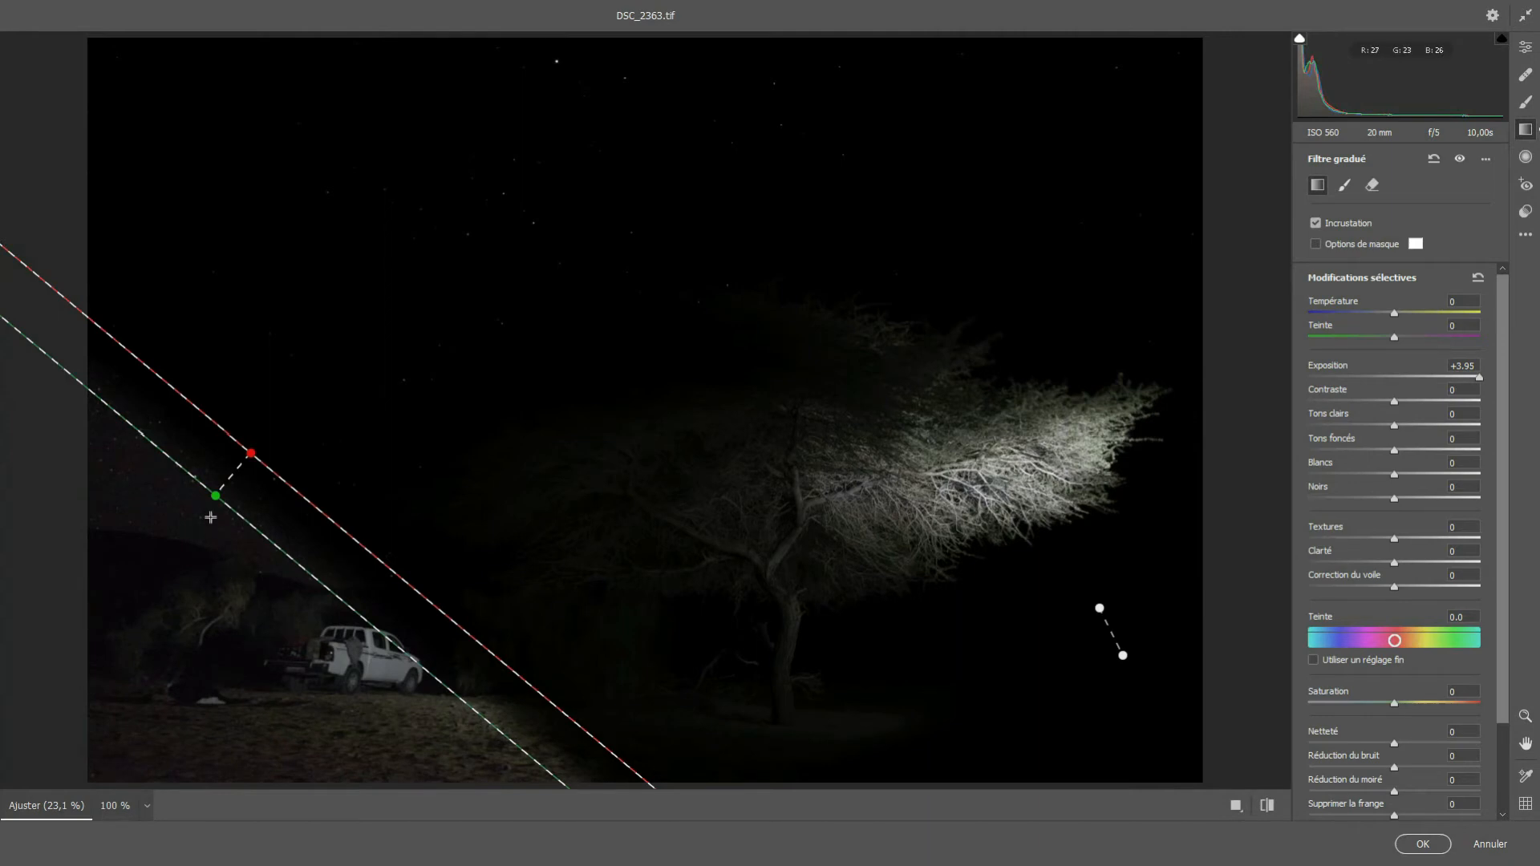
left_click_drag(217, 500, 220, 502)
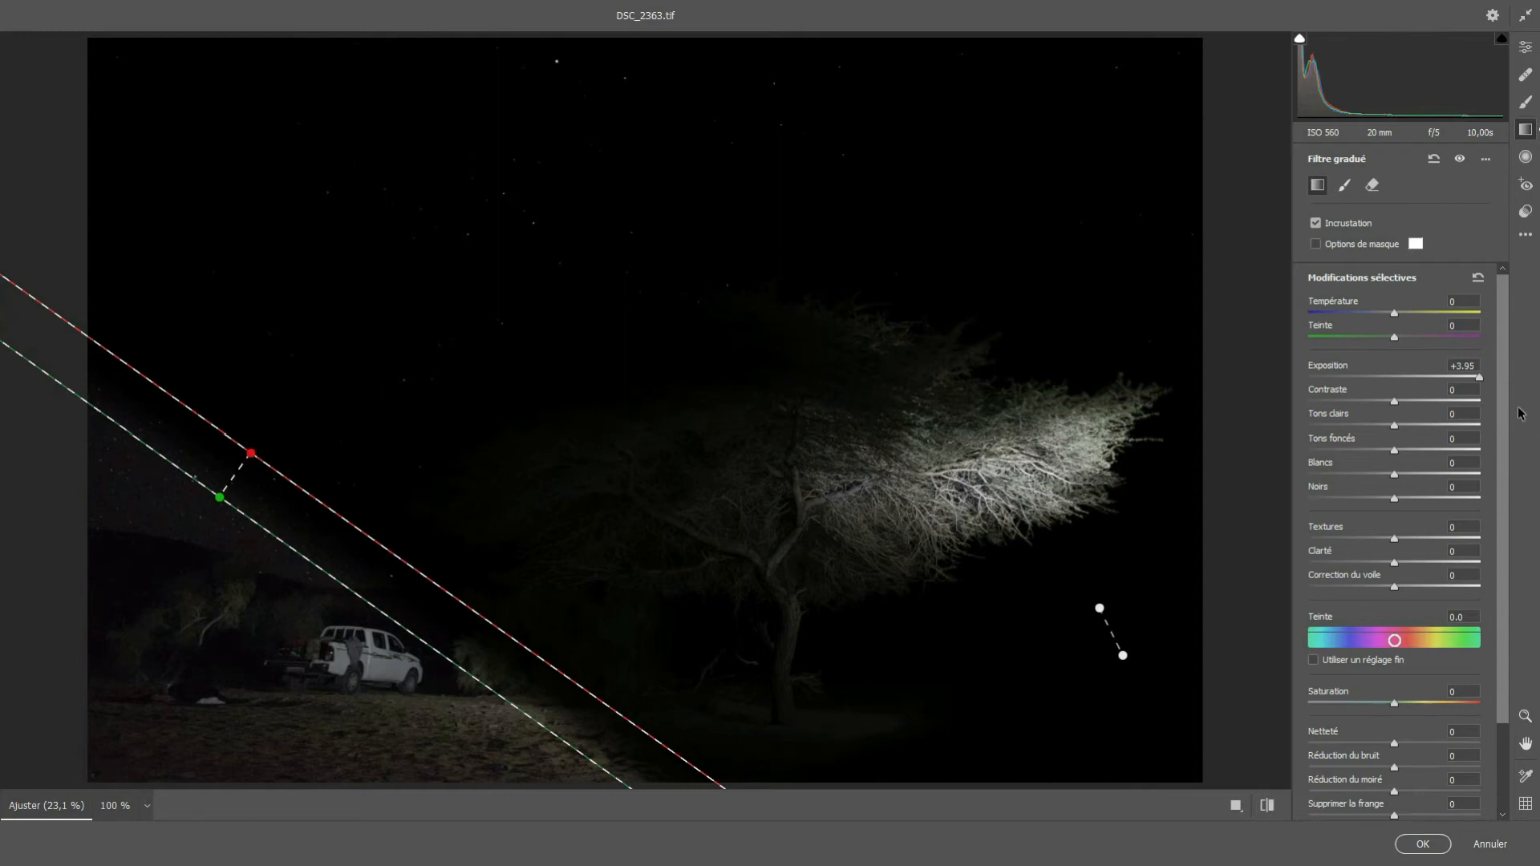
left_click_drag(1478, 377, 1307, 383)
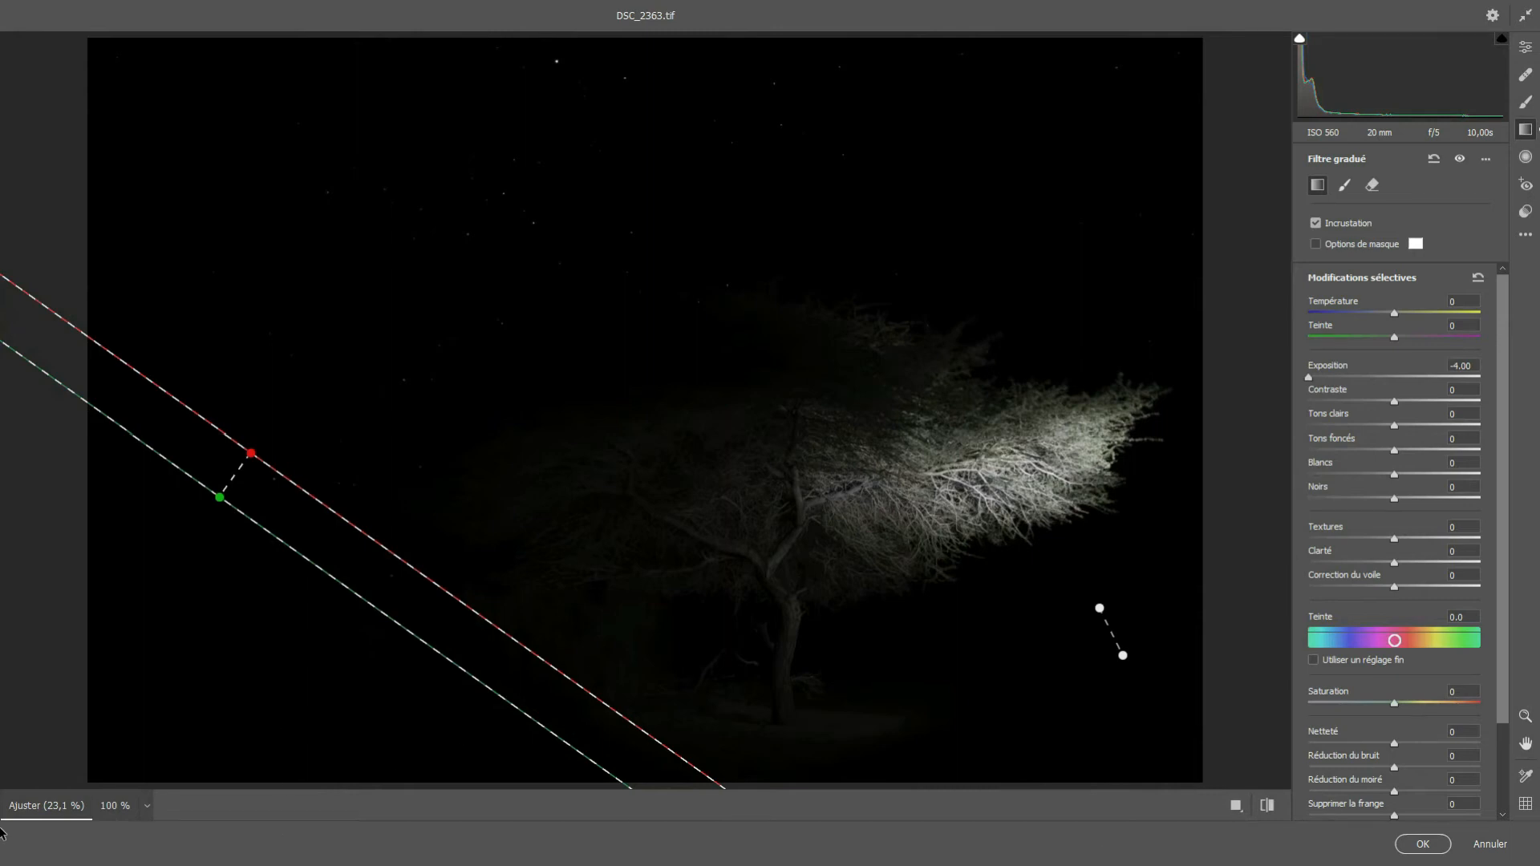
left_click(1423, 848)
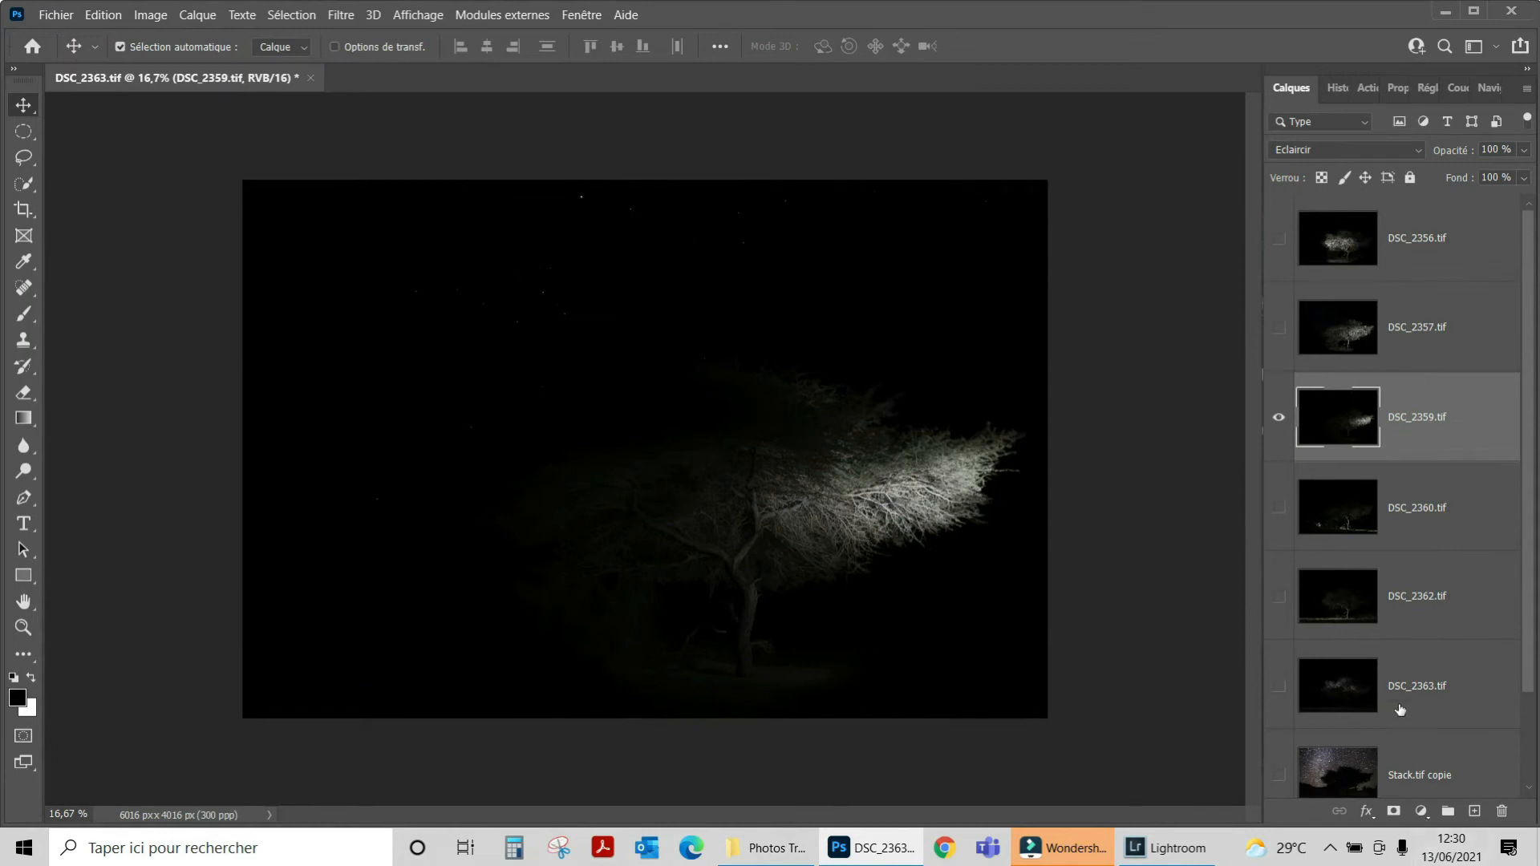
Step: Hide DSC_2359.tif, show and select the DSC_2360.tif layer, and open the Camera Raw filter on it
left_click(1279, 417)
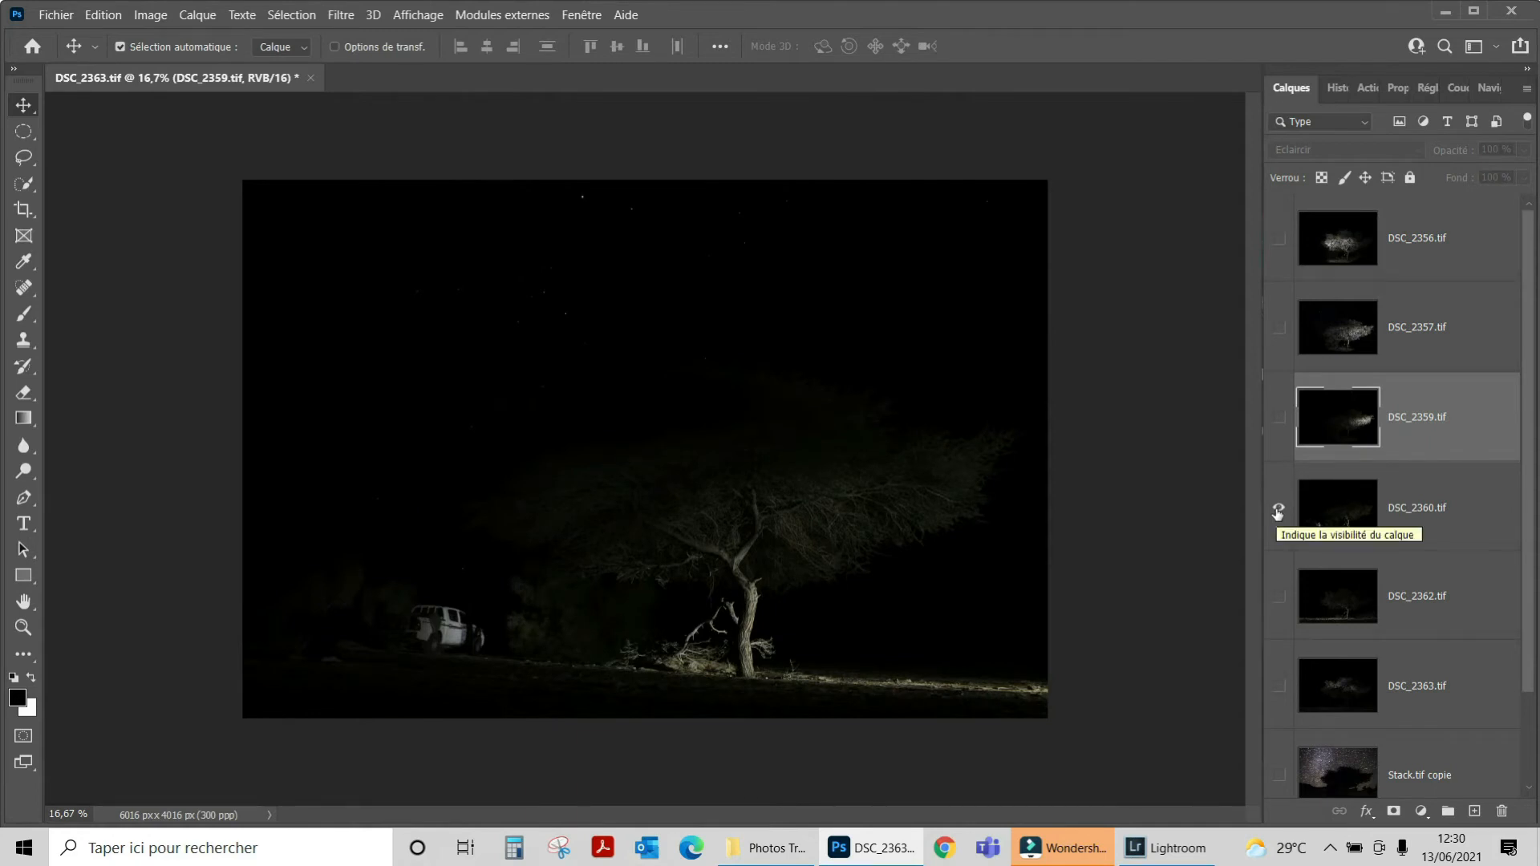
left_click(1336, 503)
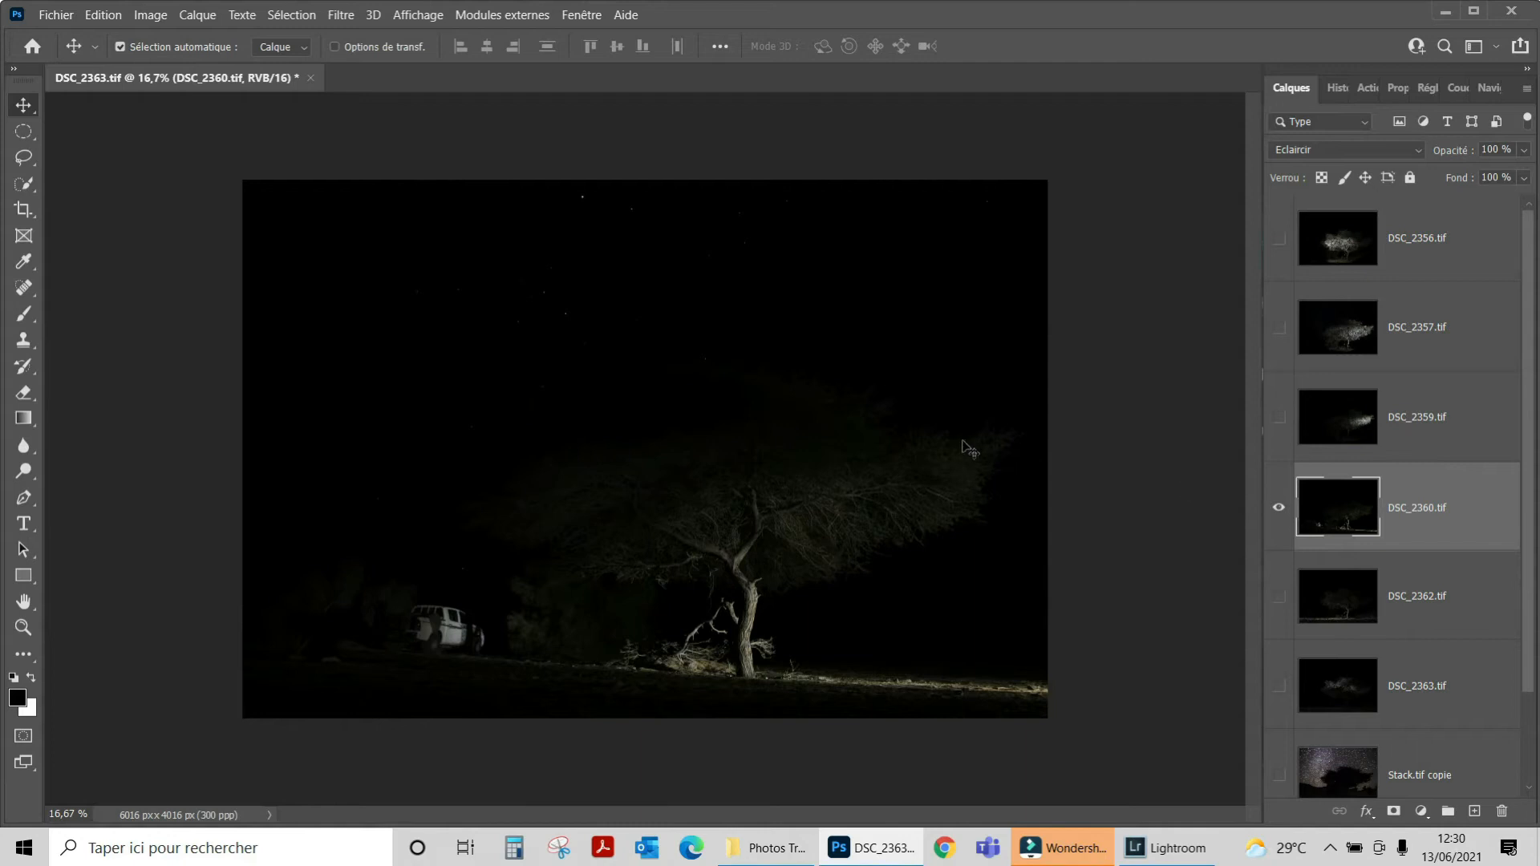
left_click(341, 15)
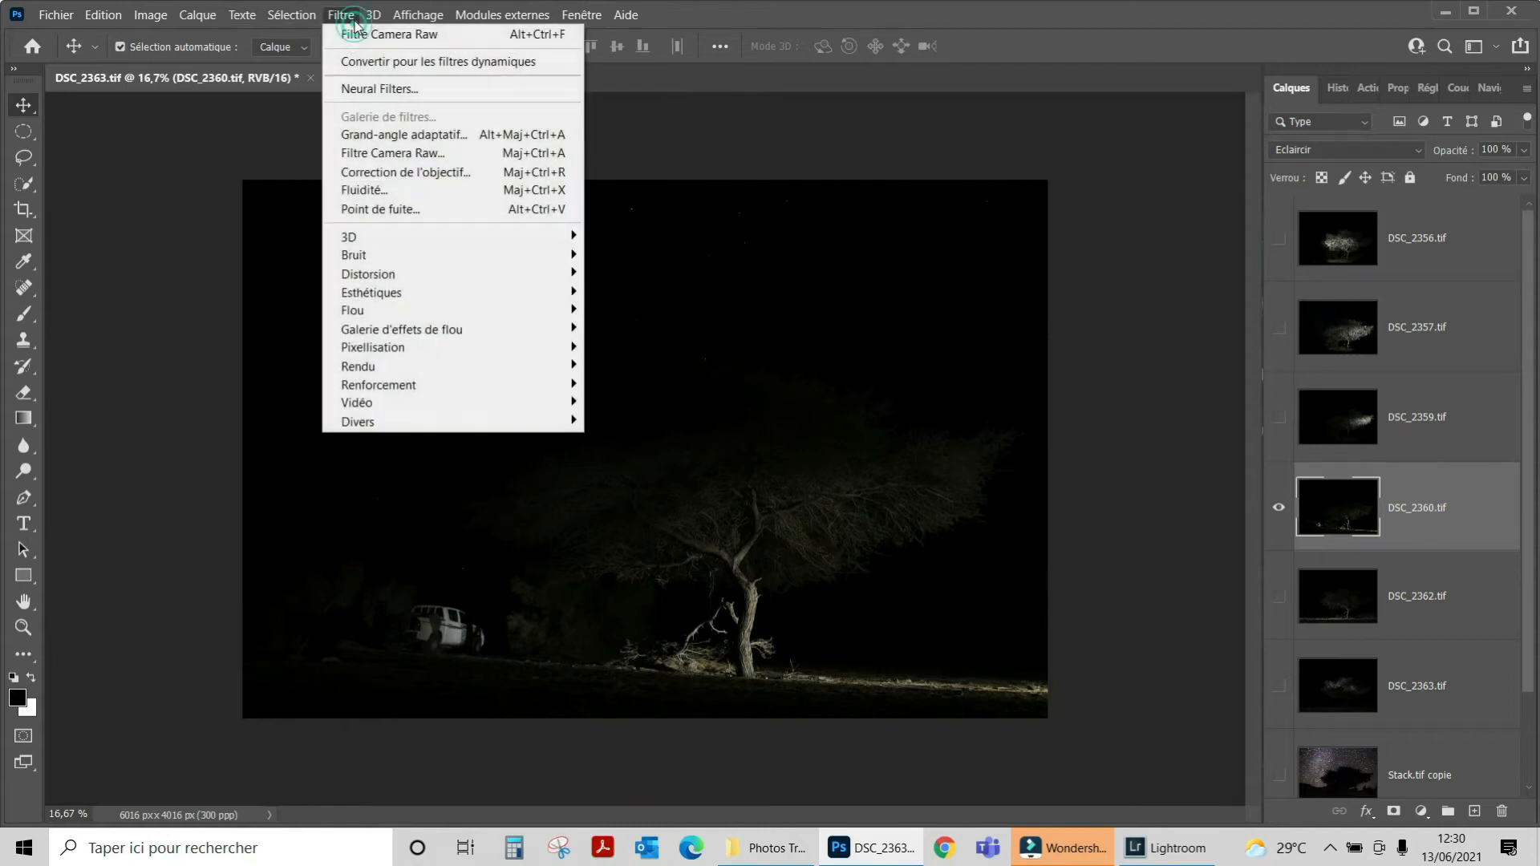
left_click(386, 154)
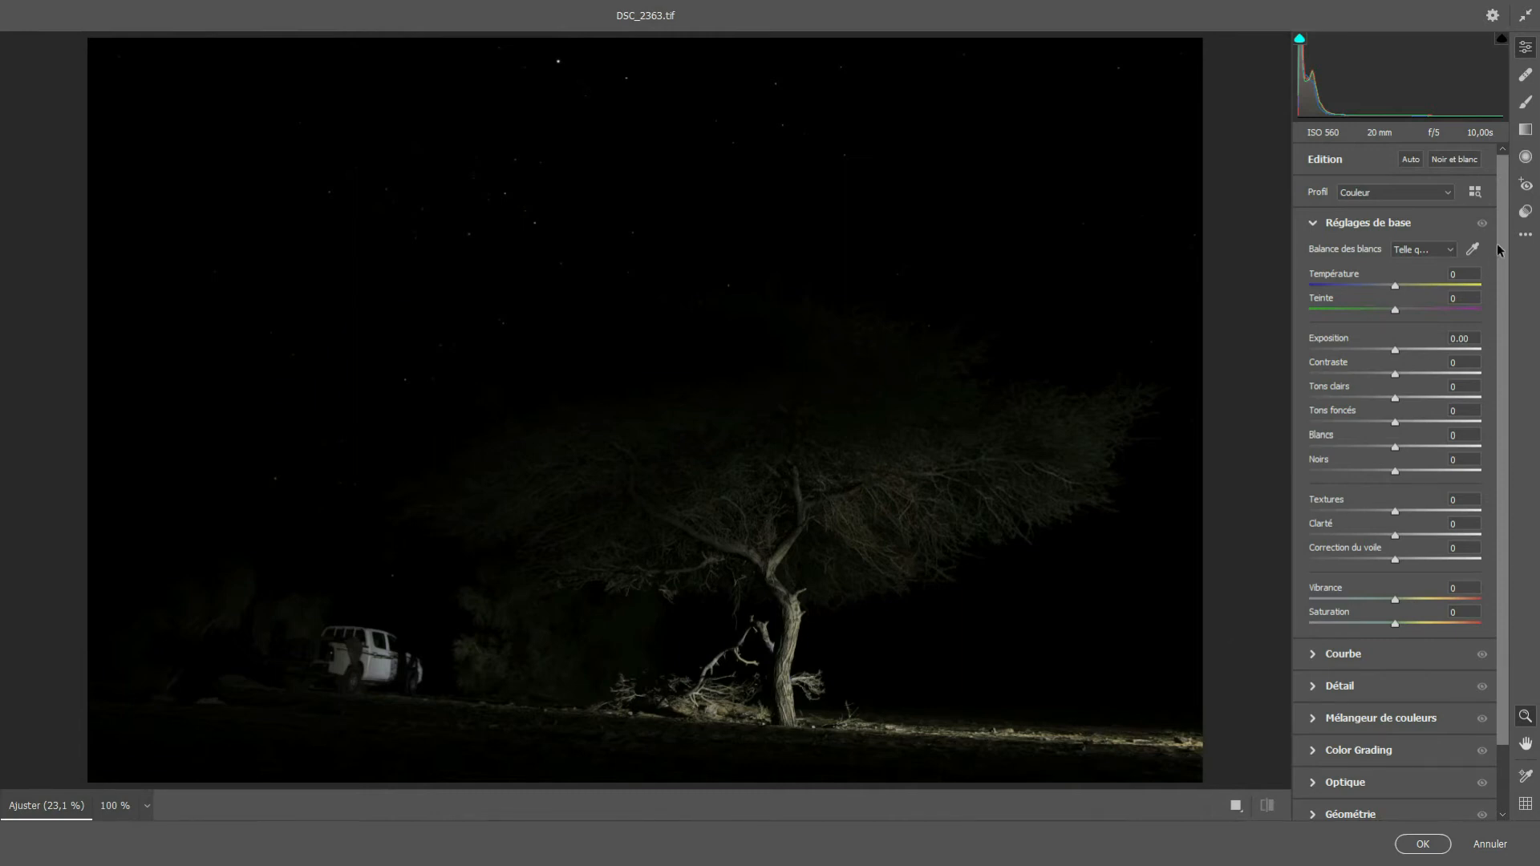
Step: Add a graduated filter at -4.00 exposure over the lit lower-right ground, narrowing its transition and angling its edge just right of the trunk
left_click(1525, 129)
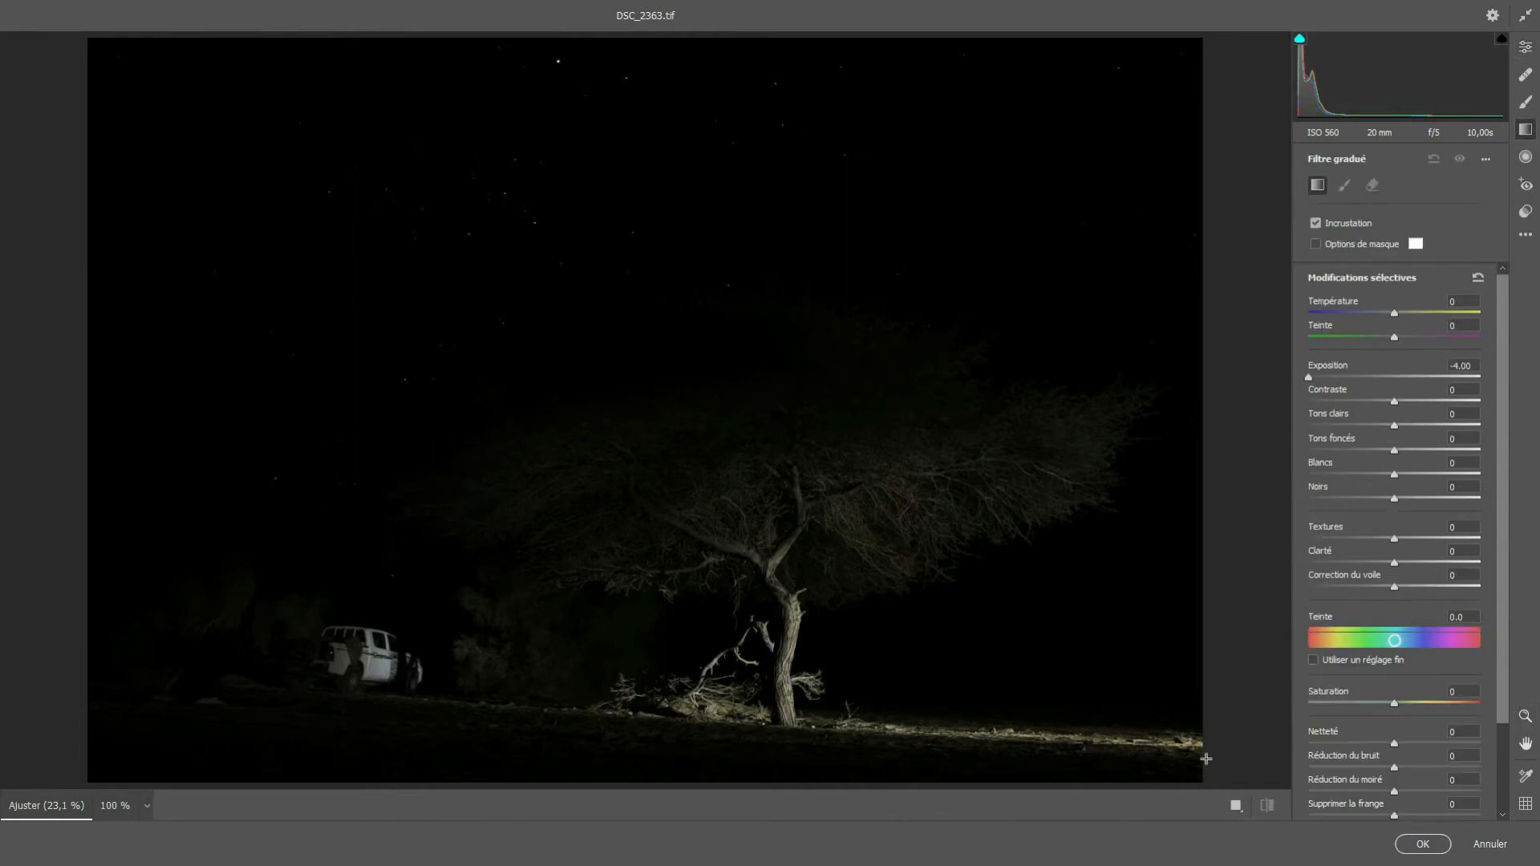
left_click_drag(1198, 758, 1013, 575)
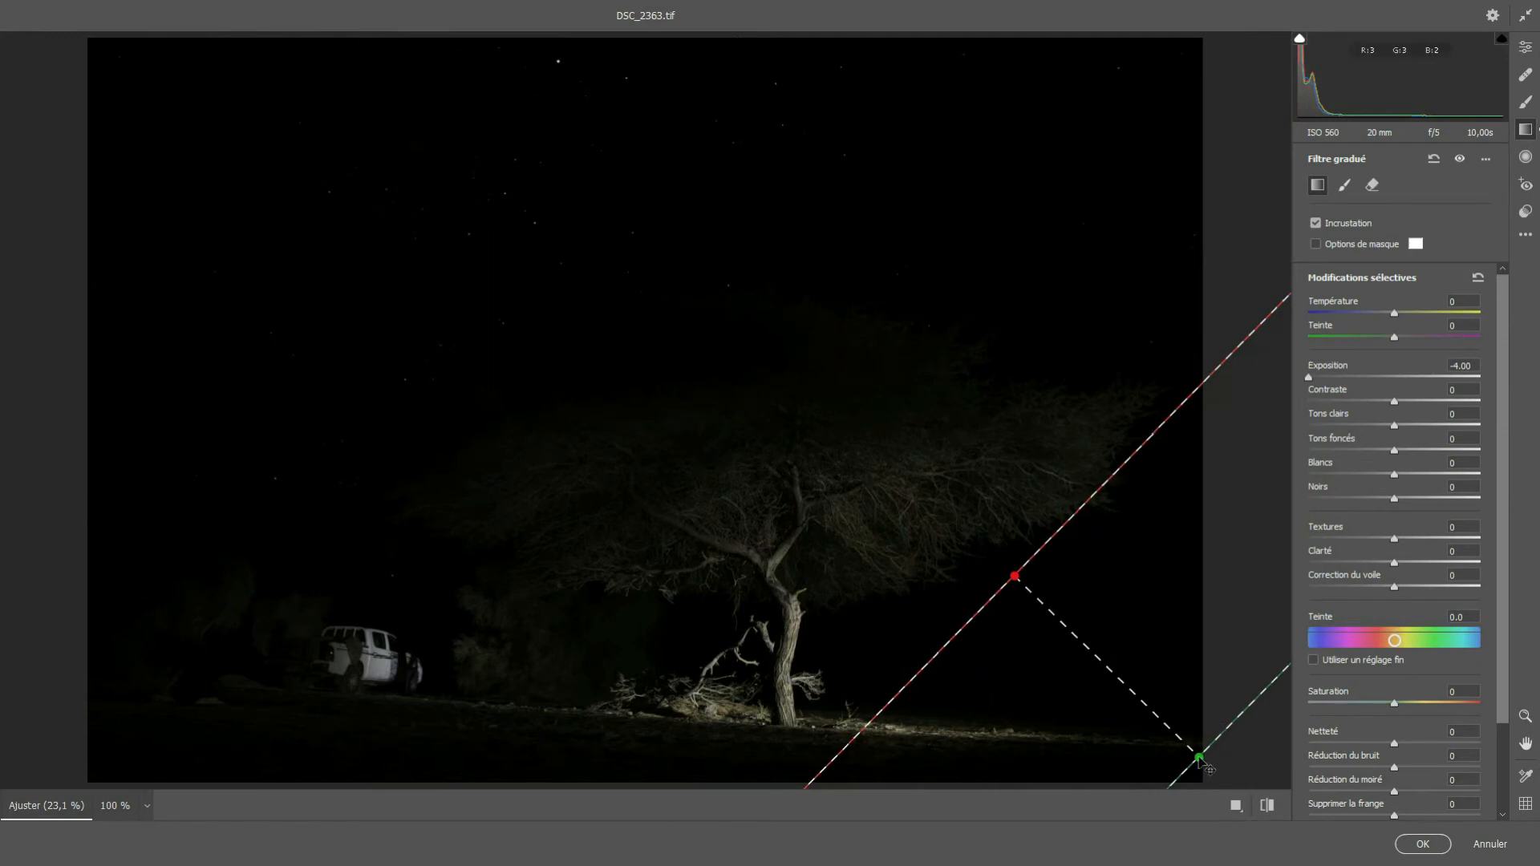
left_click_drag(1198, 757, 1055, 632)
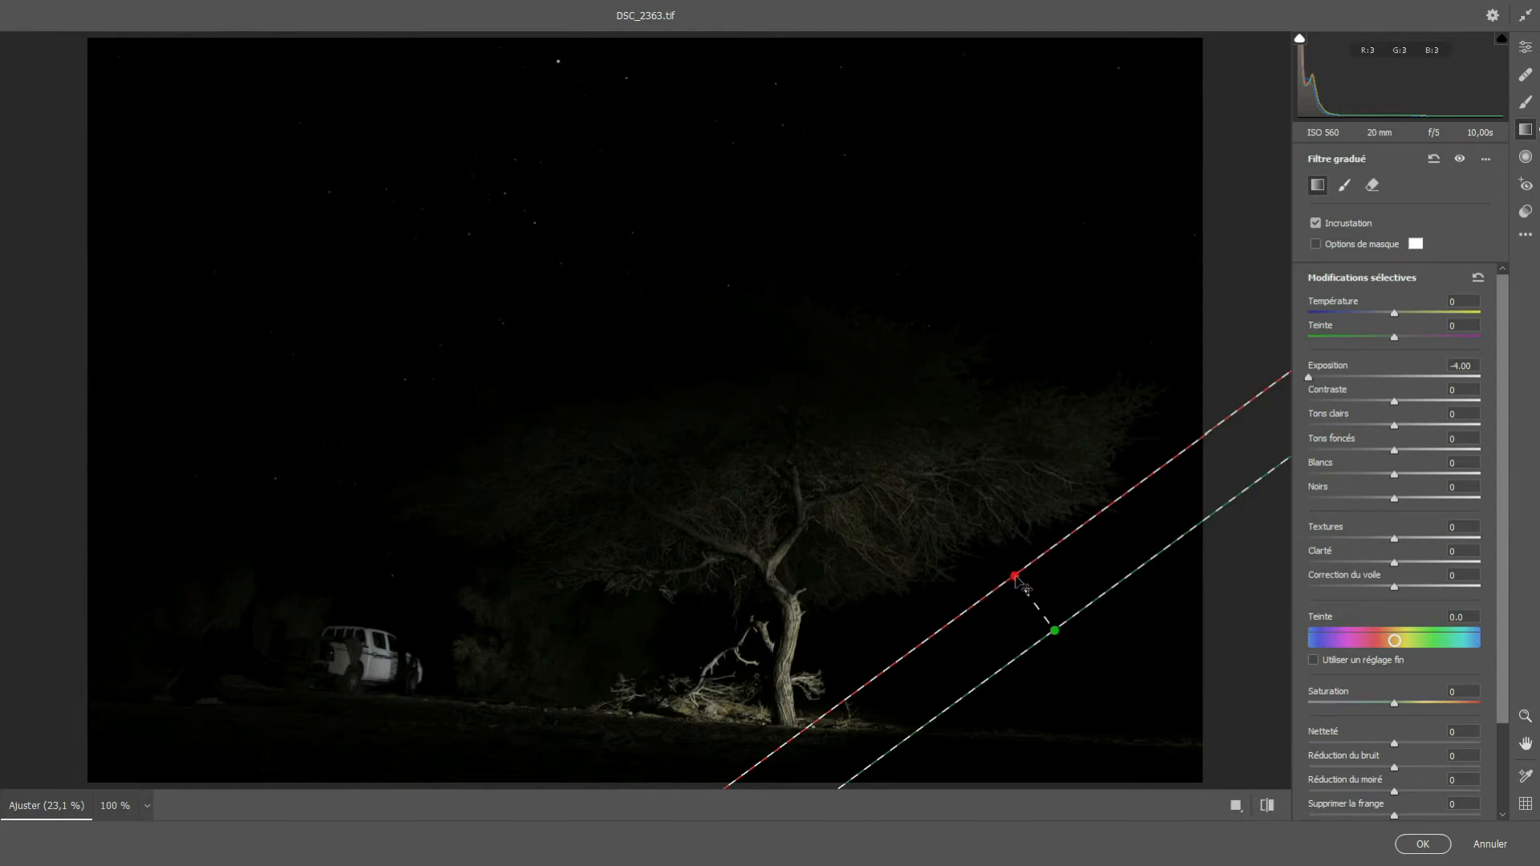
left_click_drag(1016, 577, 1038, 599)
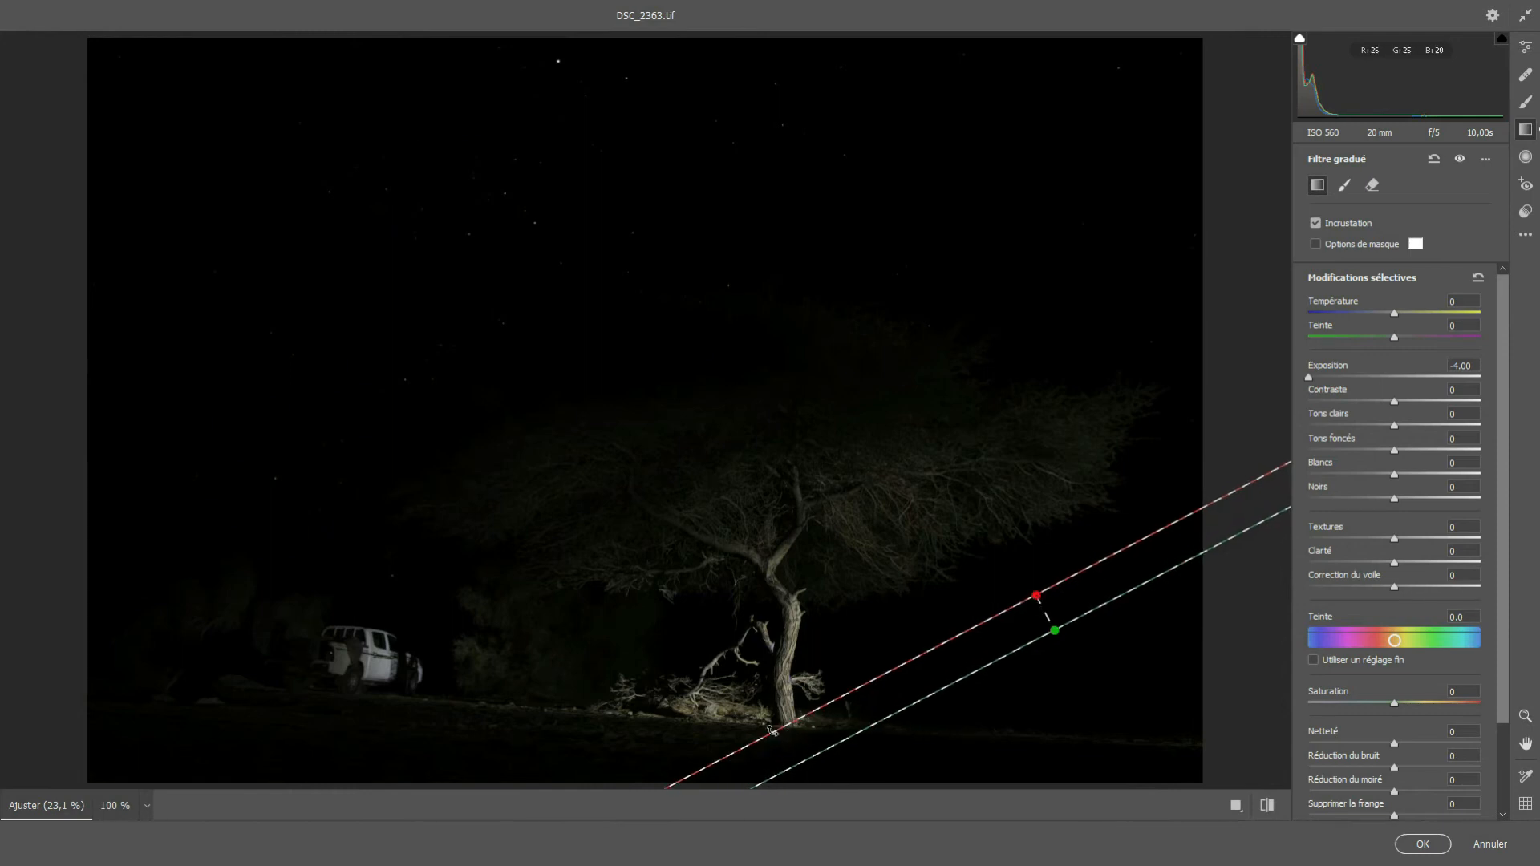
left_click_drag(771, 730, 801, 759)
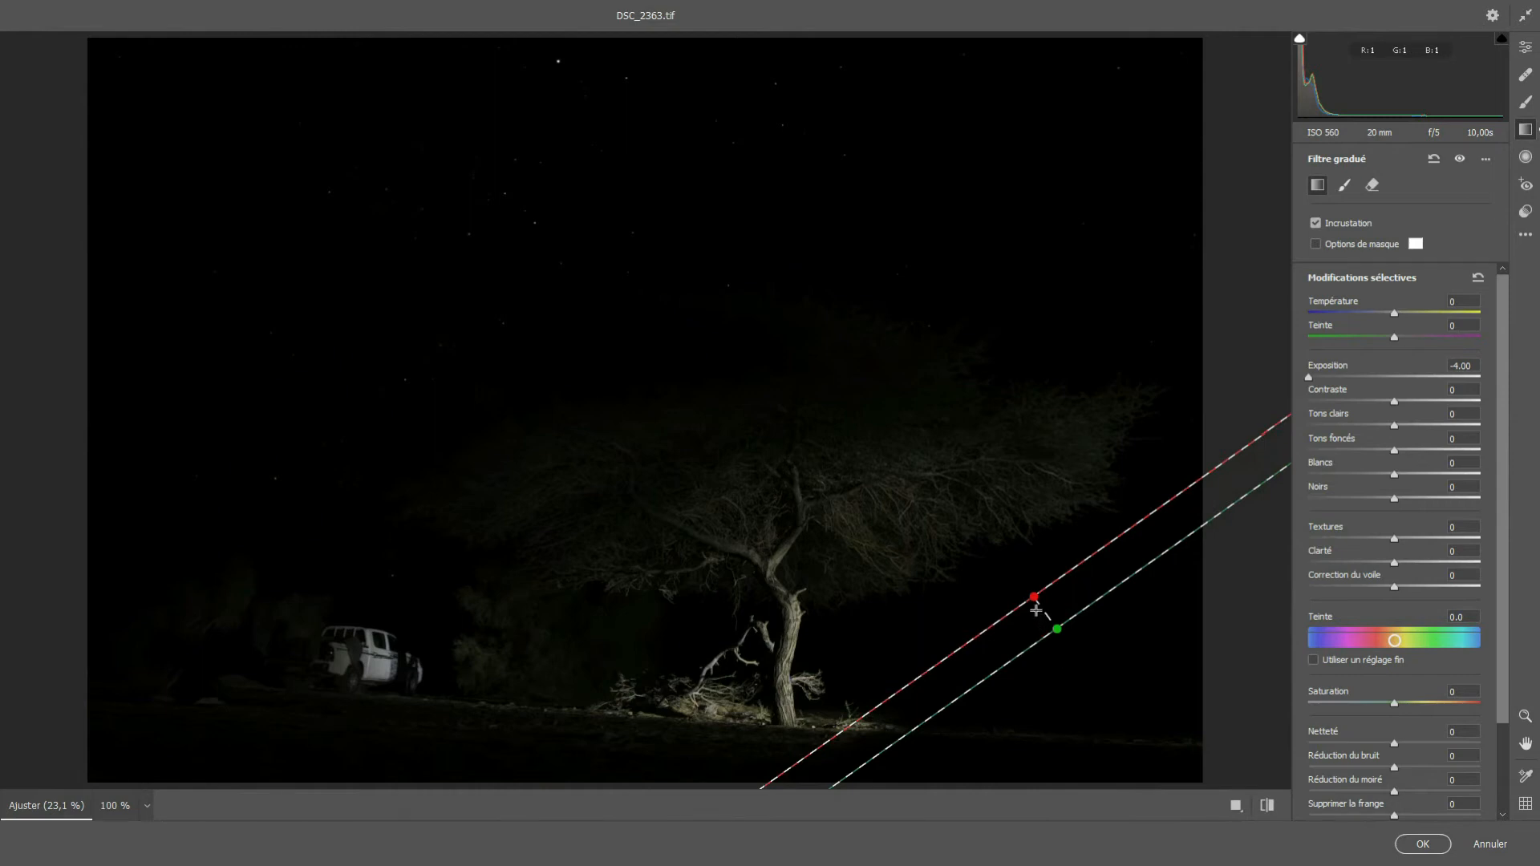
left_click_drag(1035, 600, 1041, 607)
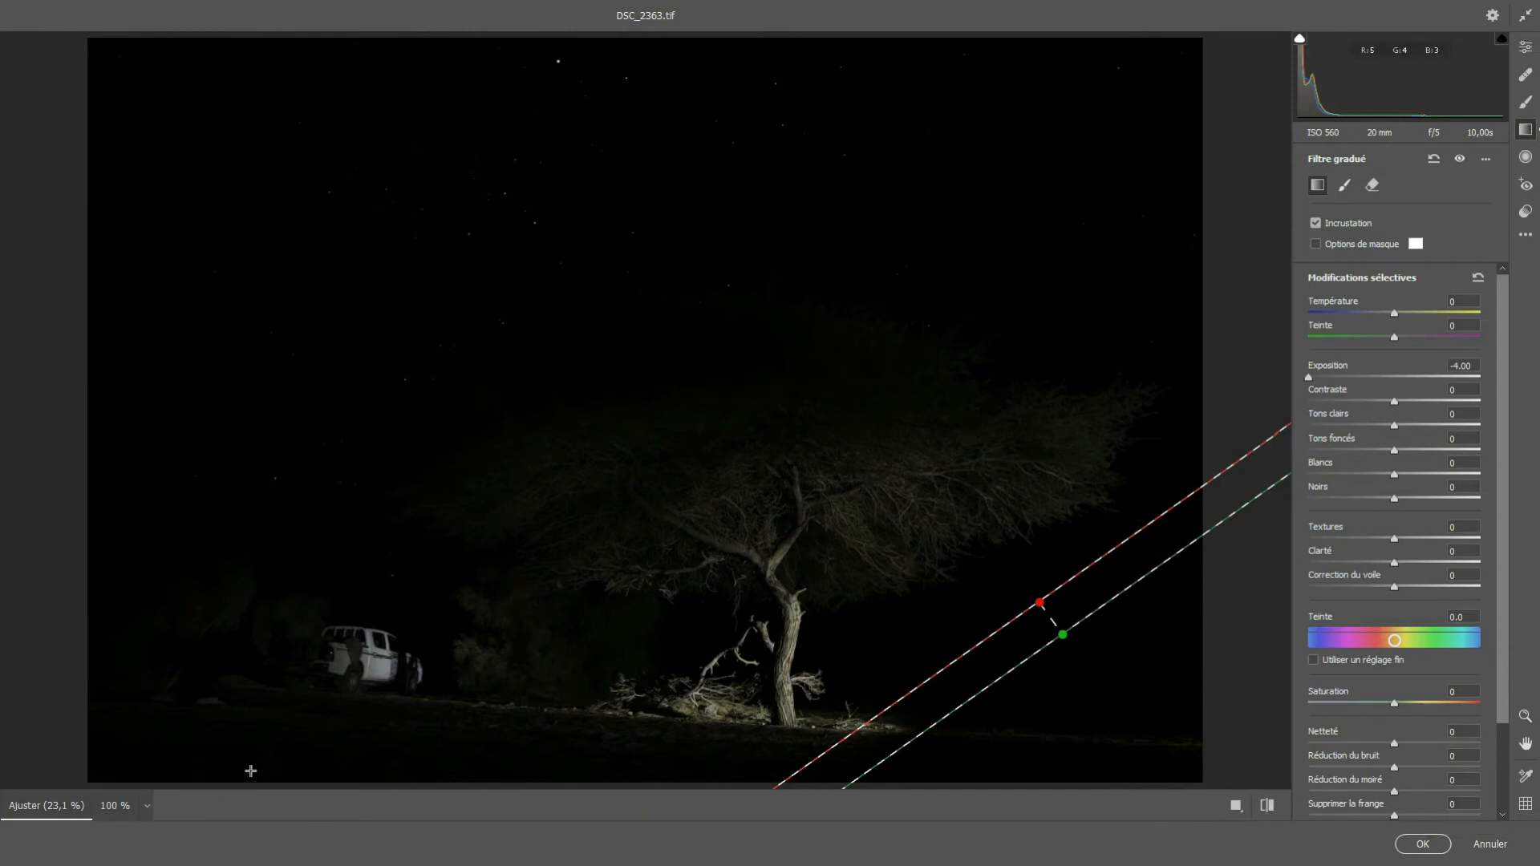
Step: Darken the vehicle area with a narrow -4.00 graduated filter, temporarily raising it to +4.00 to check its placement, and apply Camera Raw
left_click_drag(201, 774, 402, 619)
left_click_drag(203, 776, 389, 655)
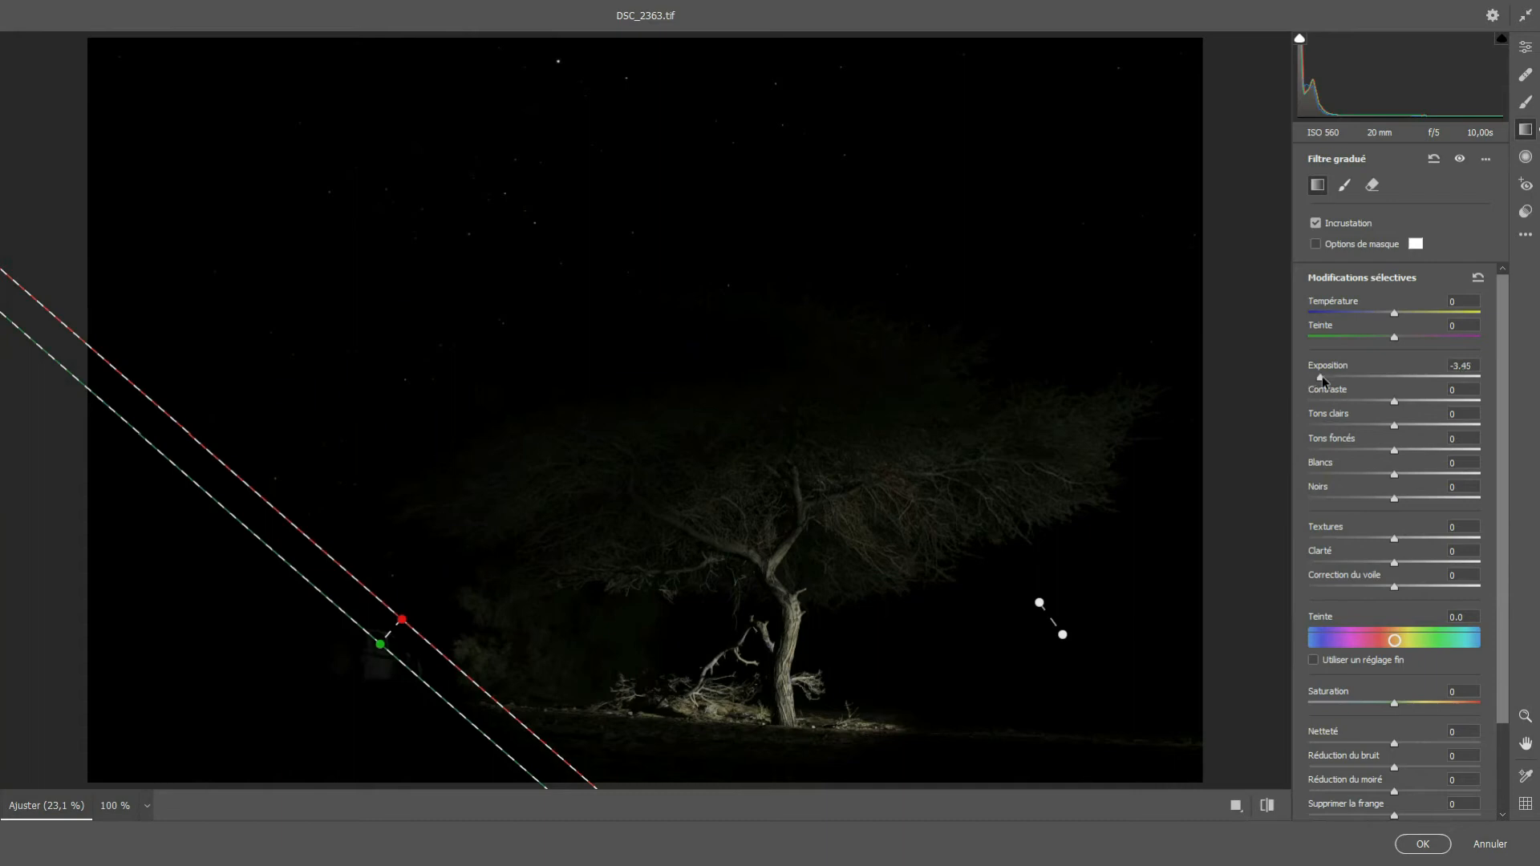
left_click_drag(1349, 377, 1488, 382)
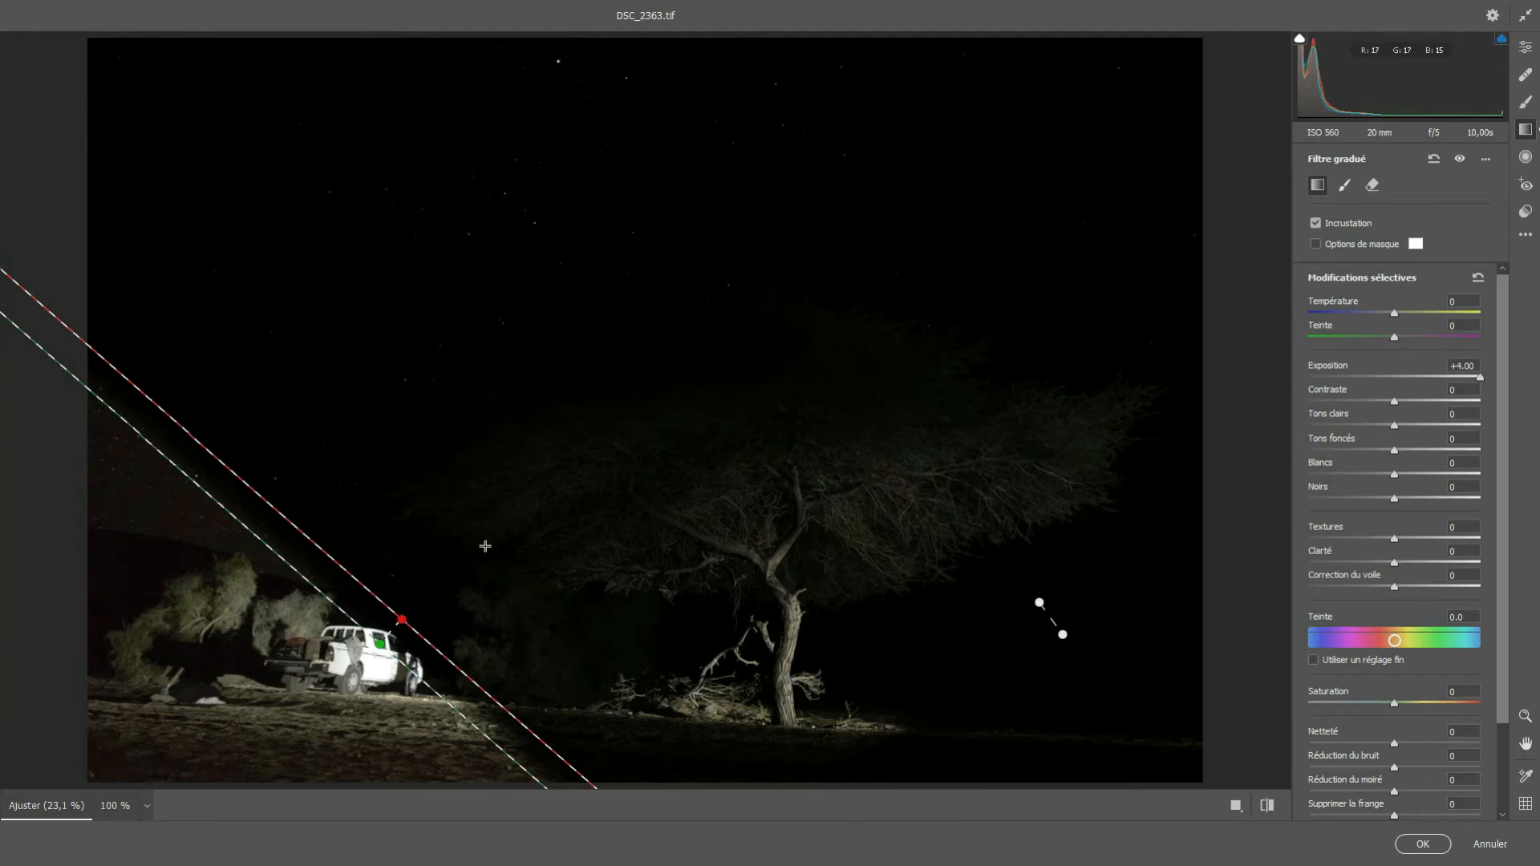
left_click_drag(383, 641, 399, 633)
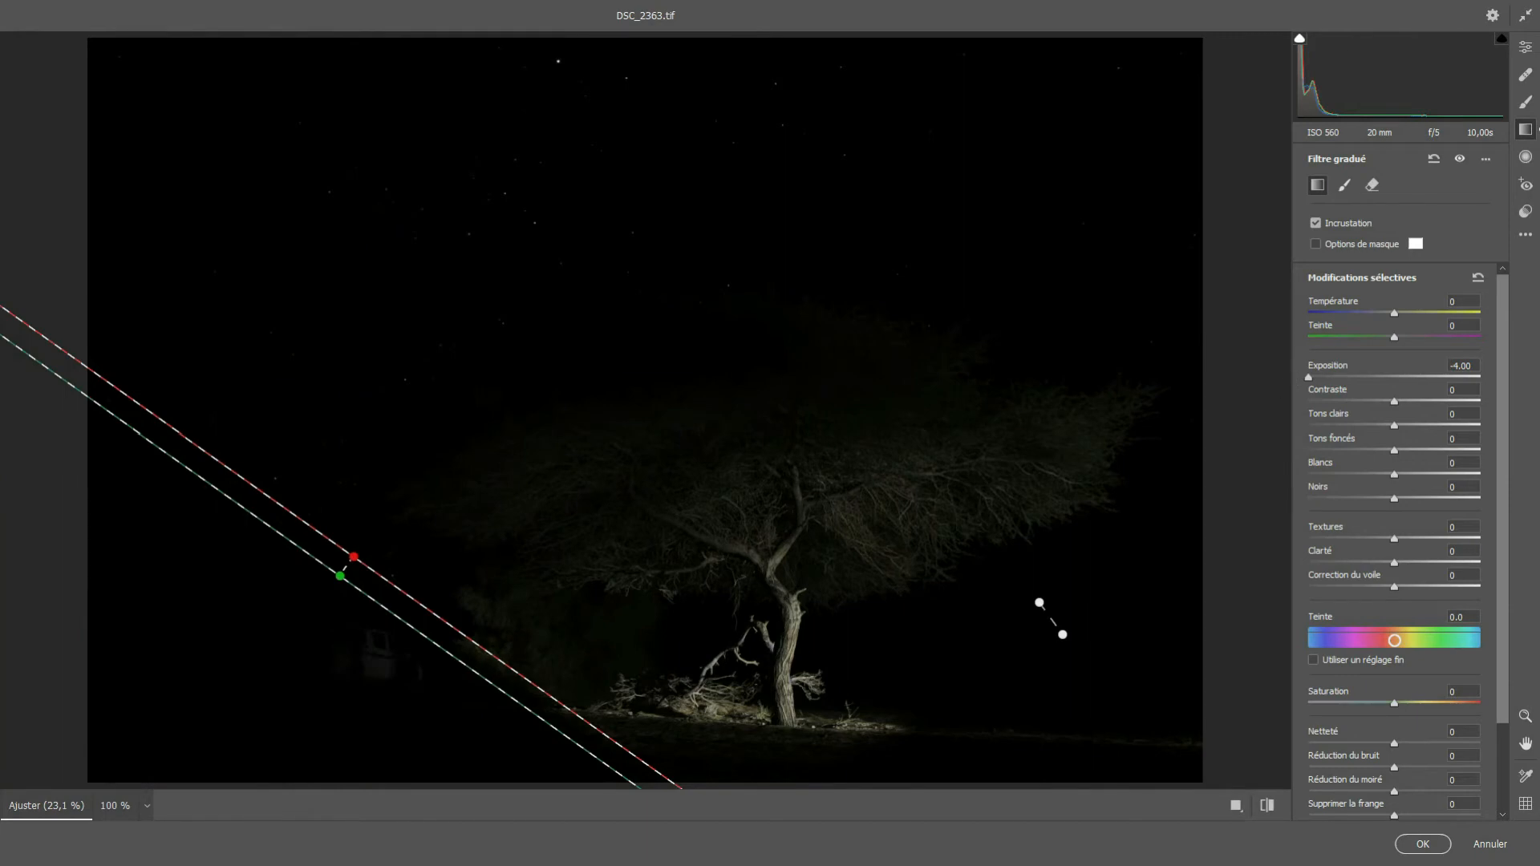
left_click(1423, 844)
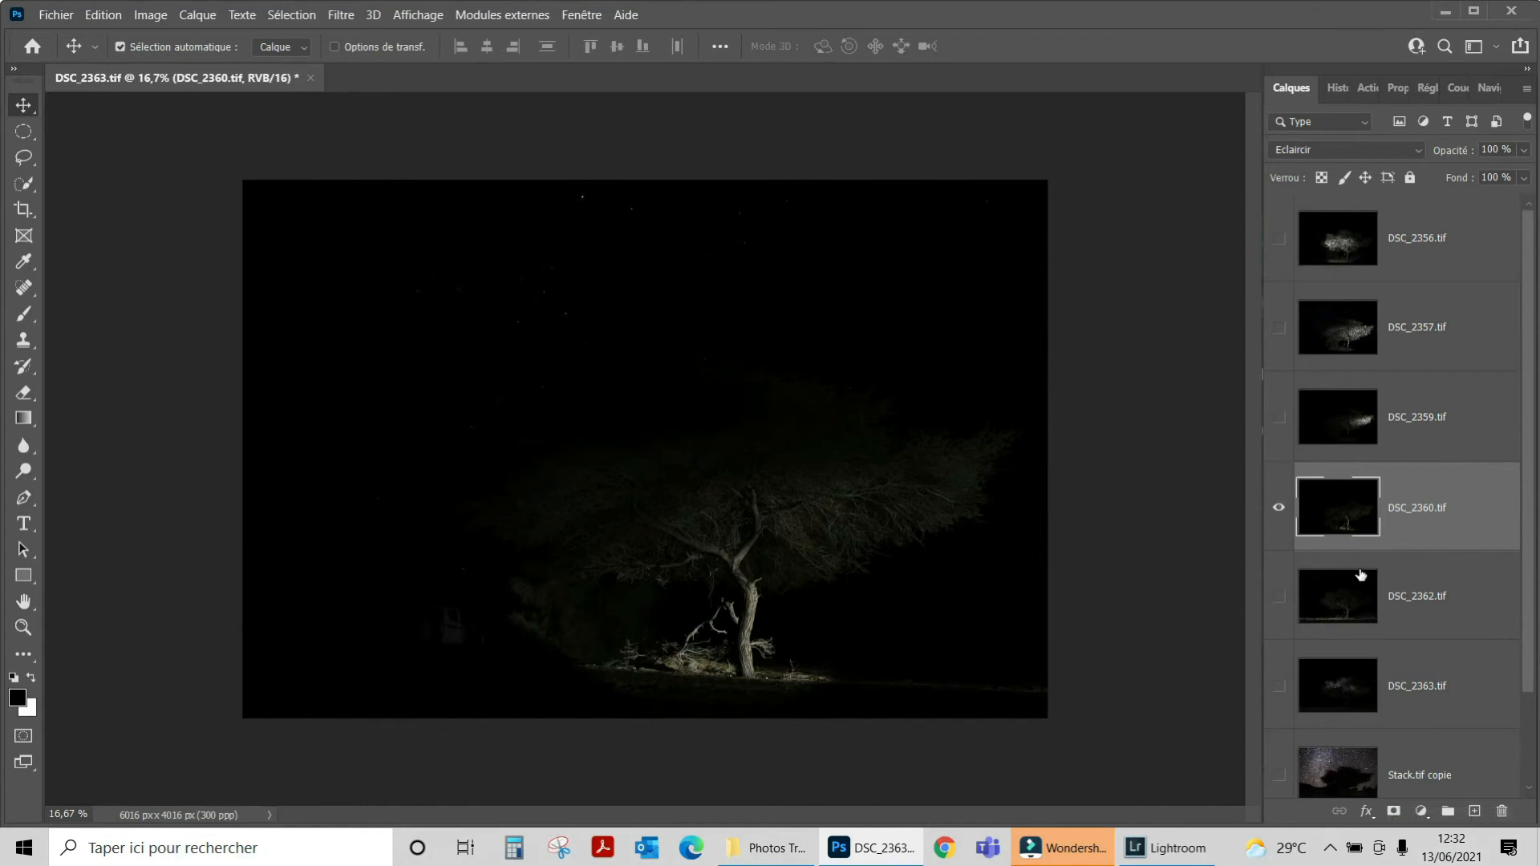
Step: Hide DSC_2360.tif, show and select the DSC_2362.tif layer, and open the Camera Raw filter on it
left_click(1332, 600)
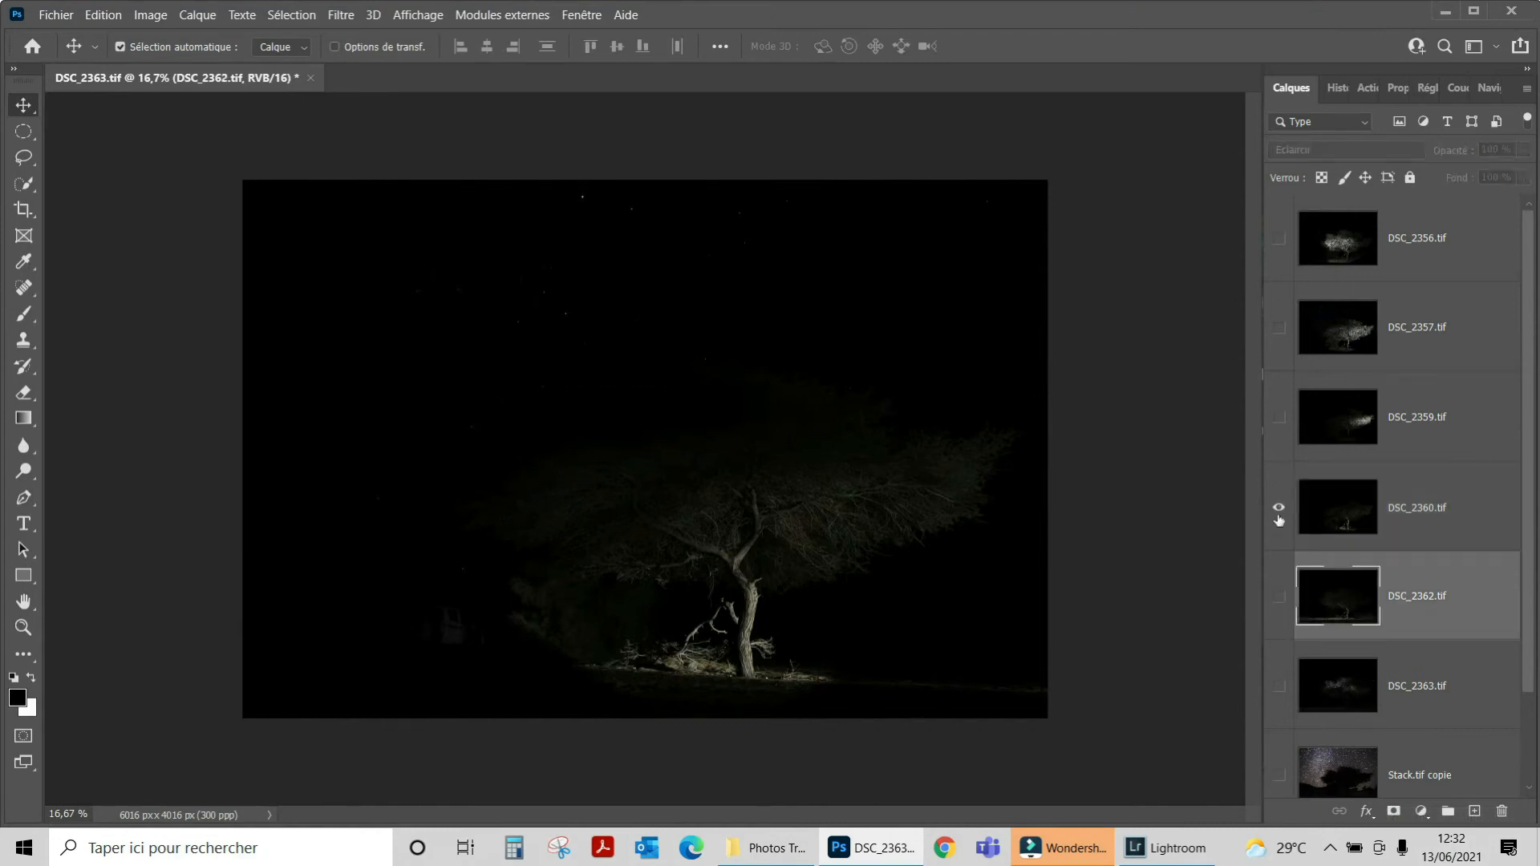
left_click(1281, 514)
left_click(1279, 598)
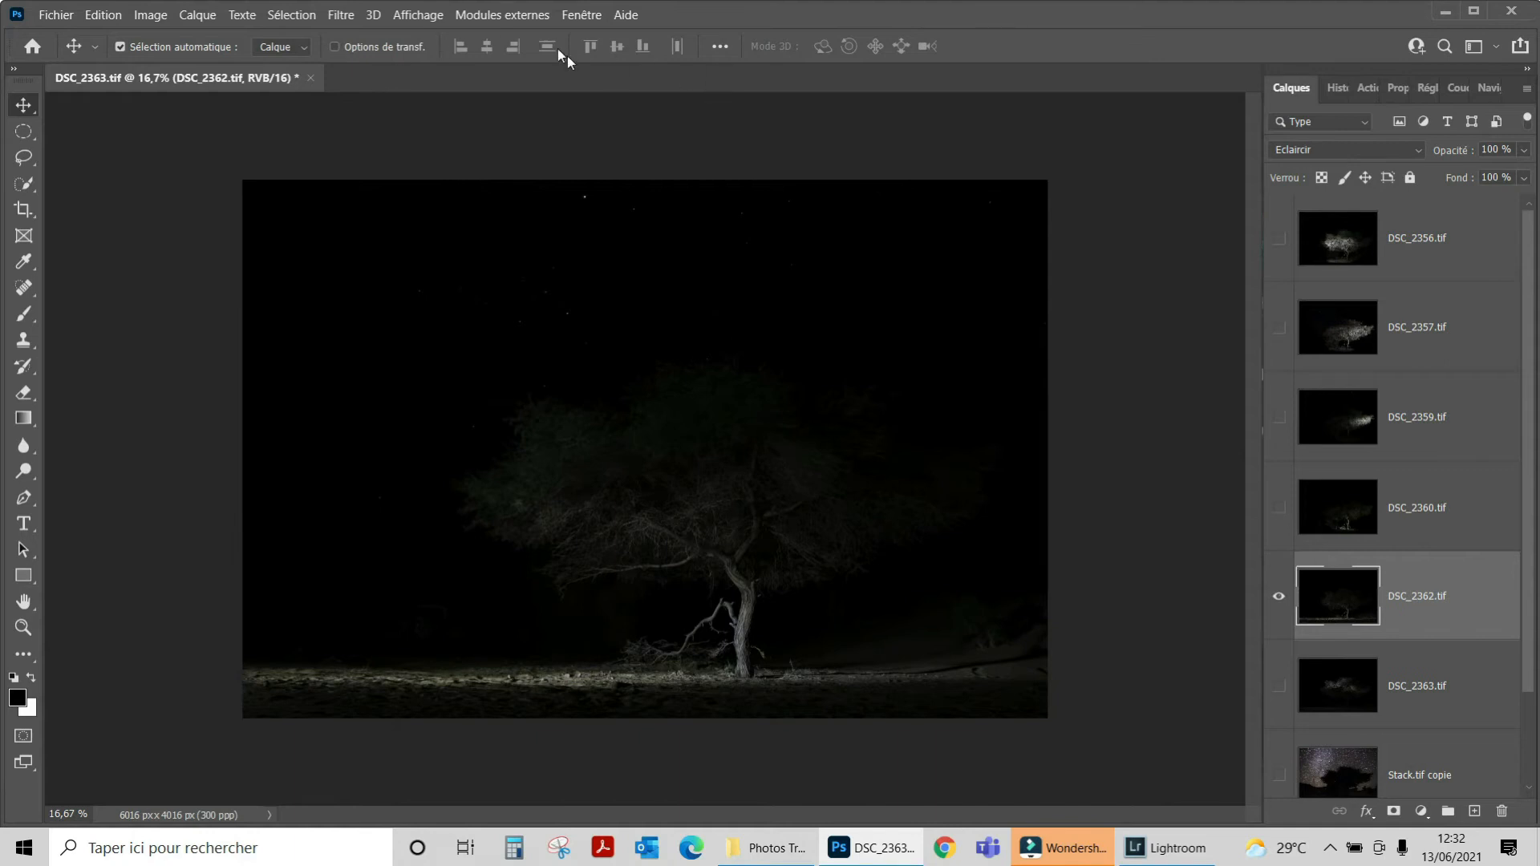
left_click(342, 15)
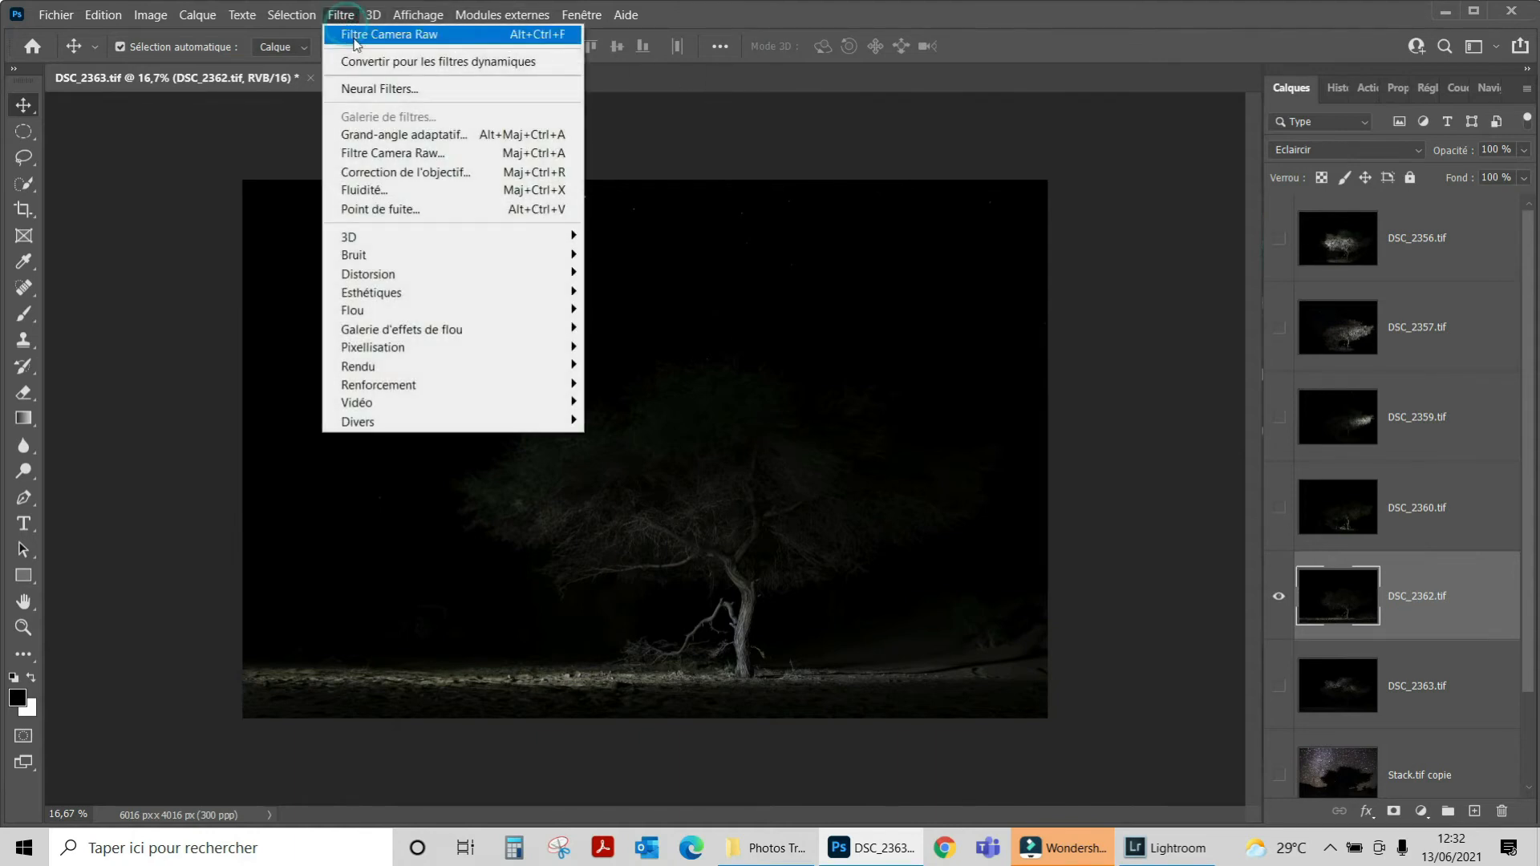
left_click(380, 160)
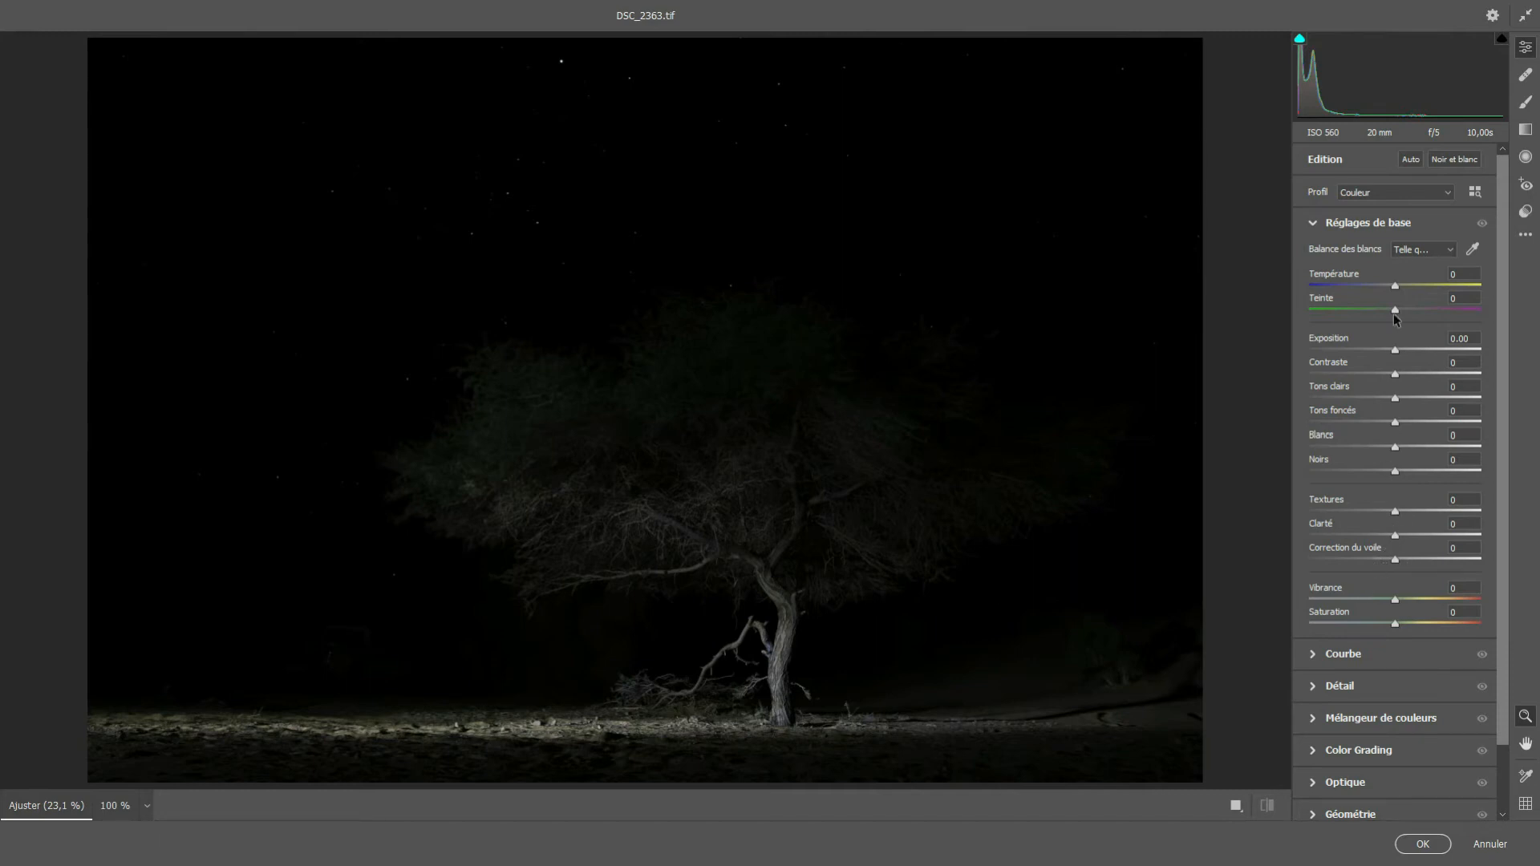
Step: Add a graduated filter at -4.00 exposure over the lower-left ground, narrowing its transition and angling it clear of the tree base
left_click(1526, 129)
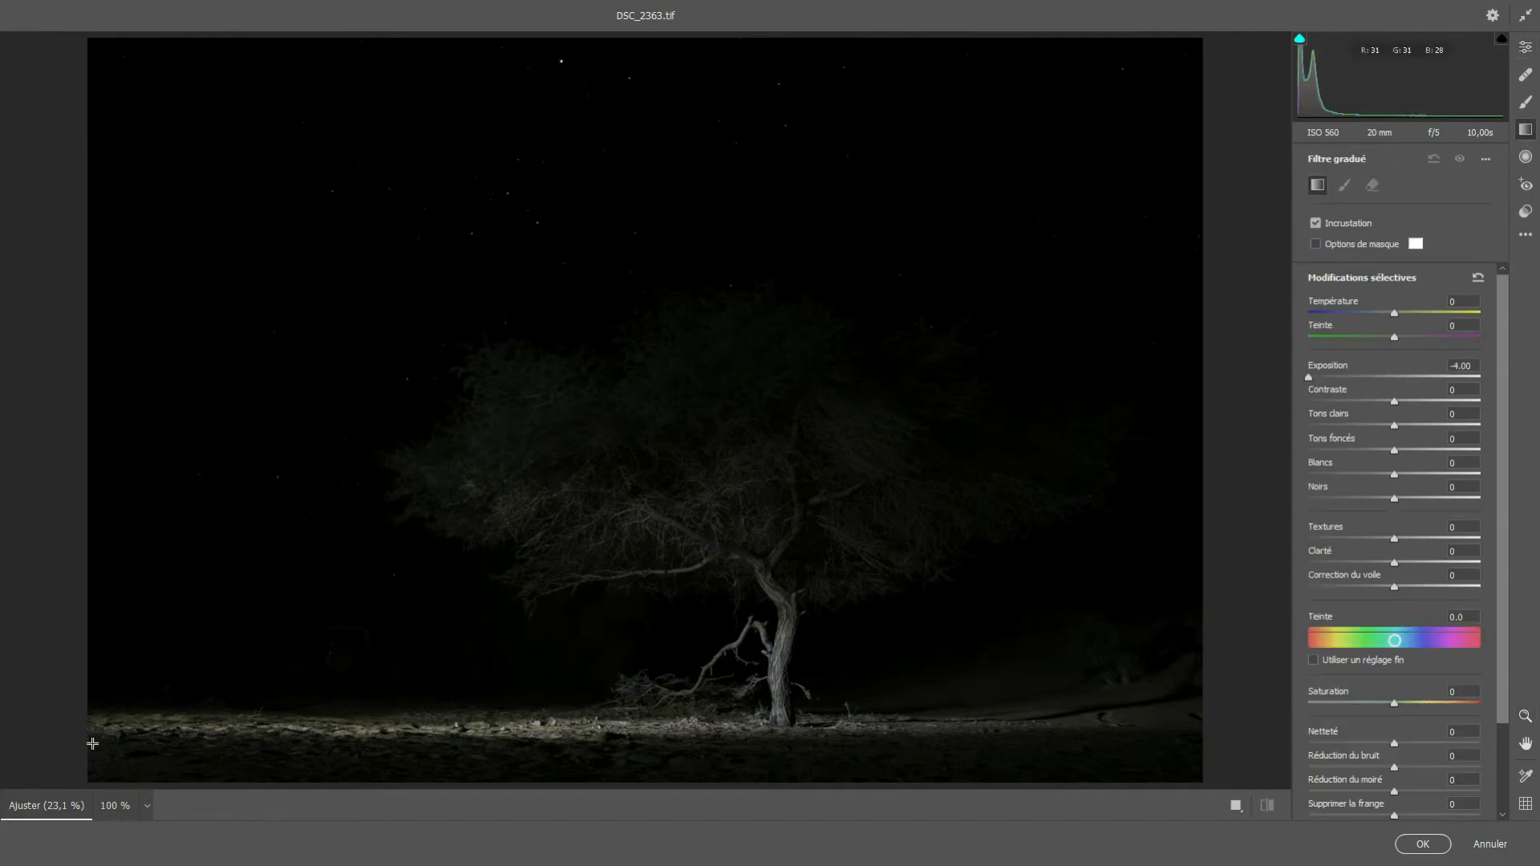
left_click_drag(103, 771, 300, 564)
left_click_drag(317, 540, 339, 516)
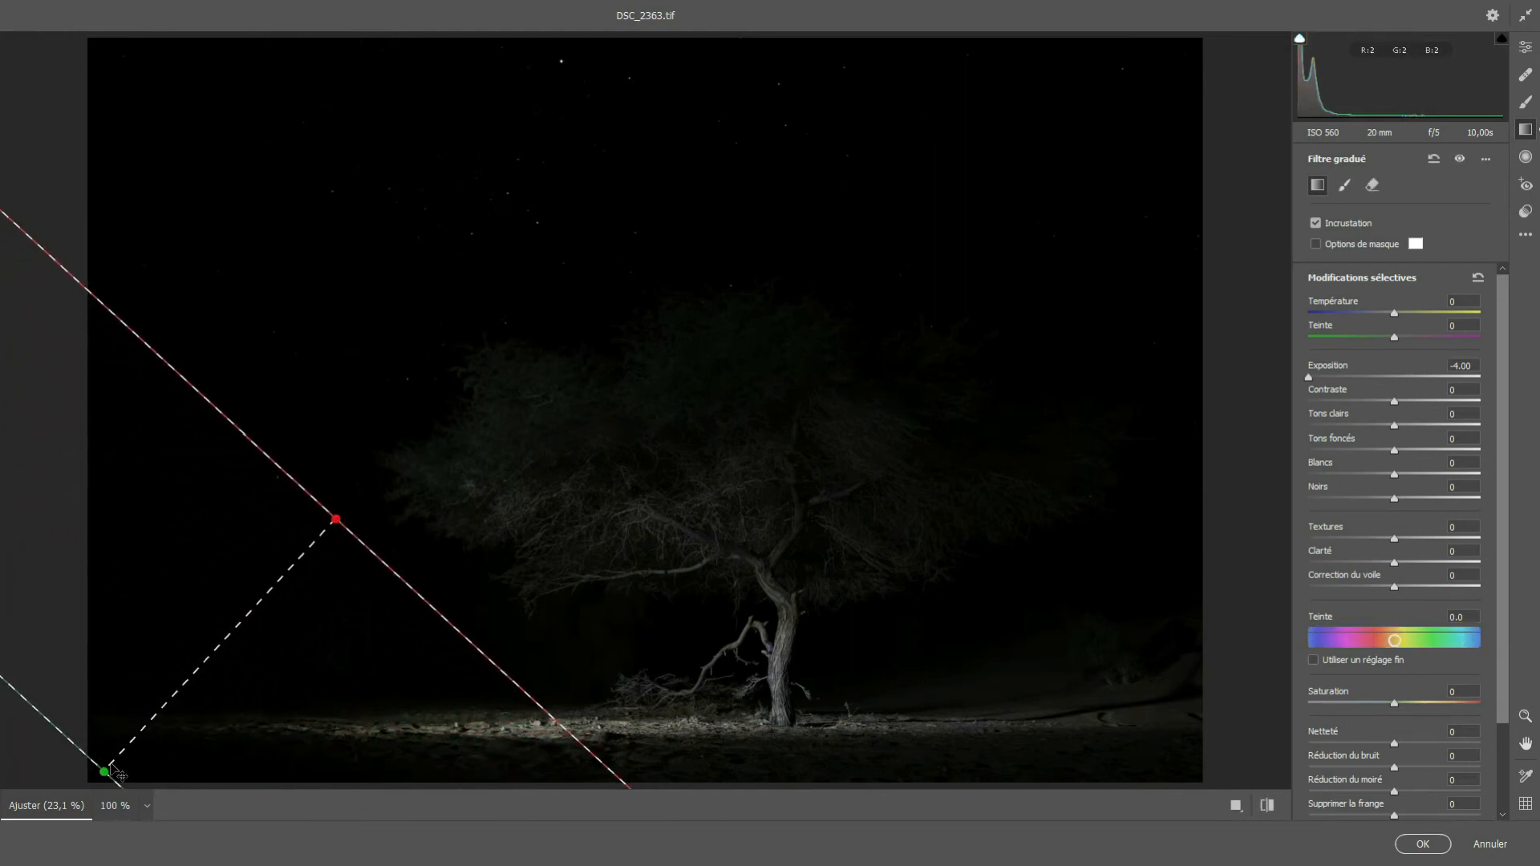
left_click_drag(104, 774, 305, 571)
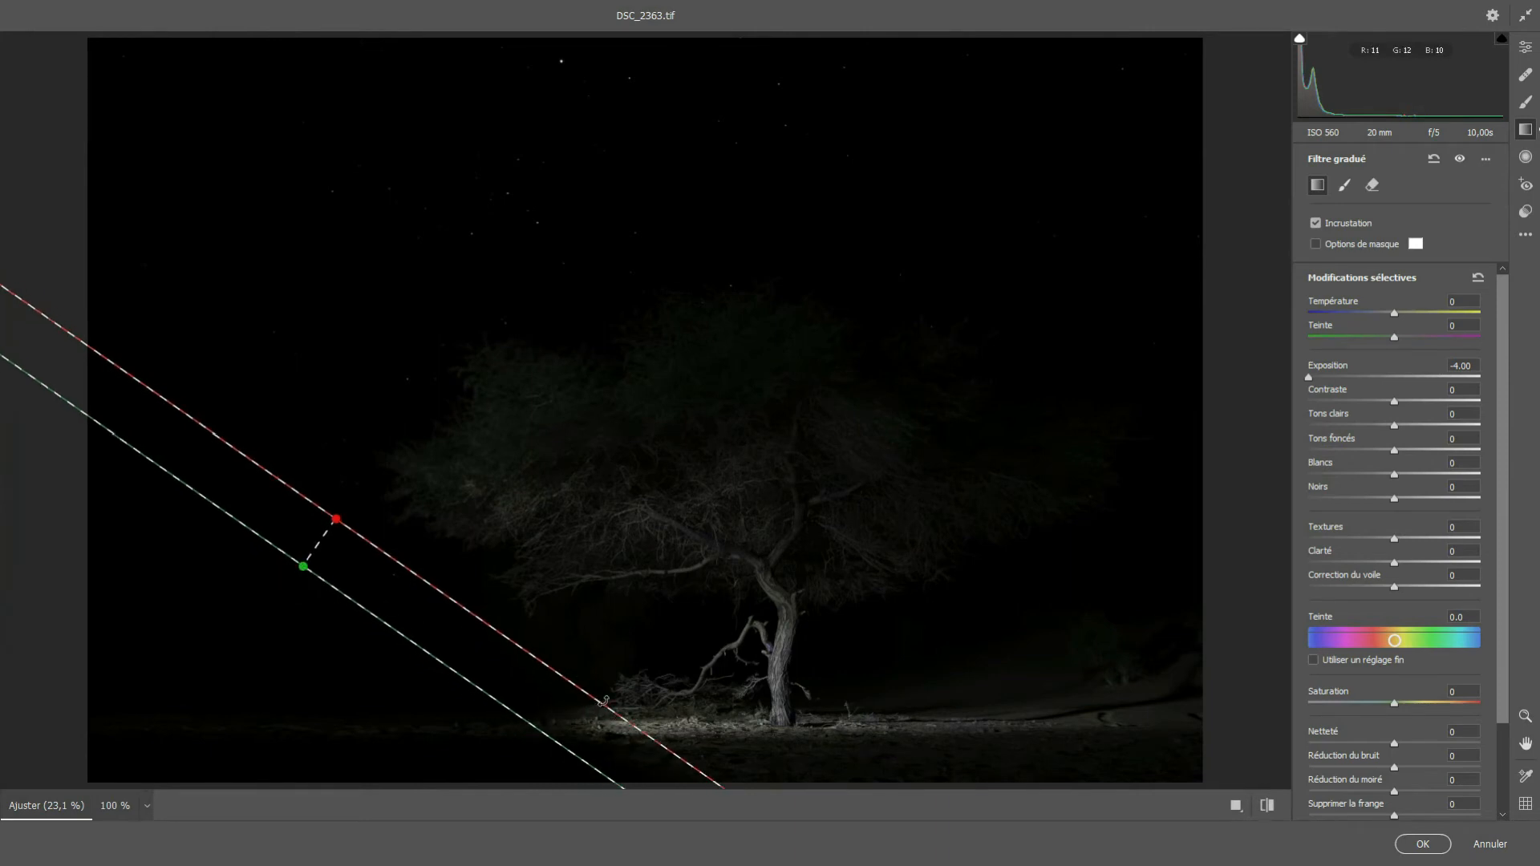
left_click_drag(603, 700, 575, 728)
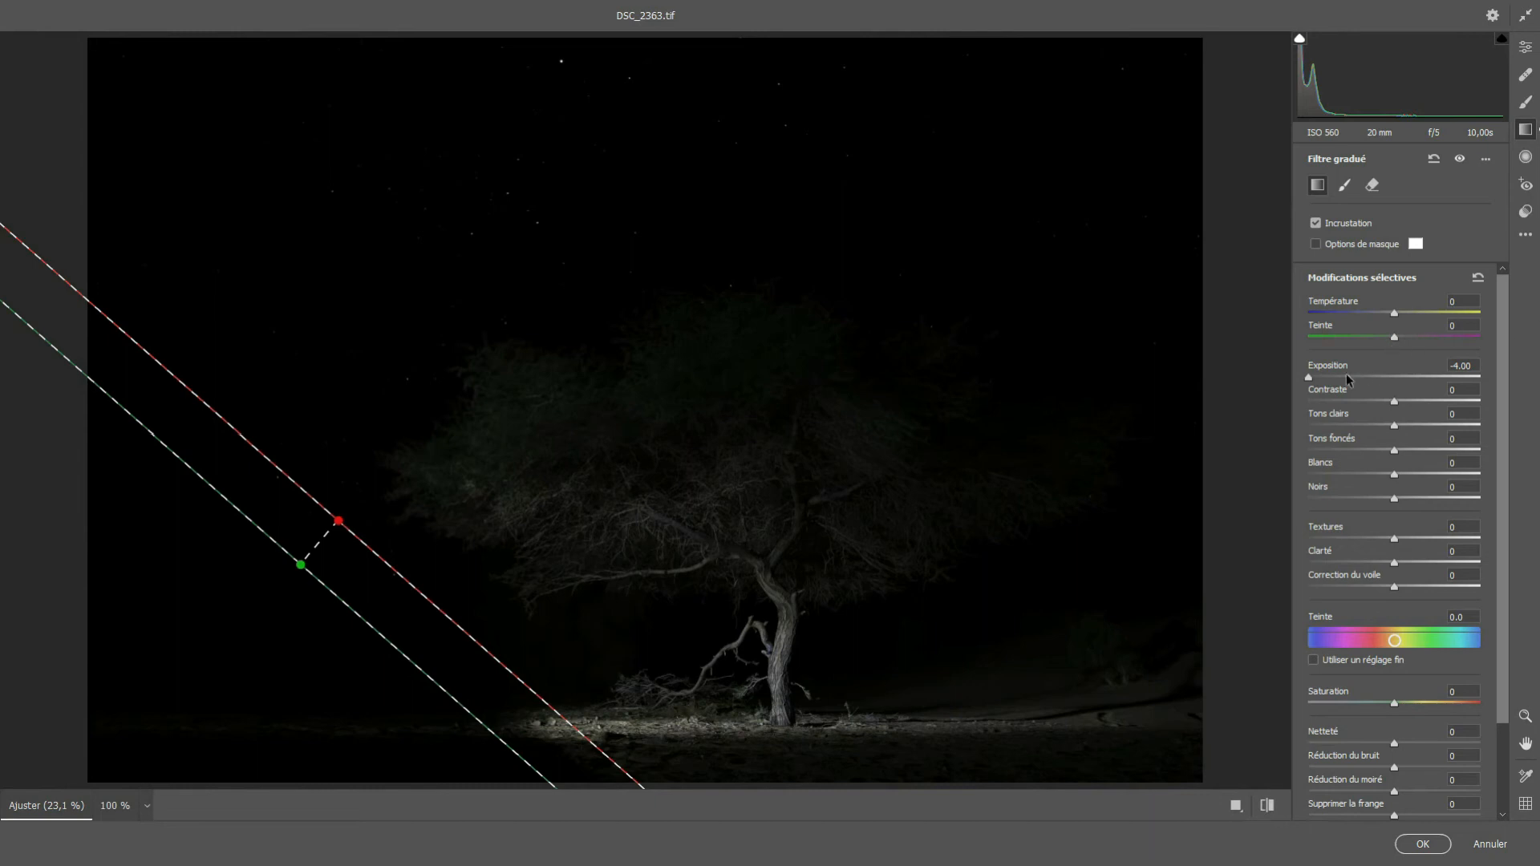
mouse_move(1326, 372)
left_mouse_down()
mouse_move(1417, 363)
mouse_move(1308, 377)
left_mouse_up()
Step: Add two more -4.00 graduated filters, angled over the lower-right ground and horizontal along the image's bottom edge, and apply Camera Raw
left_click_drag(1201, 767, 1051, 595)
left_click_drag(1212, 777, 1077, 656)
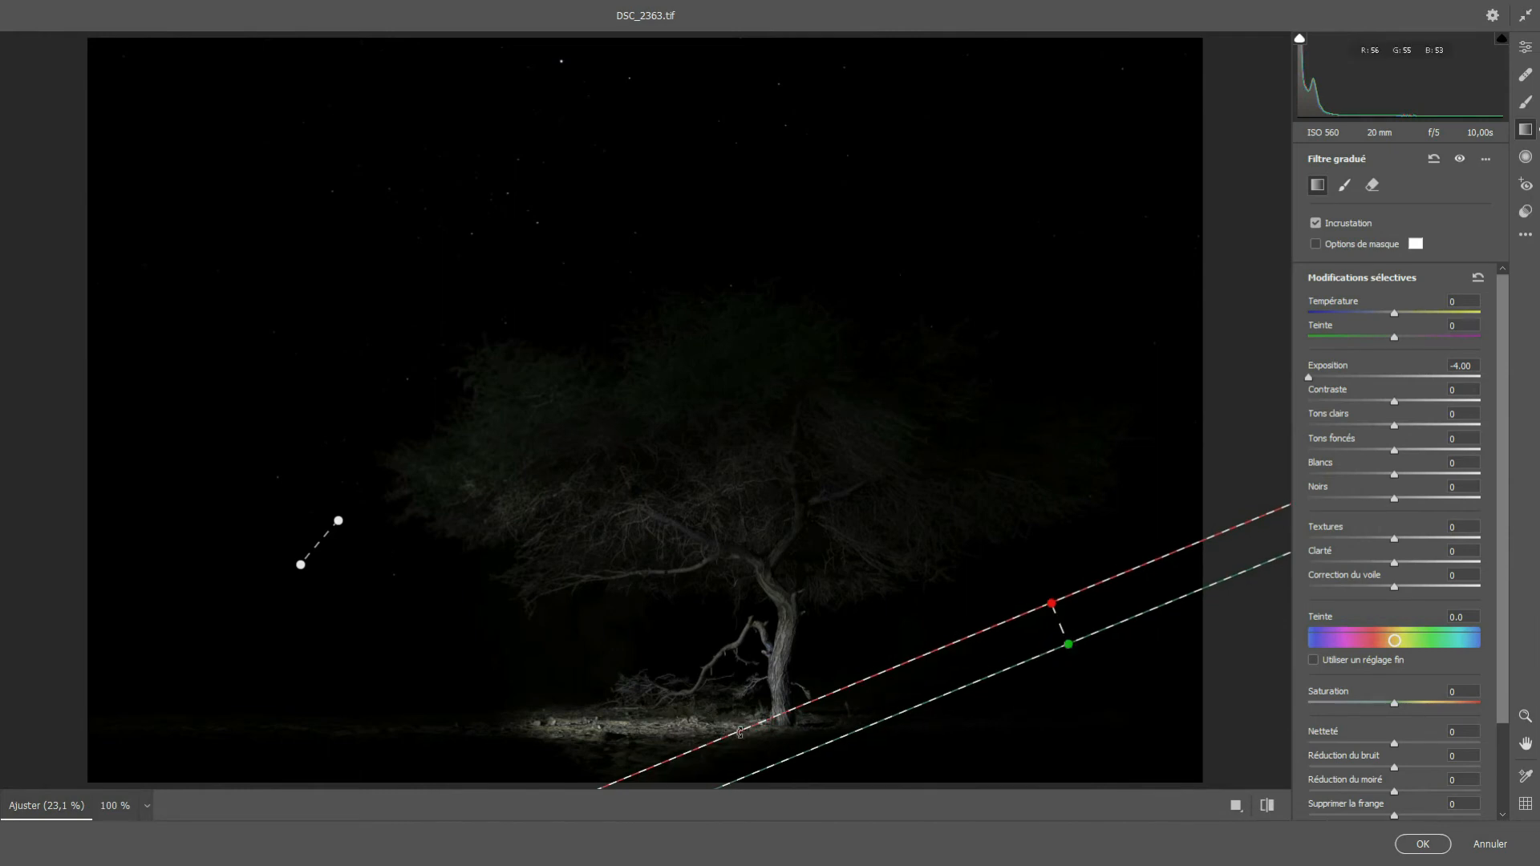
left_click_drag(739, 732, 774, 802)
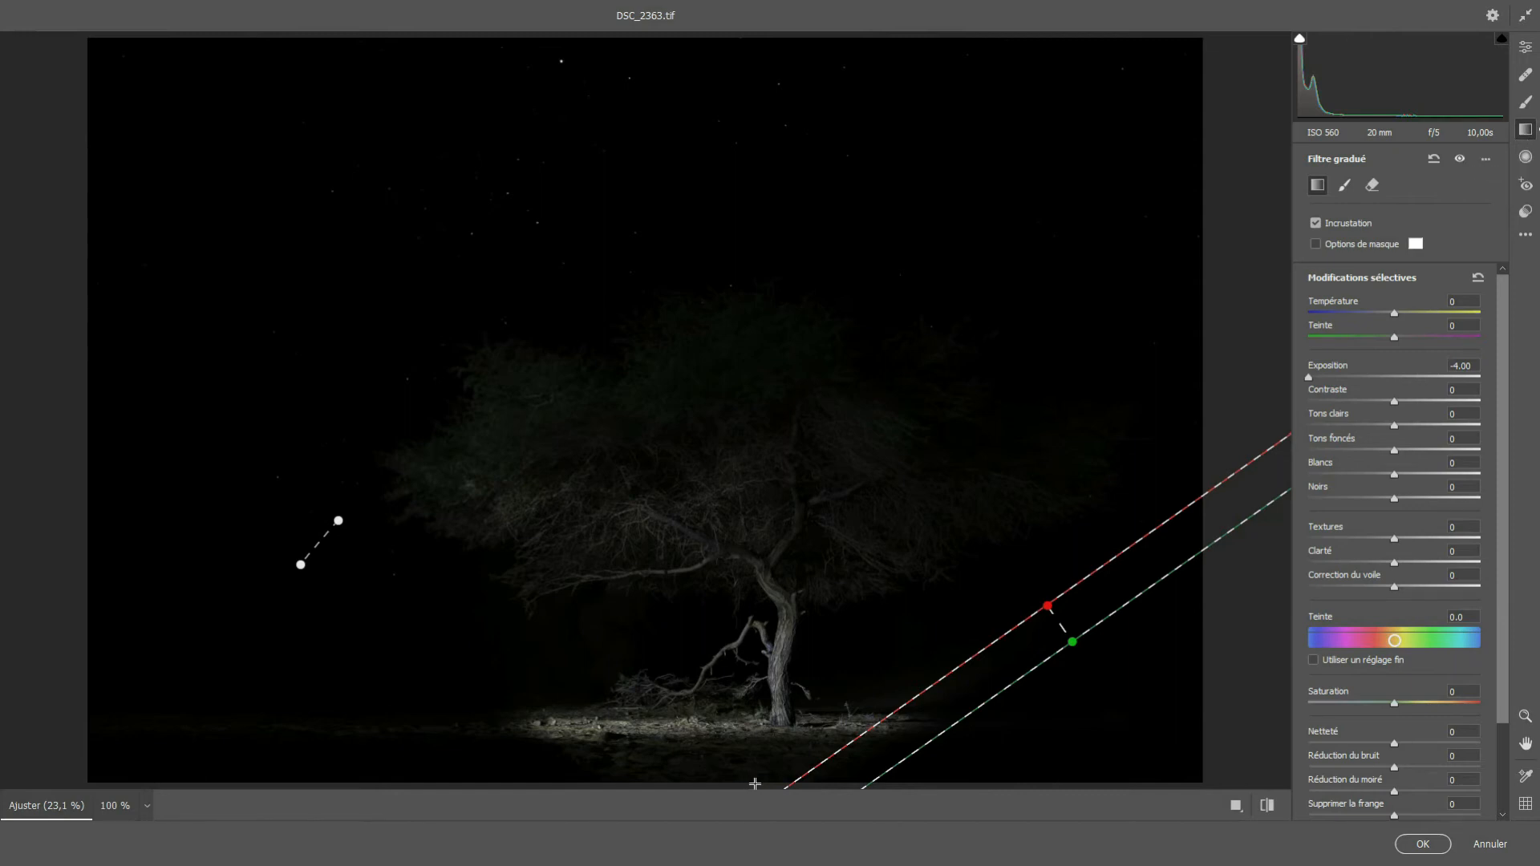
mouse_move(755, 784)
left_mouse_down()
mouse_move(754, 751)
mouse_move(756, 775)
left_mouse_up()
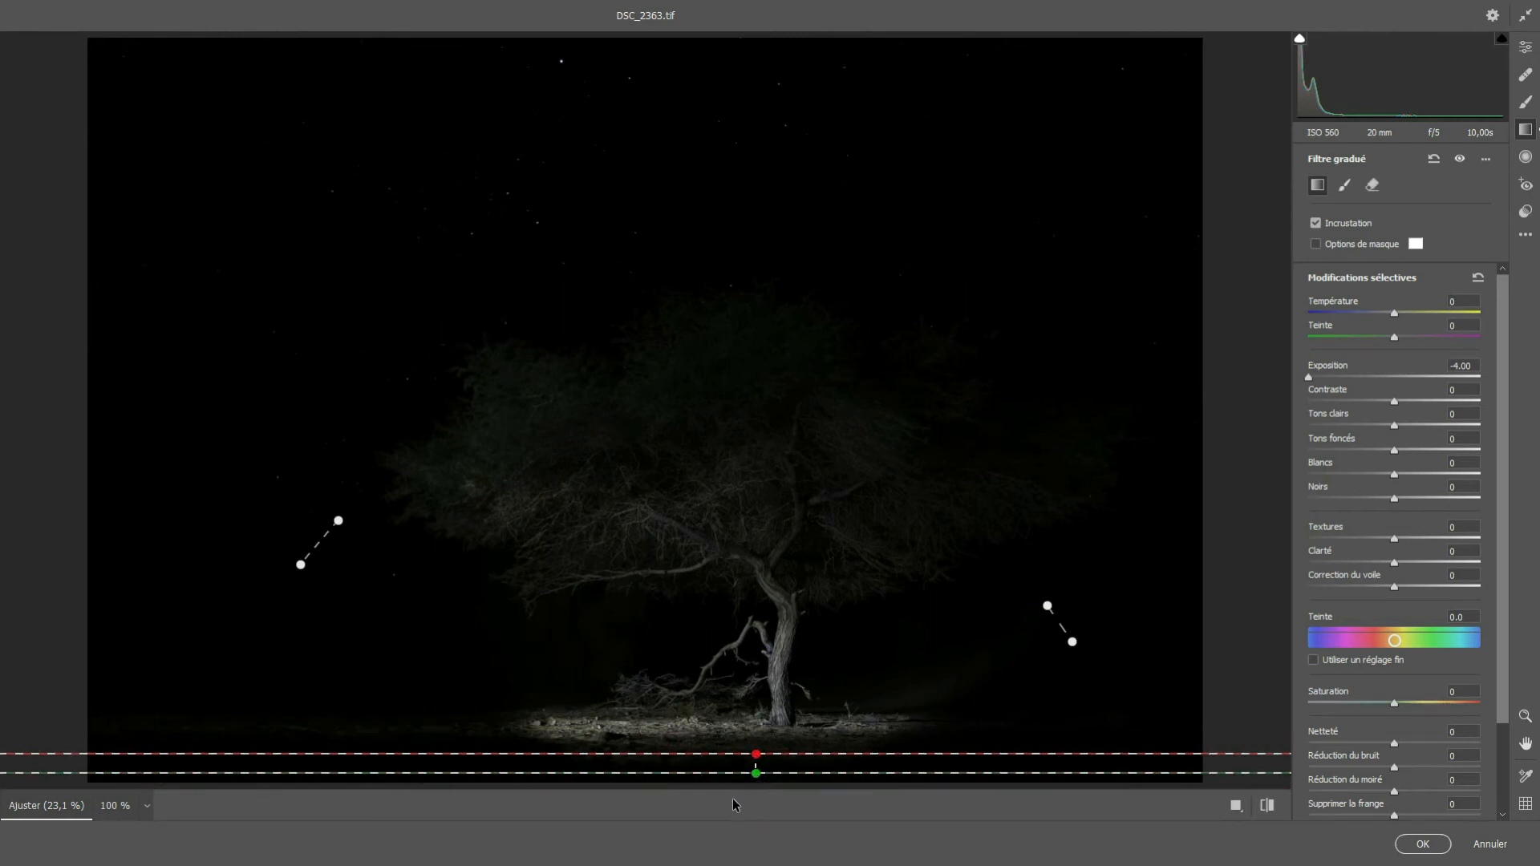
left_click(1421, 844)
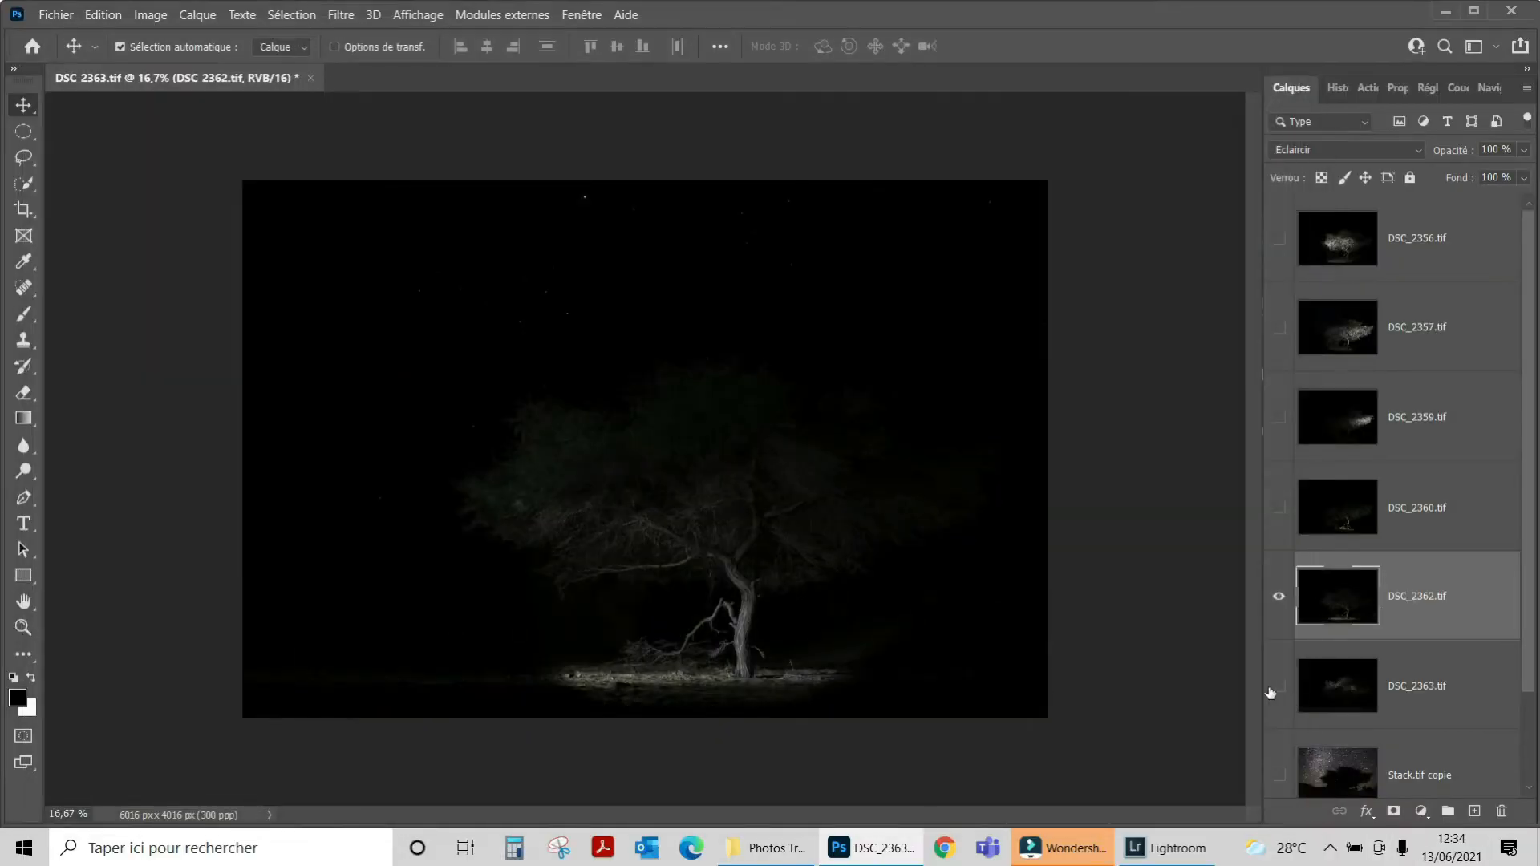
Step: Hide DSC_2362.tif, show and select the DSC_2363.tif layer, and open the Camera Raw filter on it
left_click(1276, 684)
left_click(1277, 597)
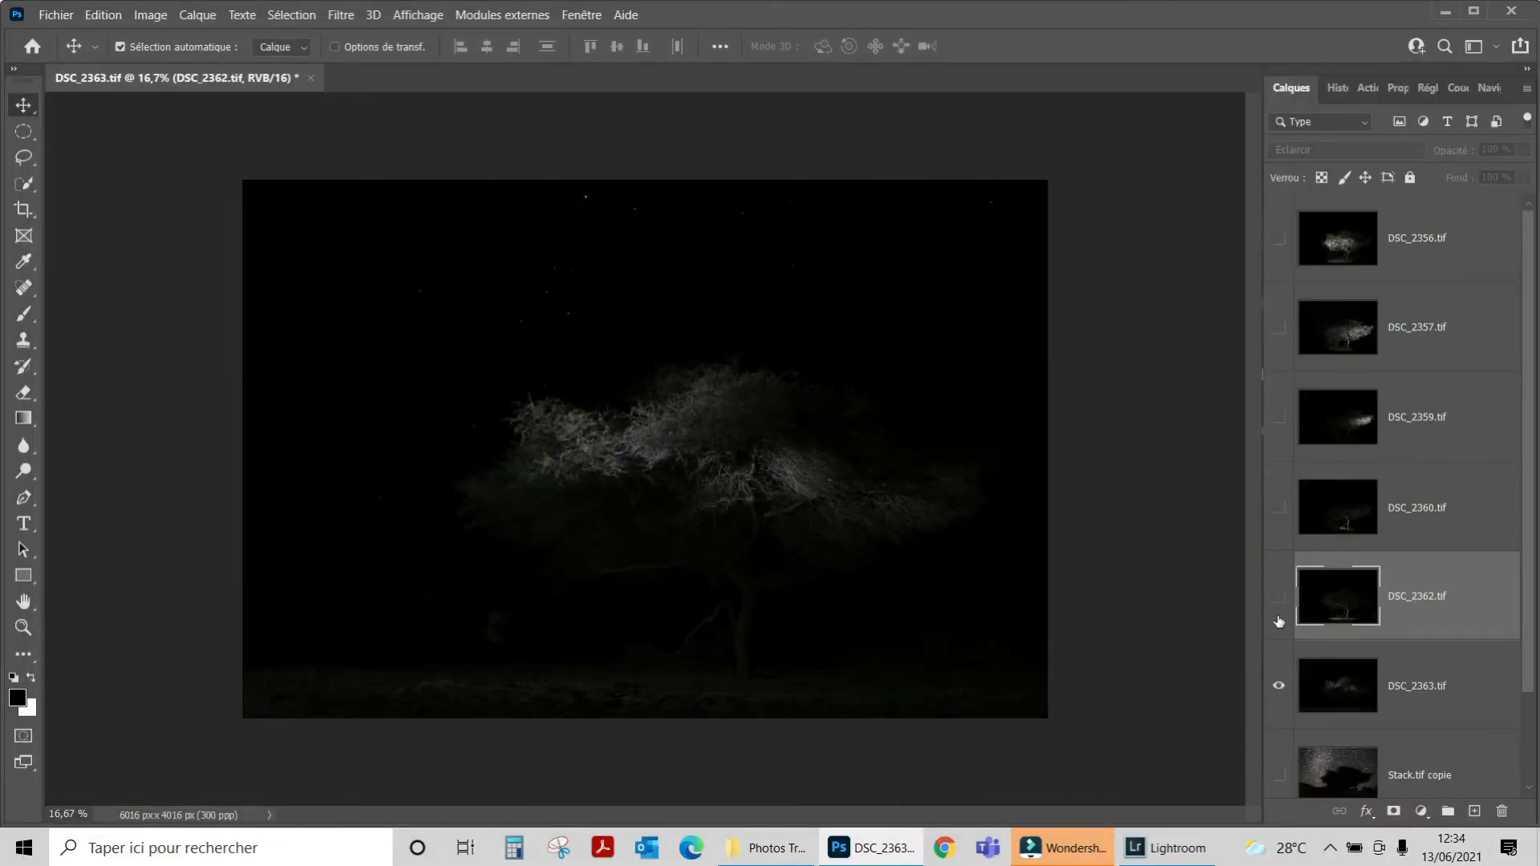
left_click(1326, 696)
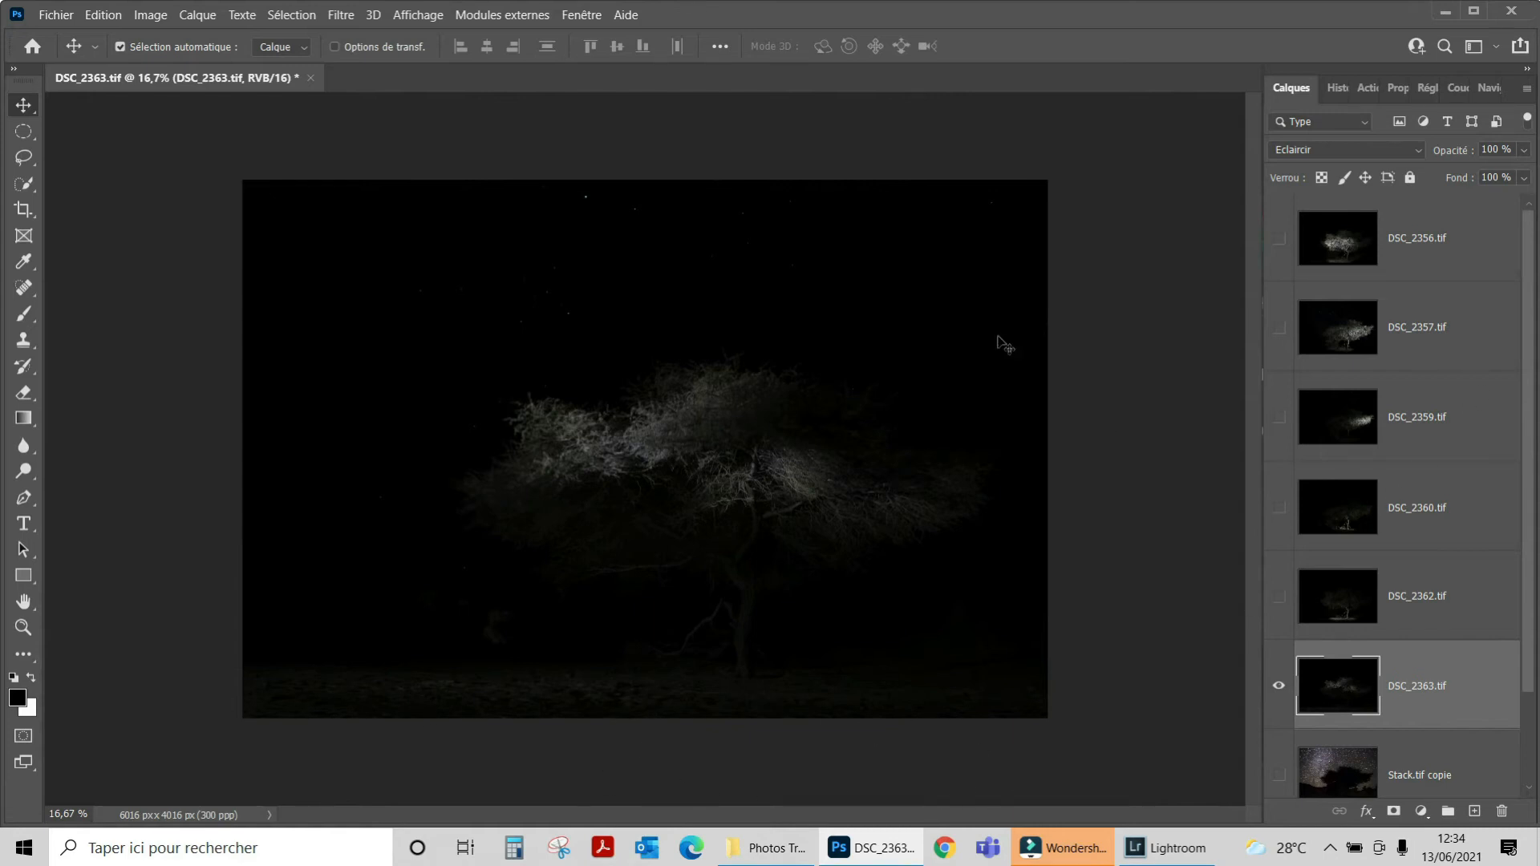
left_click(331, 18)
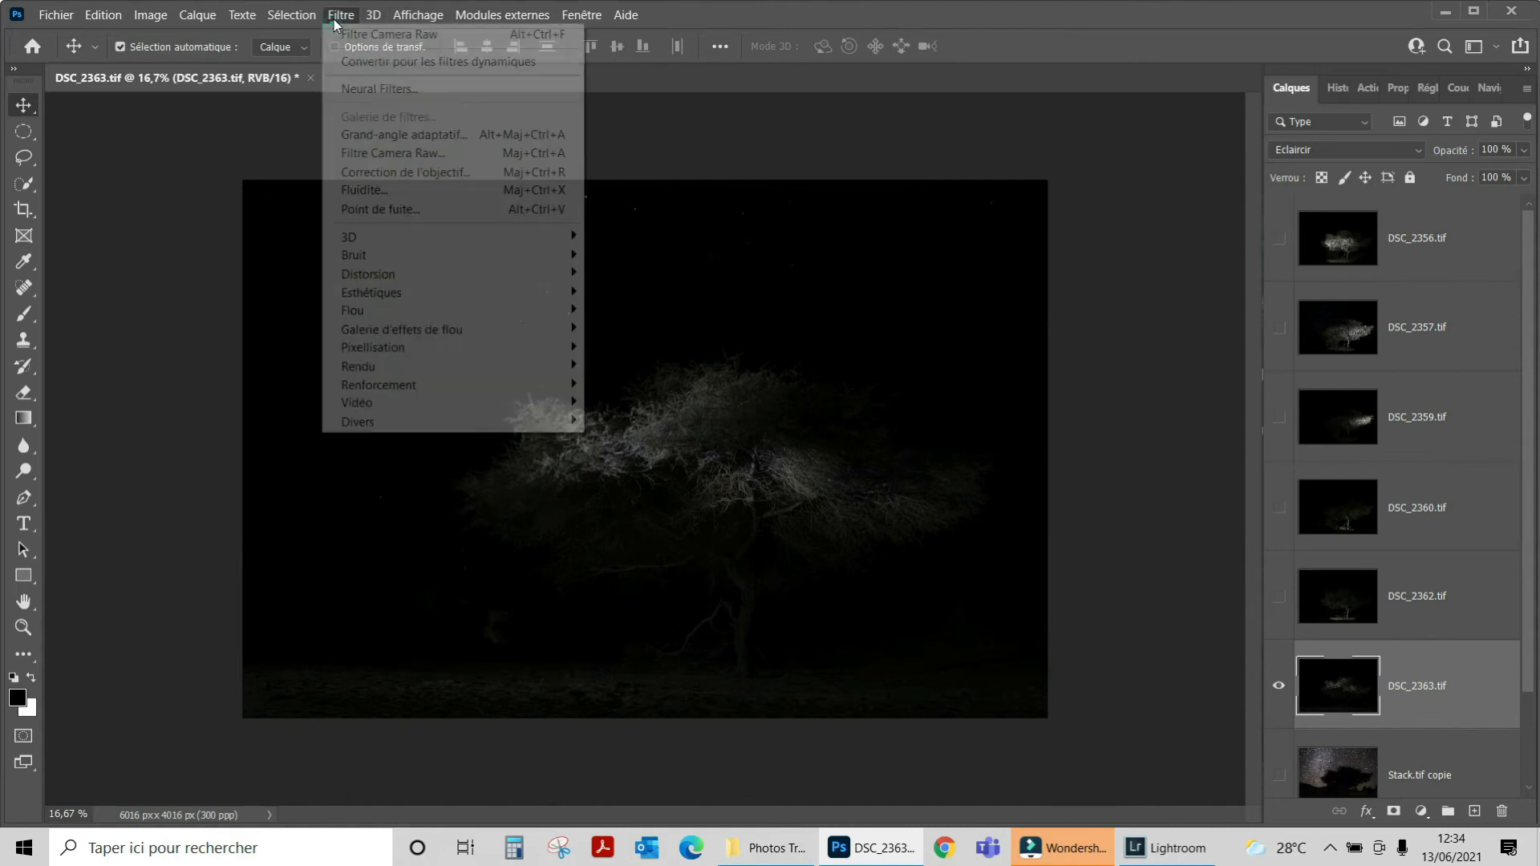
left_click(375, 156)
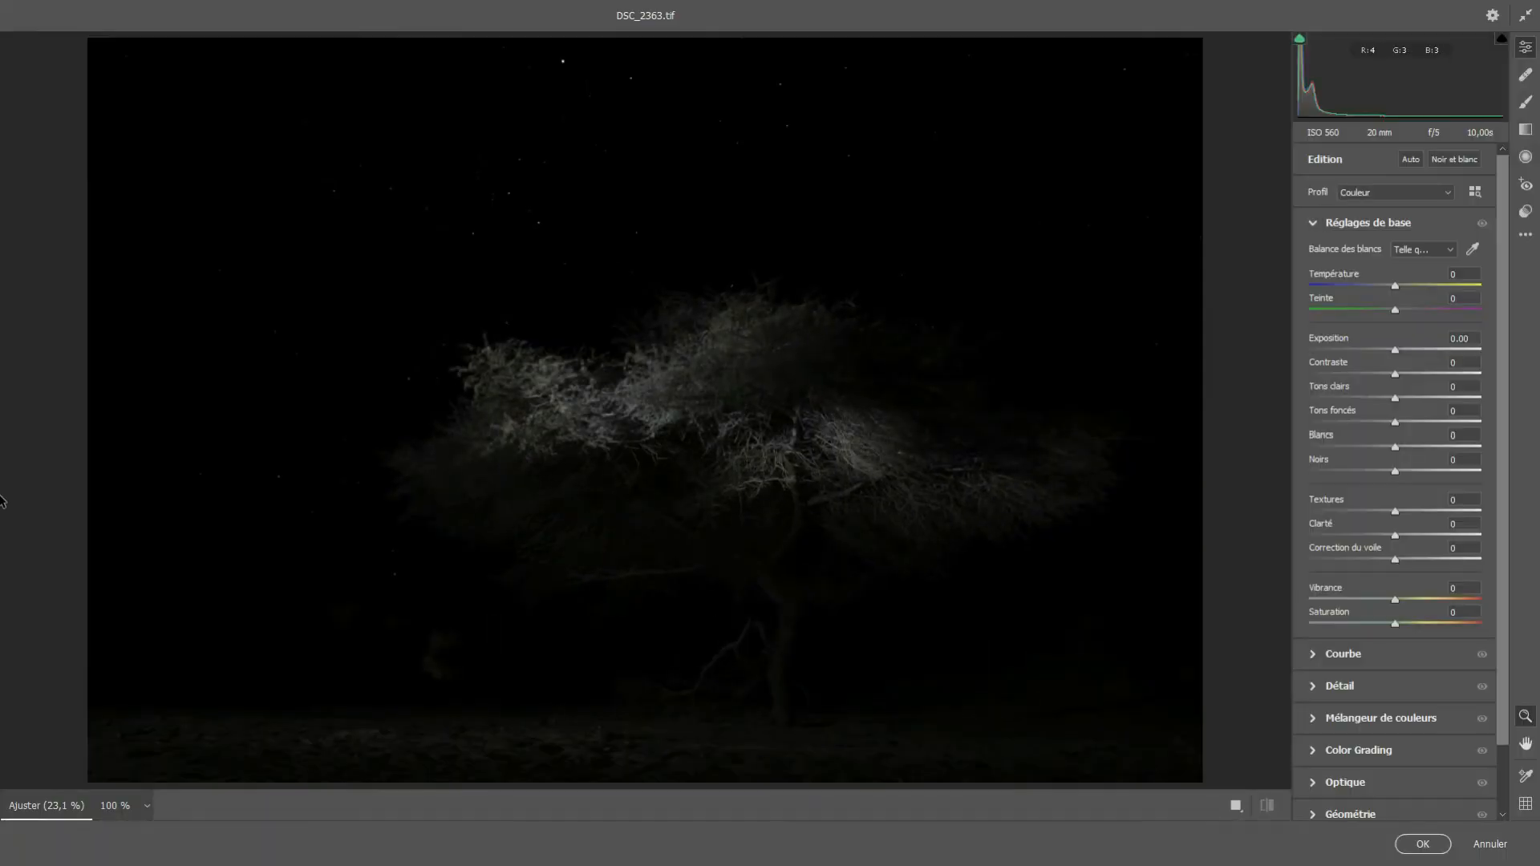
Step: Add a narrow, gently sloping graduated filter over the lower-left ground and set its exposure to -2.75
left_click(1526, 129)
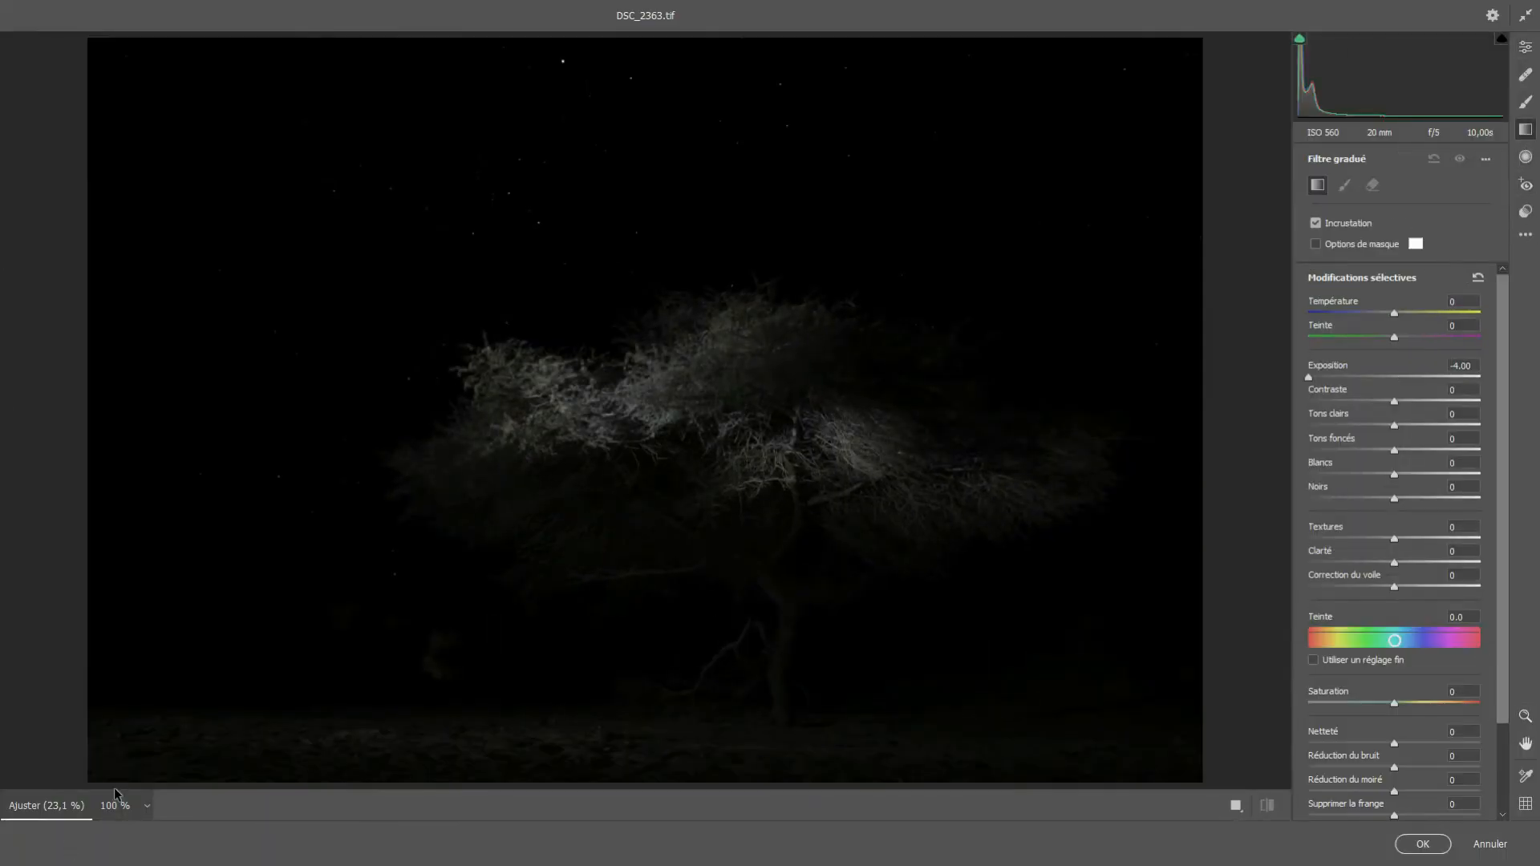
left_click_drag(153, 781, 194, 609)
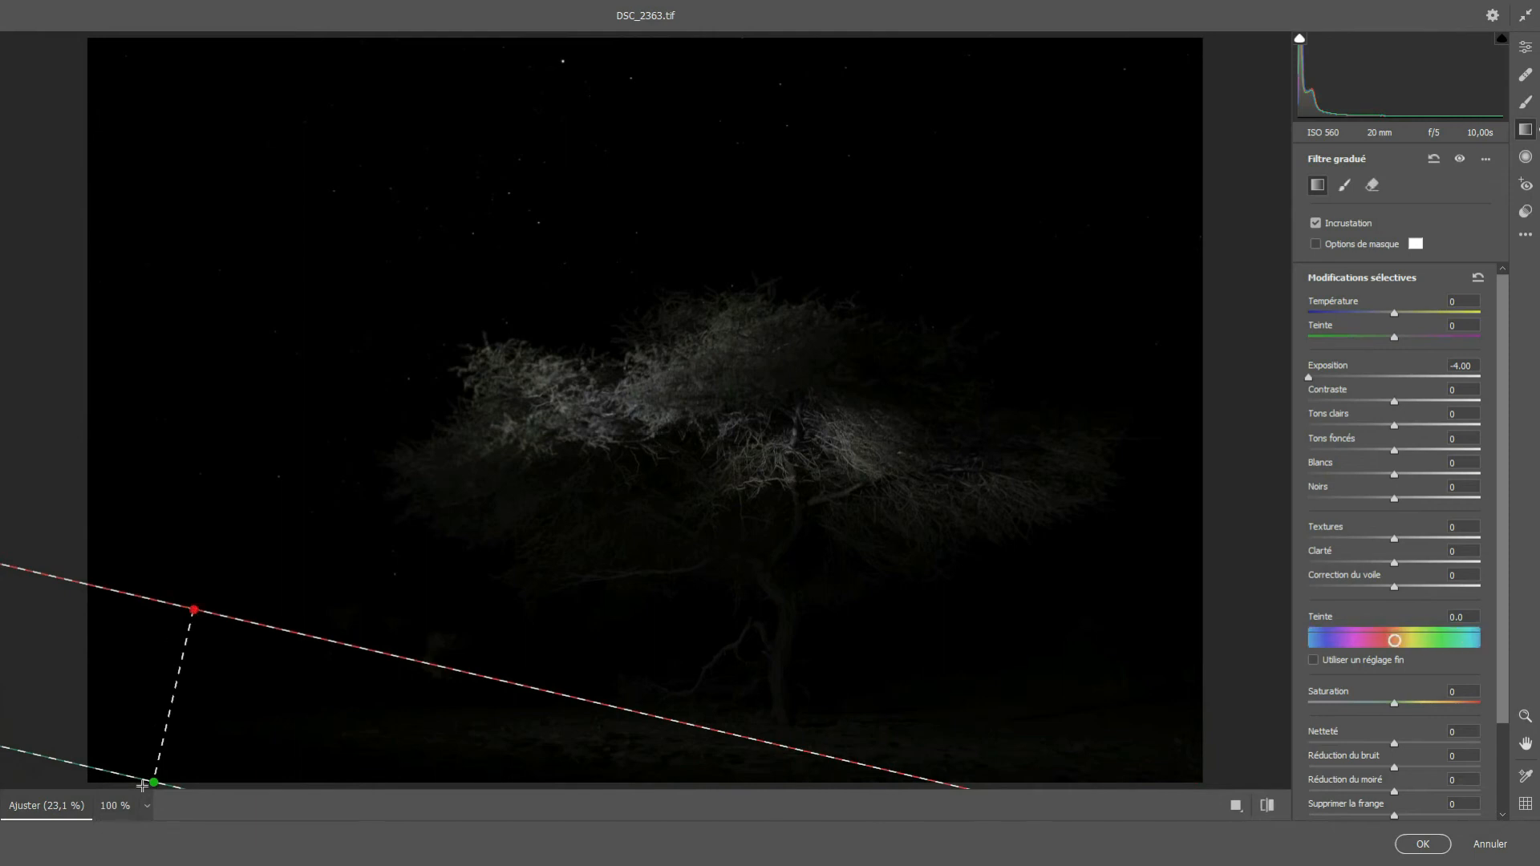
left_click_drag(157, 785, 190, 642)
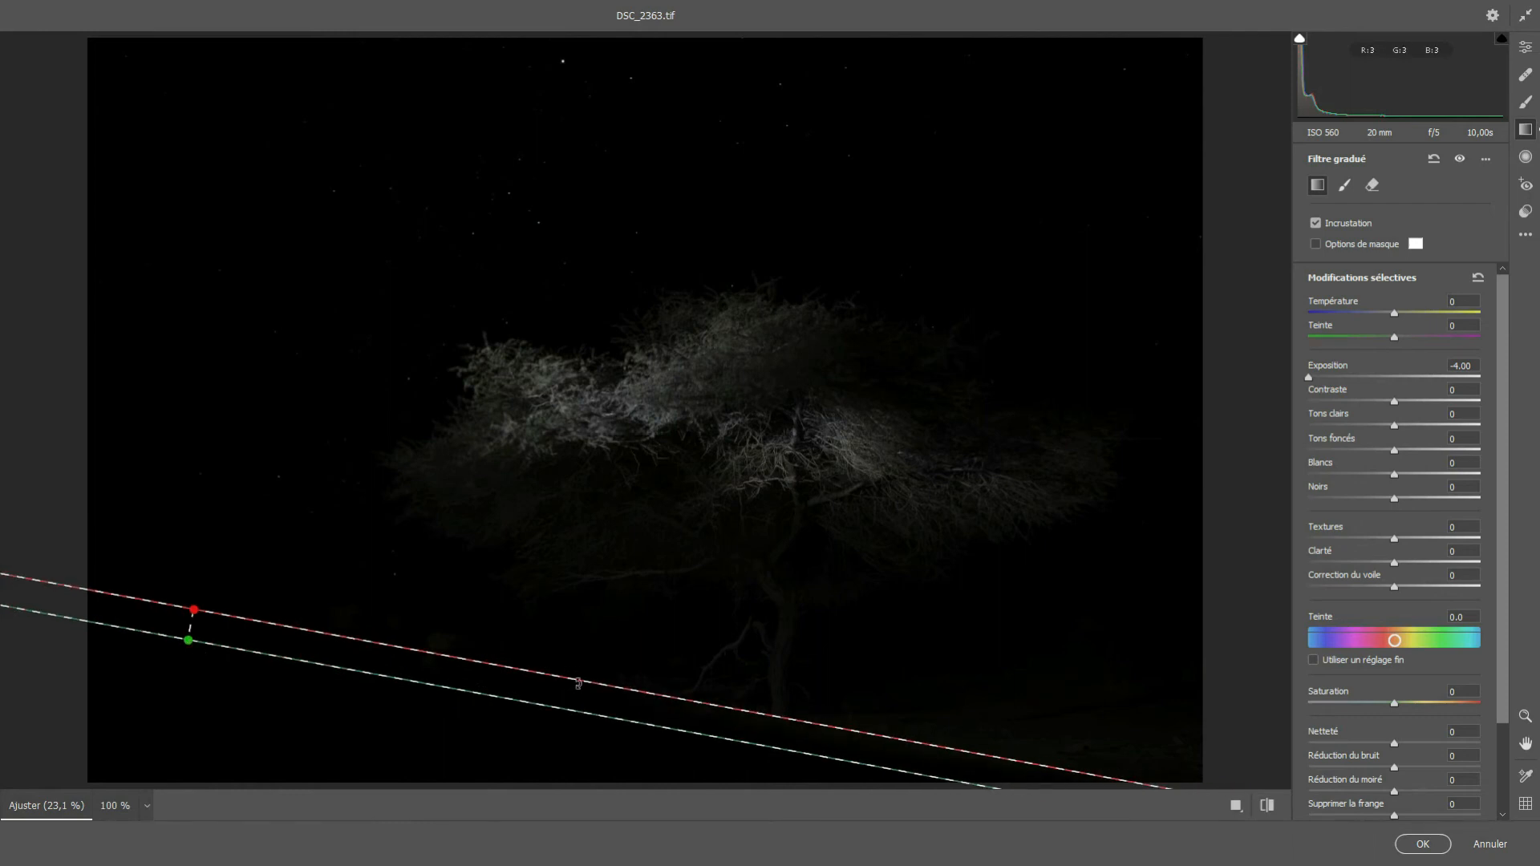
left_click_drag(578, 682, 569, 701)
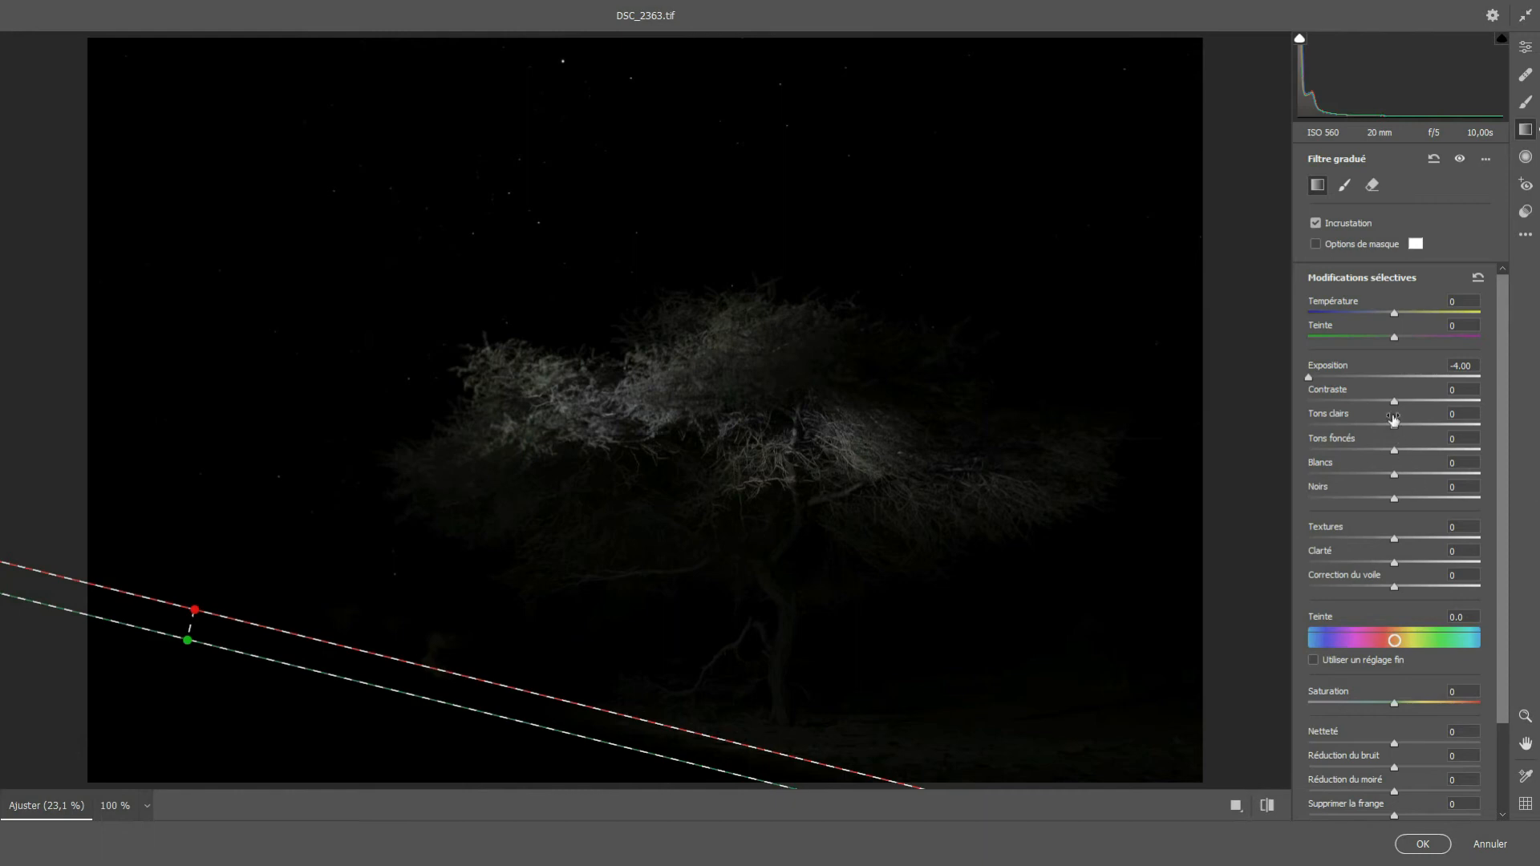
mouse_move(1334, 378)
left_mouse_down()
mouse_move(1474, 381)
mouse_move(1333, 403)
left_mouse_up()
Step: Add a narrow, angled graduated filter over the lower-right ground, set its exposure to -4.00, and apply Camera Raw
left_click_drag(1198, 778, 1096, 615)
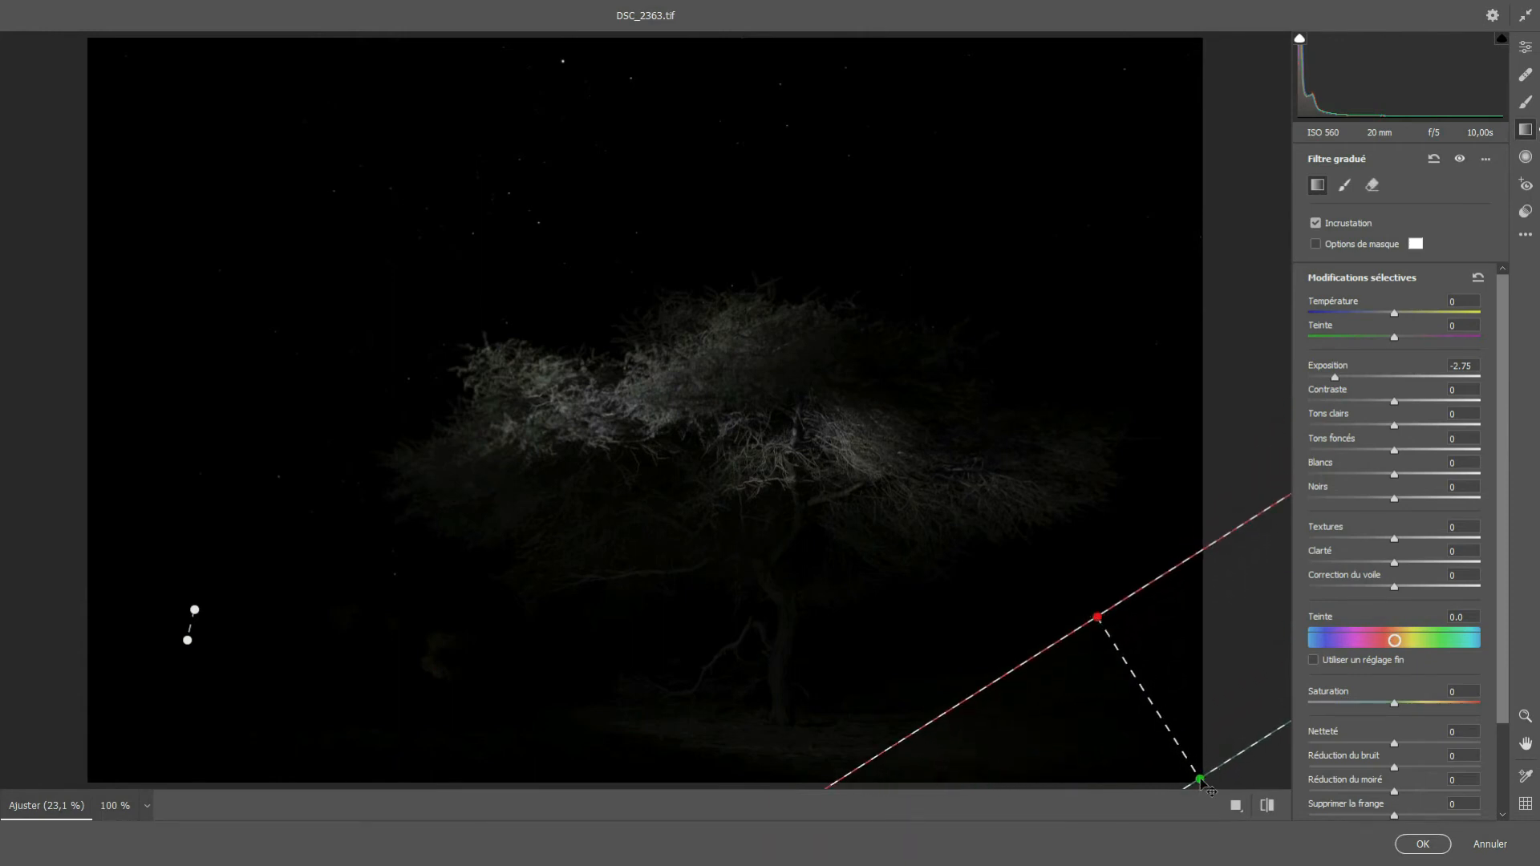
left_click_drag(1200, 779, 1107, 650)
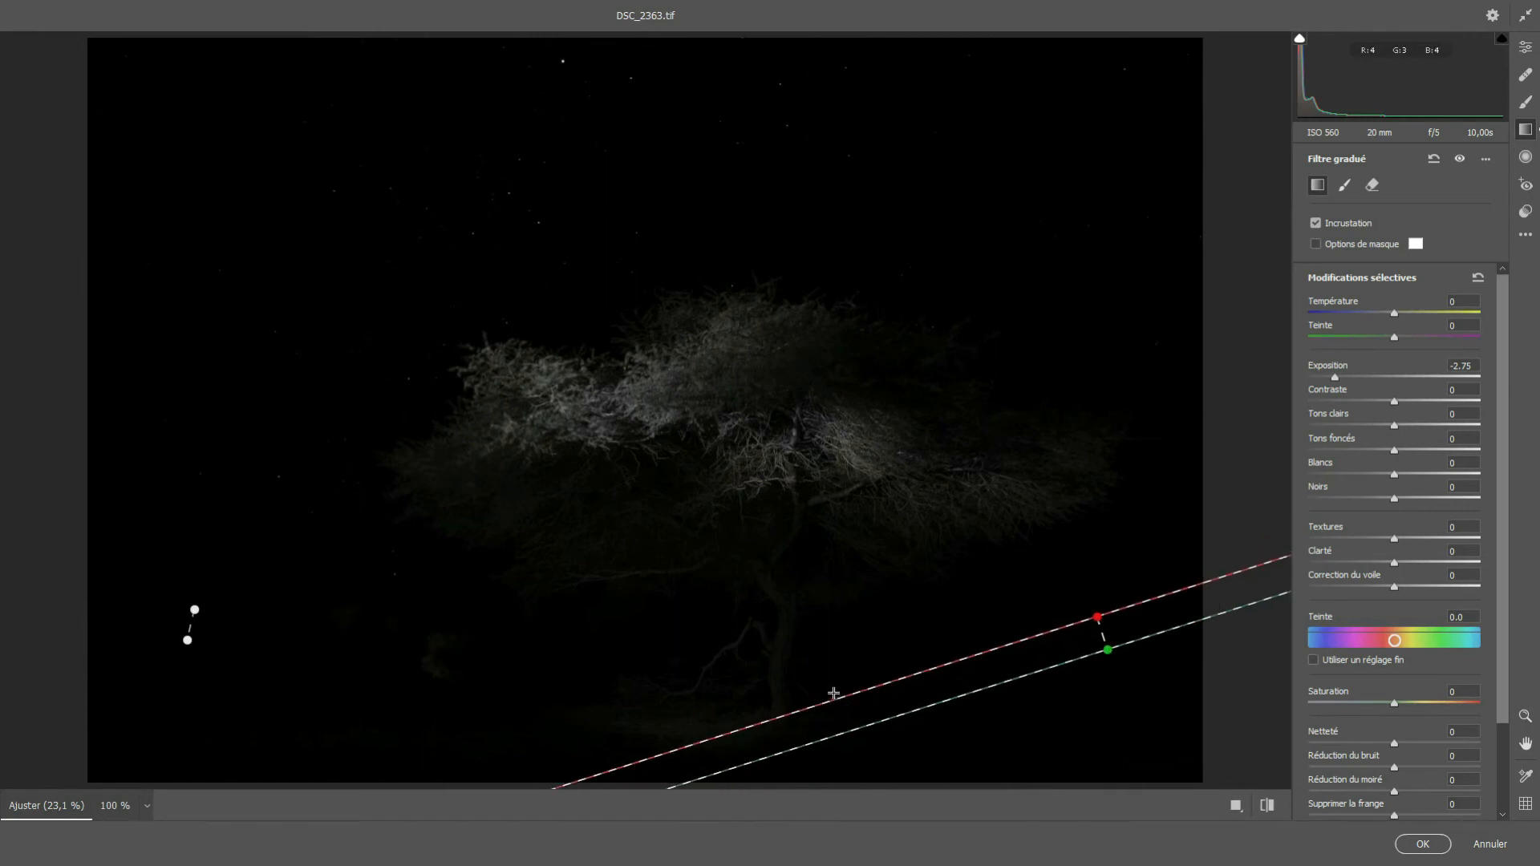
left_click_drag(835, 699, 846, 725)
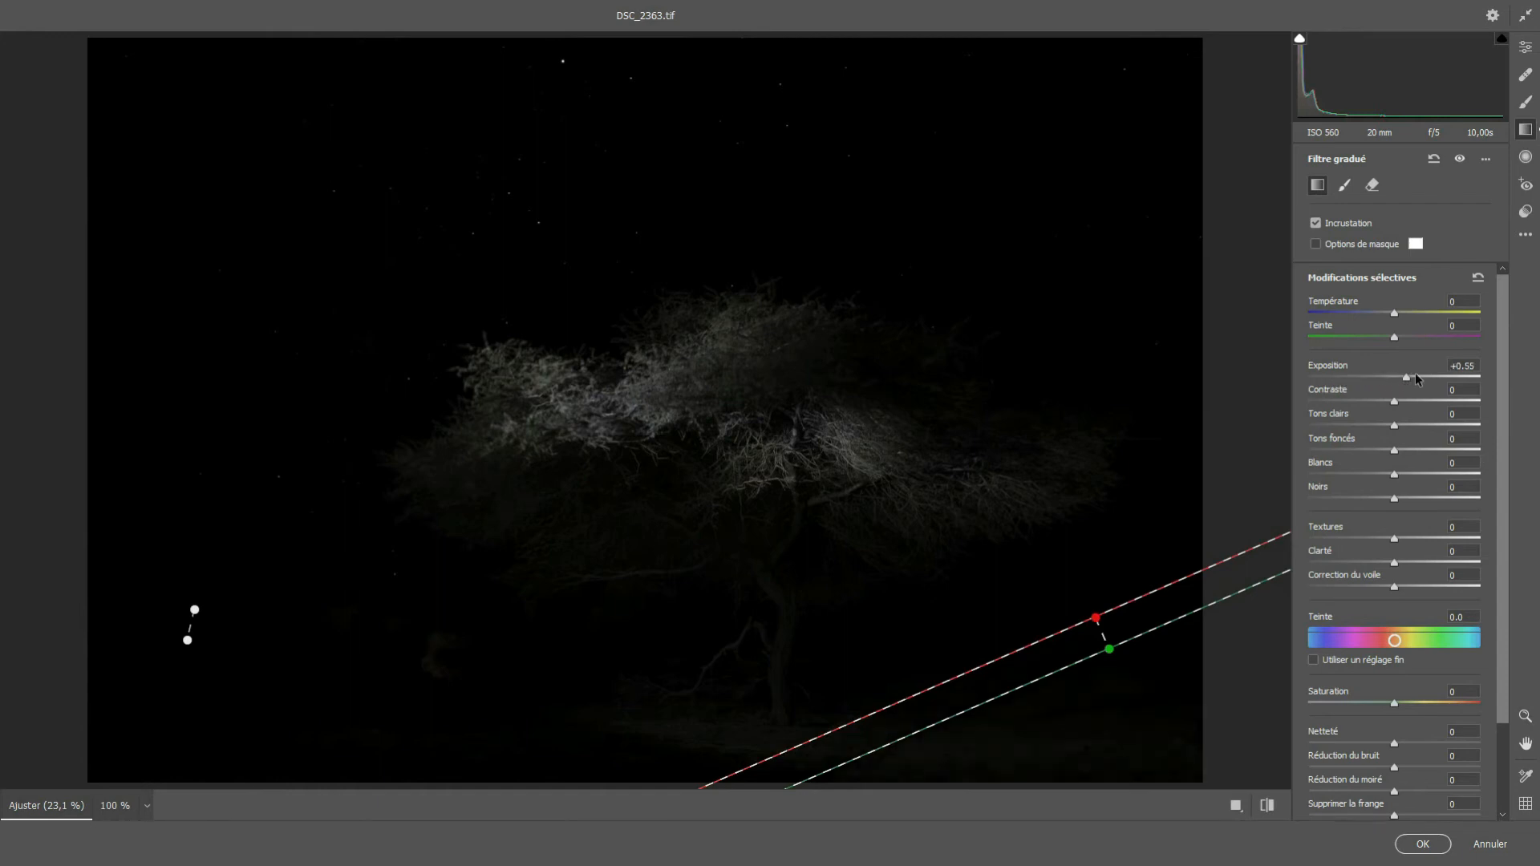
left_click_drag(1415, 374, 1471, 377)
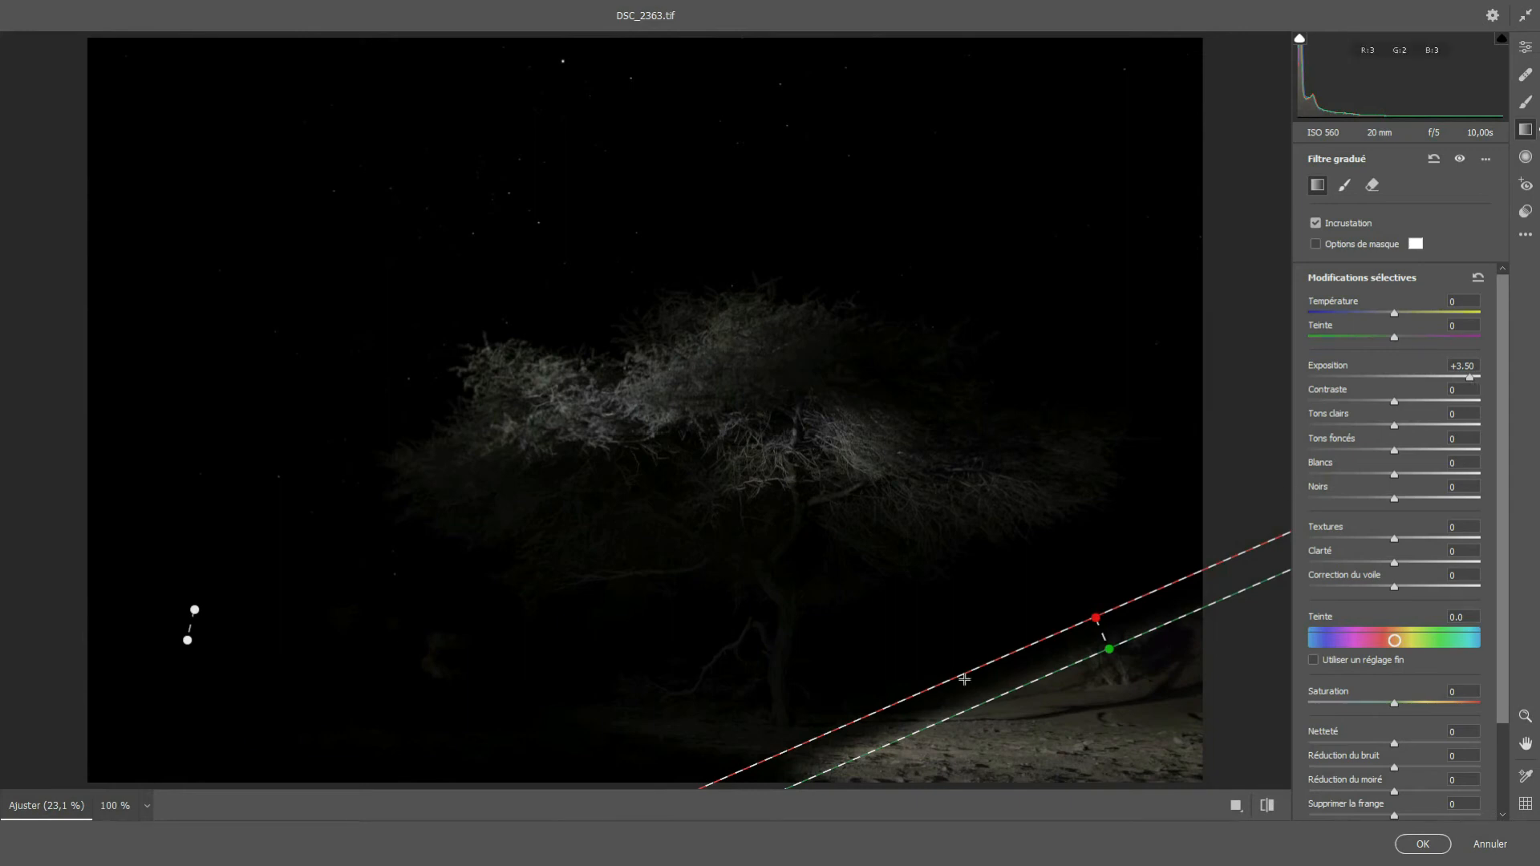
left_click_drag(810, 744, 816, 749)
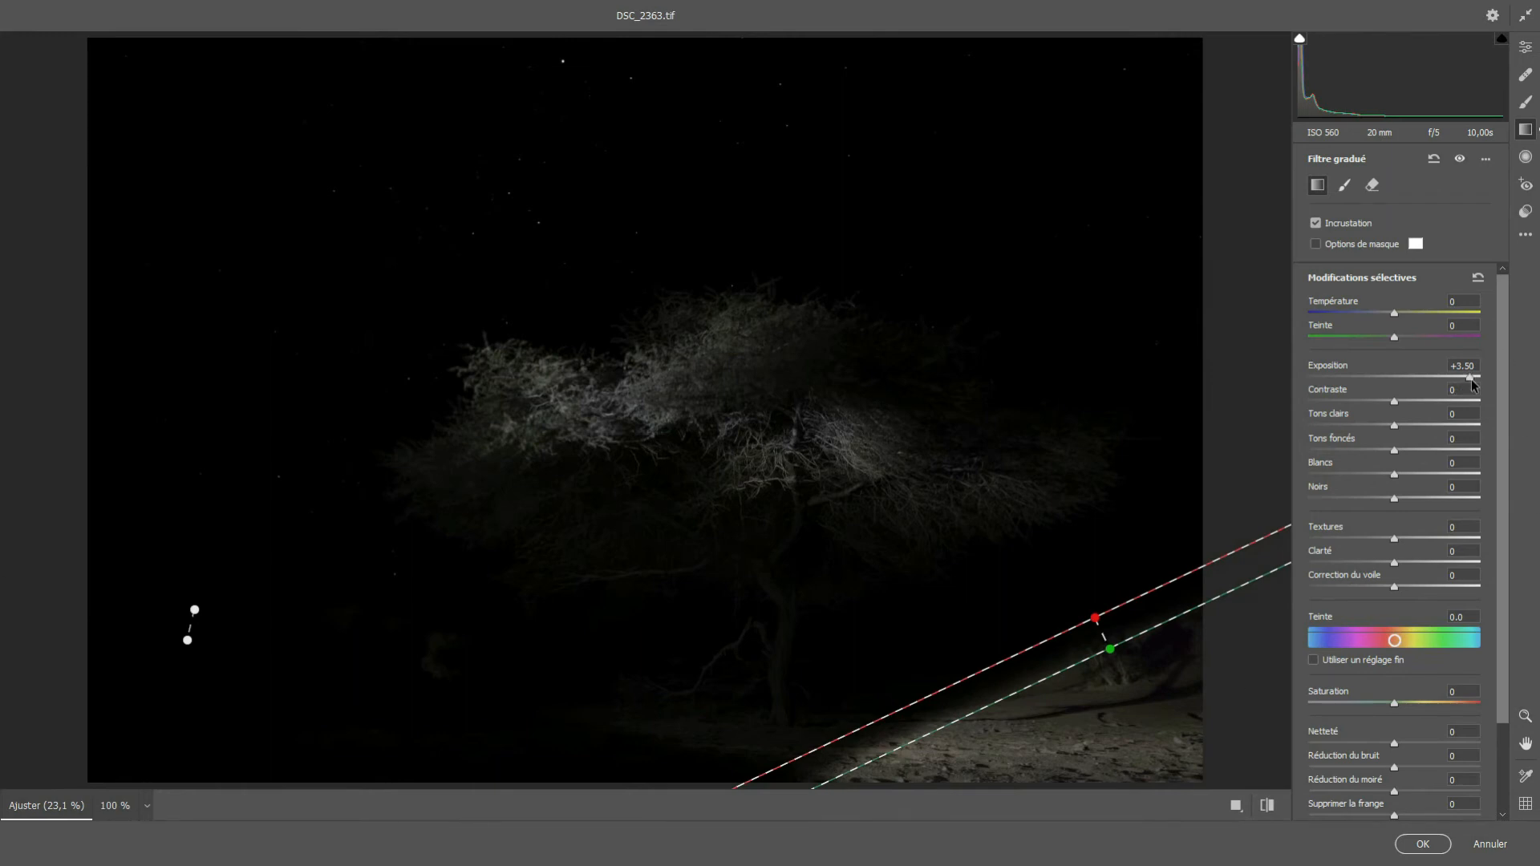
left_click_drag(1471, 378, 1291, 391)
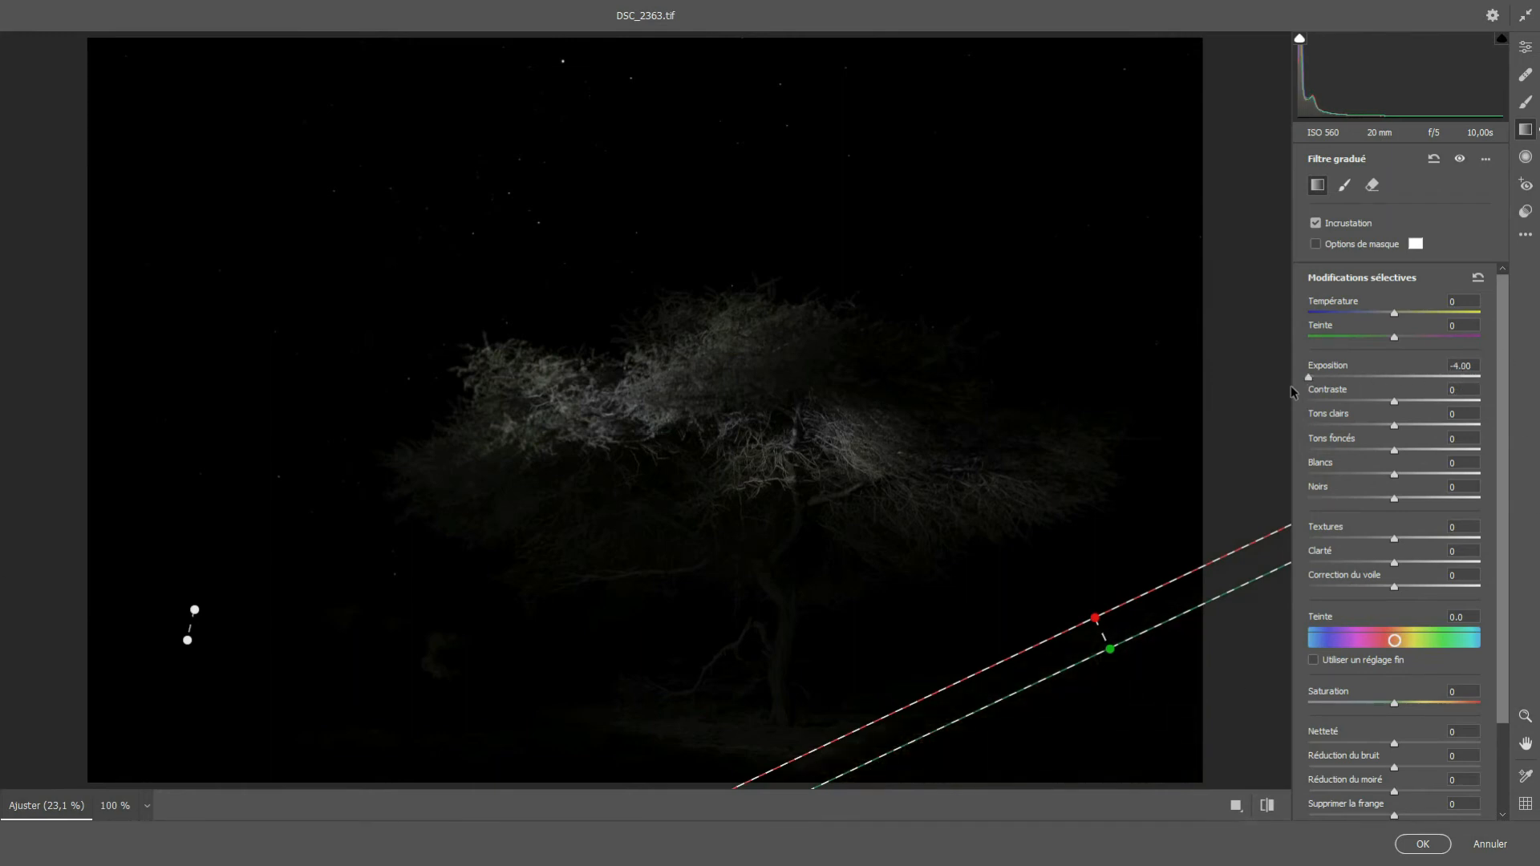
left_click(1418, 849)
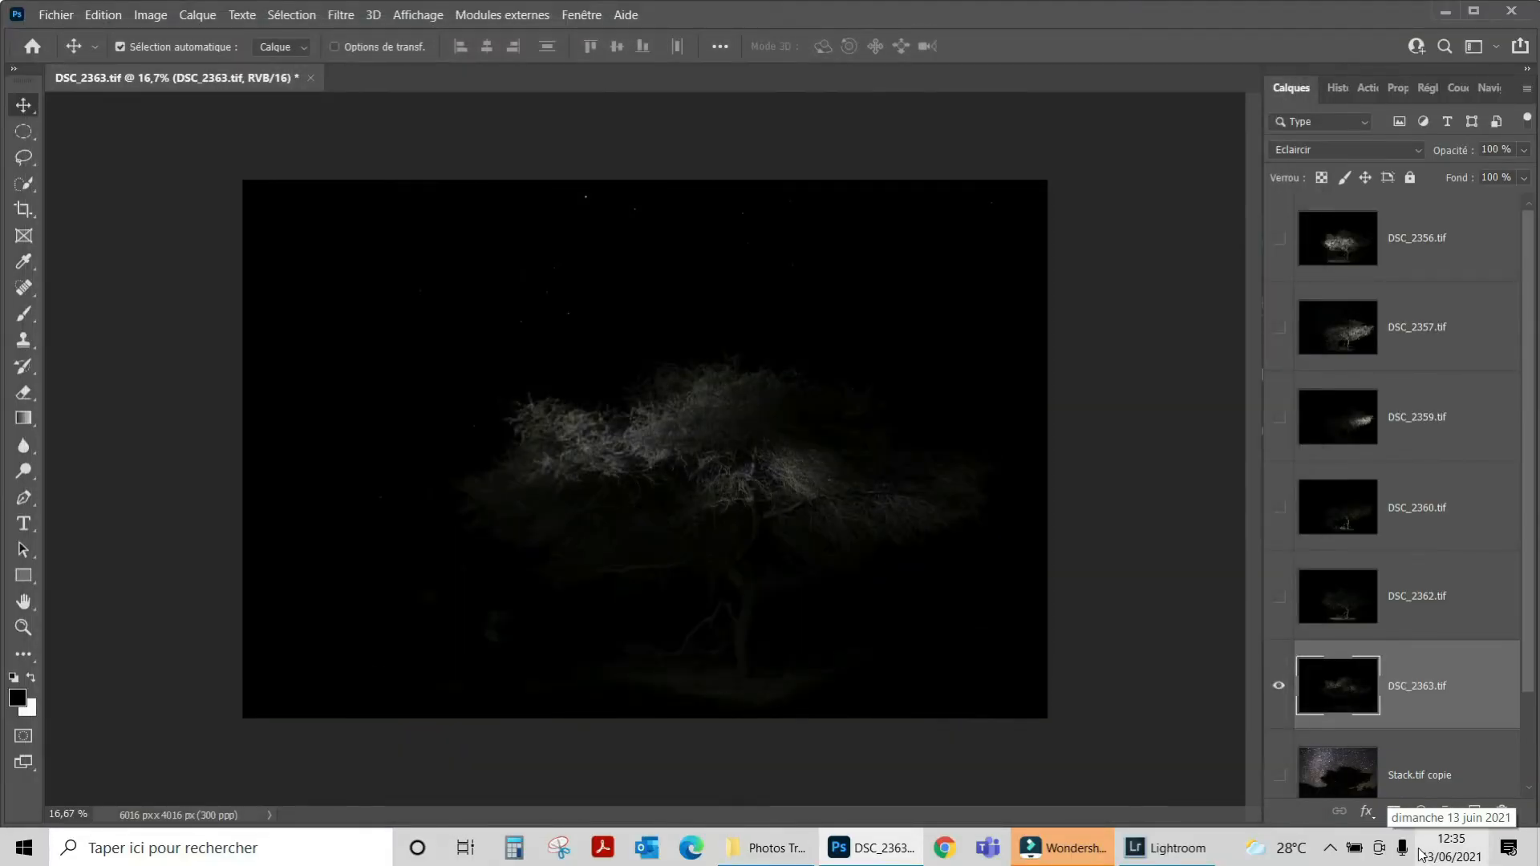
Step: Show all layers together with Stack.tif copie, and hide the six tree layers from DSC_2356.tif to DSC_2363.tif again
left_click(1279, 775)
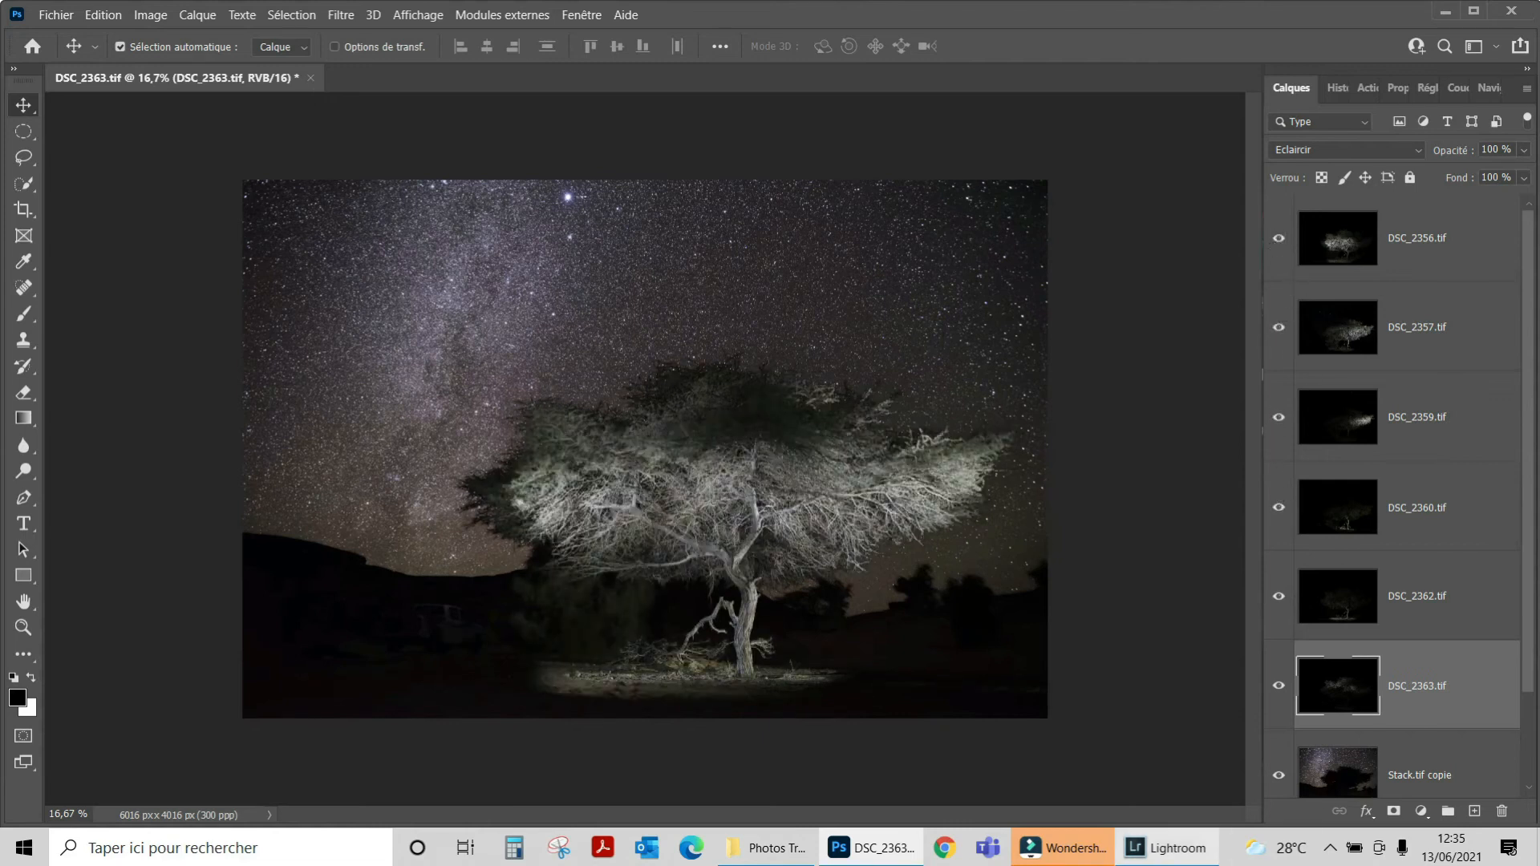
mouse_move(1171, 848)
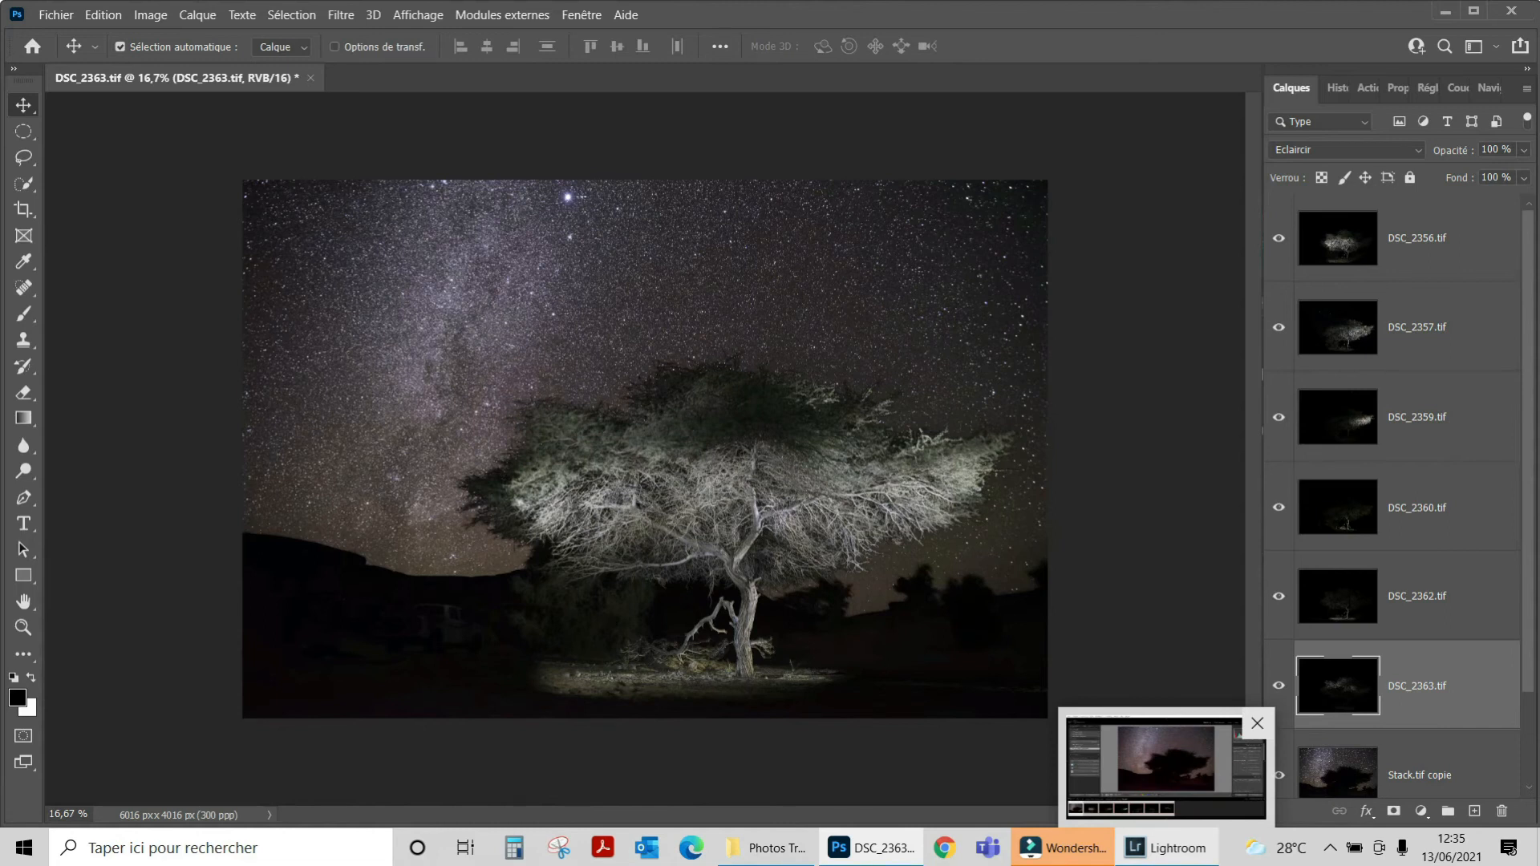
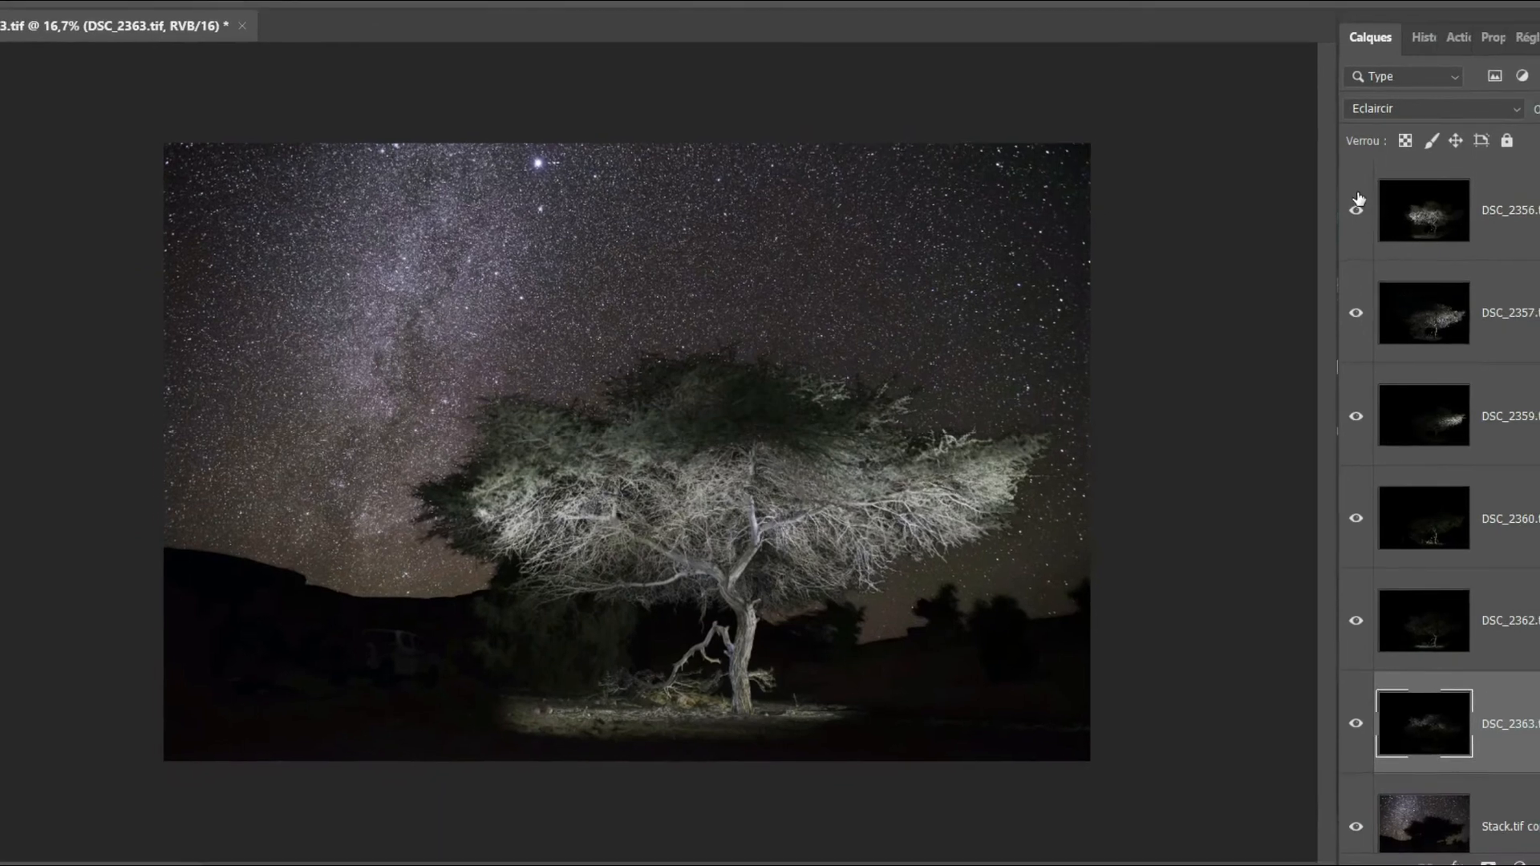
left_click(1402, 193)
left_click(1341, 316)
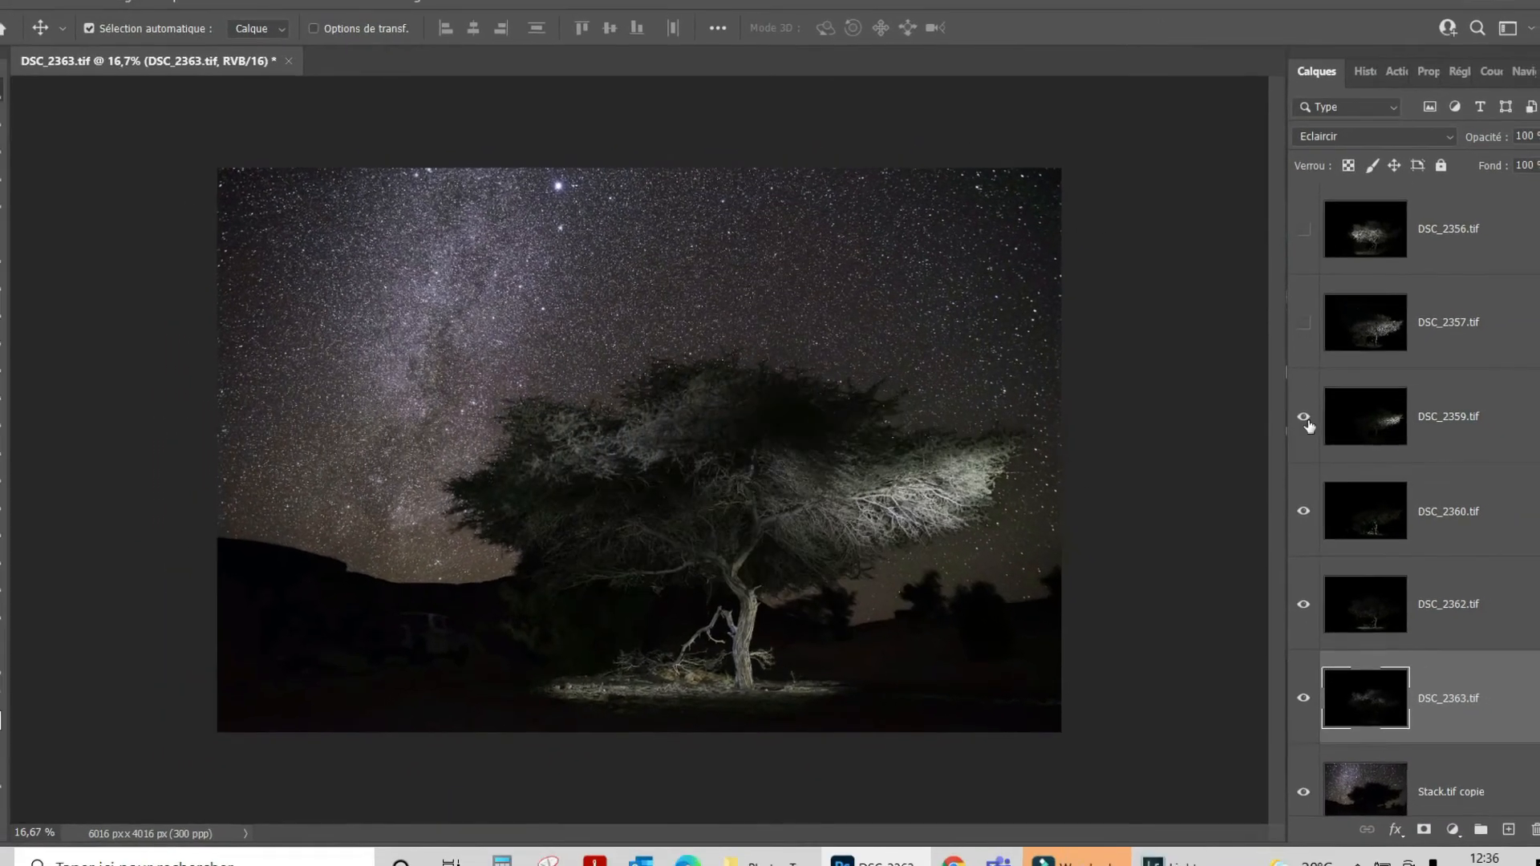
left_click(1341, 417)
left_click(1291, 509)
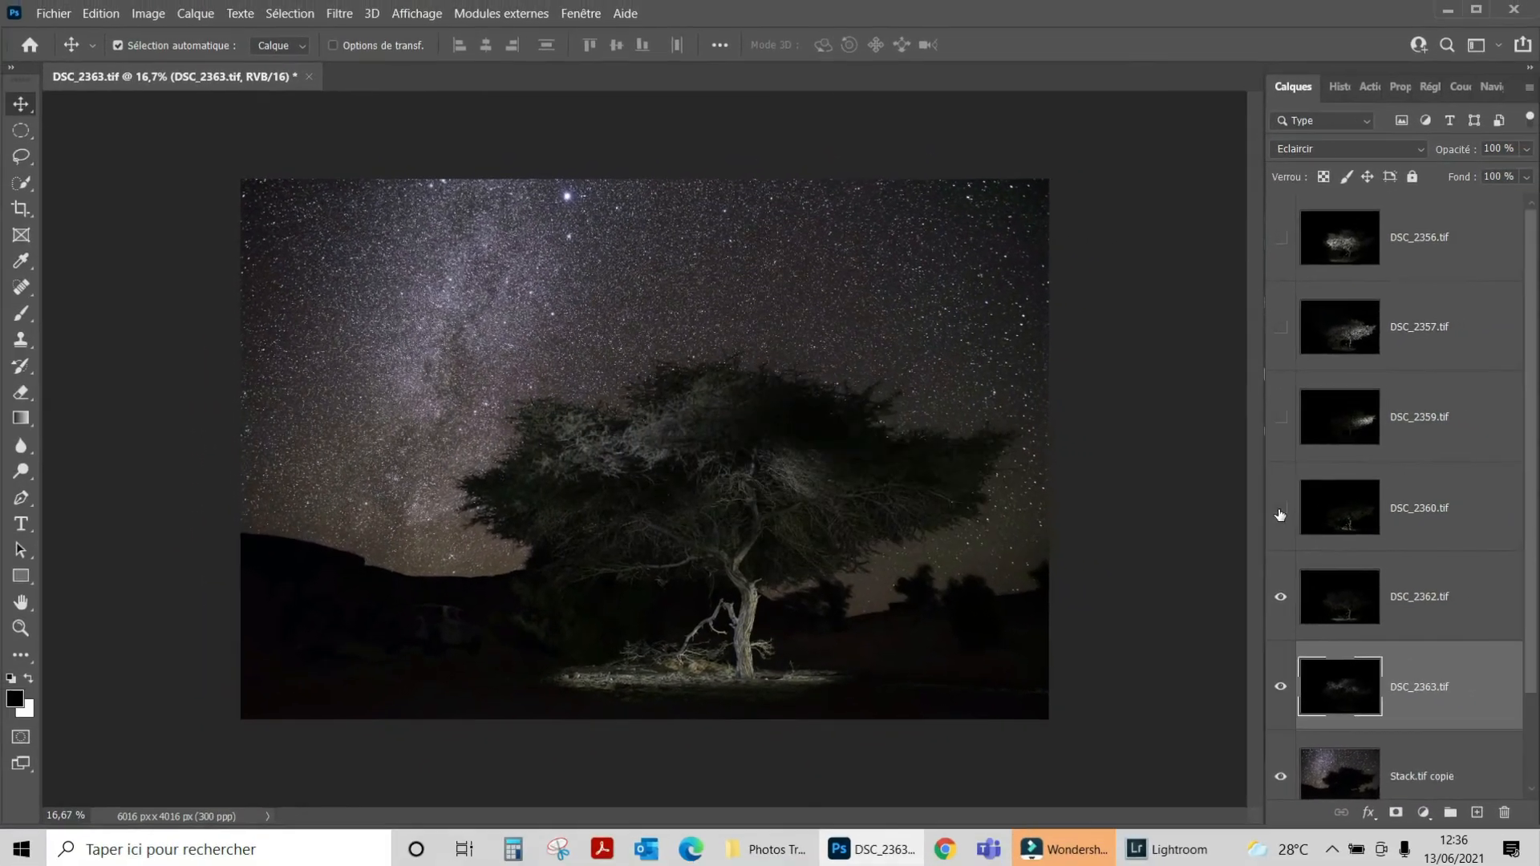
left_click(1279, 599)
left_click(1280, 690)
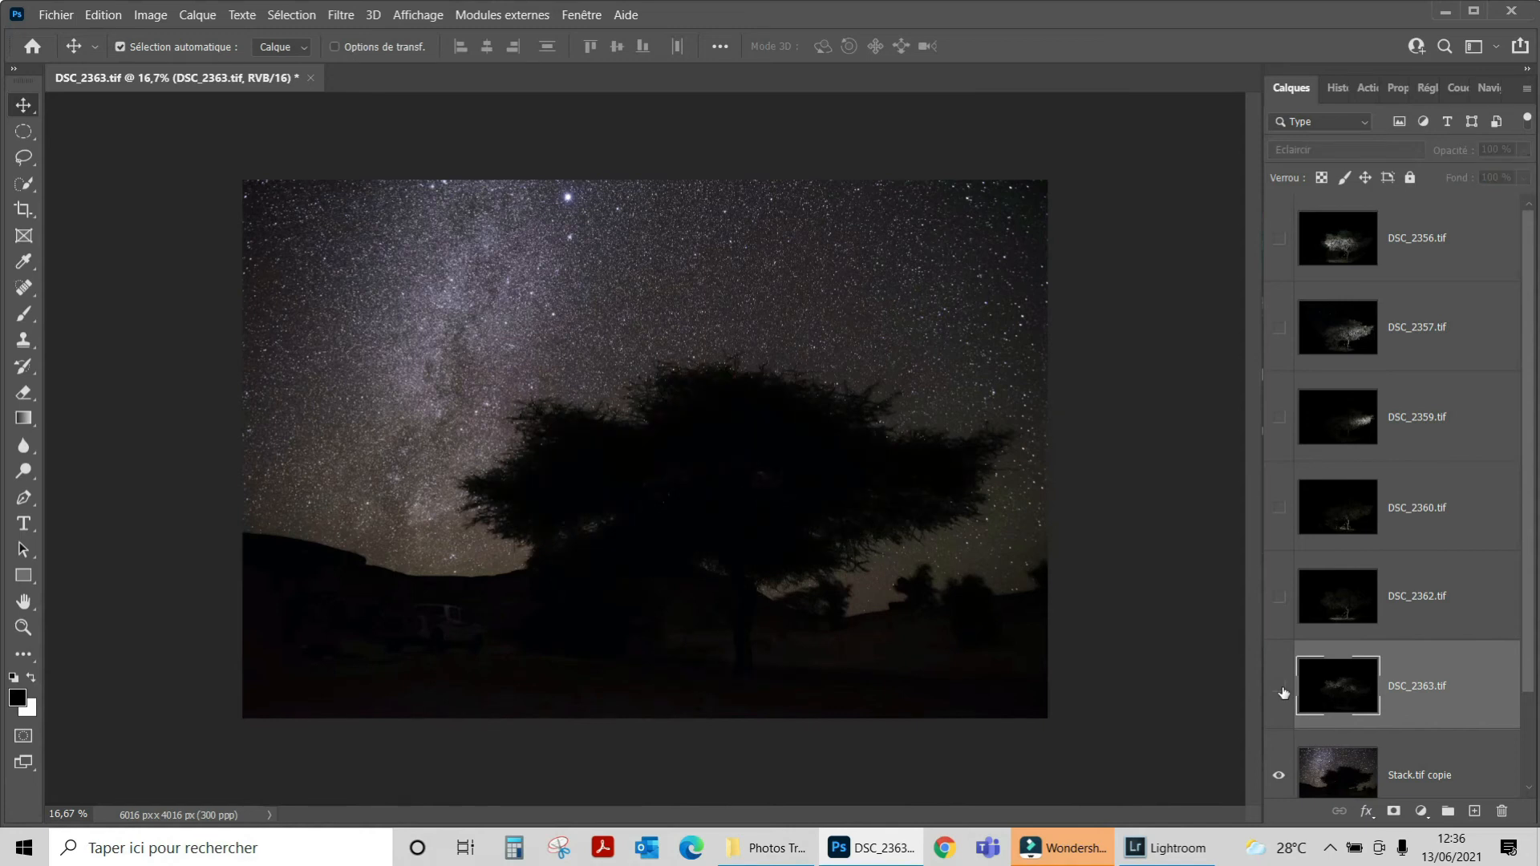
Step: Select the Stack.tif copie layer and open the Camera Raw filter on it
left_click(1352, 779)
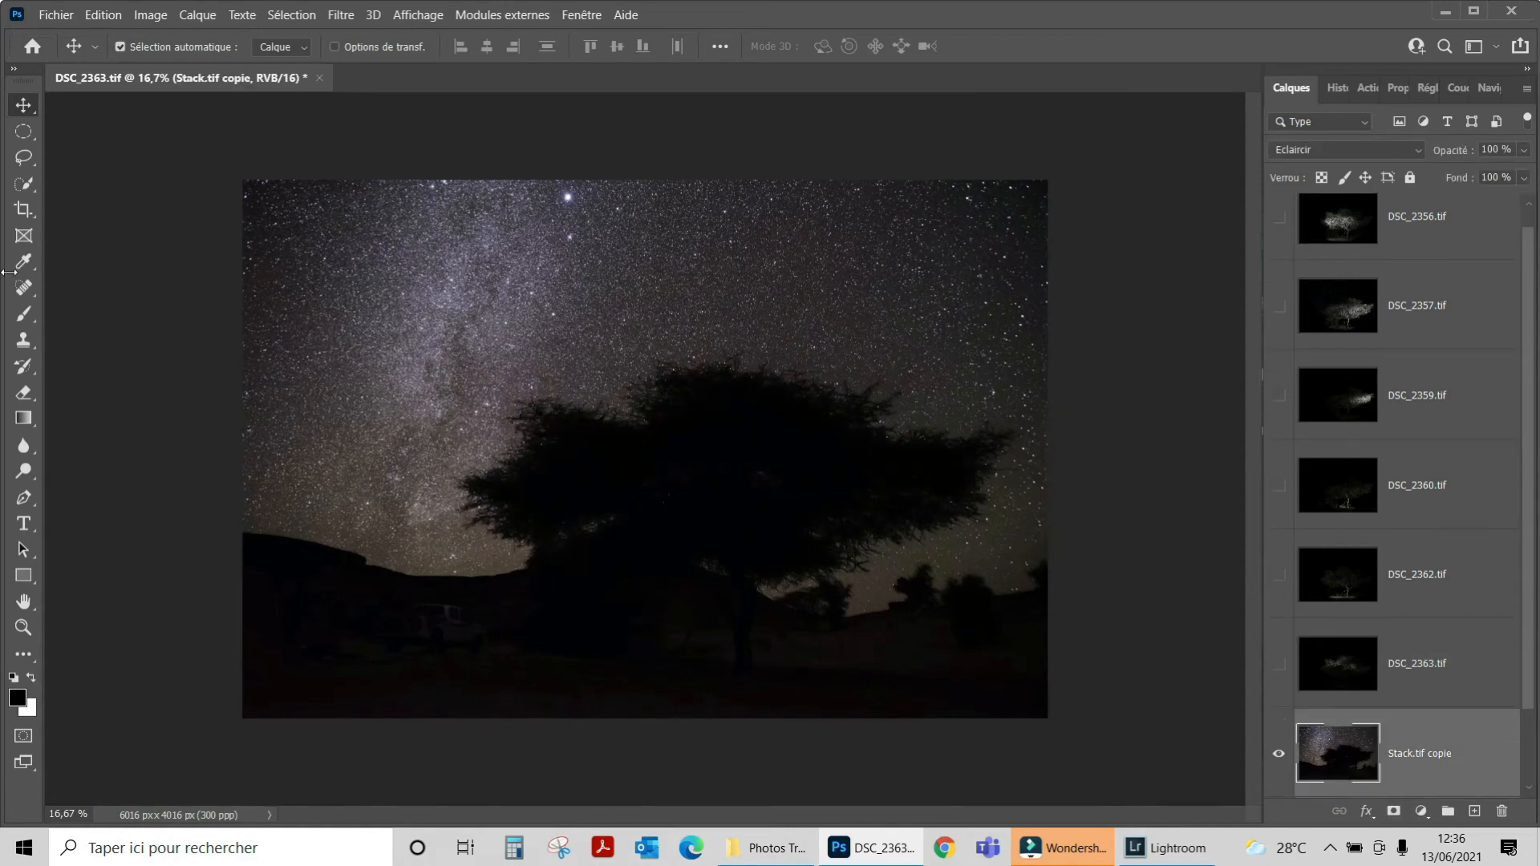
left_click(25, 315)
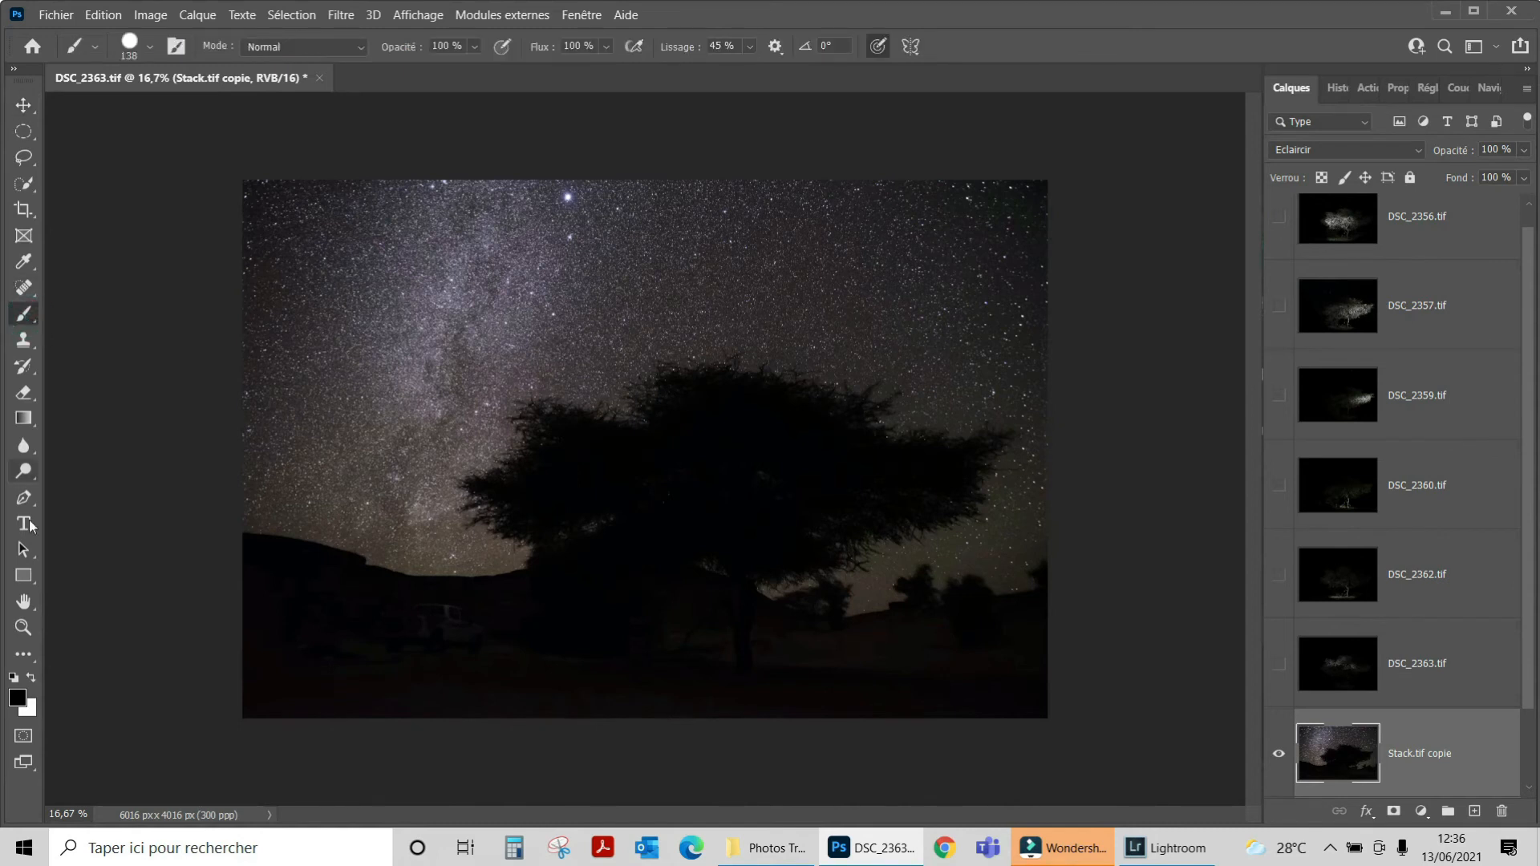
key("v")
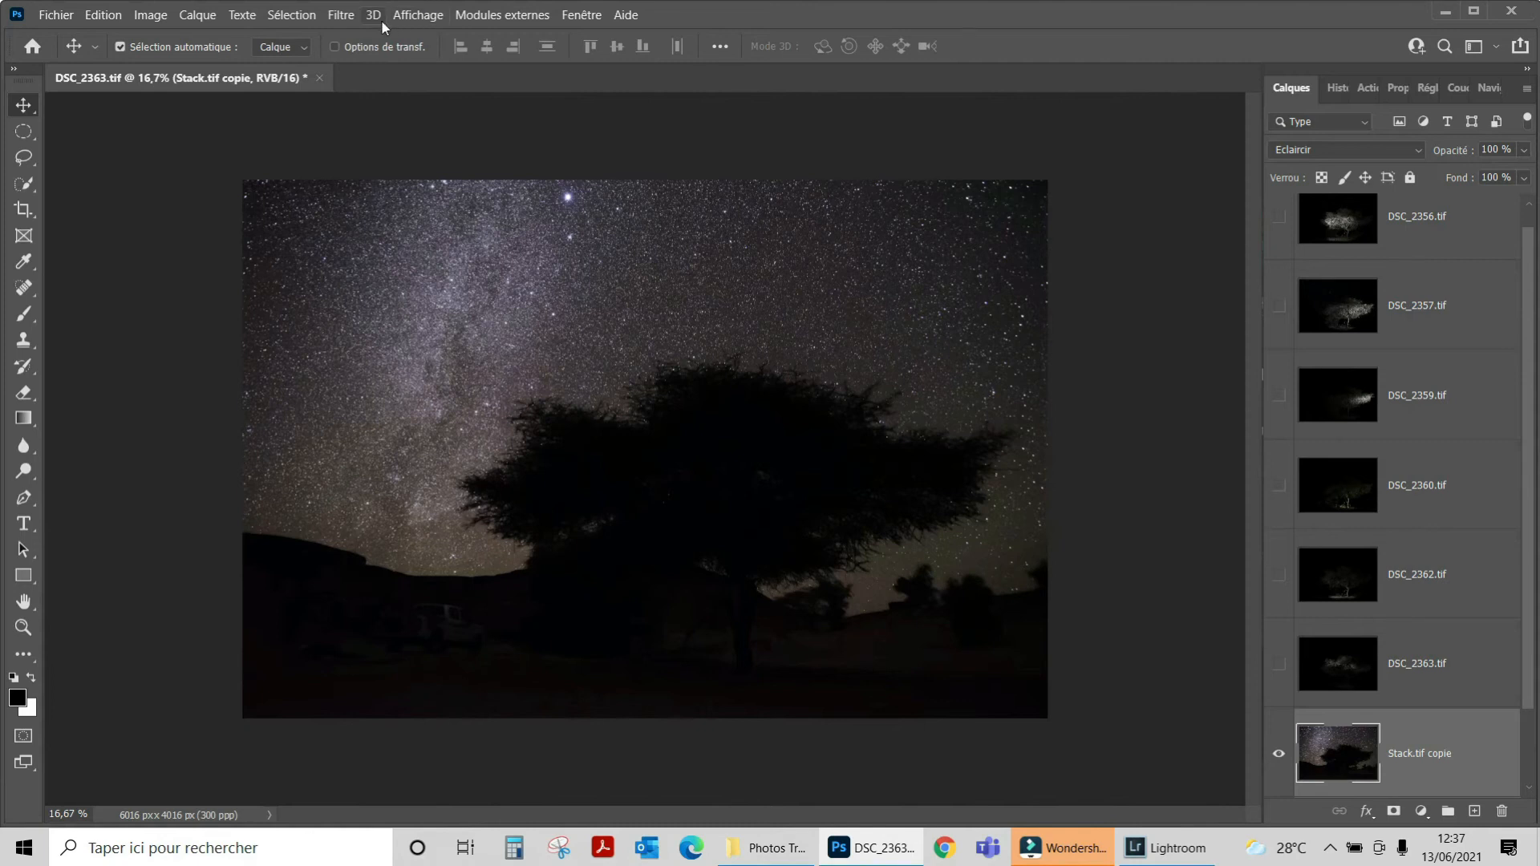
left_click(341, 16)
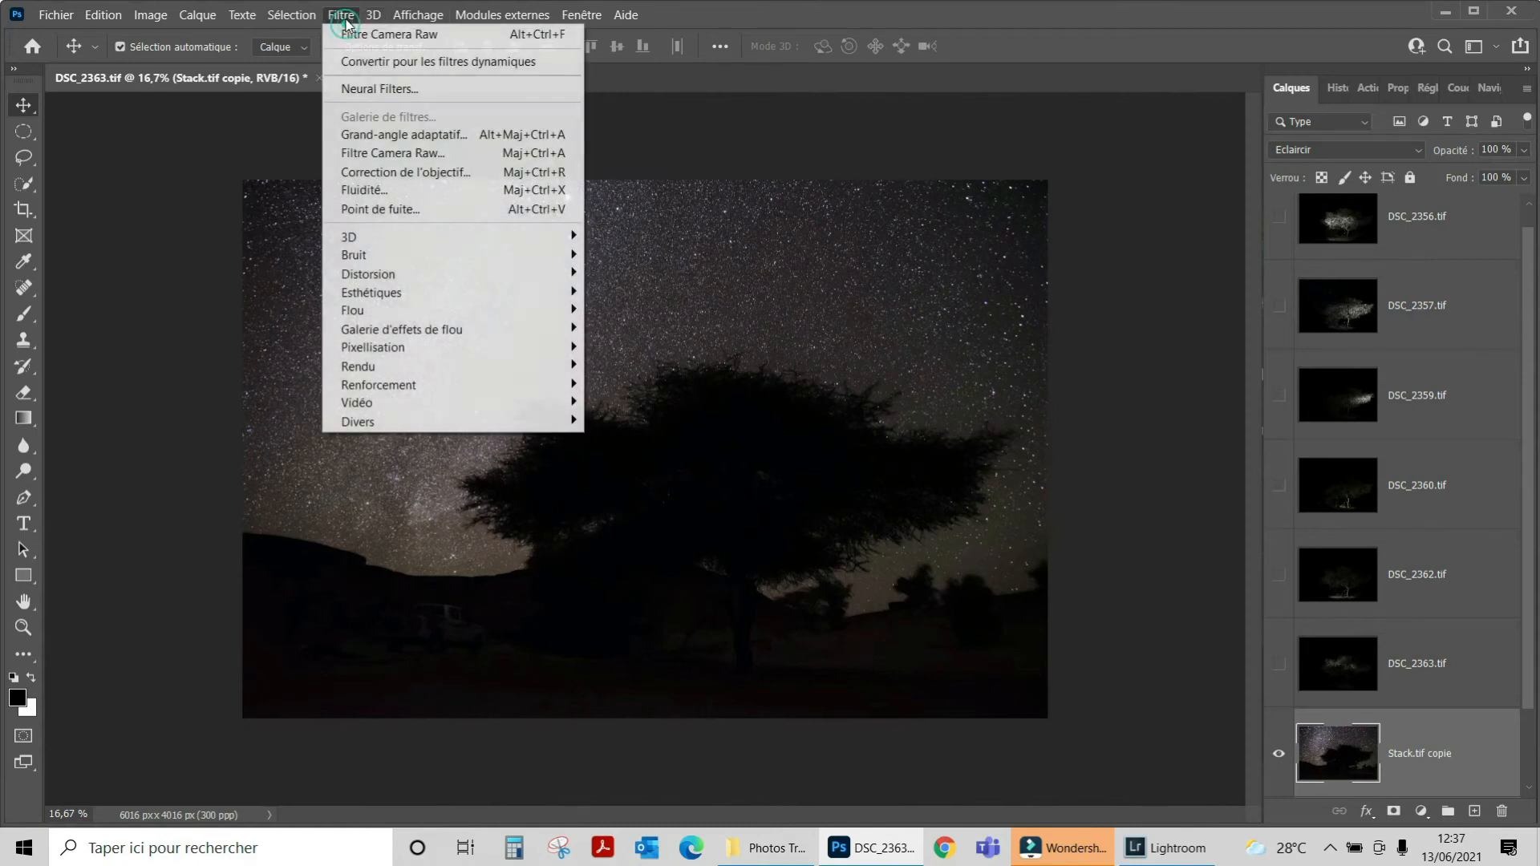
left_click(382, 155)
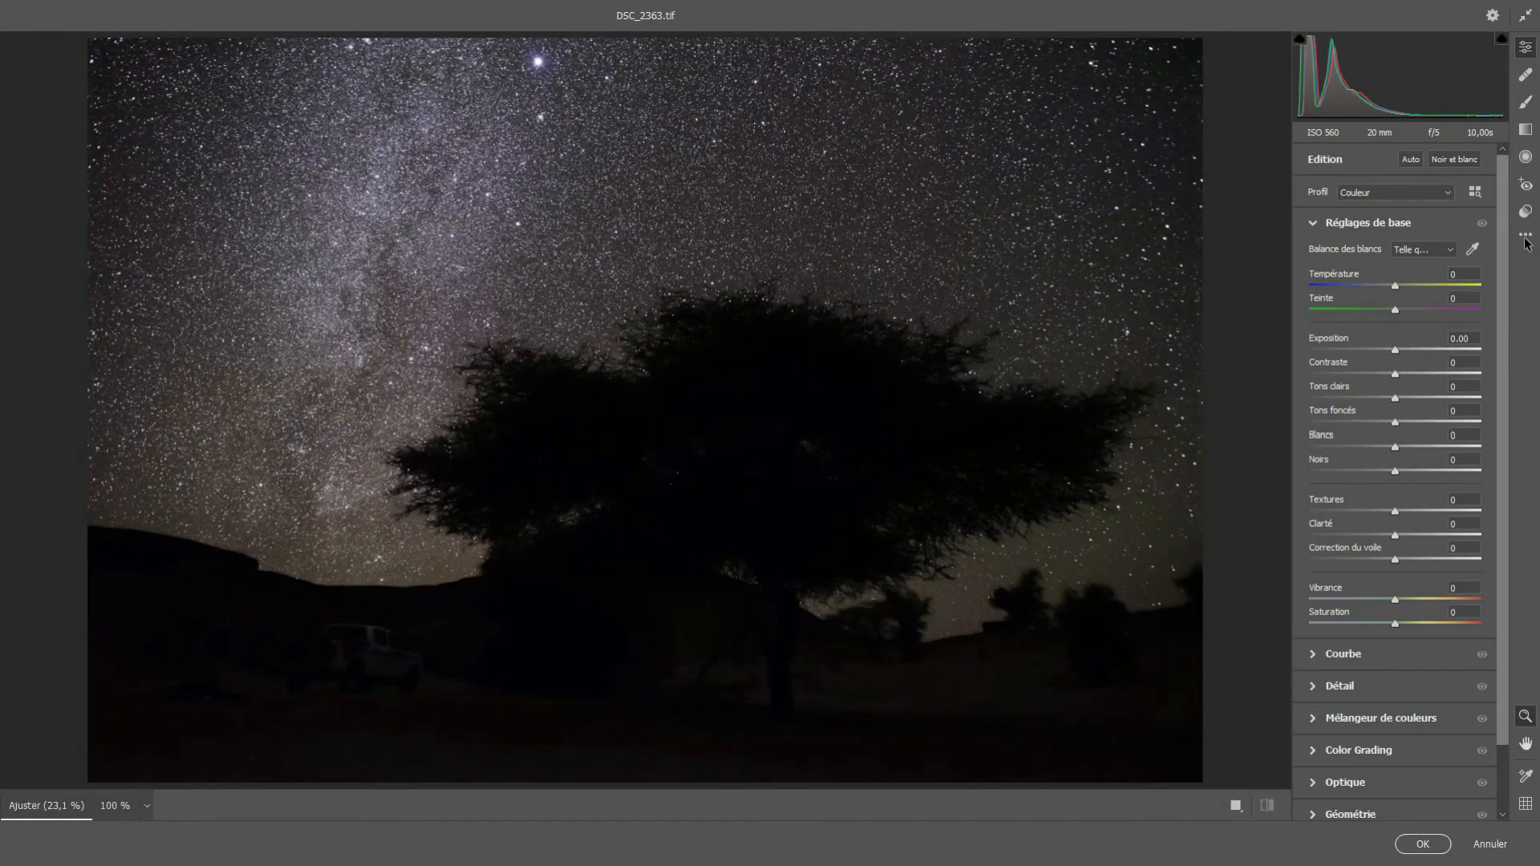
Step: Darken the parked car on the lower-left ground with a size 4 adjustment brush at -4.00 exposure, and apply Camera Raw
left_click(1526, 104)
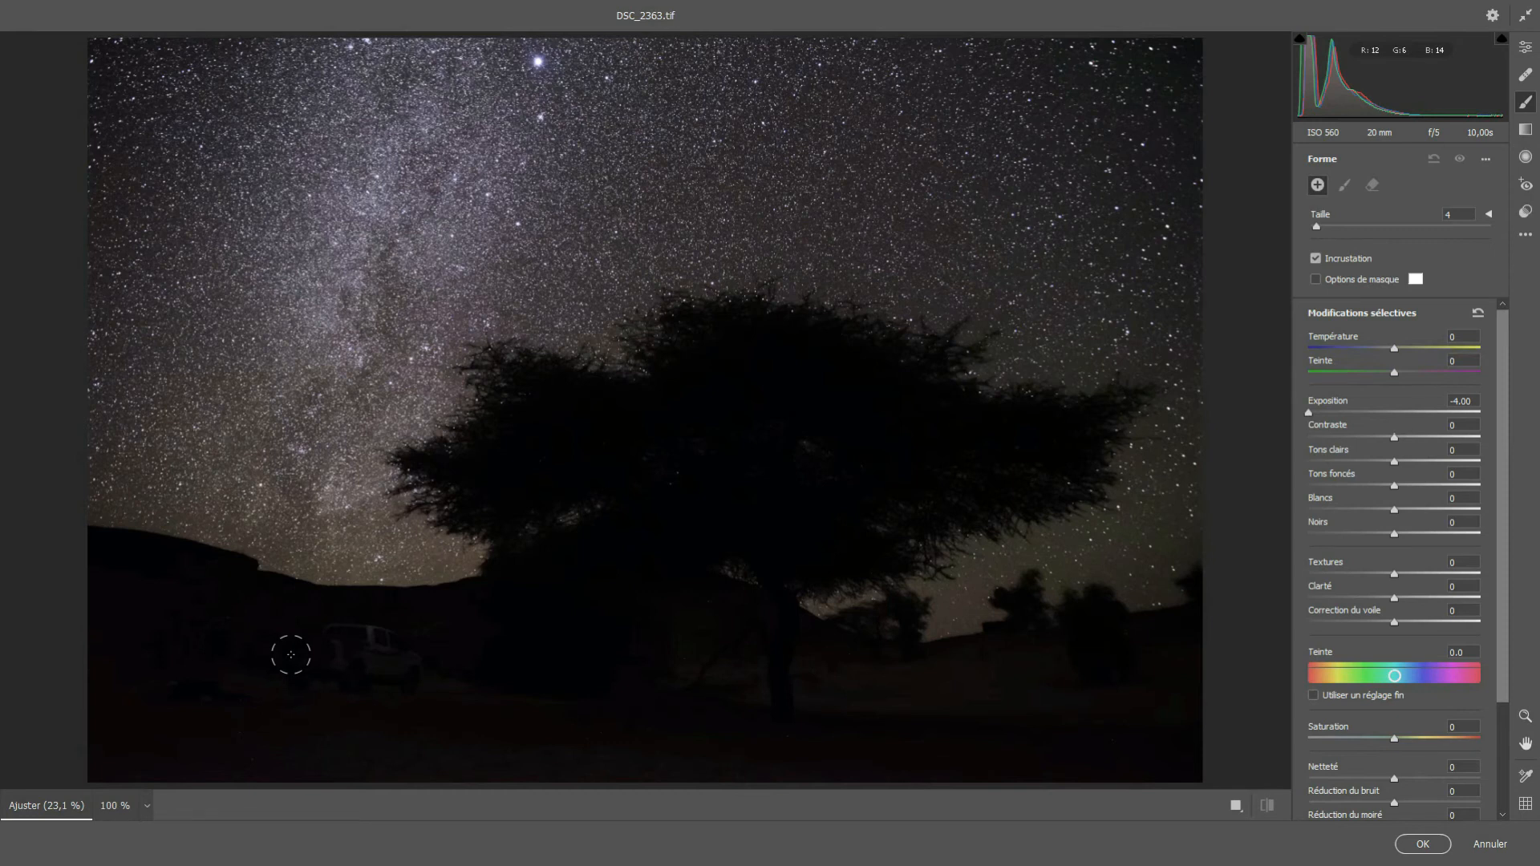
mouse_move(291, 660)
left_mouse_down()
mouse_move(344, 640)
mouse_move(397, 672)
left_mouse_up()
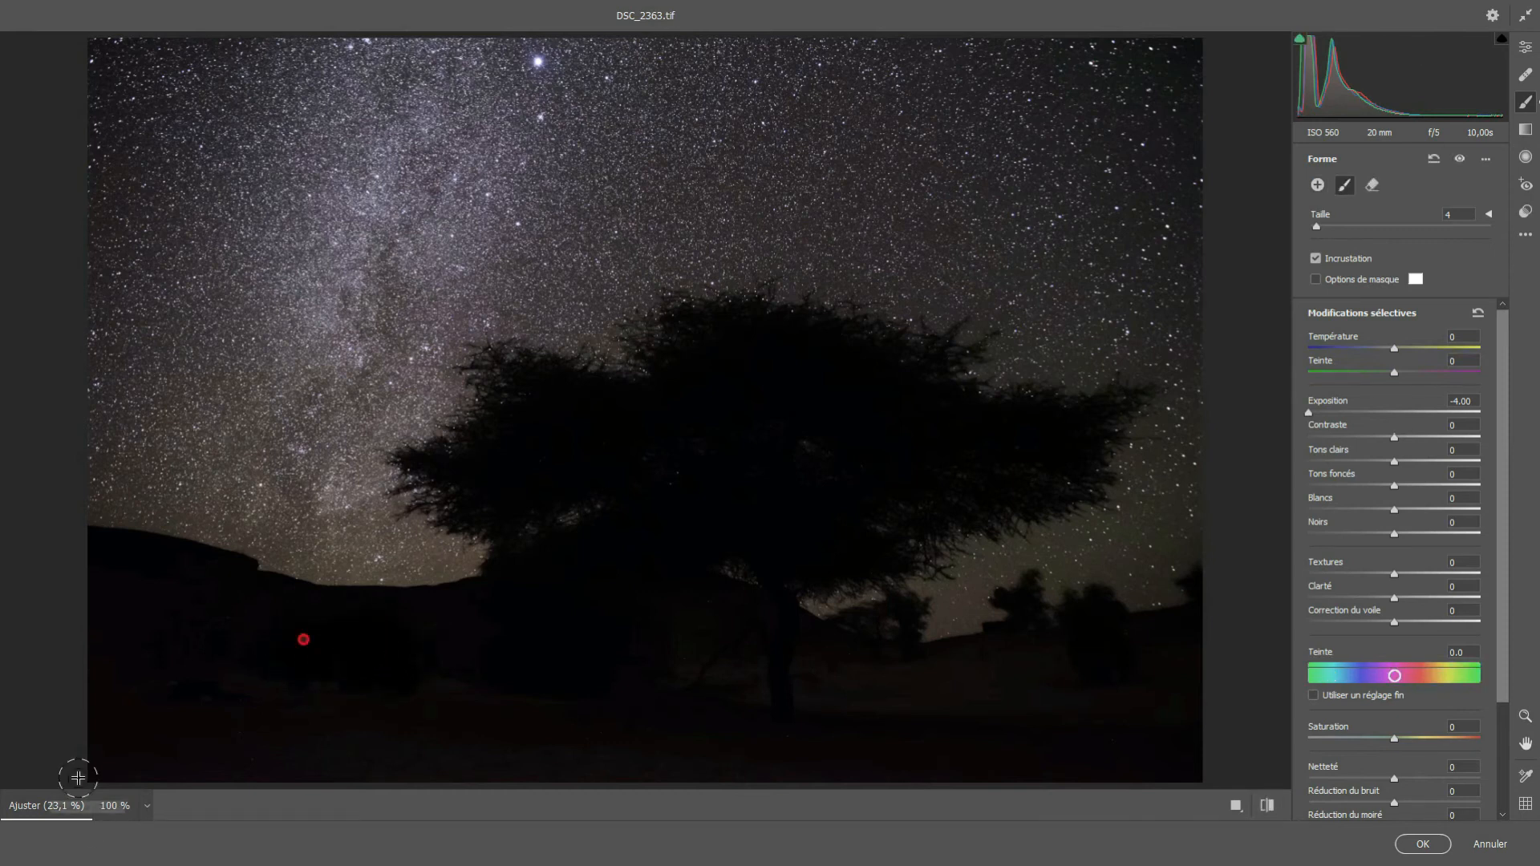
left_click(1422, 843)
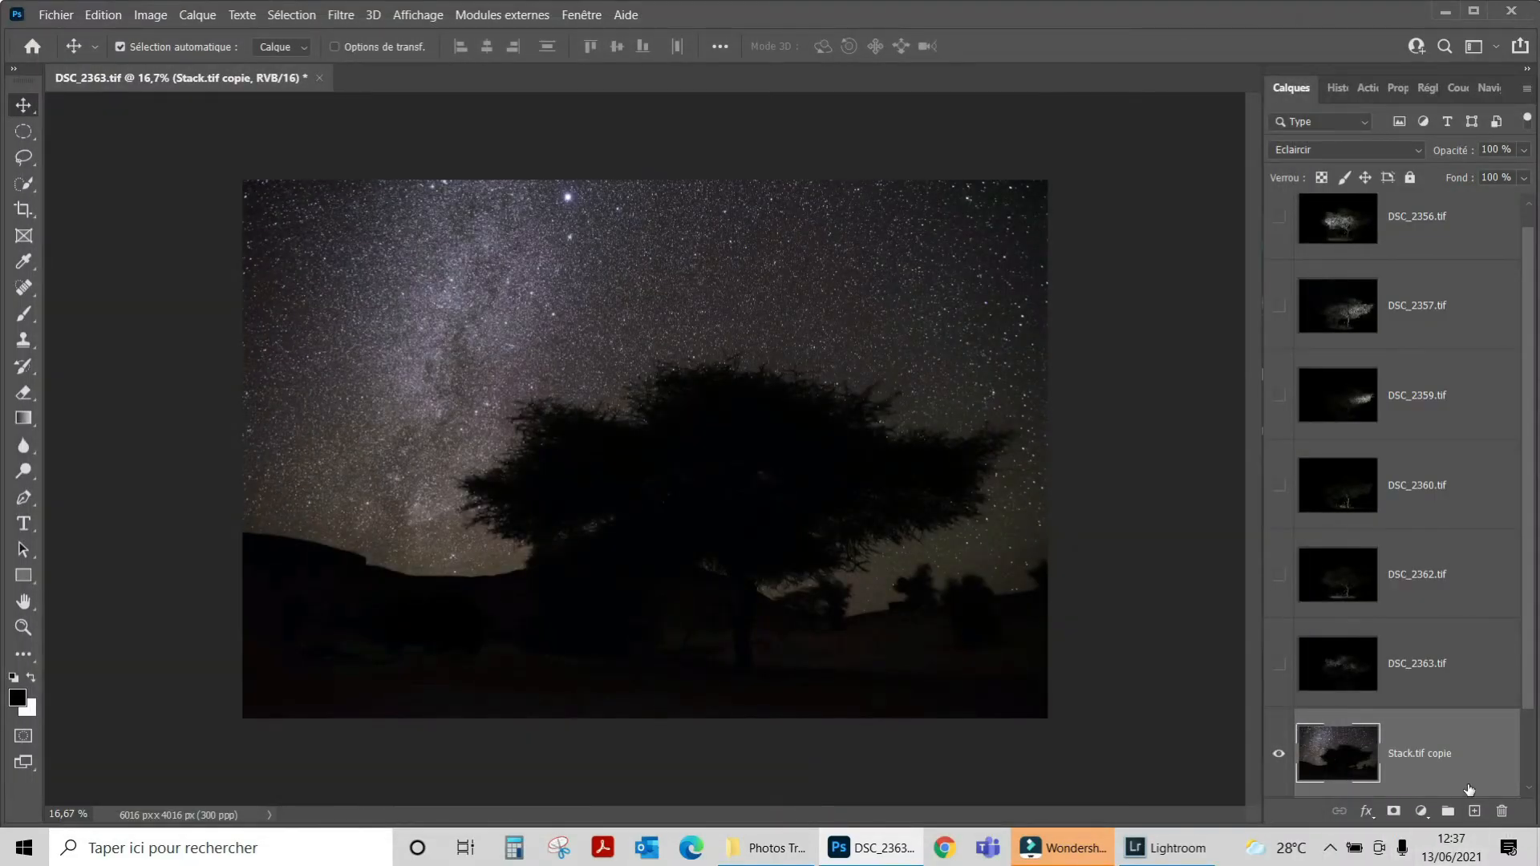
Step: Show the six tree layers one by one over Stack.tif copie, from DSC_2363.tif up to DSC_2356.tif
scroll(1469, 789, "up", 1)
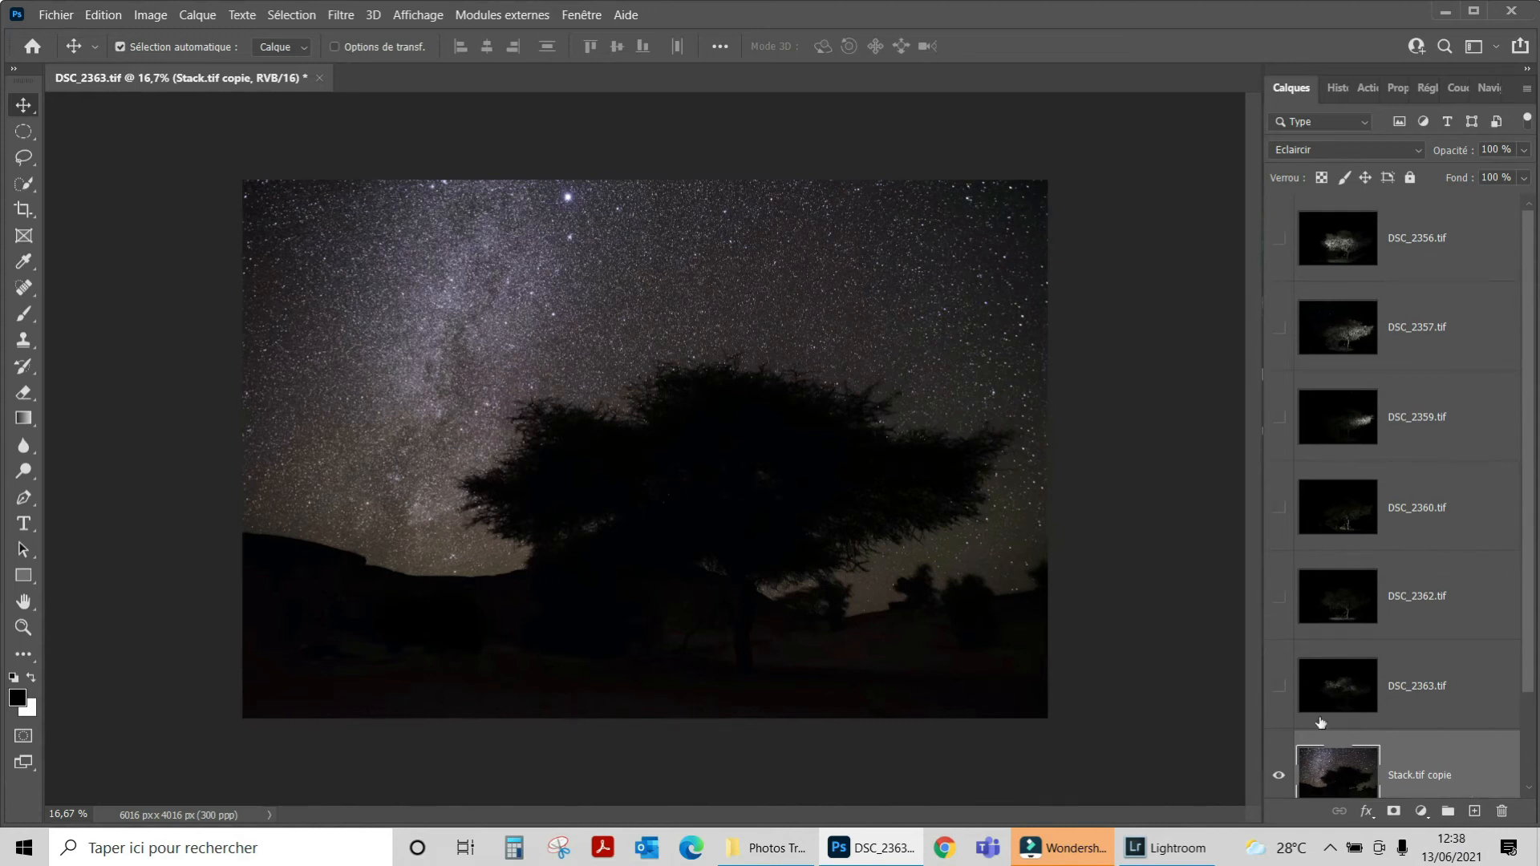
left_click(1278, 687)
left_click(1278, 596)
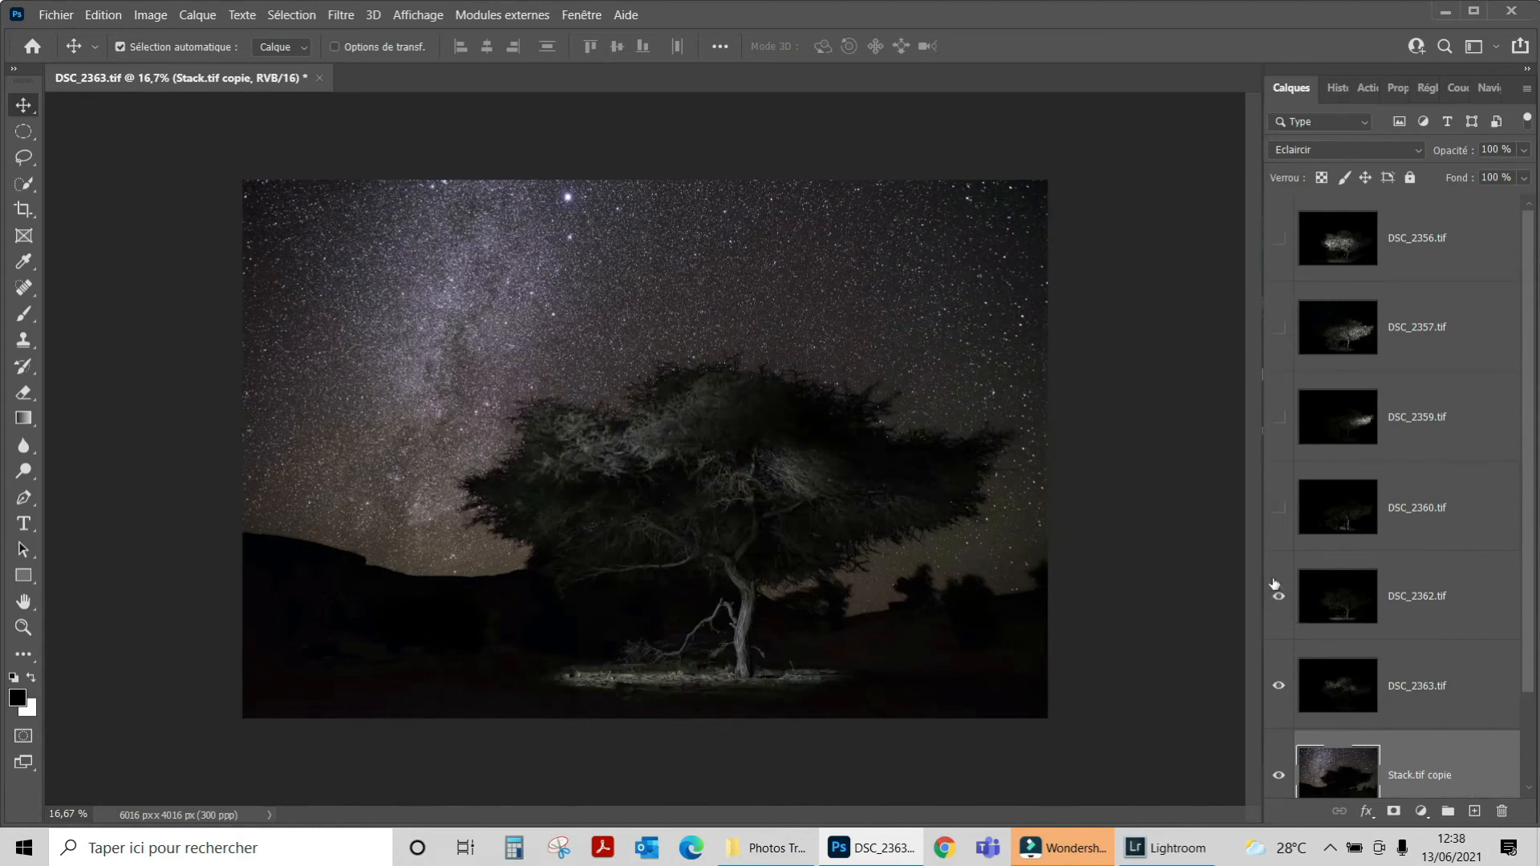
left_click(1278, 508)
left_click(1278, 417)
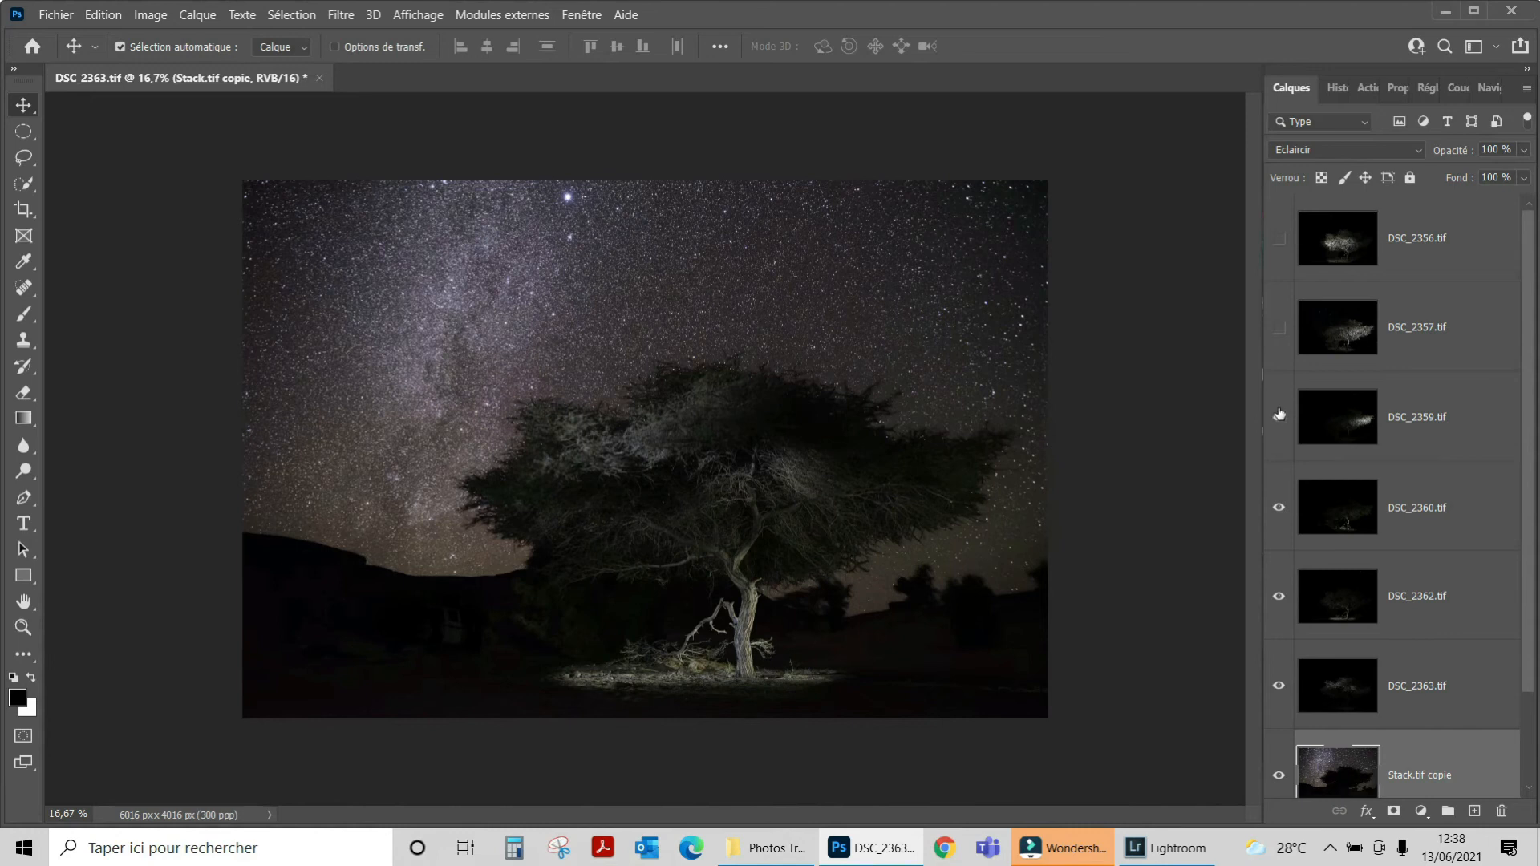
left_click(1280, 328)
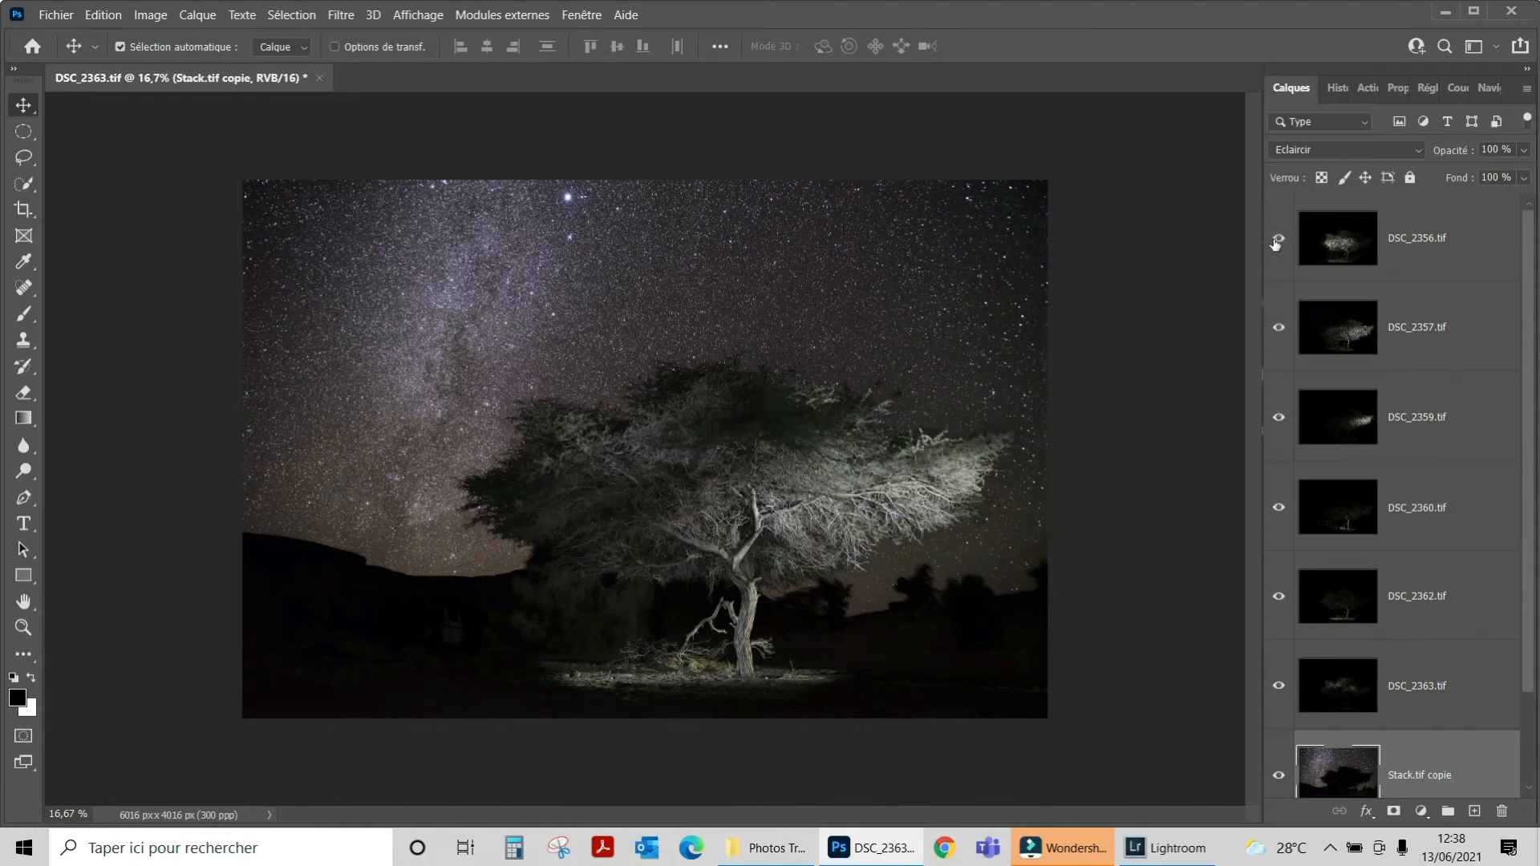
left_click(1277, 240)
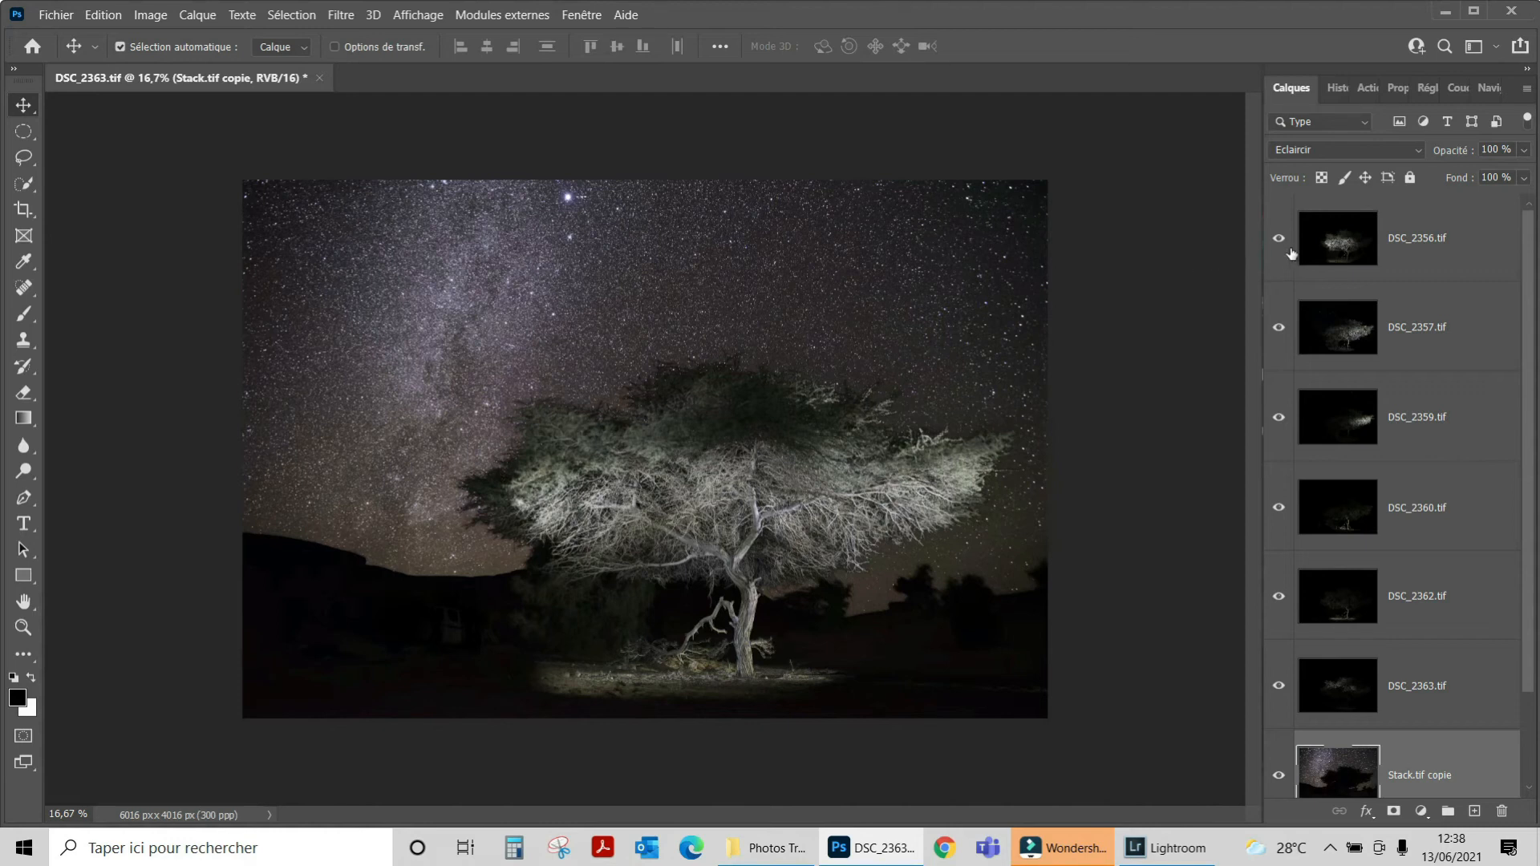
Step: Show the original Stack.tif layer and hide Stack.tif copie and all six tree layers above it
scroll(1283, 249, "down", 2)
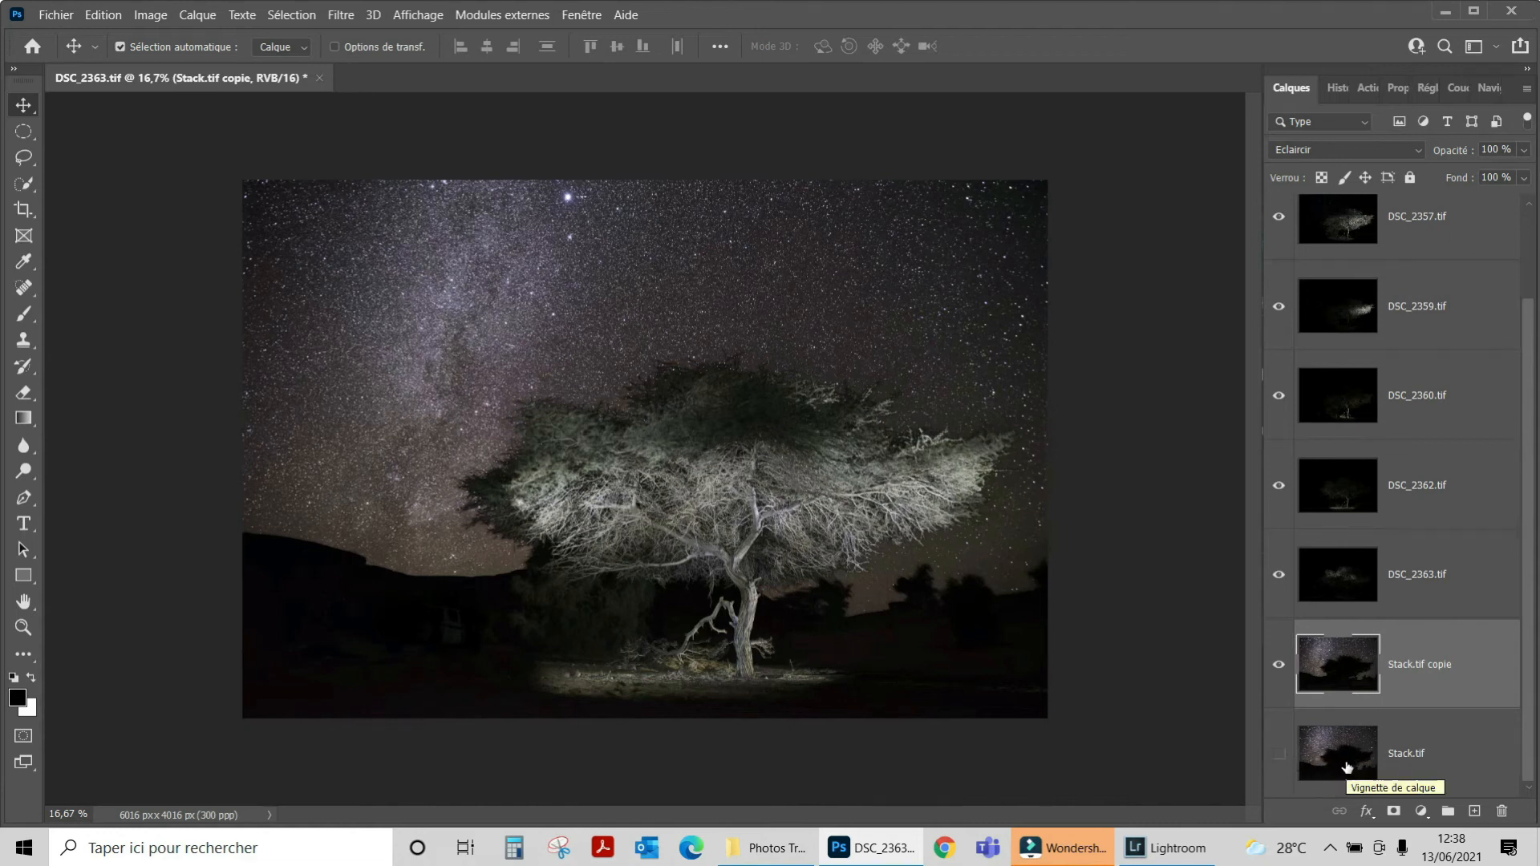
left_click(1279, 753)
left_click(1278, 664)
left_click(1278, 574)
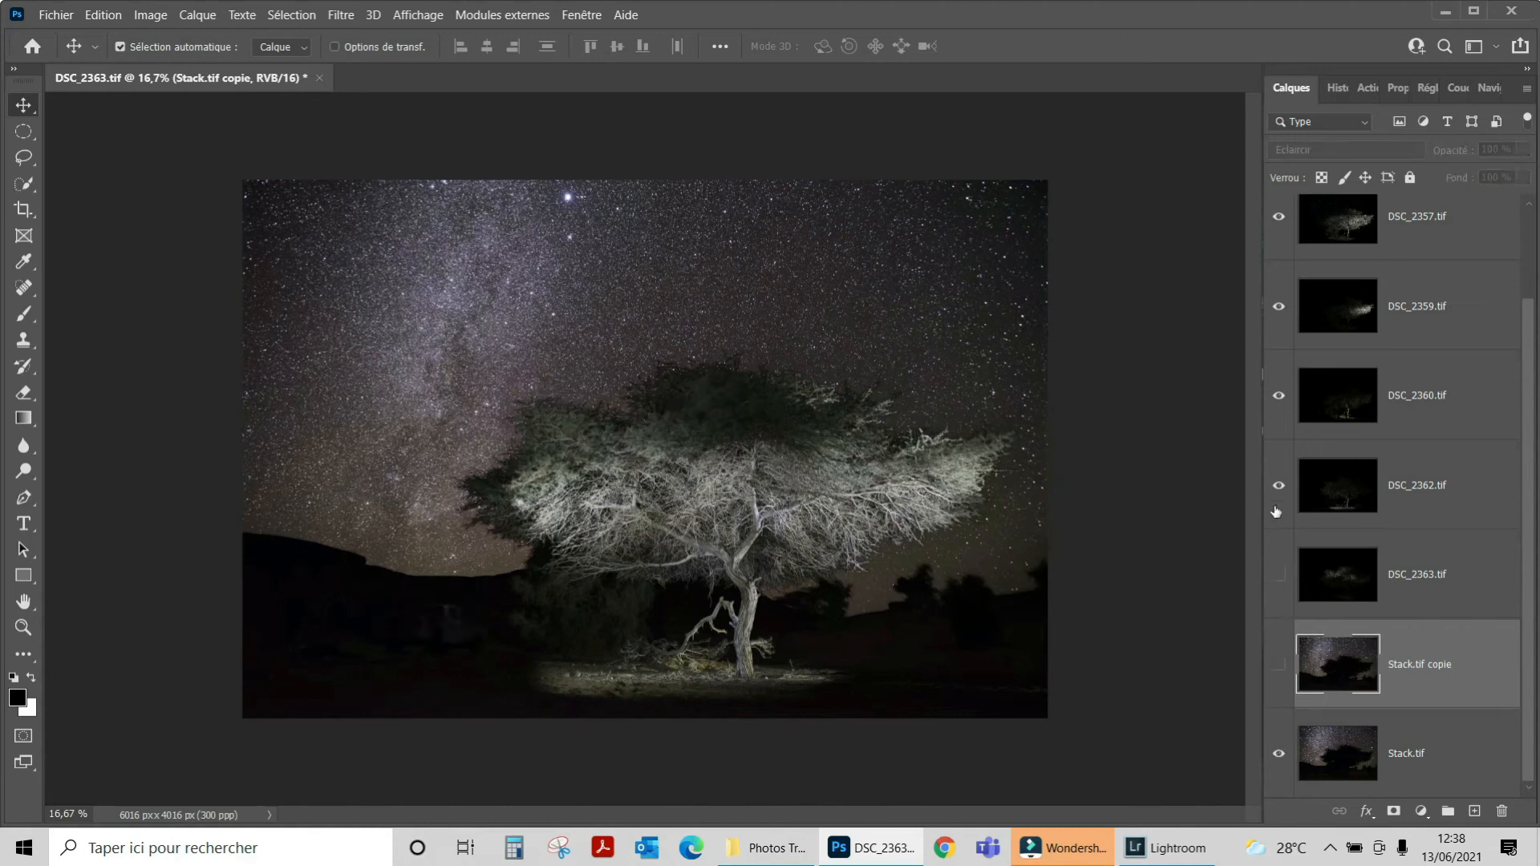
left_click(1278, 485)
left_click(1278, 396)
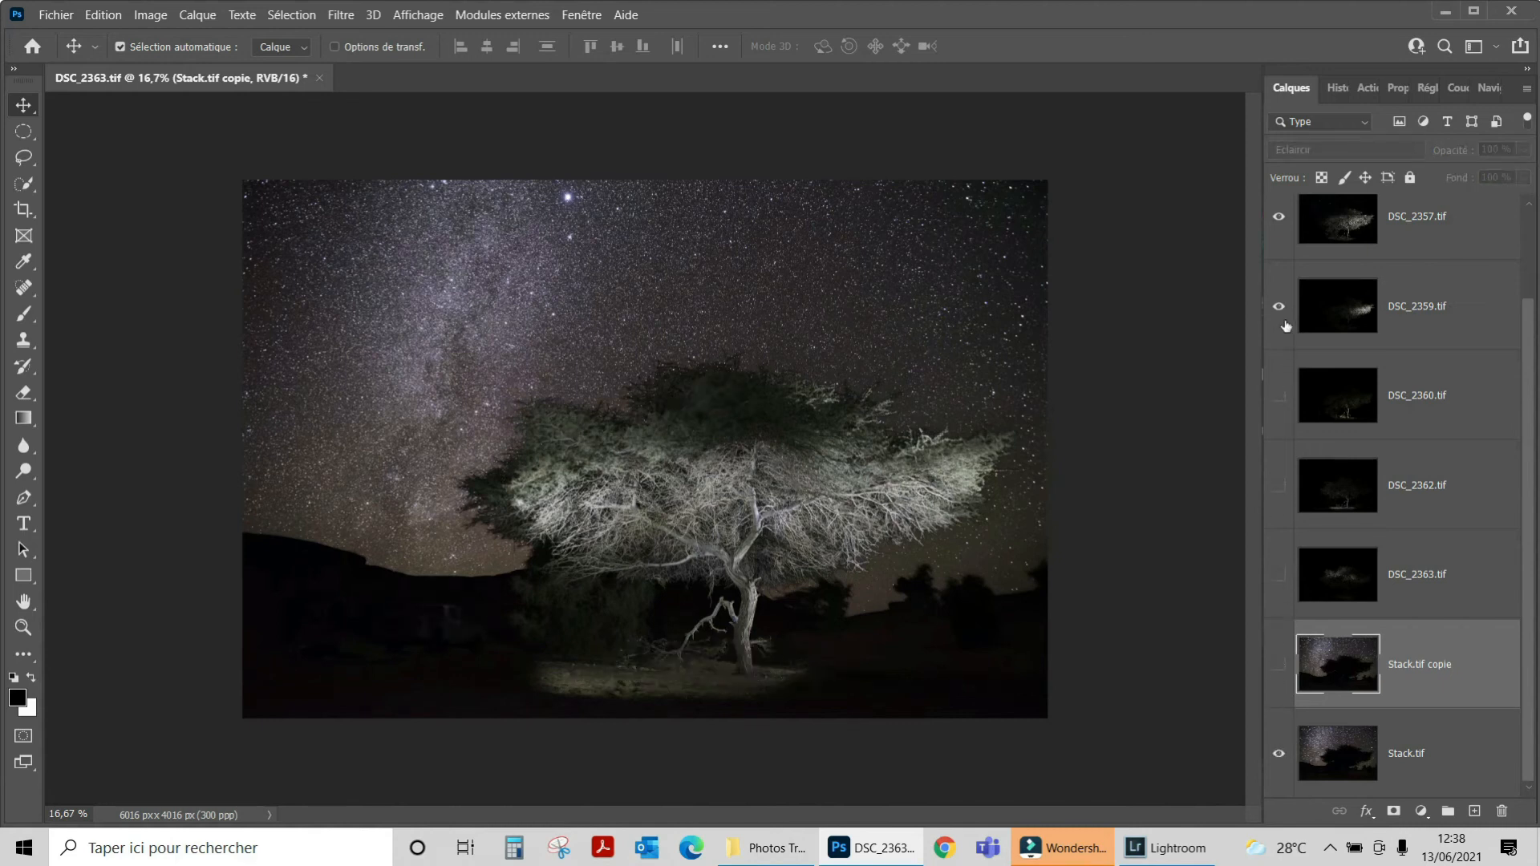
left_click(1278, 304)
left_click(1278, 216)
scroll(1283, 241, "up", 2)
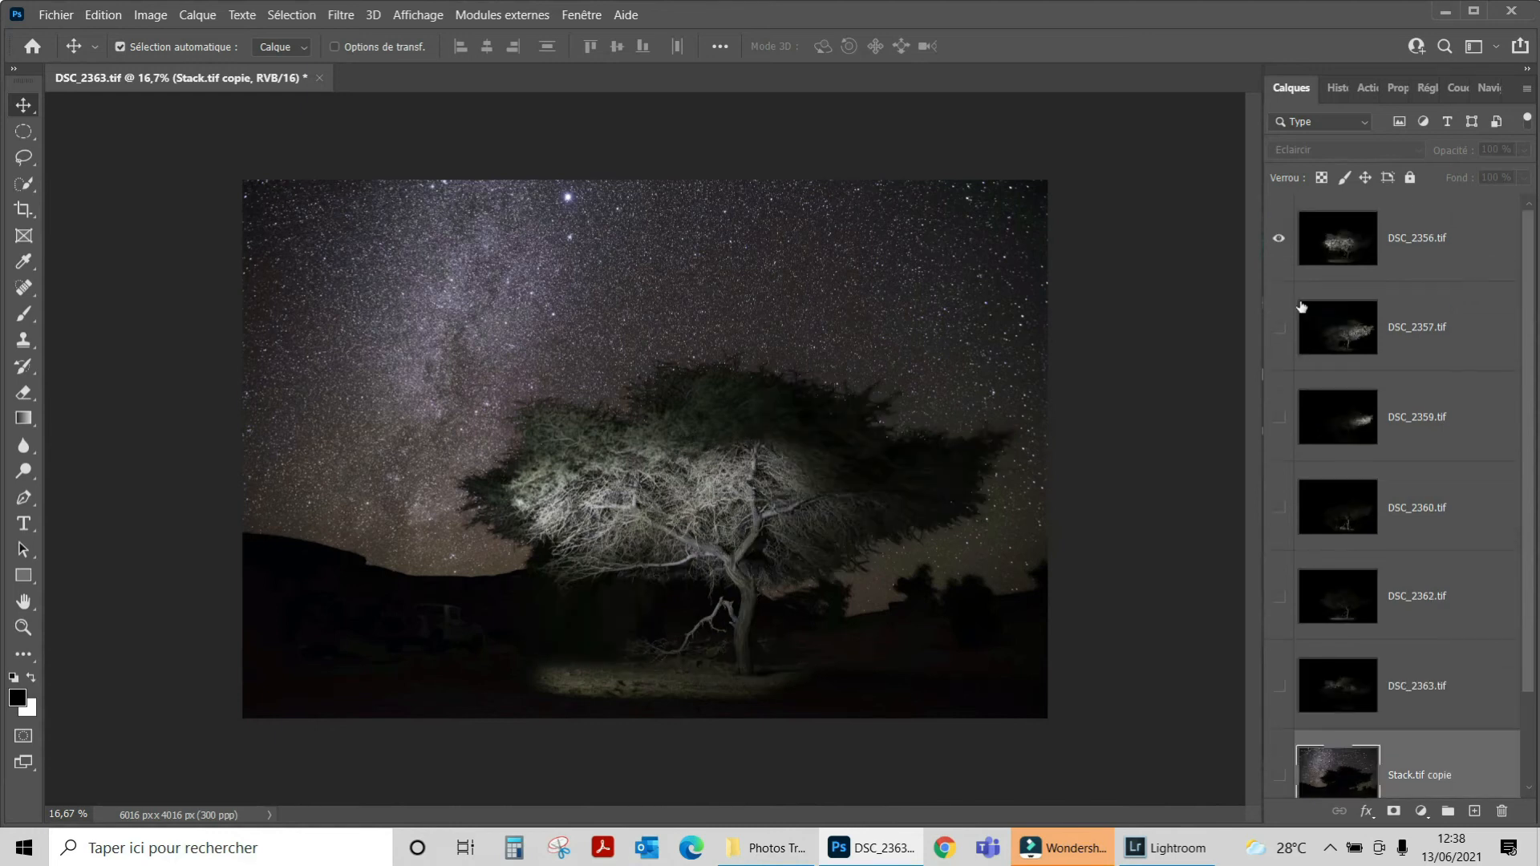
left_click(1279, 238)
scroll(1293, 296, "down", 2)
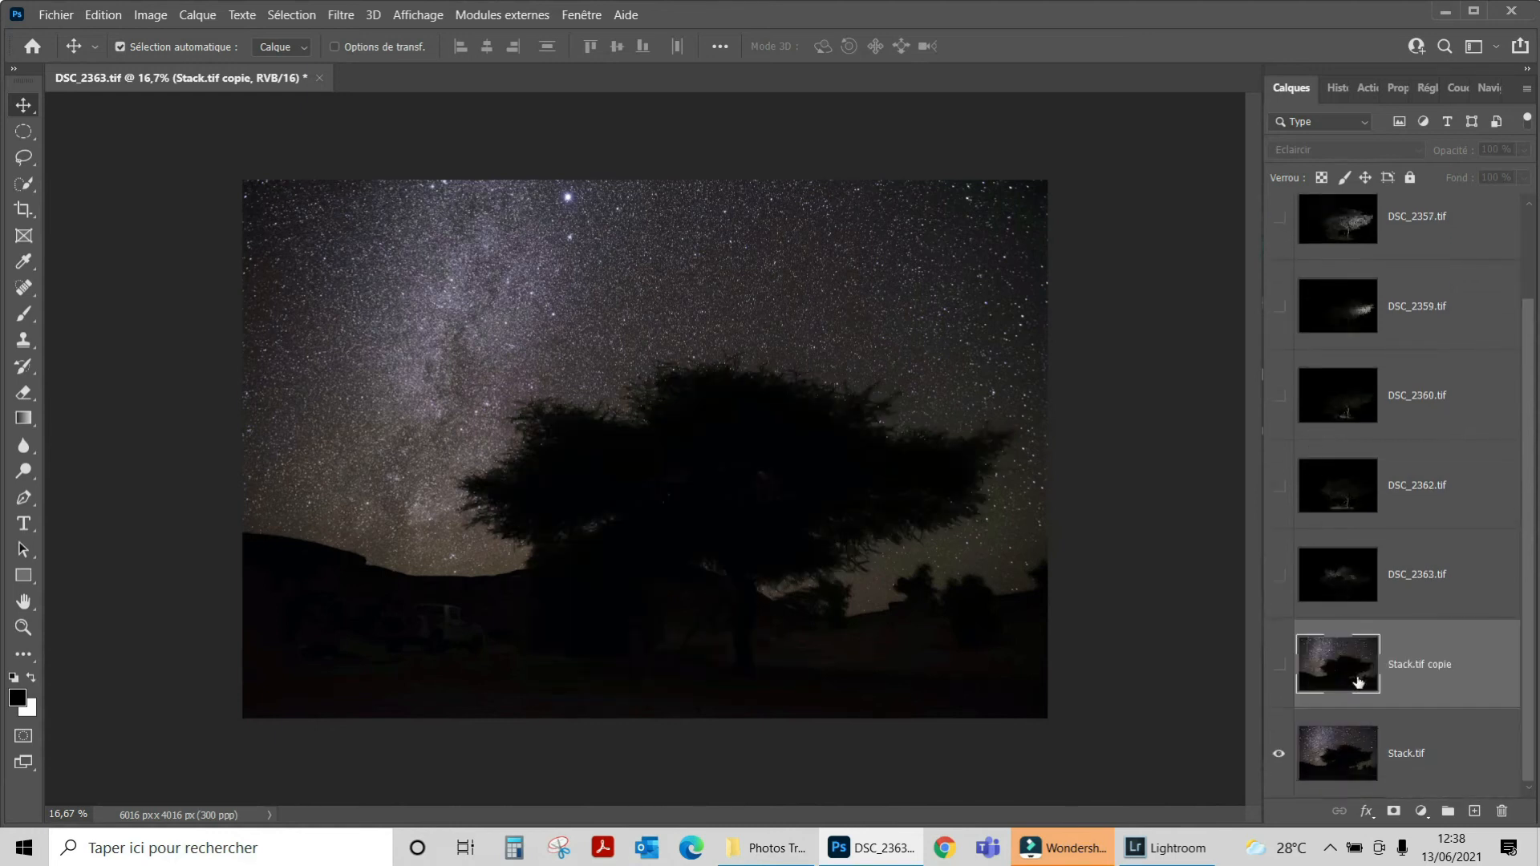
Step: Select the stars on the Stack.tif layer with a Color Range of highlights, tolerance 35% and range 139
left_click(1355, 748)
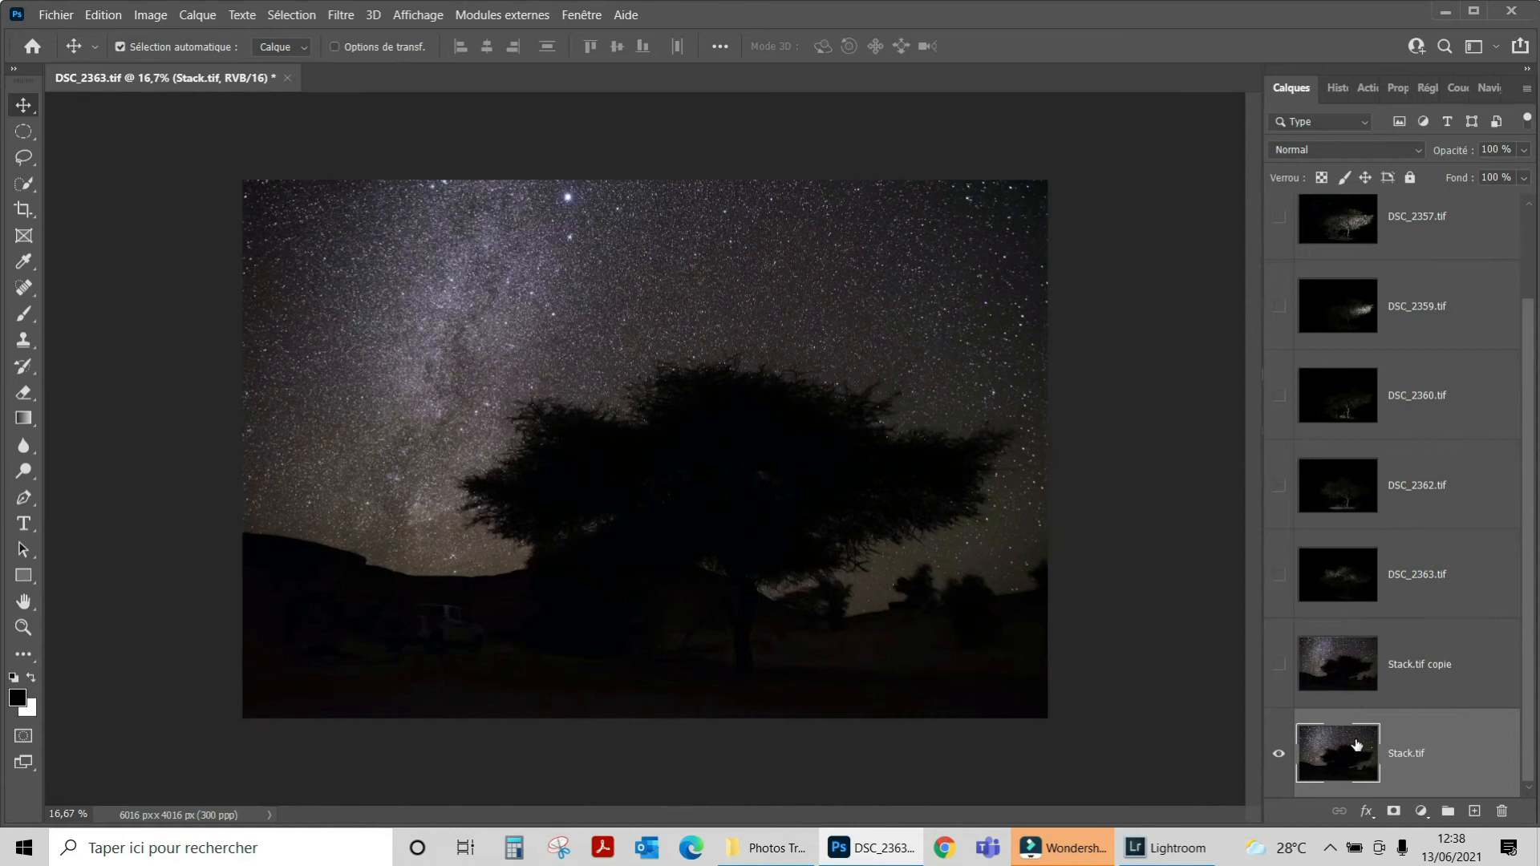
left_click(290, 16)
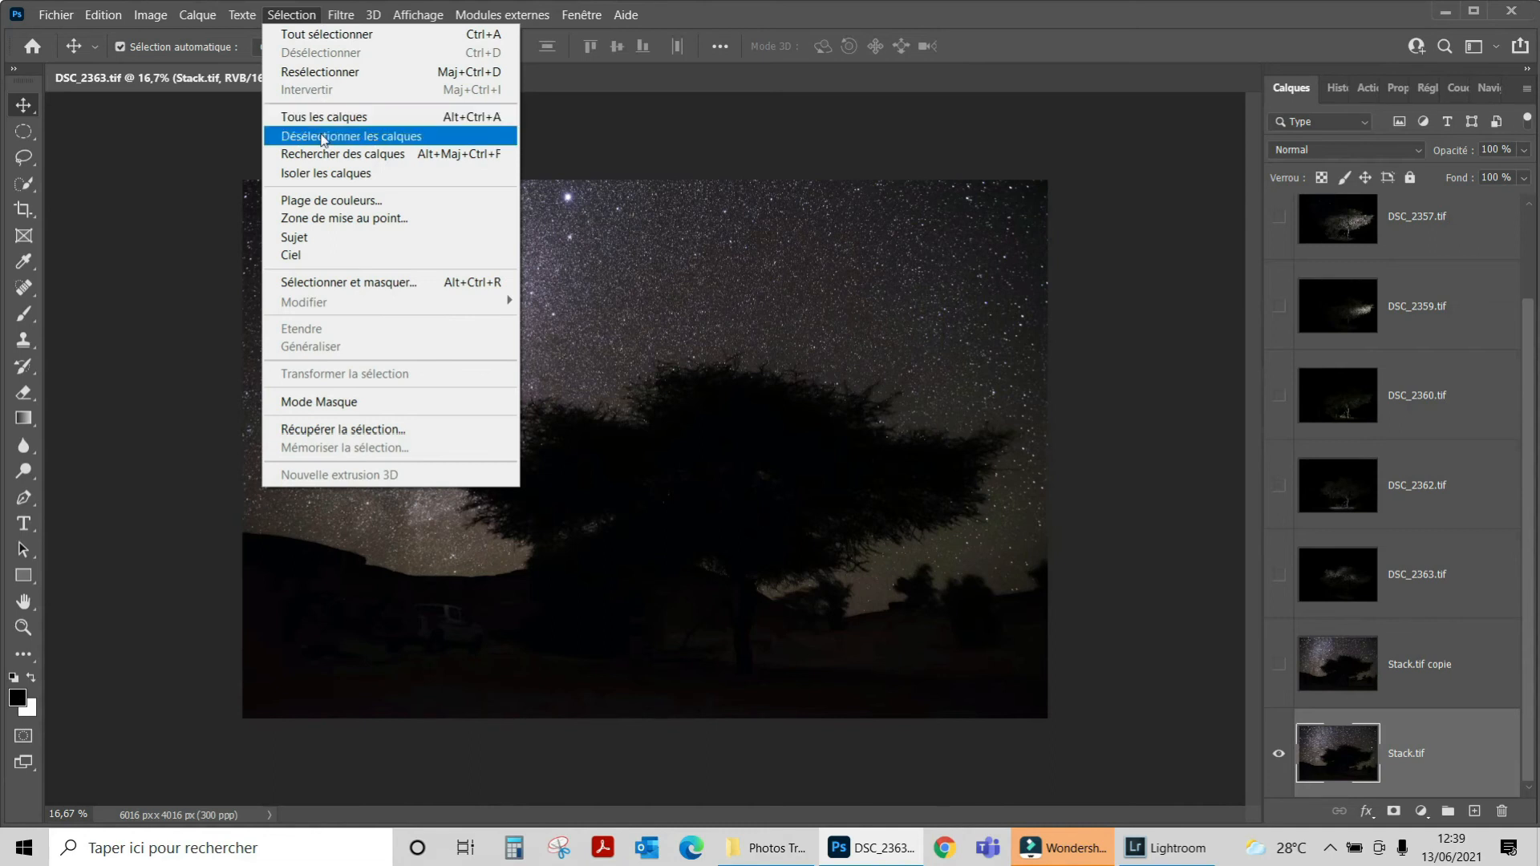
left_click(332, 200)
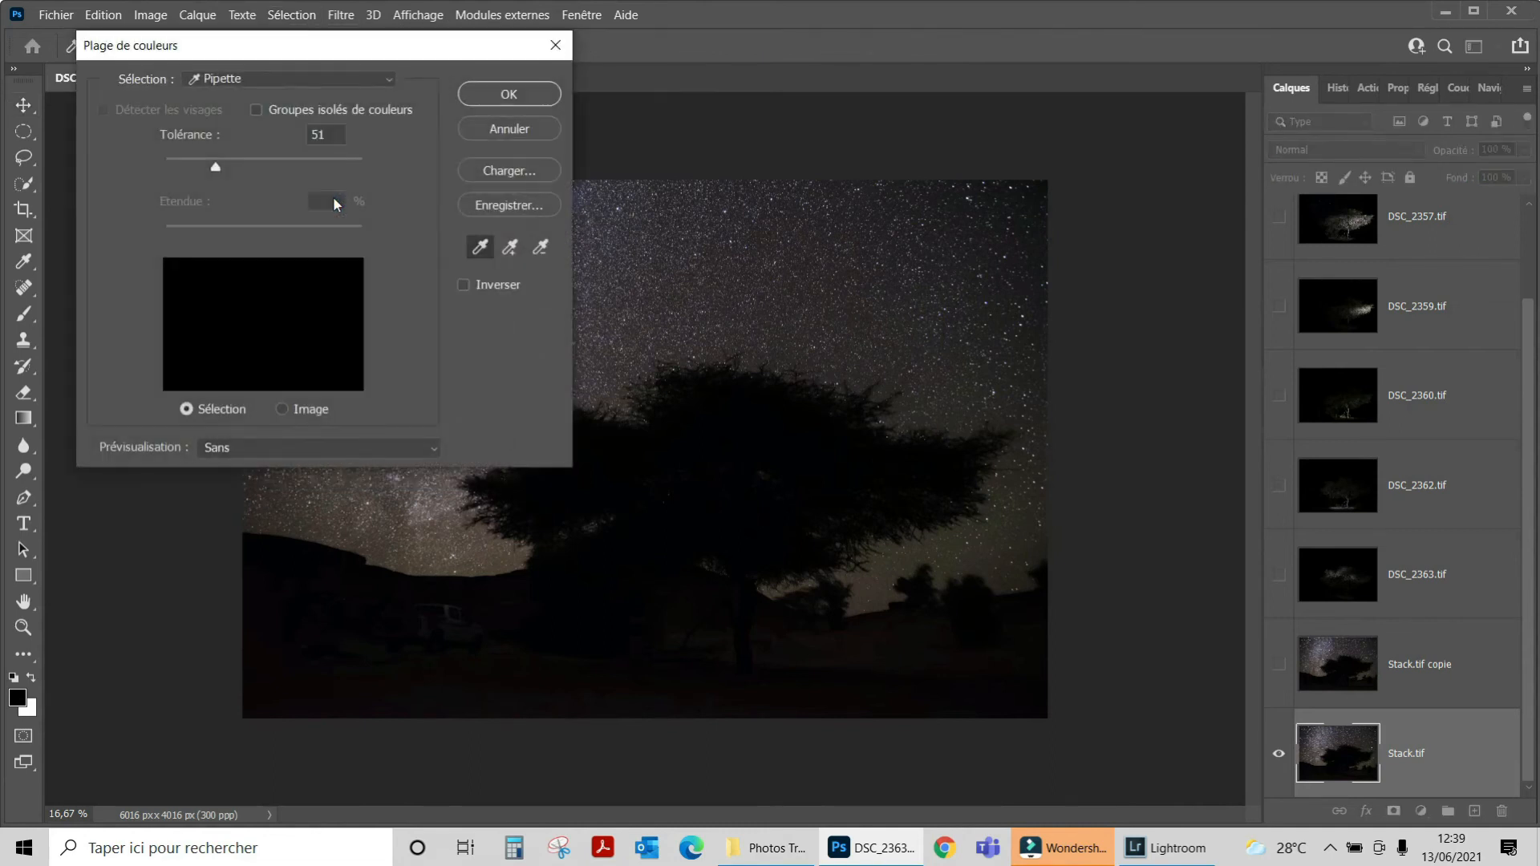
left_click(388, 82)
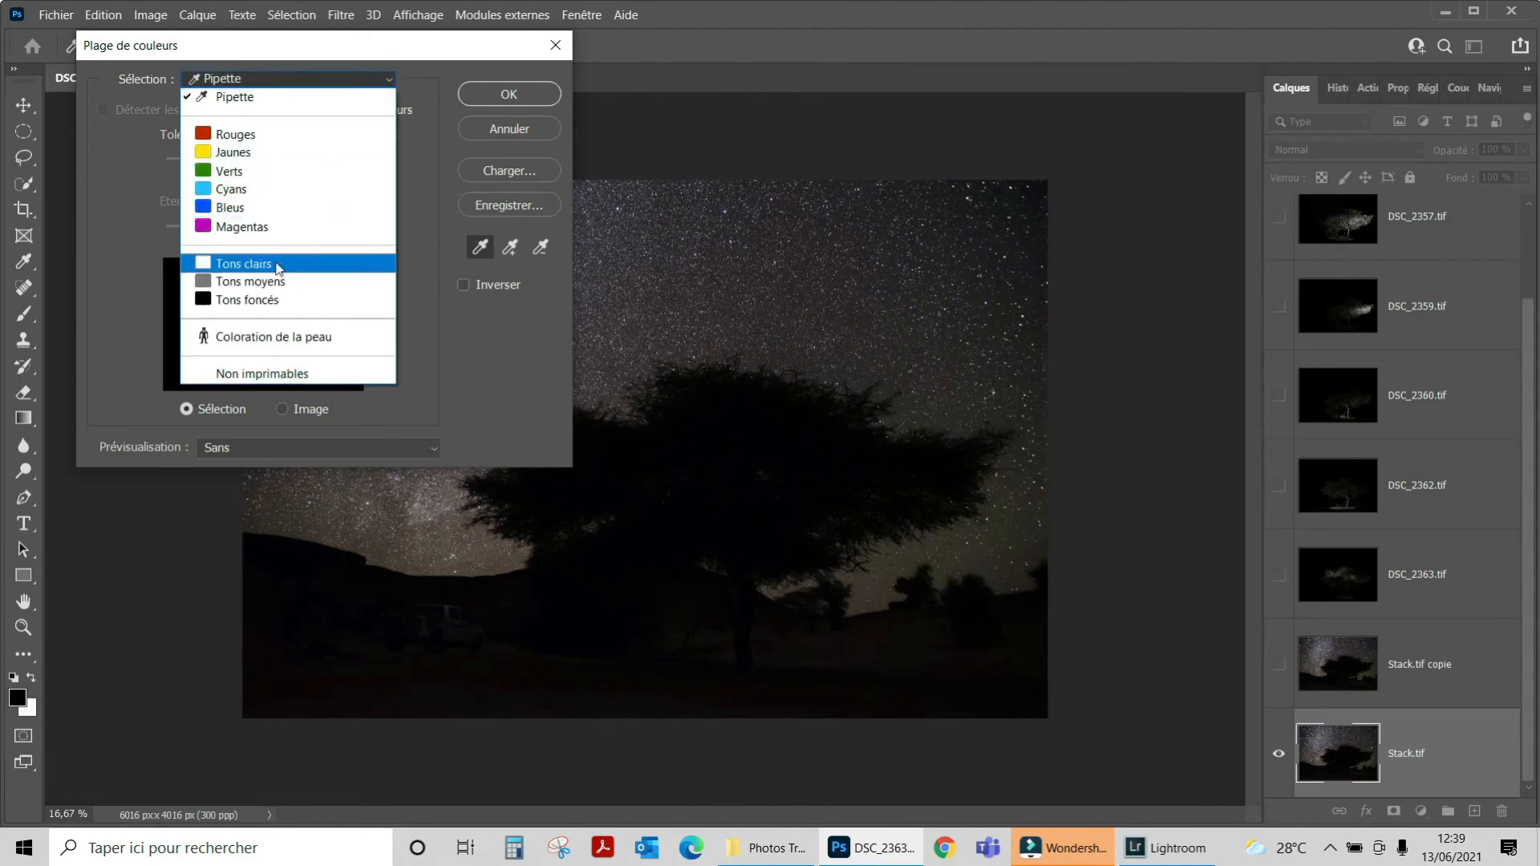
left_click(243, 264)
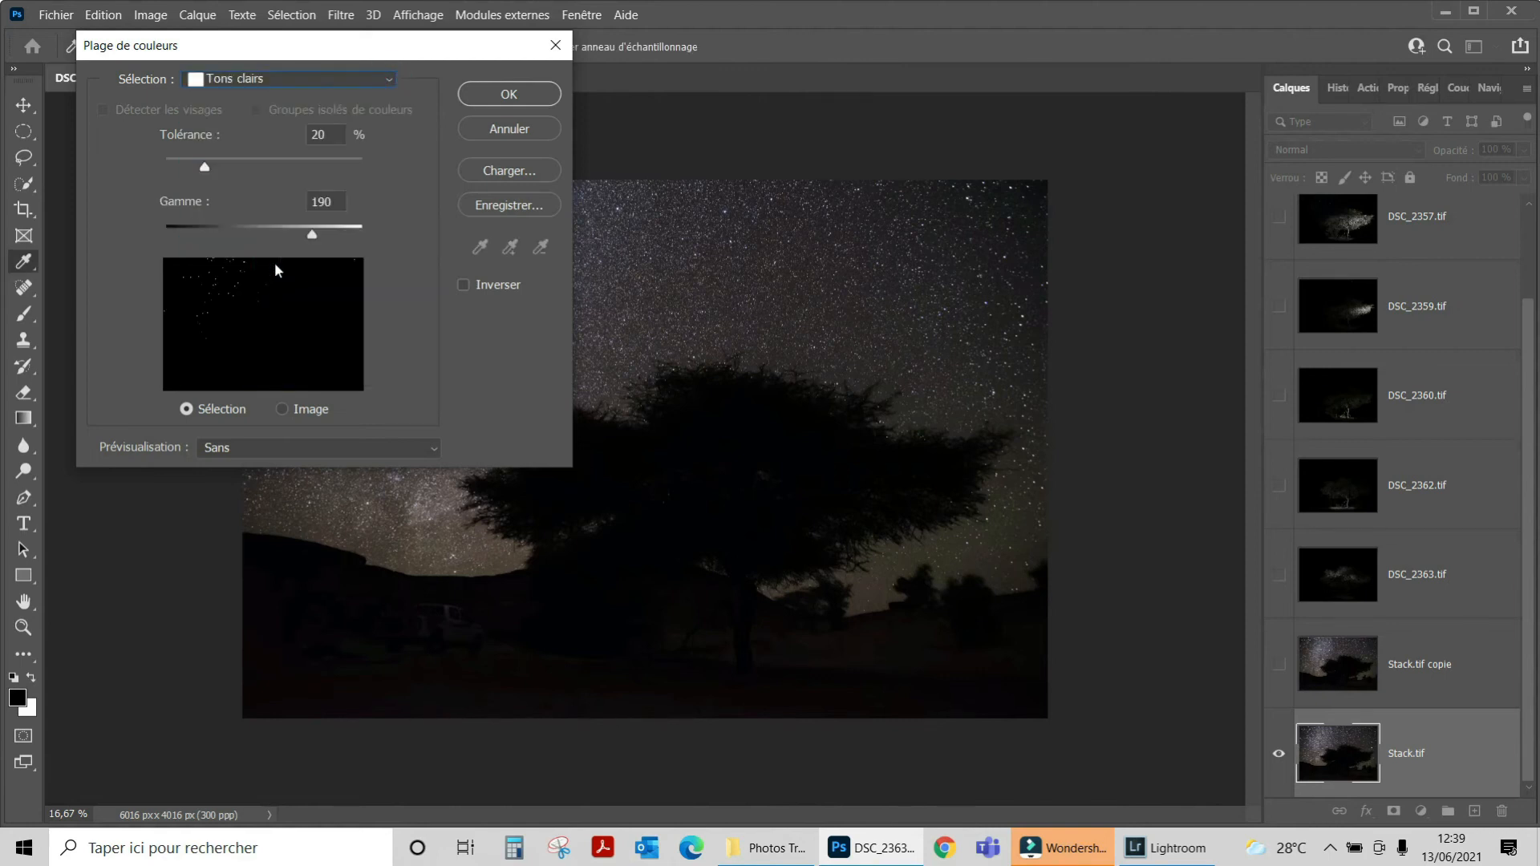
left_click_drag(206, 169, 234, 167)
left_click_drag(312, 236, 275, 236)
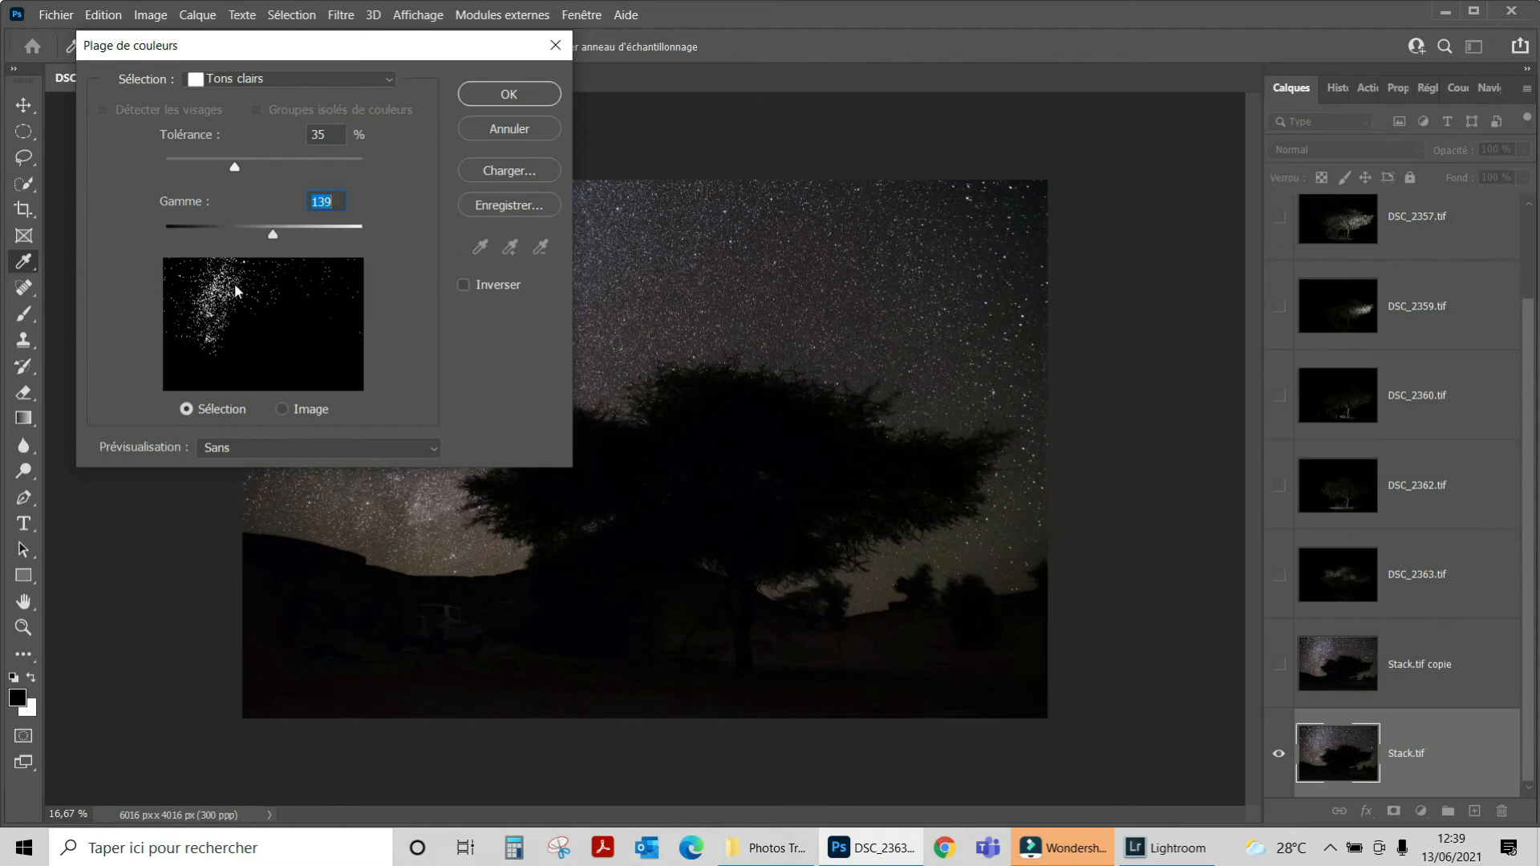
left_click(508, 96)
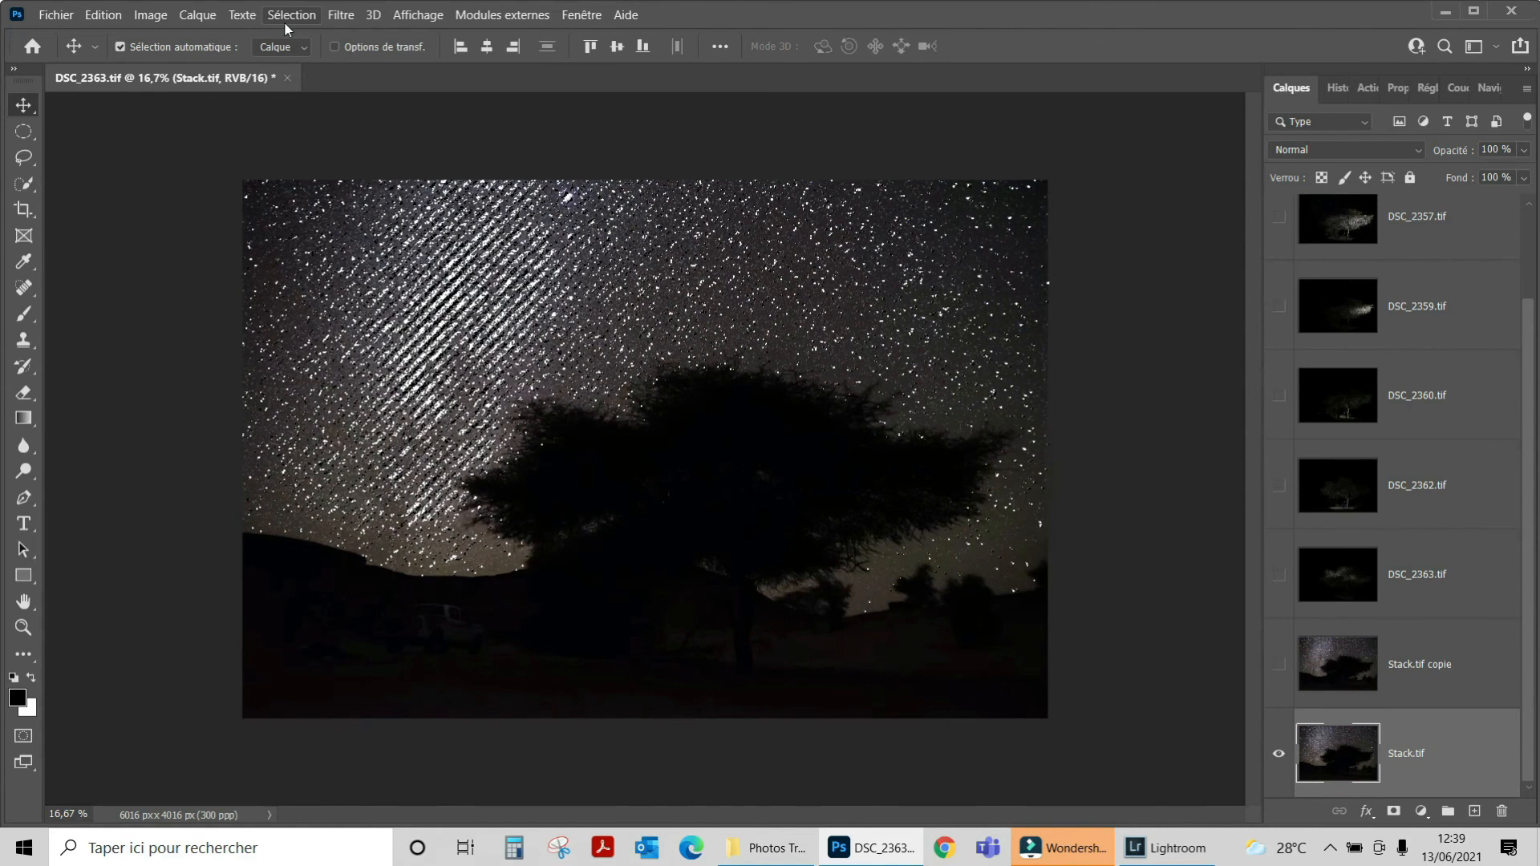
Step: Expand the star selection by 2 pixels and smooth it with a 1-pixel radius
left_click(284, 21)
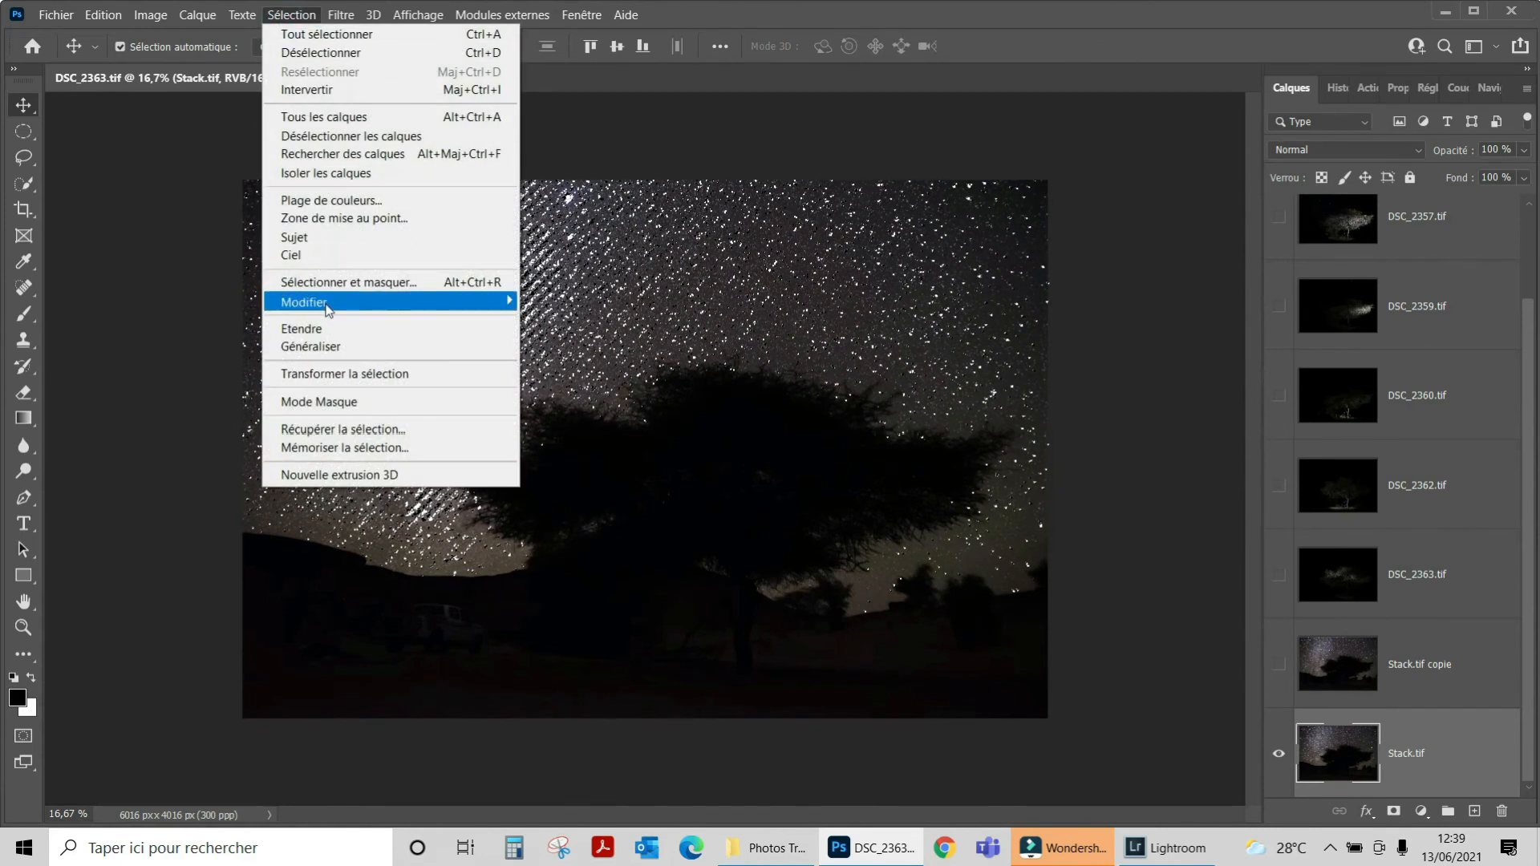
mouse_move(328, 311)
left_click(561, 338)
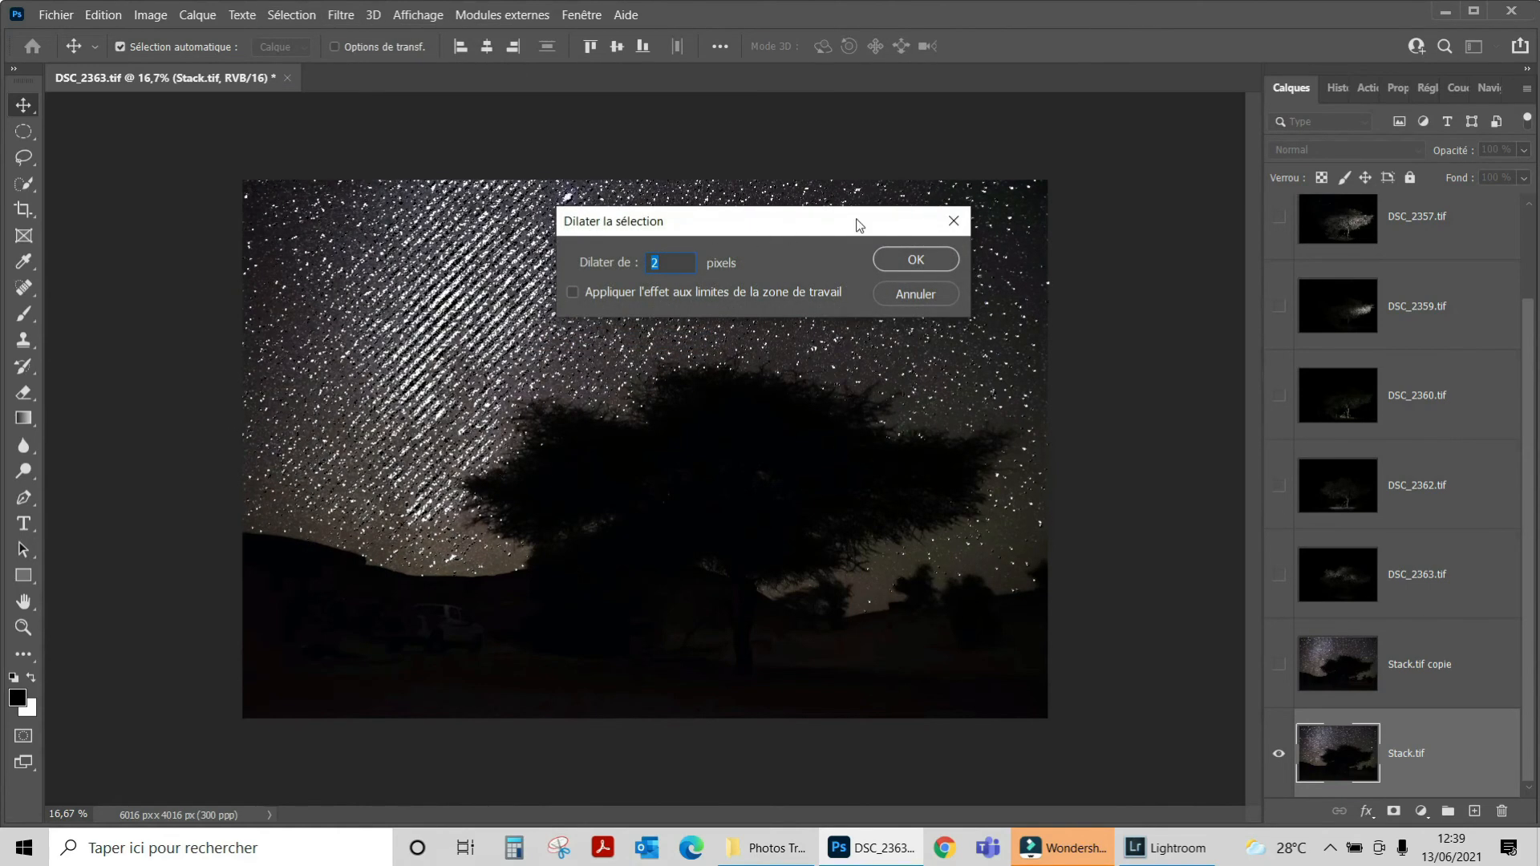
left_click(906, 258)
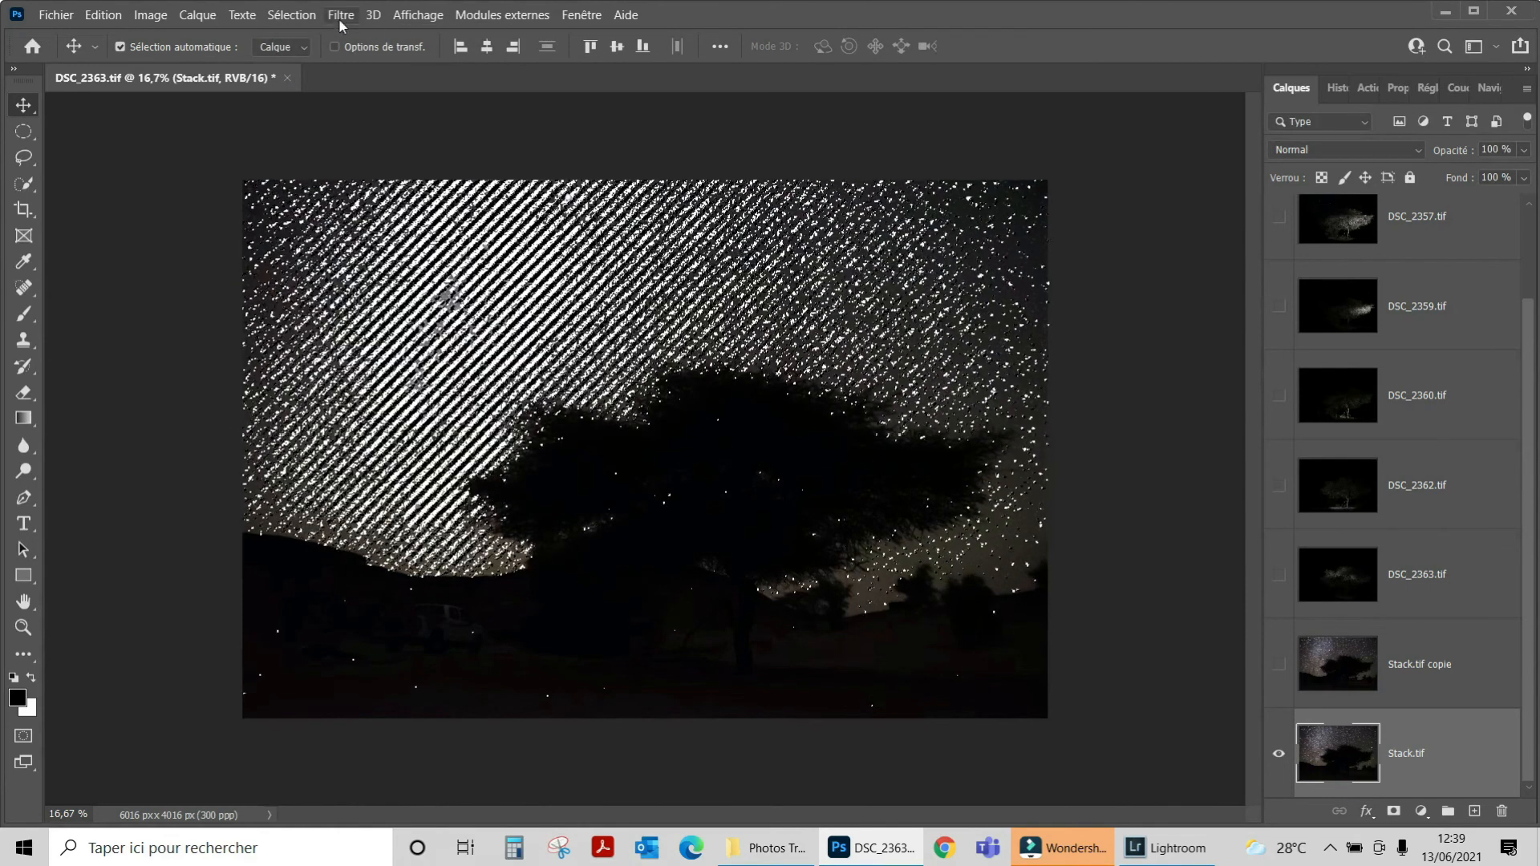
left_click(291, 14)
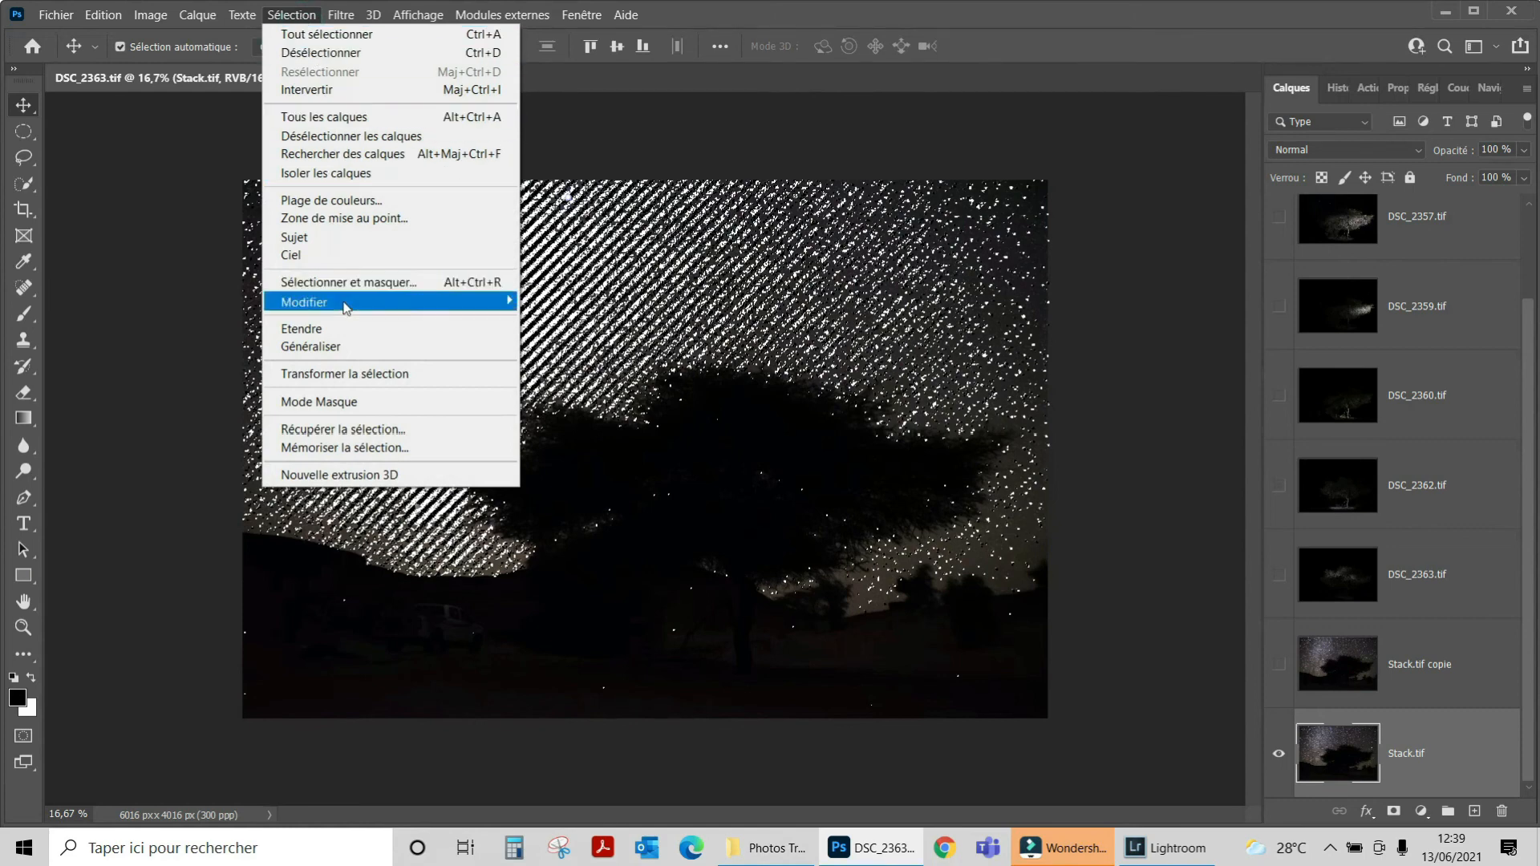
mouse_move(430, 307)
left_click(538, 319)
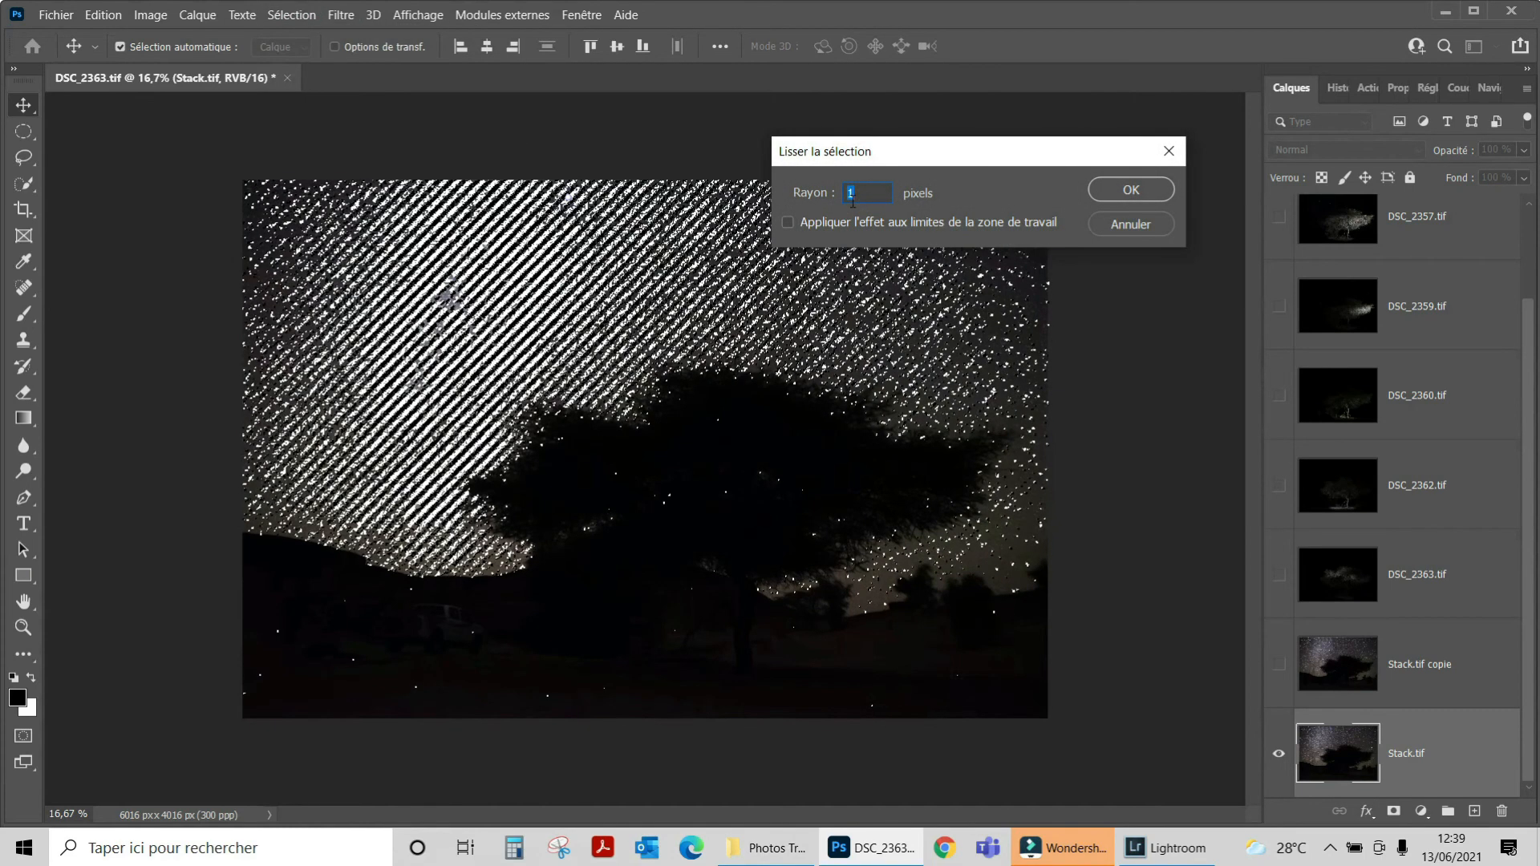
left_click(1103, 189)
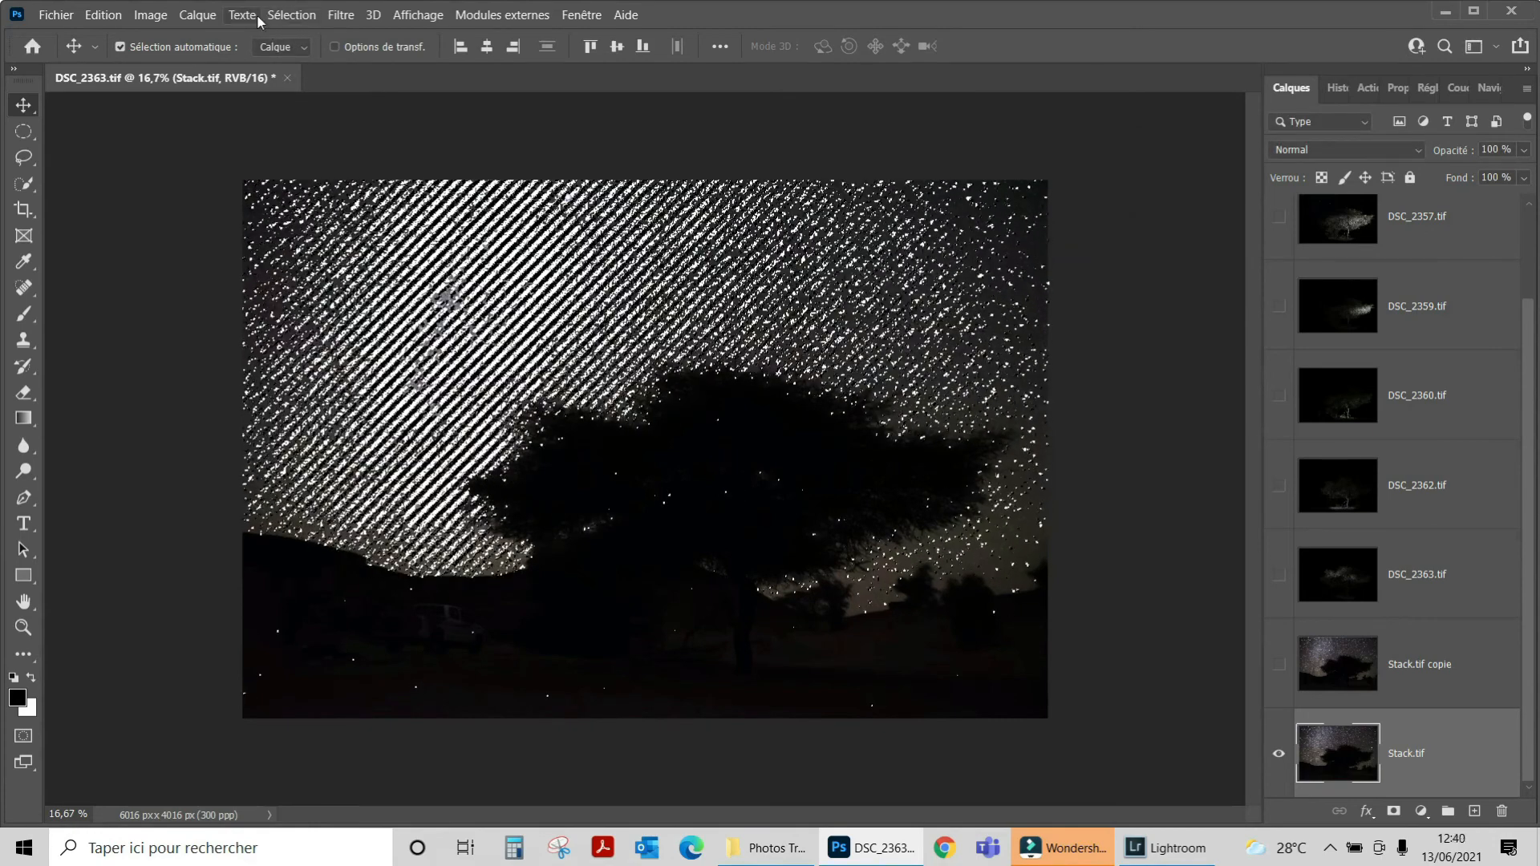
Step: Shrink the selected stars with the Minimum filter at a 0.7-pixel radius, preserving roundness
left_click(343, 15)
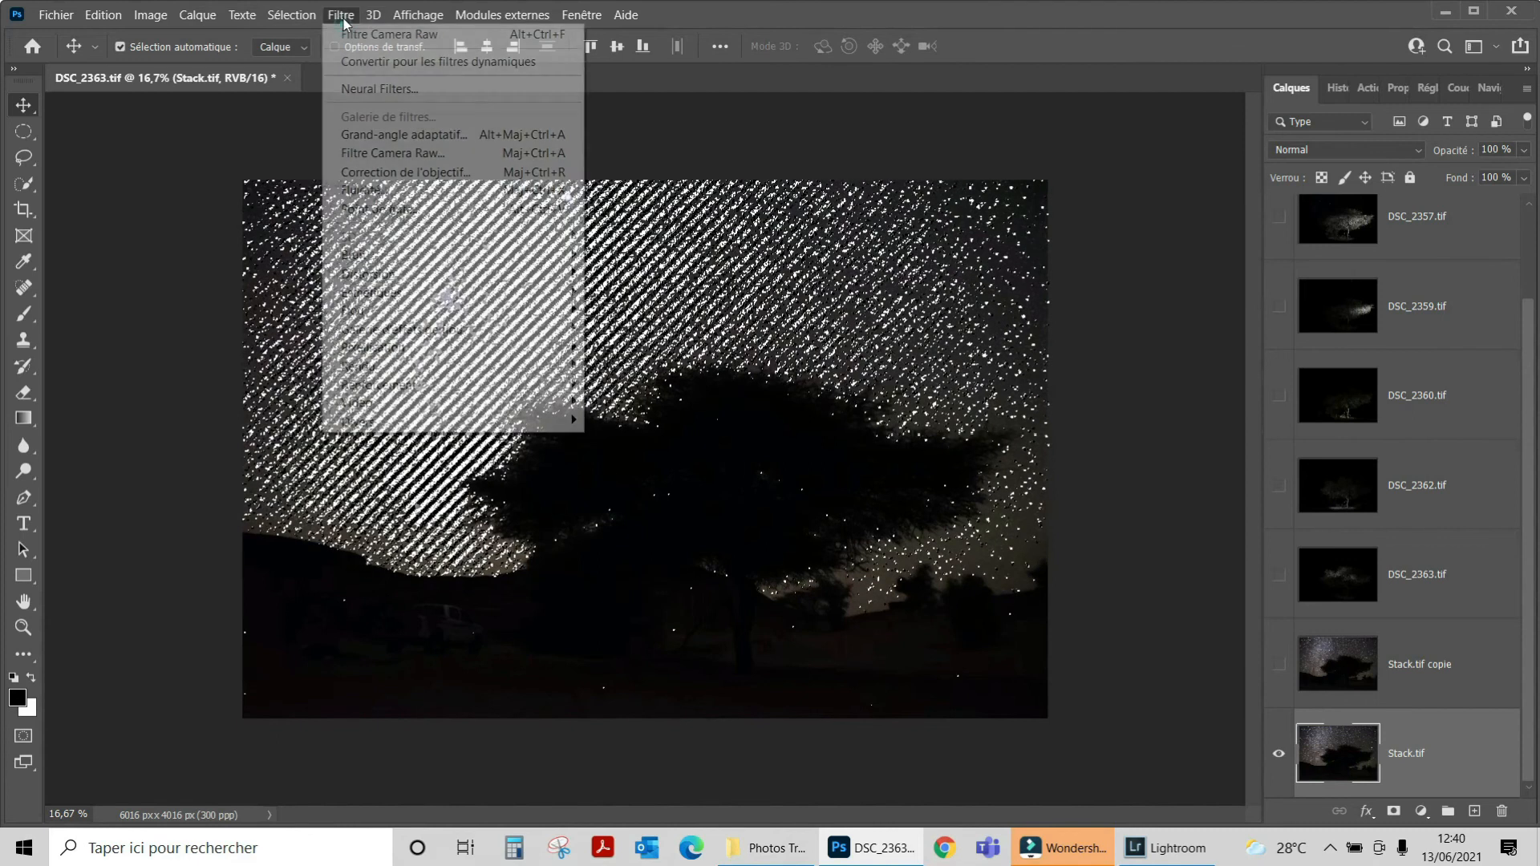
mouse_move(375, 420)
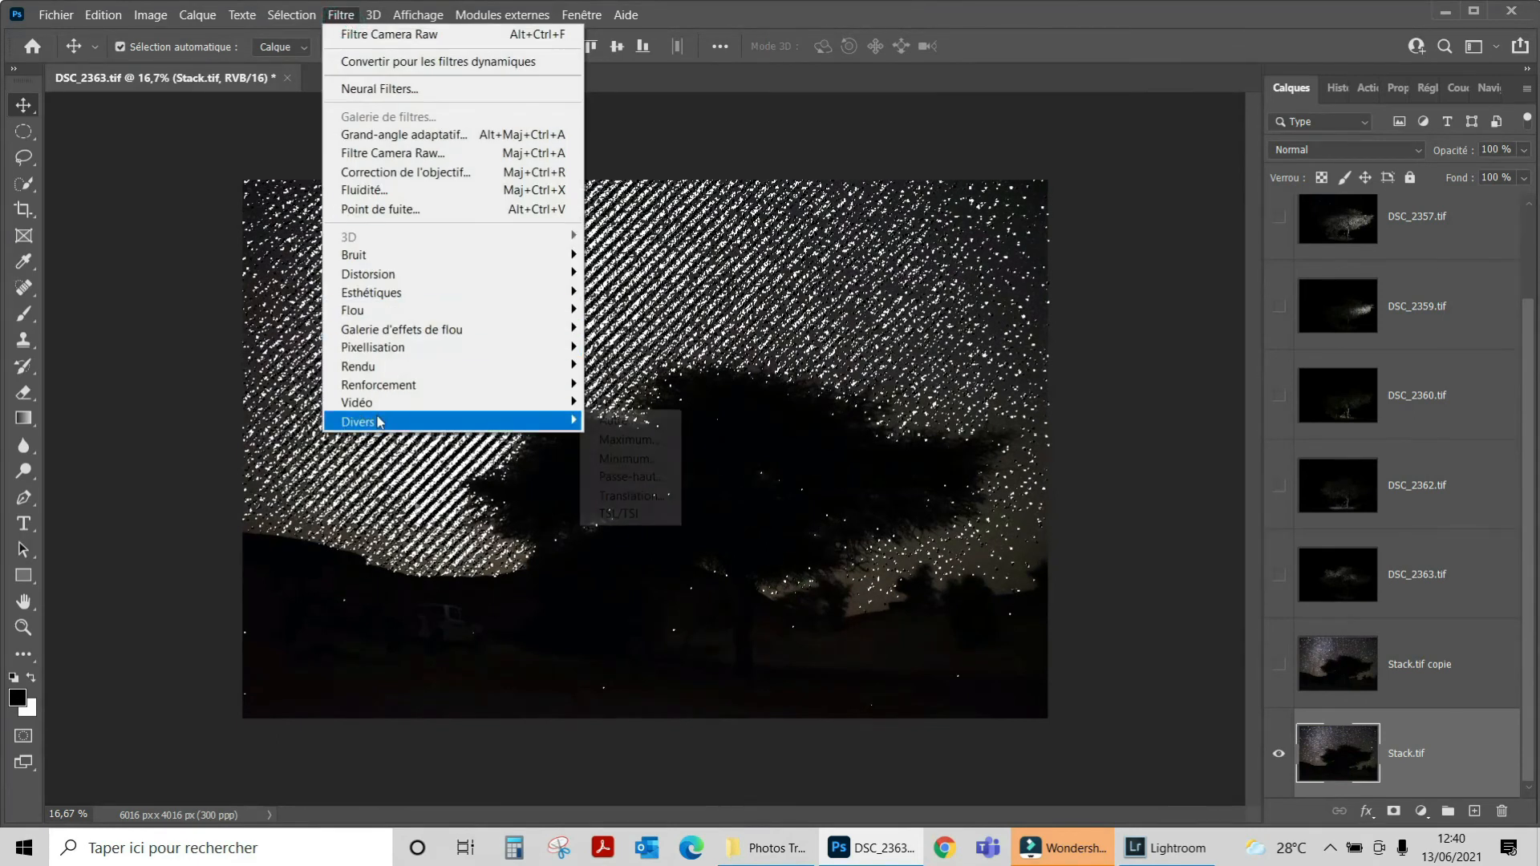
left_click(622, 463)
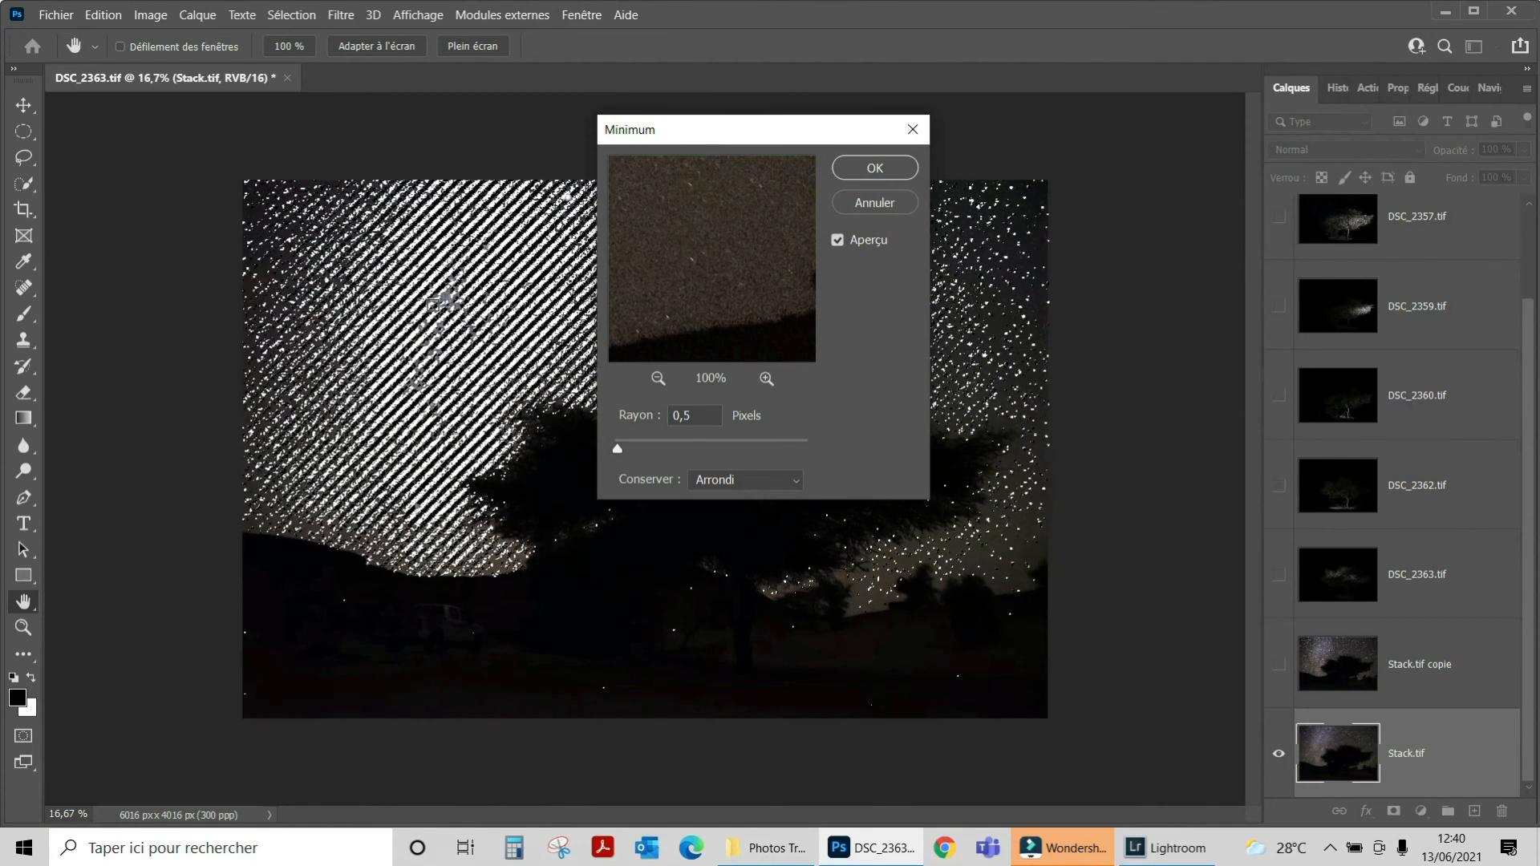
left_click(433, 304)
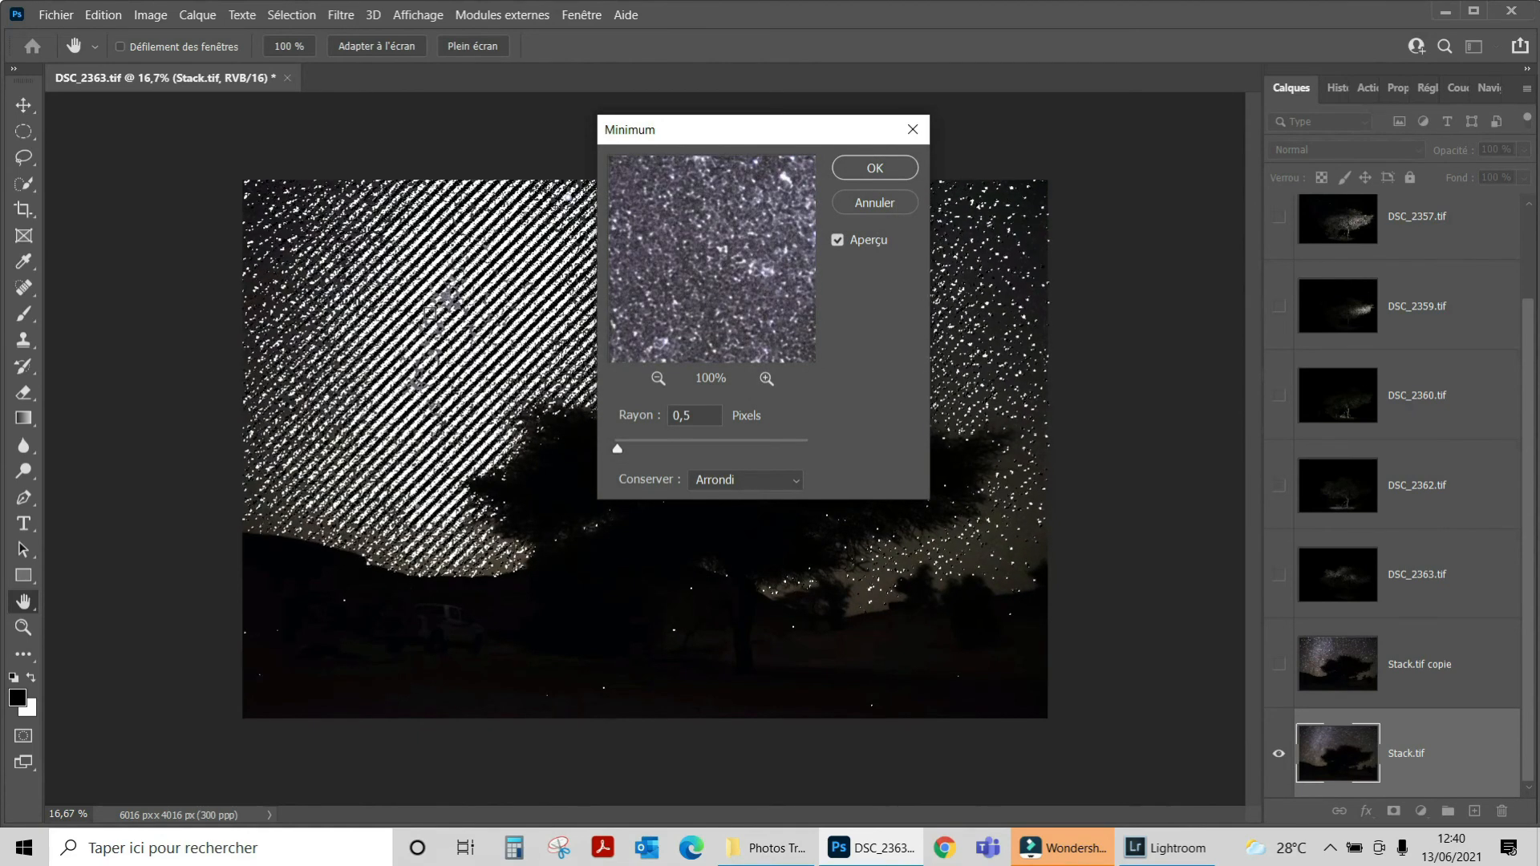
left_click_drag(624, 447, 611, 450)
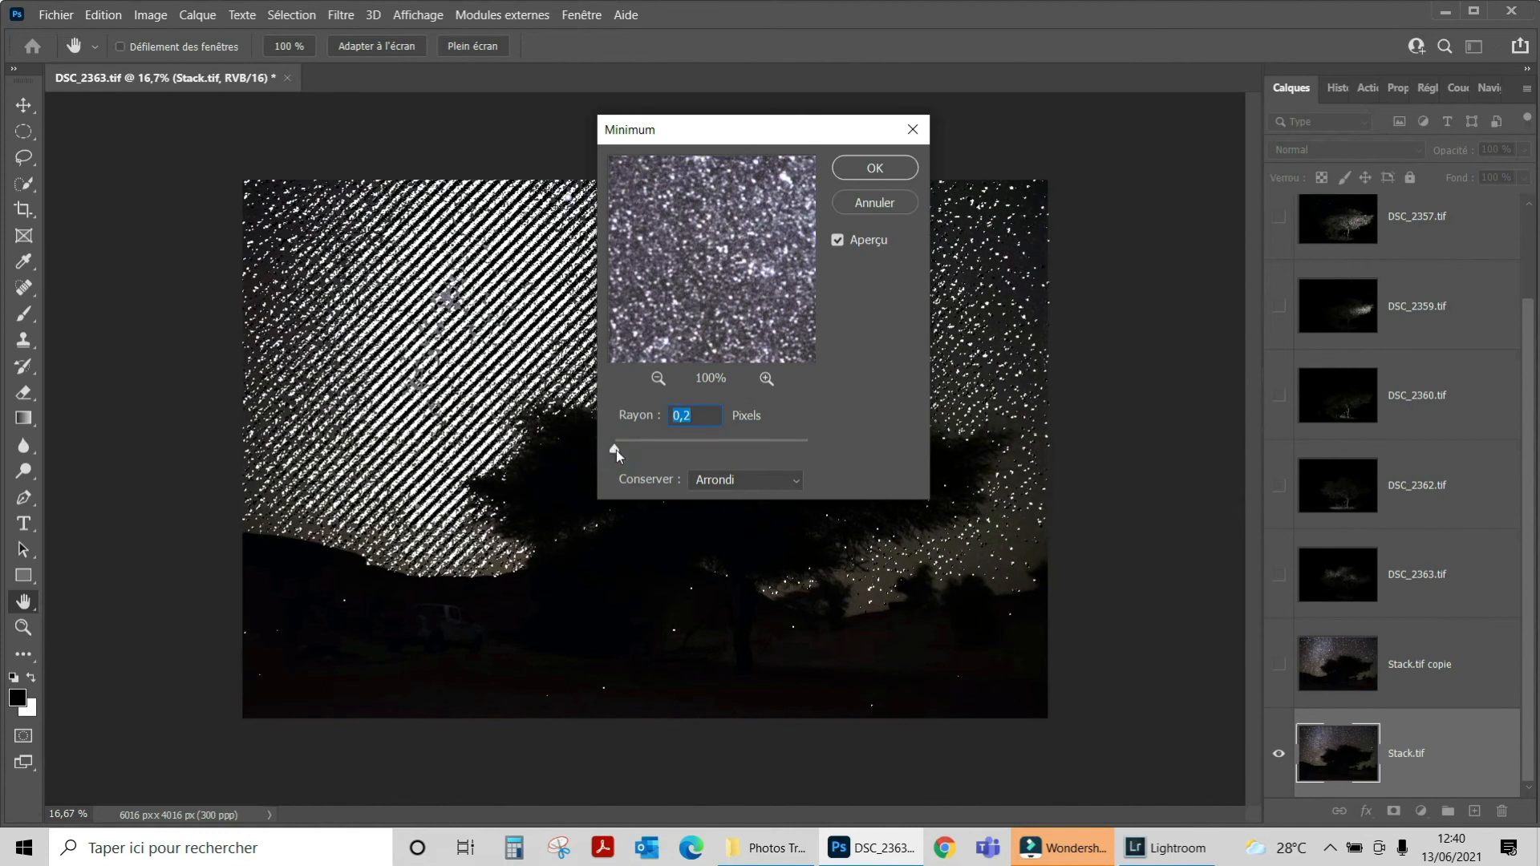
left_click_drag(616, 450, 619, 450)
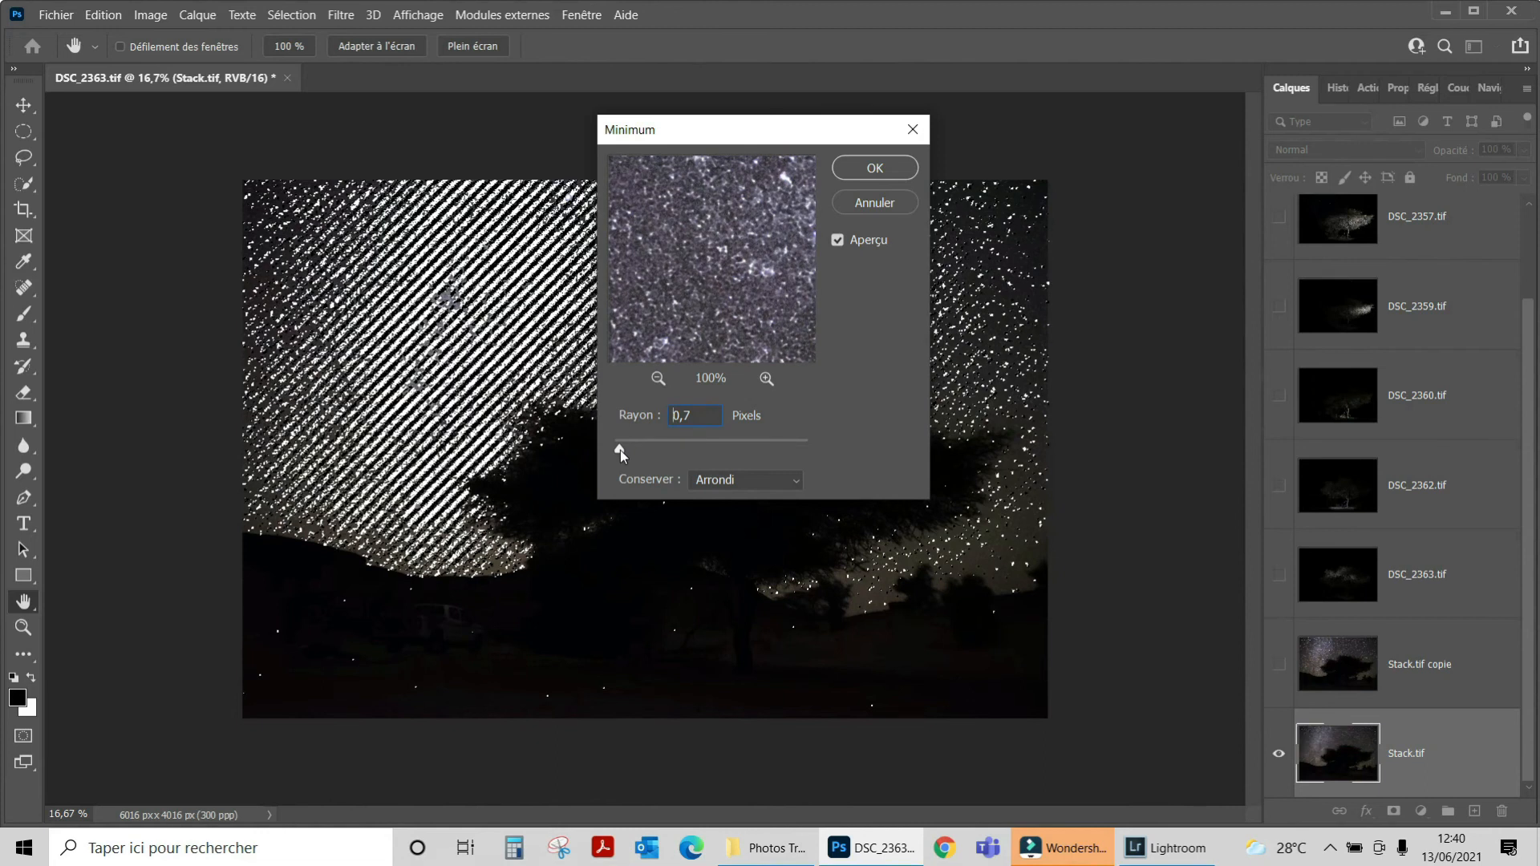
left_click_drag(617, 450, 619, 449)
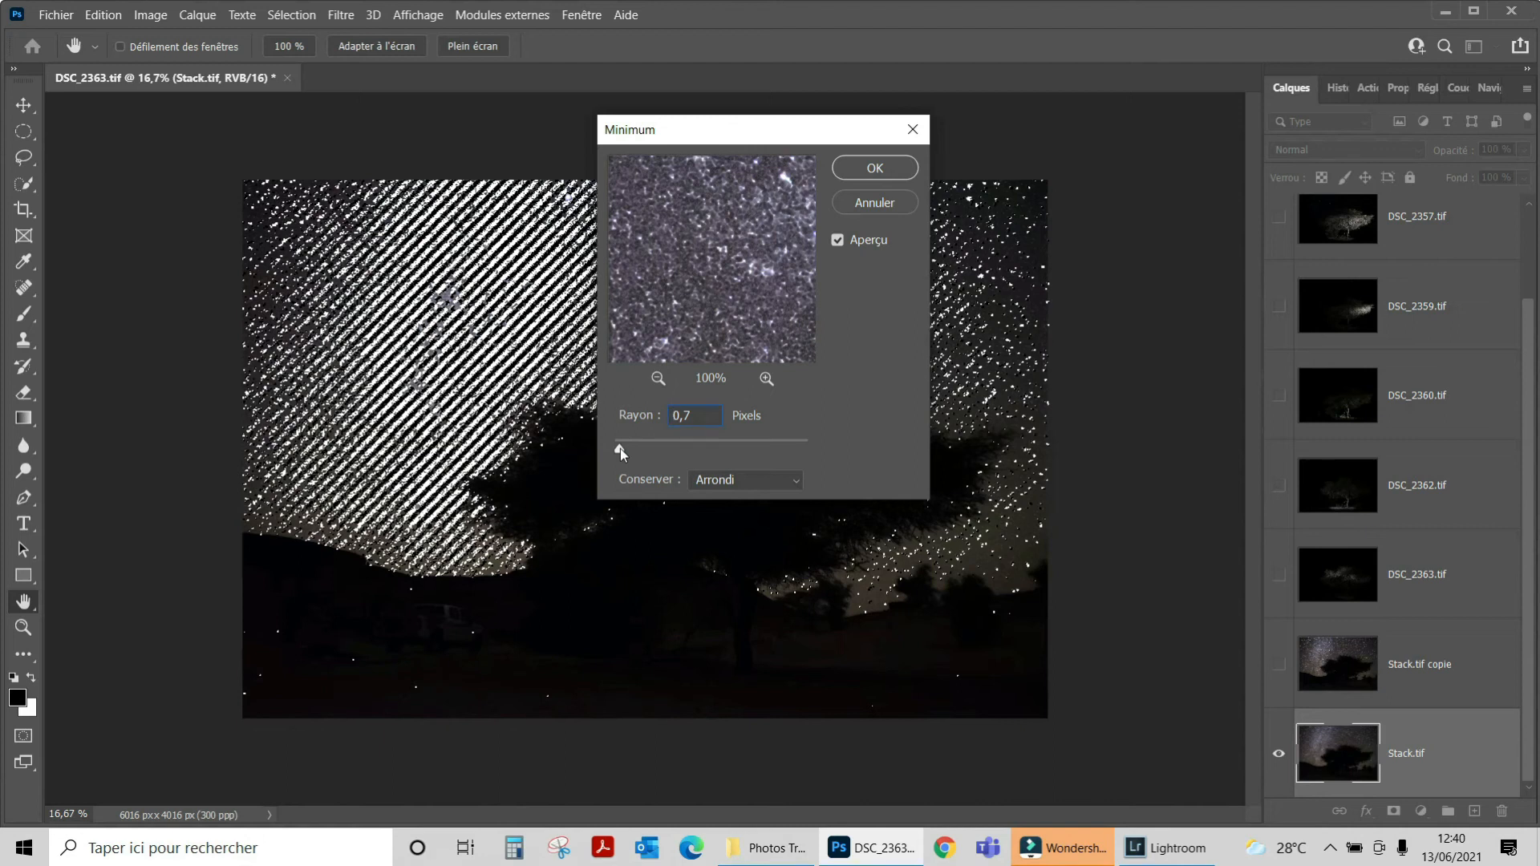
left_click_drag(619, 450, 619, 449)
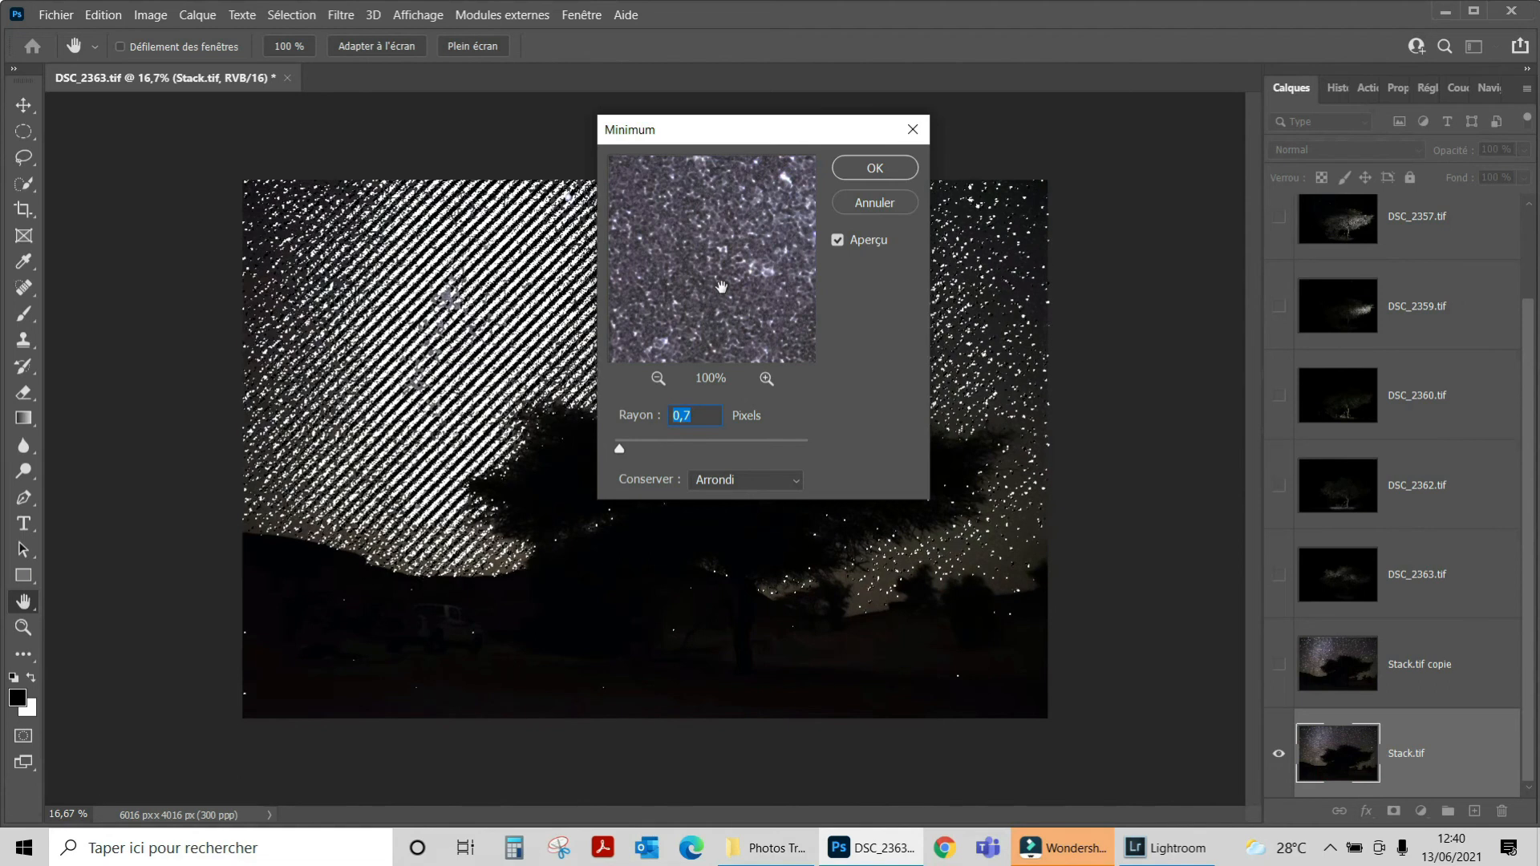
left_click(885, 166)
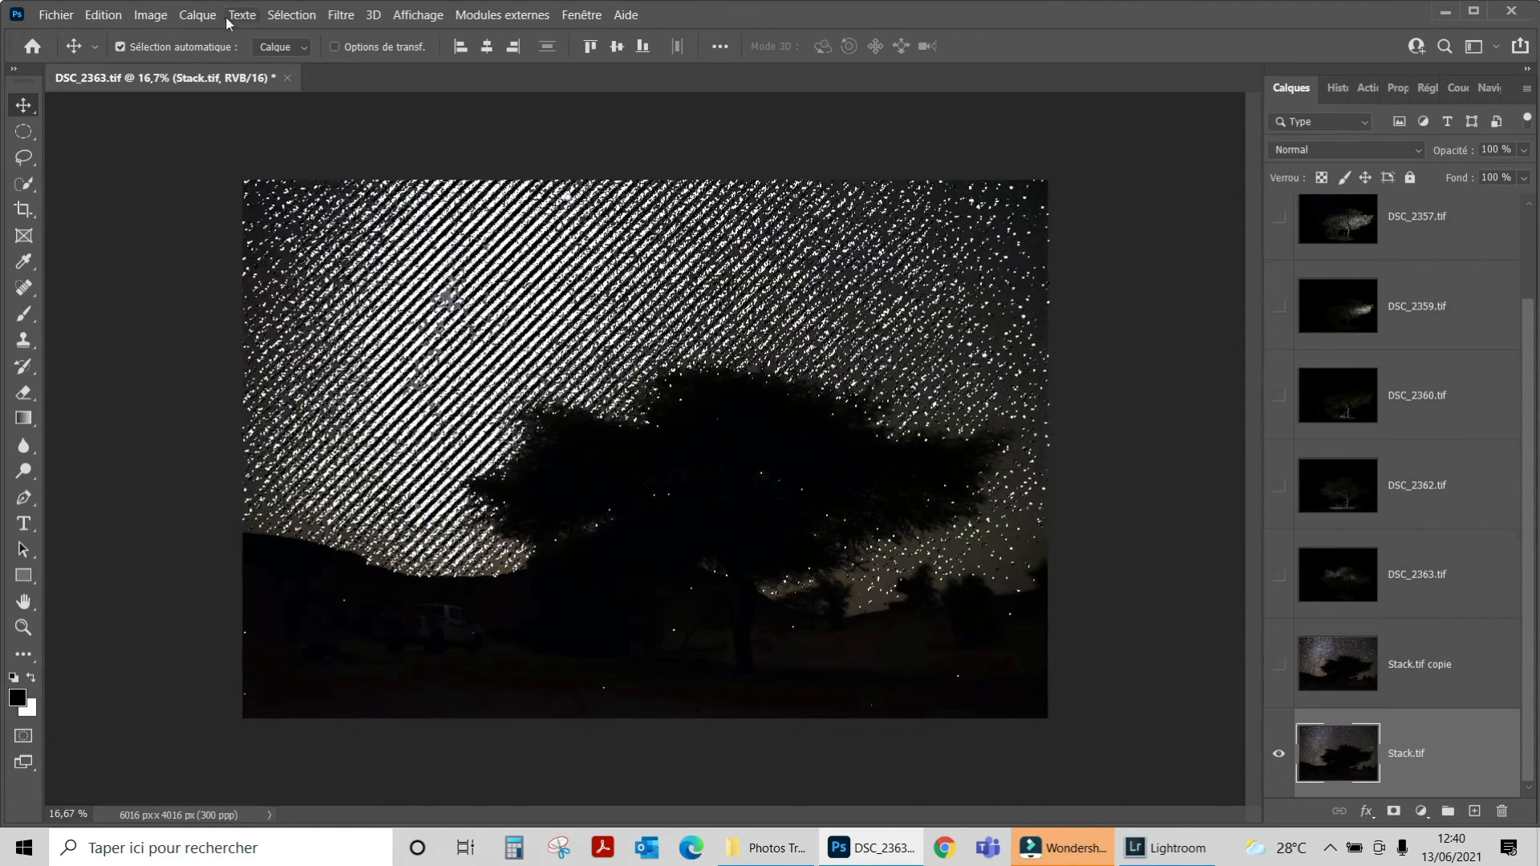
Step: Clear the star selection and check the reduced stars against the Stack.tif copie layer
left_click(291, 14)
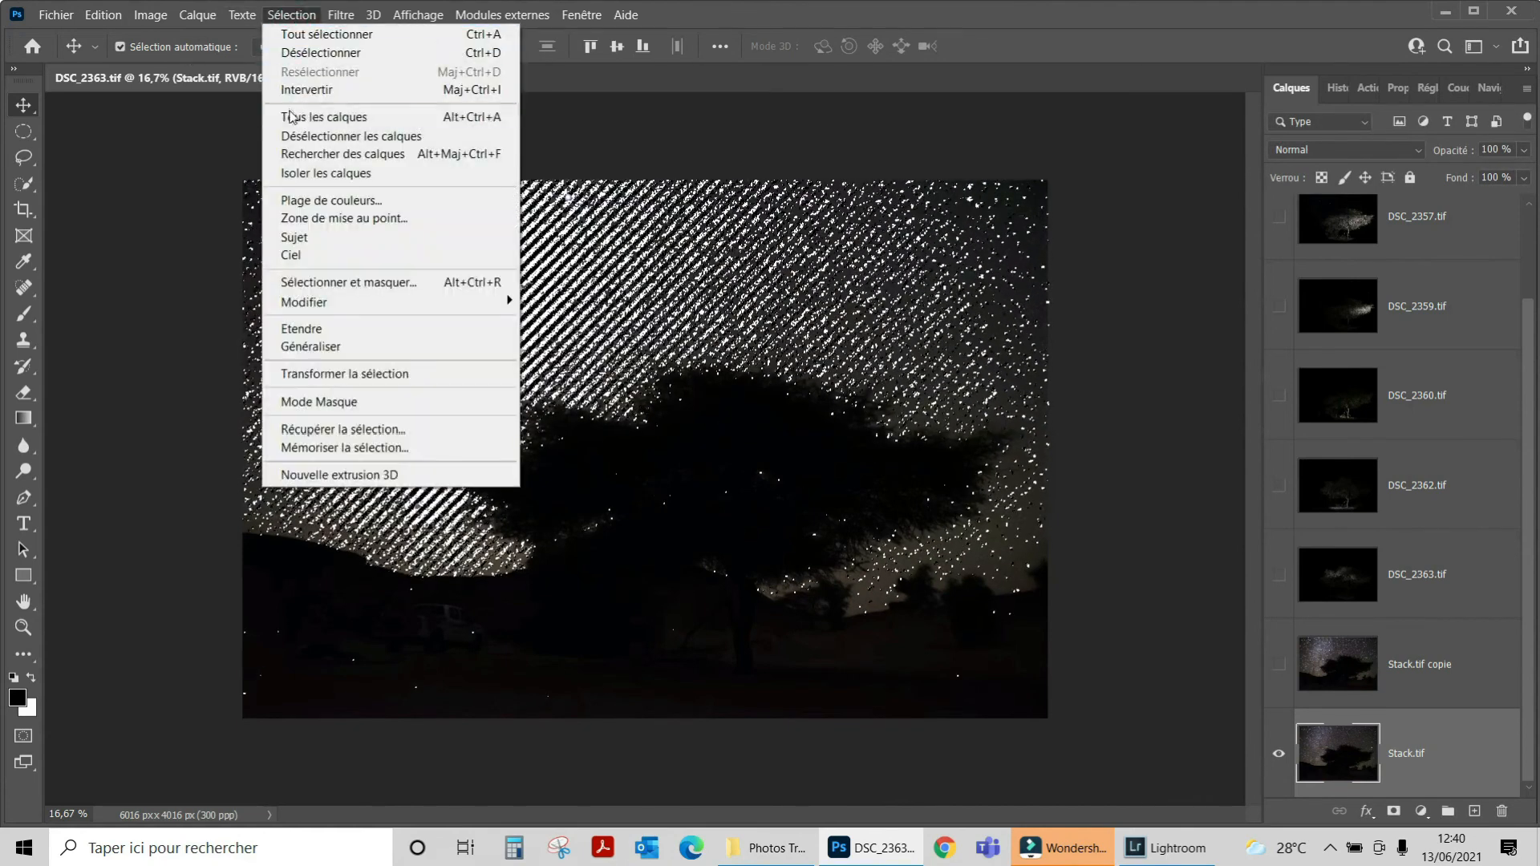
left_click(295, 137)
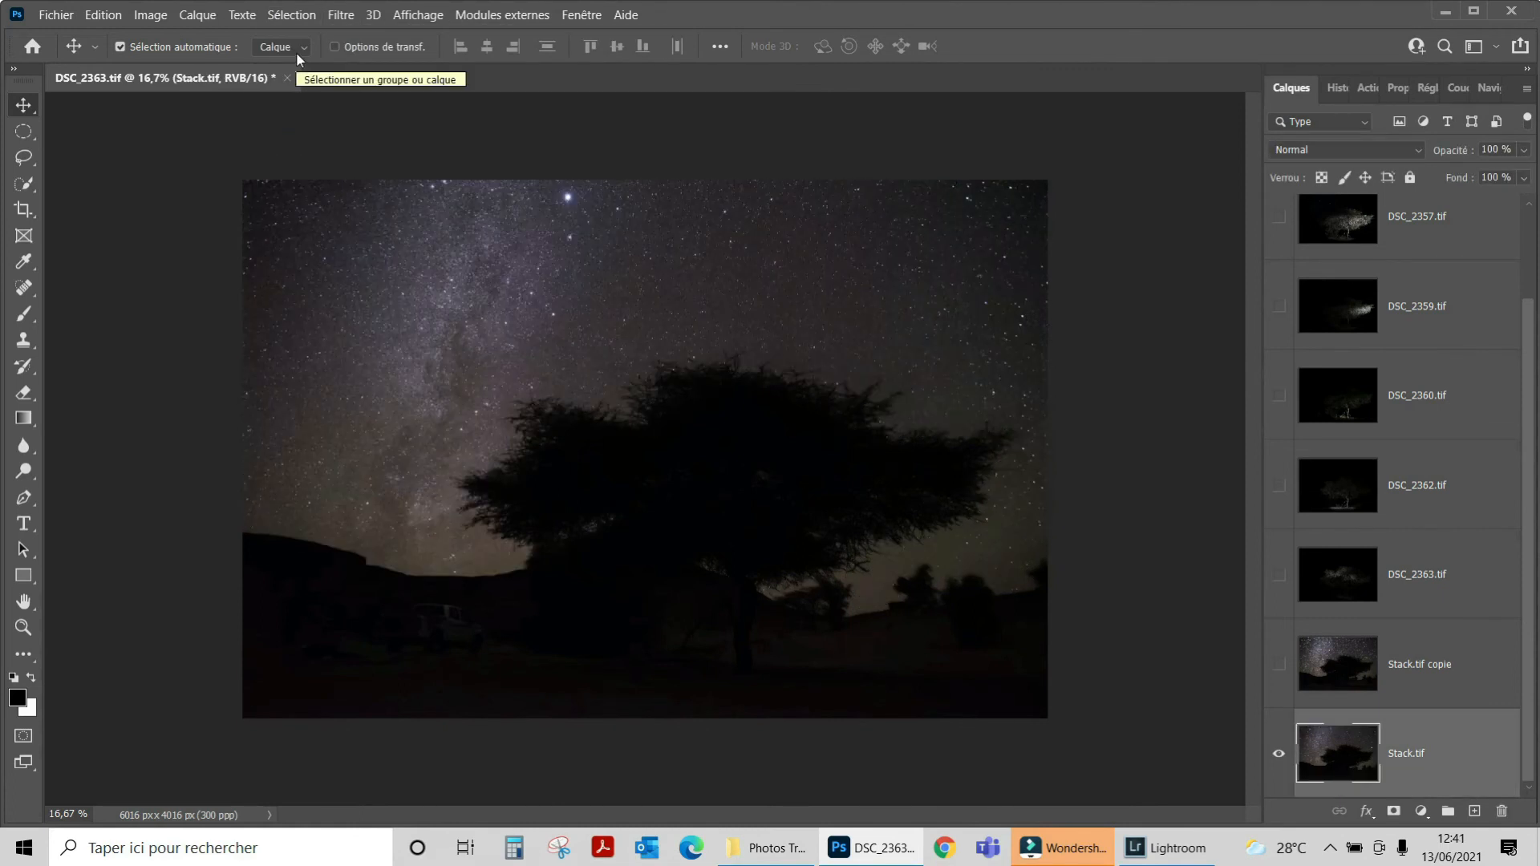
left_click(1275, 670)
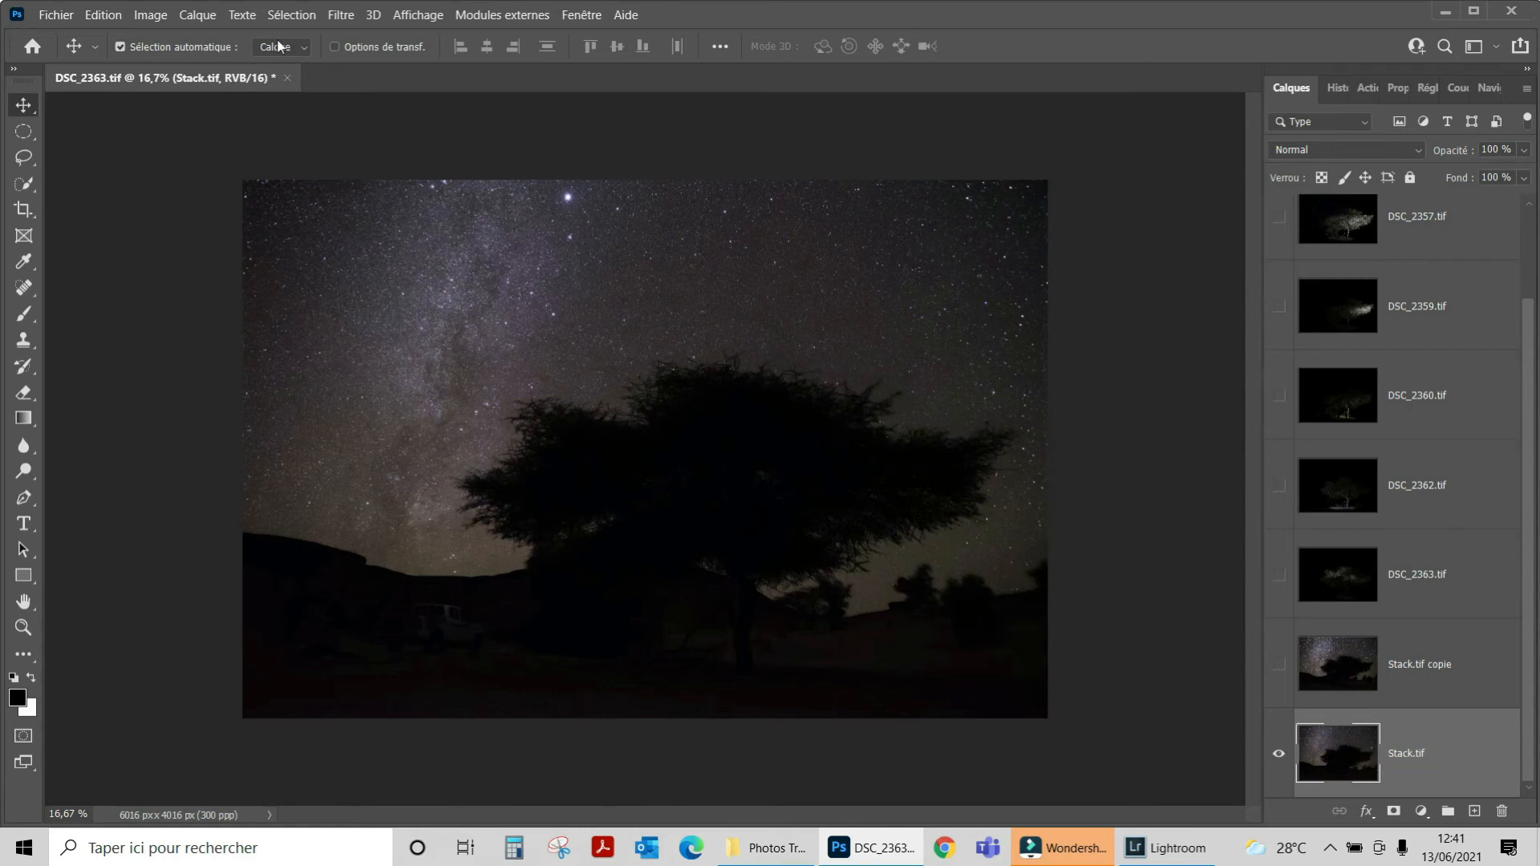
Step: Open the Camera Raw filter on Stack.tif and set the parametric curve to darks -17 and lights +18
left_click(353, 20)
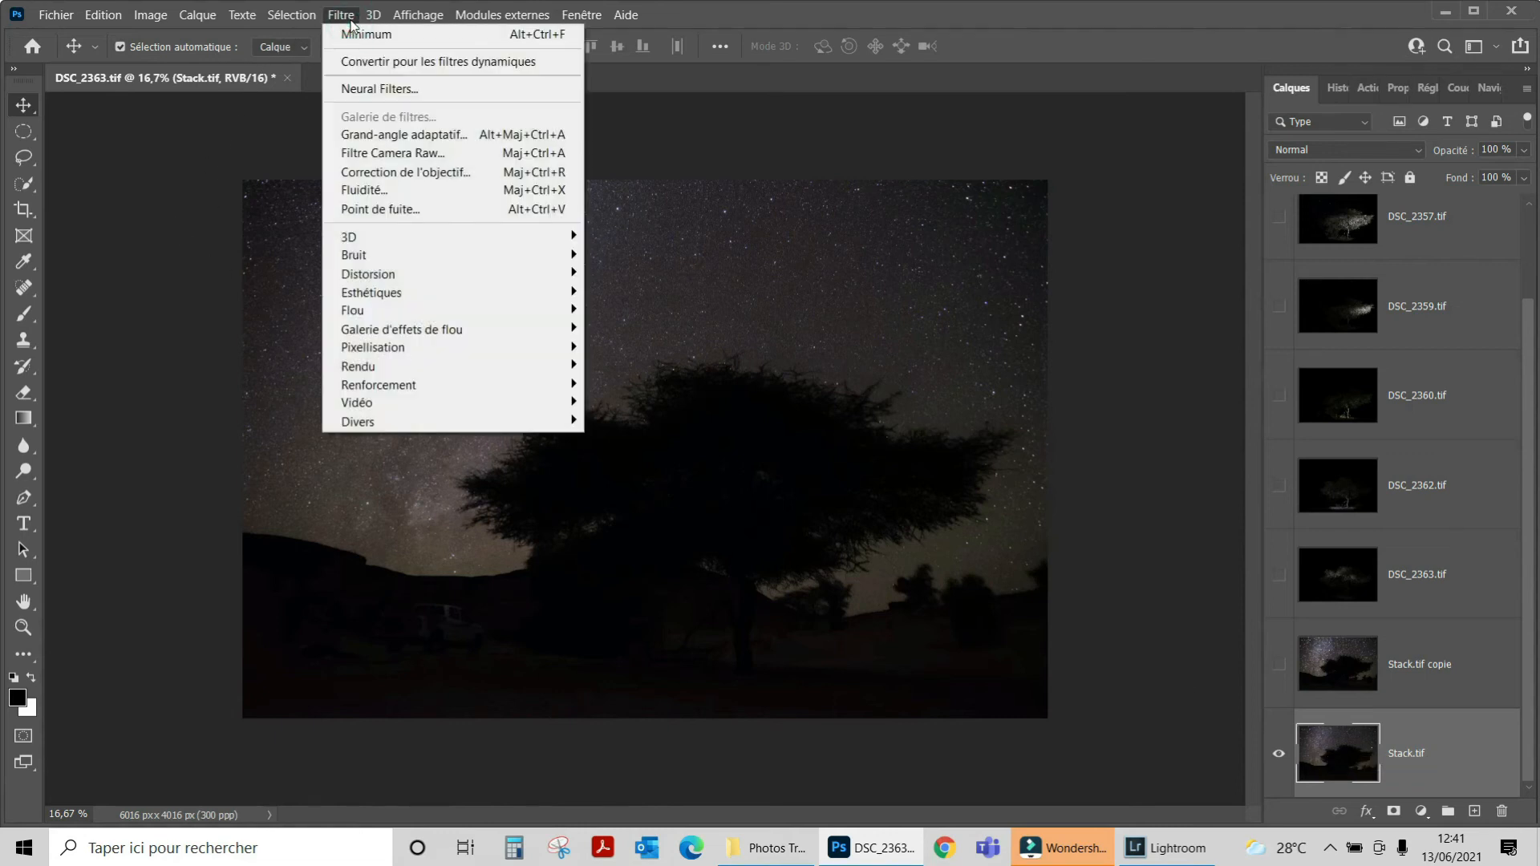
left_click(383, 151)
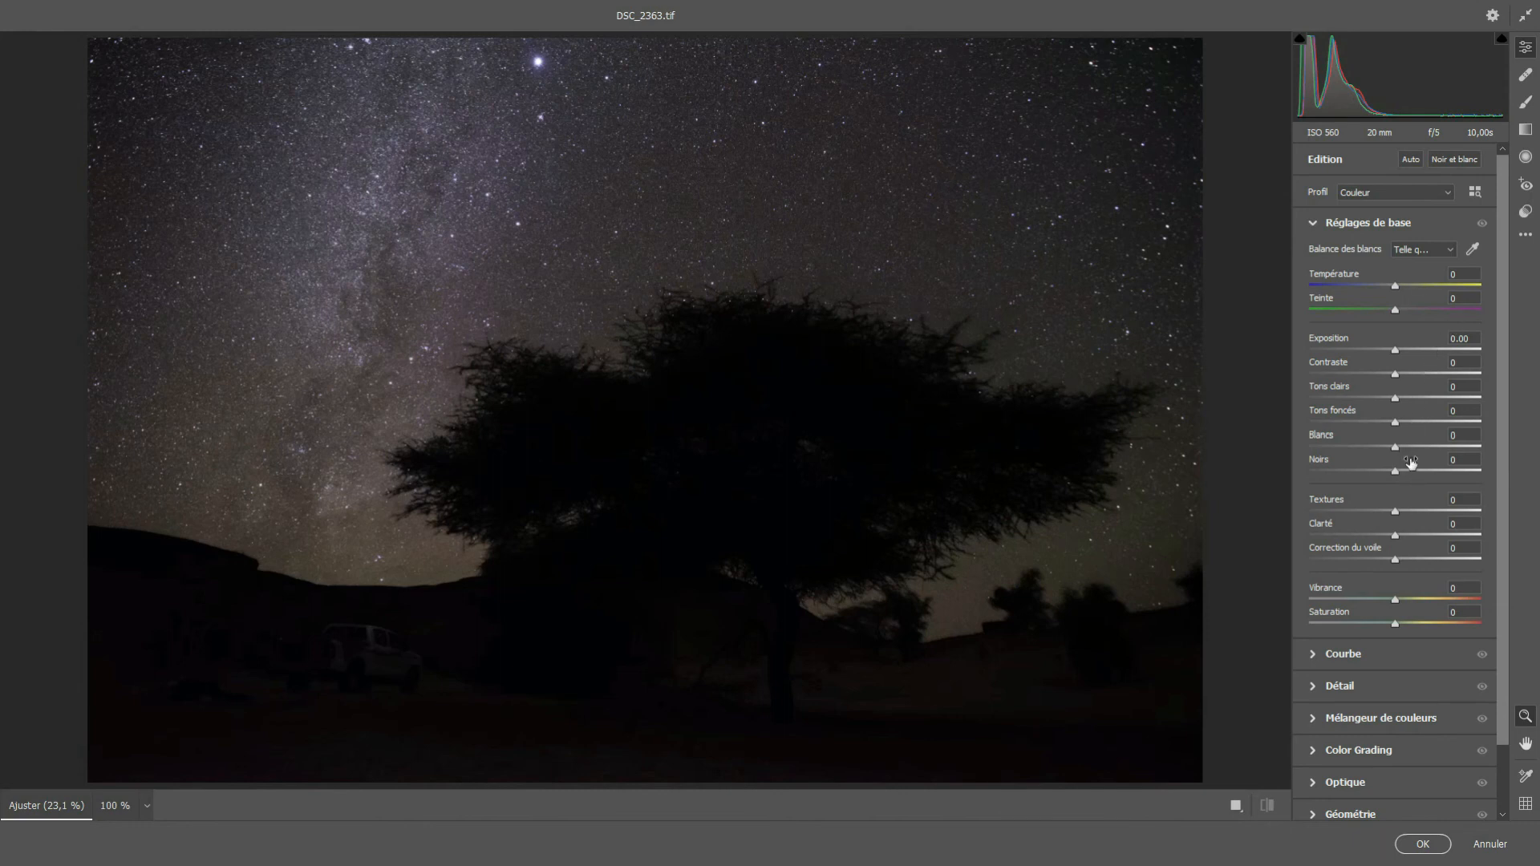
left_click(1314, 655)
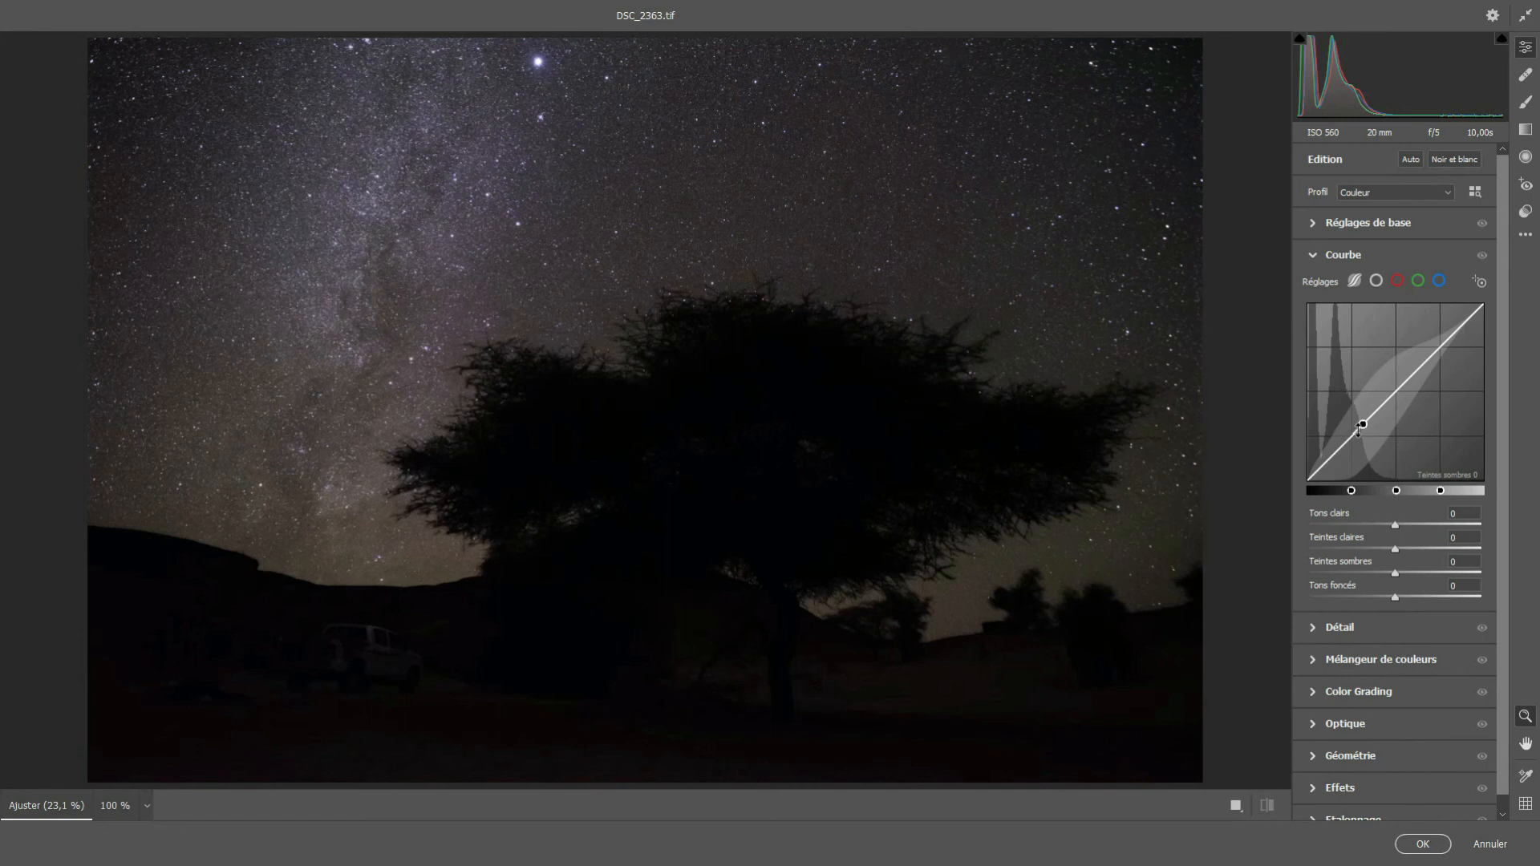
left_click_drag(1363, 423, 1362, 433)
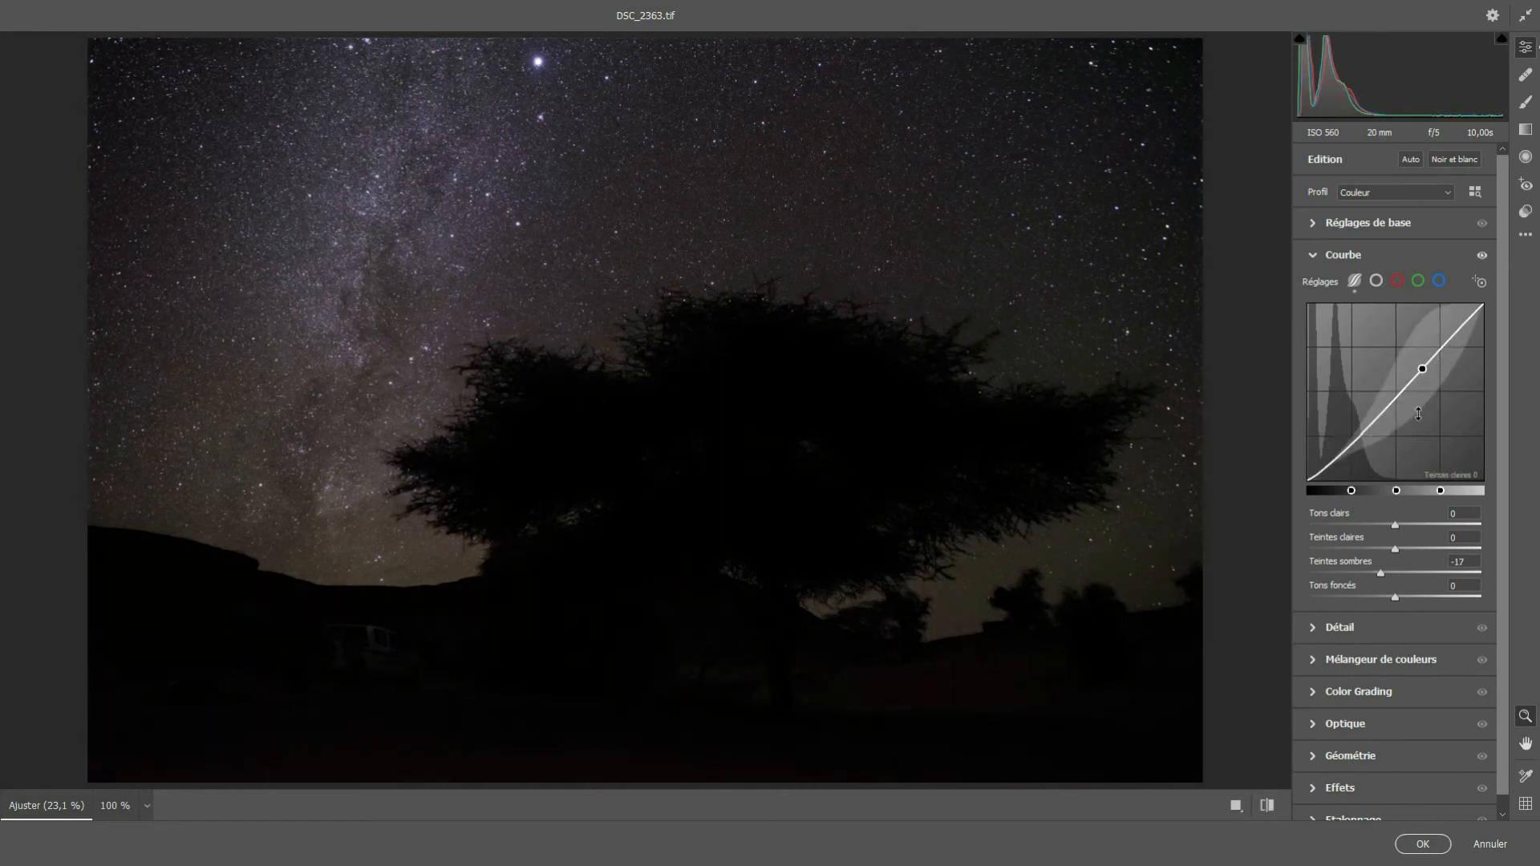
left_click_drag(1420, 363, 1423, 359)
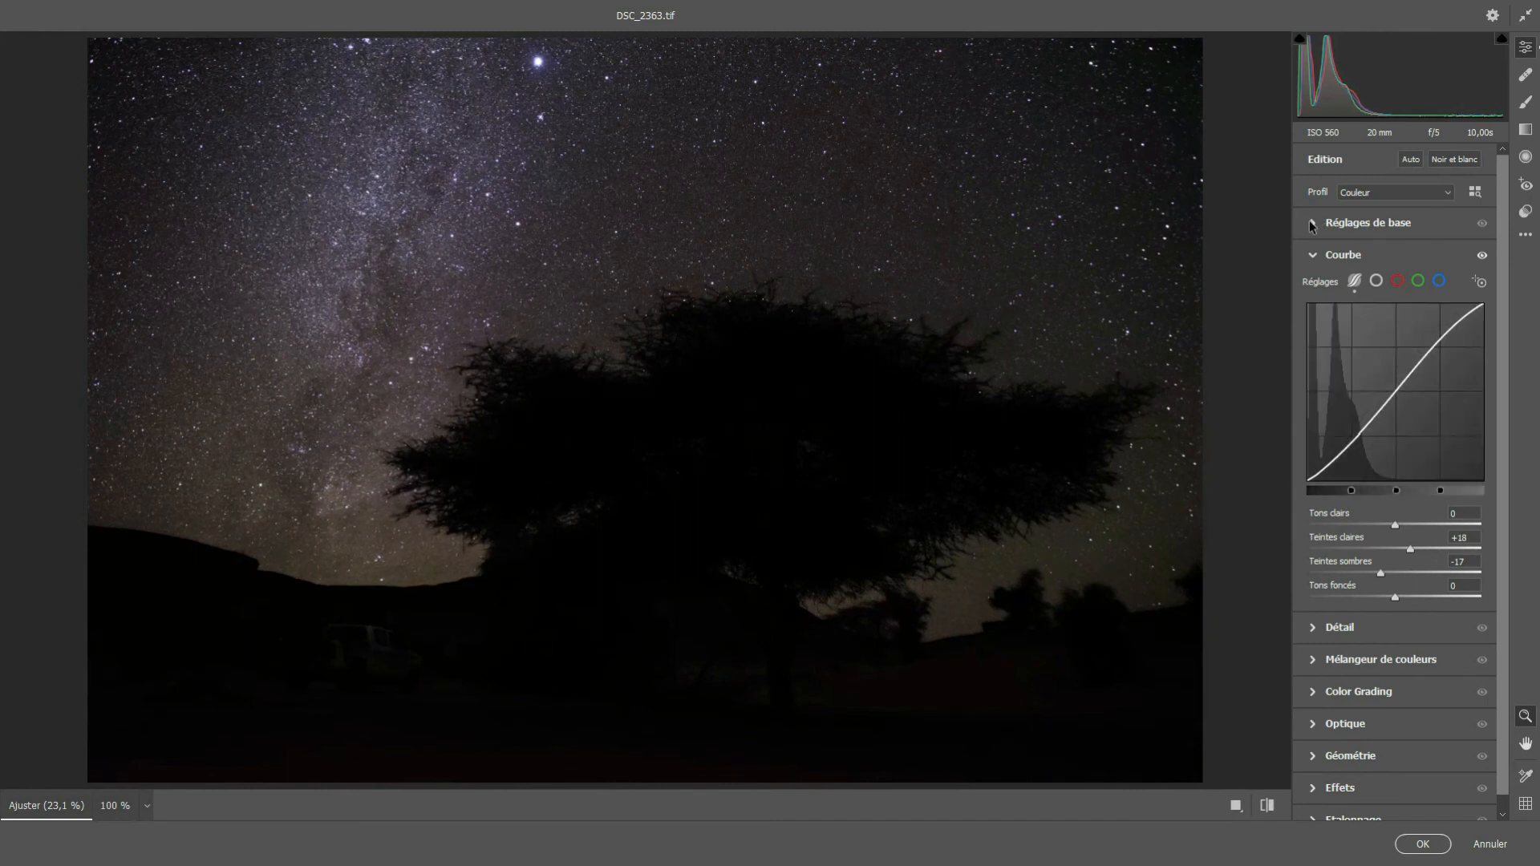
Step: Set clarity to +38 and temperature to -2 in the basic adjustments, and apply Camera Raw
left_click(1368, 223)
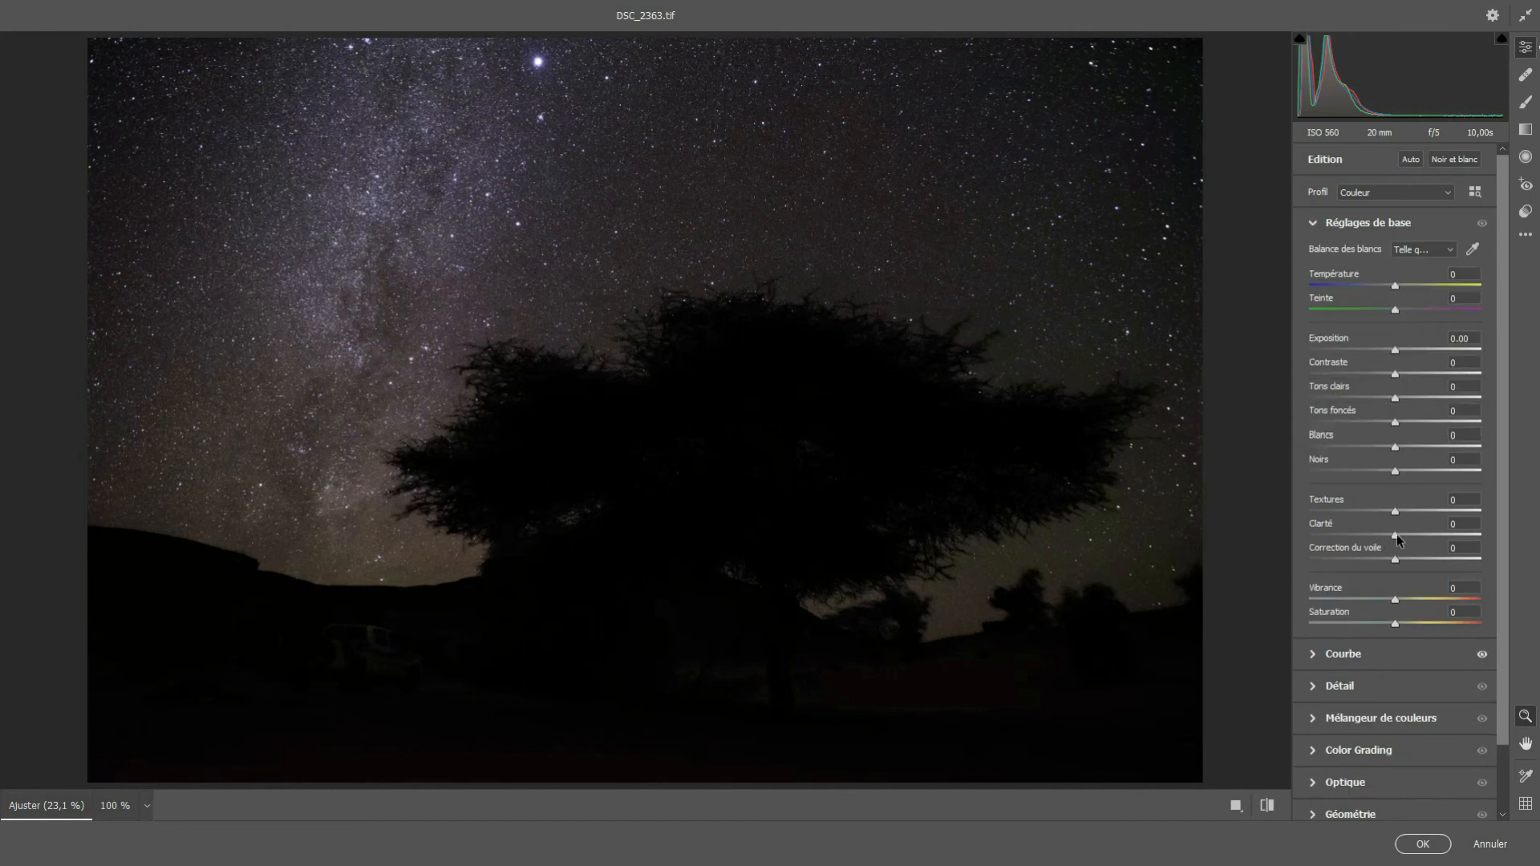
left_click_drag(1397, 534, 1428, 536)
left_click_drag(1397, 288, 1393, 288)
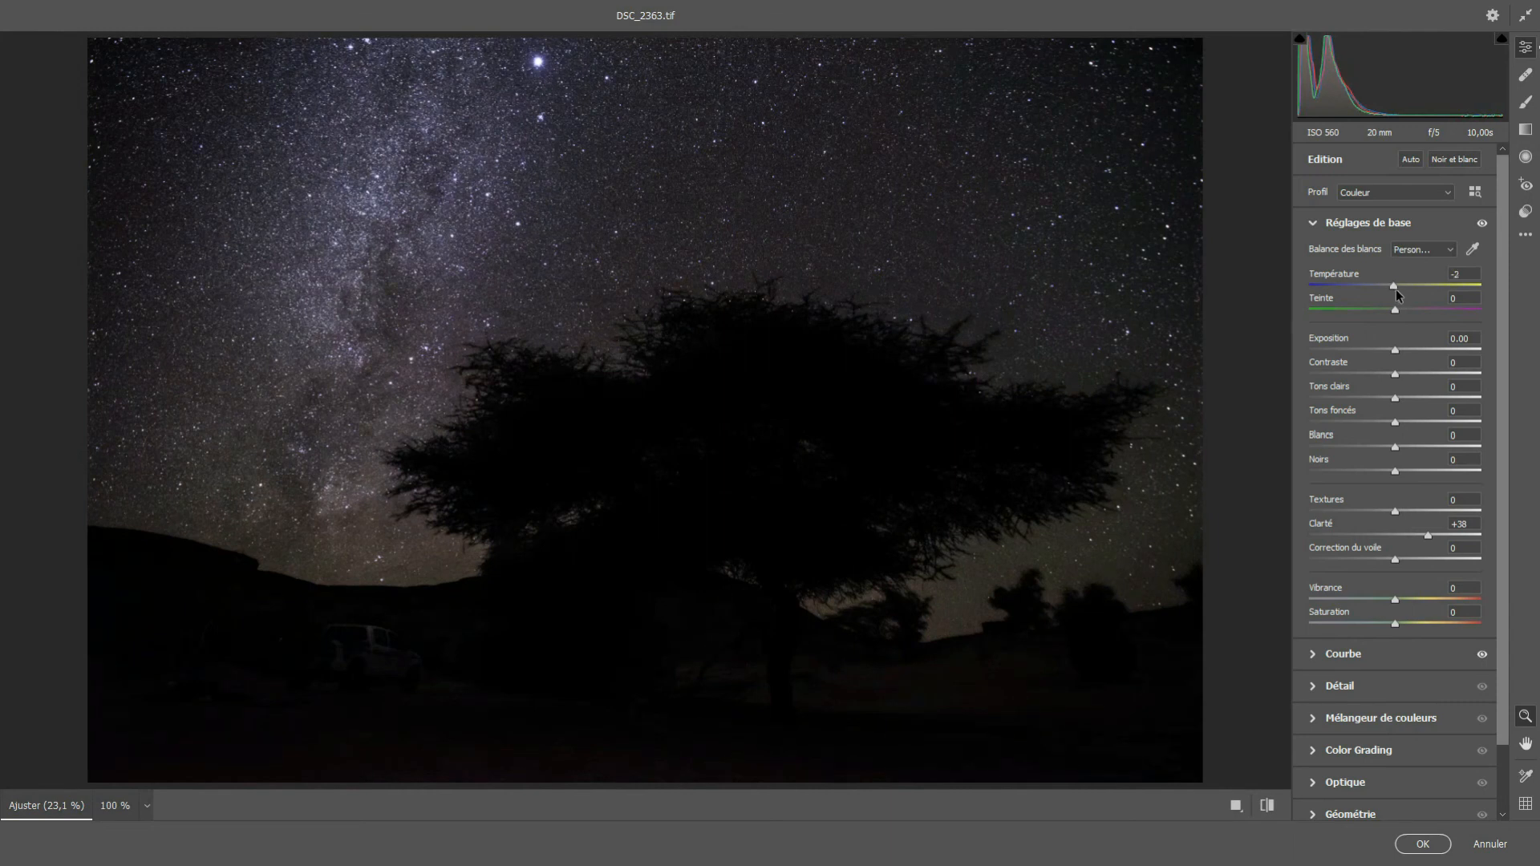
left_click_drag(1396, 289, 1393, 290)
left_click(1422, 844)
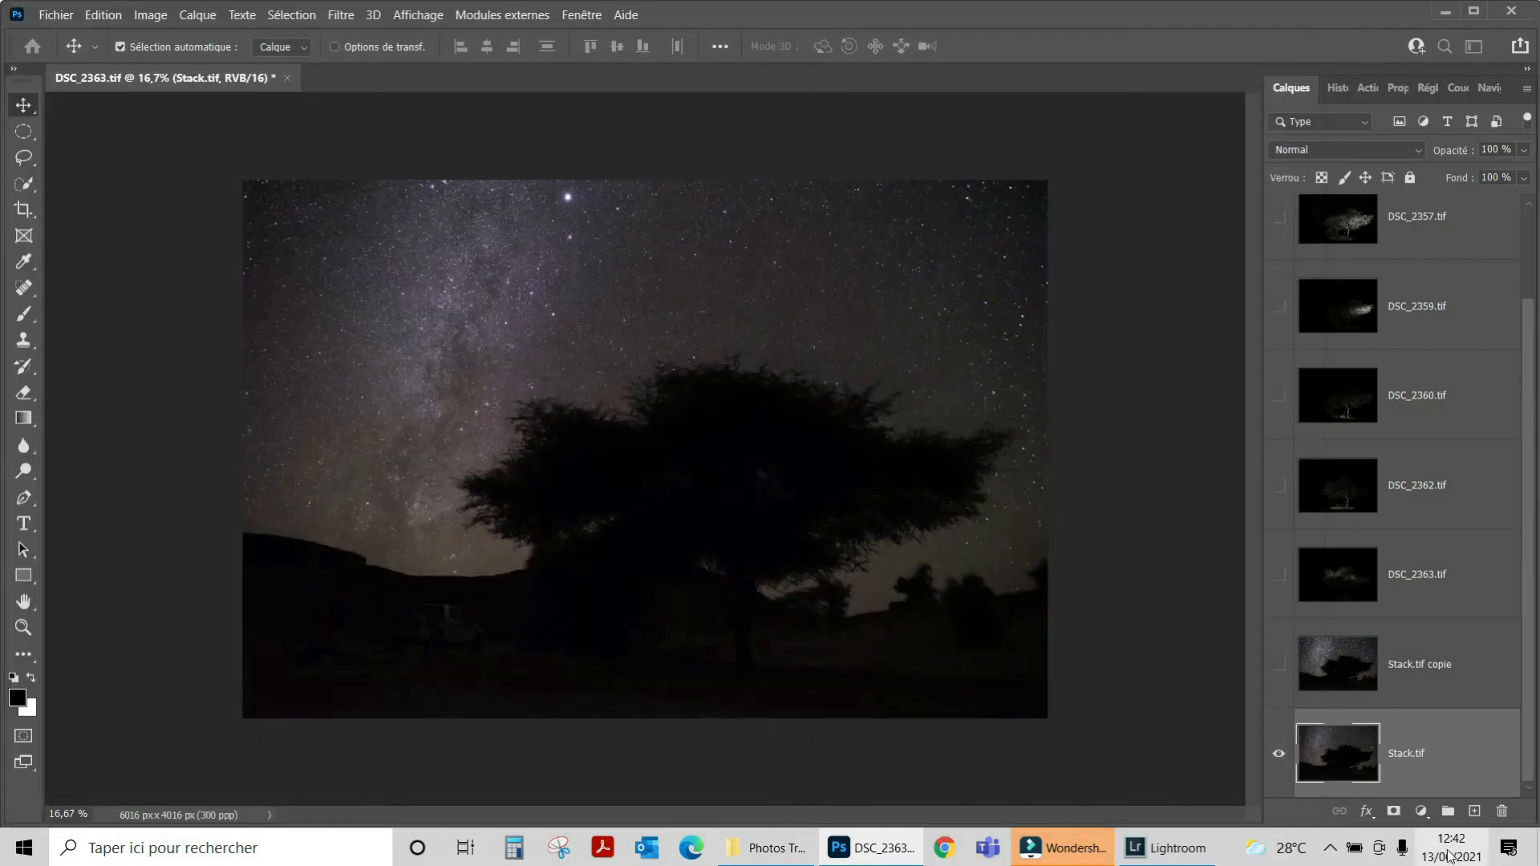
Step: Show the six light-painted tree layers, DSC_2356.tif through DSC_2363.tif, over the graded Stack.tif sky
scroll(1275, 481, "up", 3)
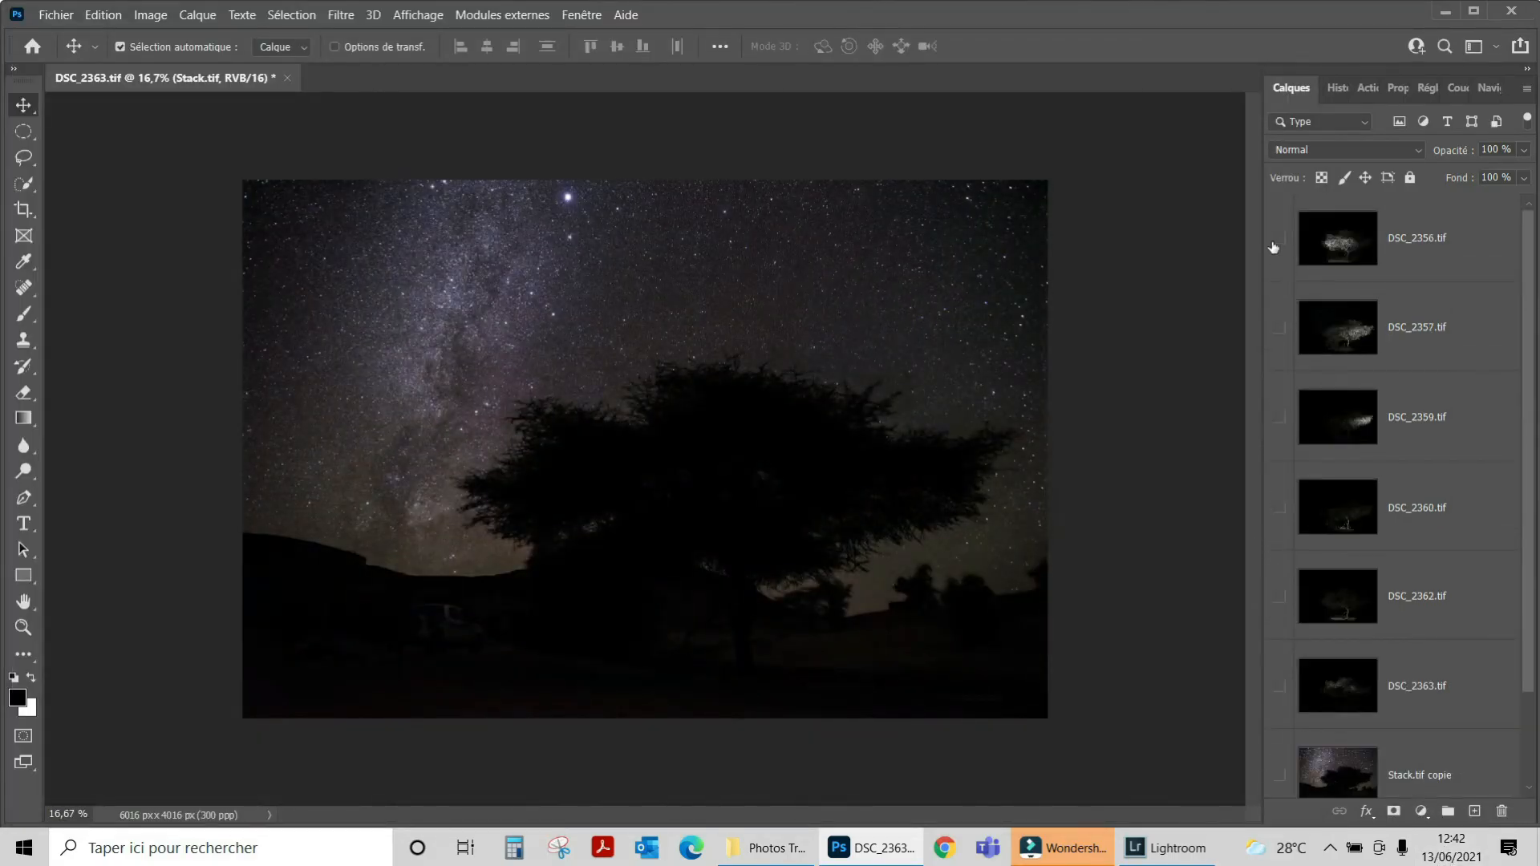
left_click(1278, 238)
left_click(1278, 327)
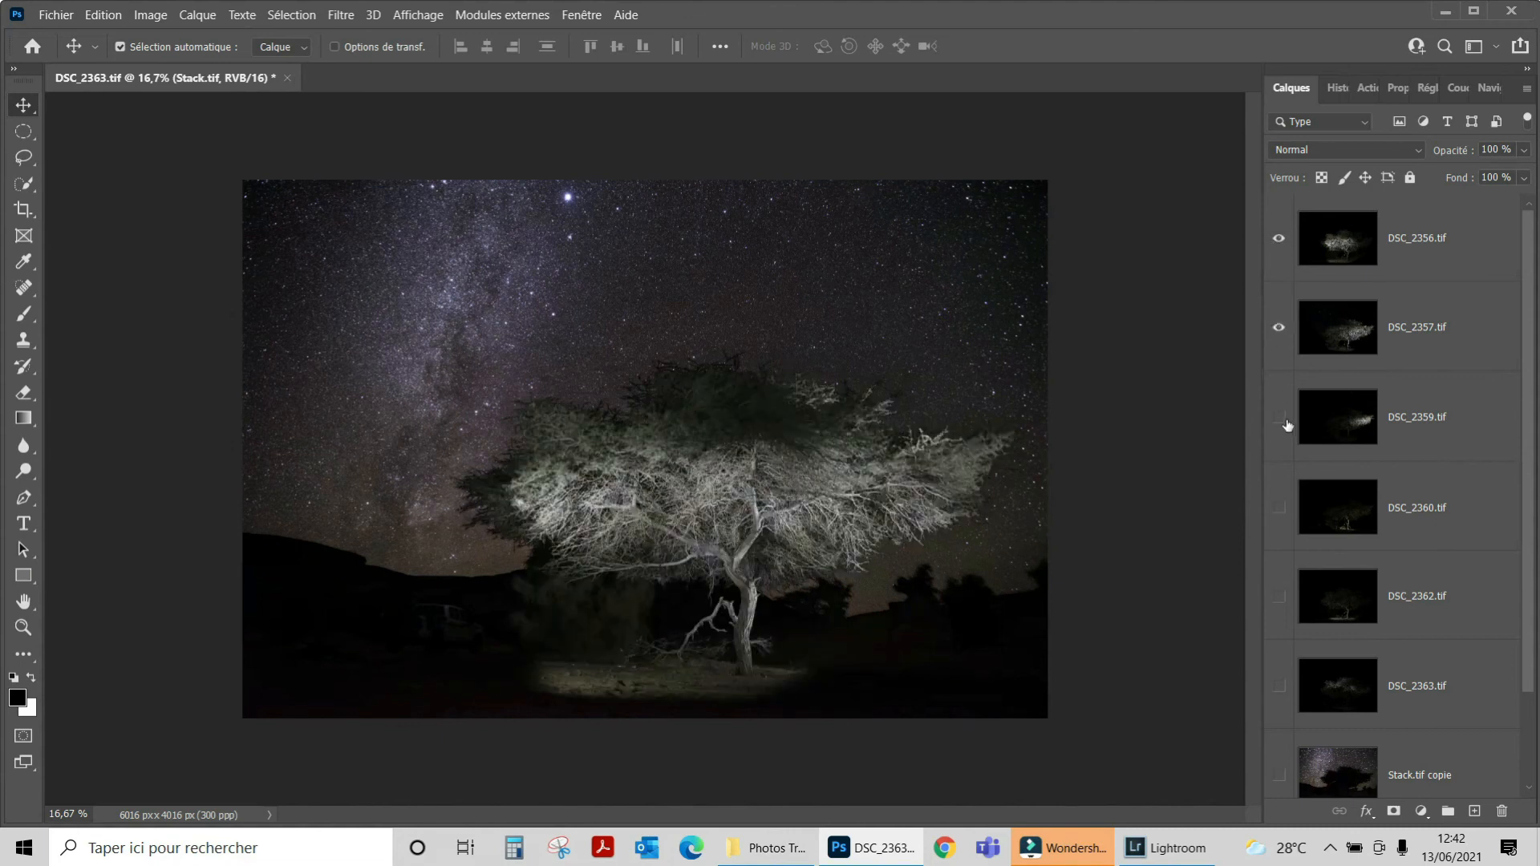
left_click(1280, 418)
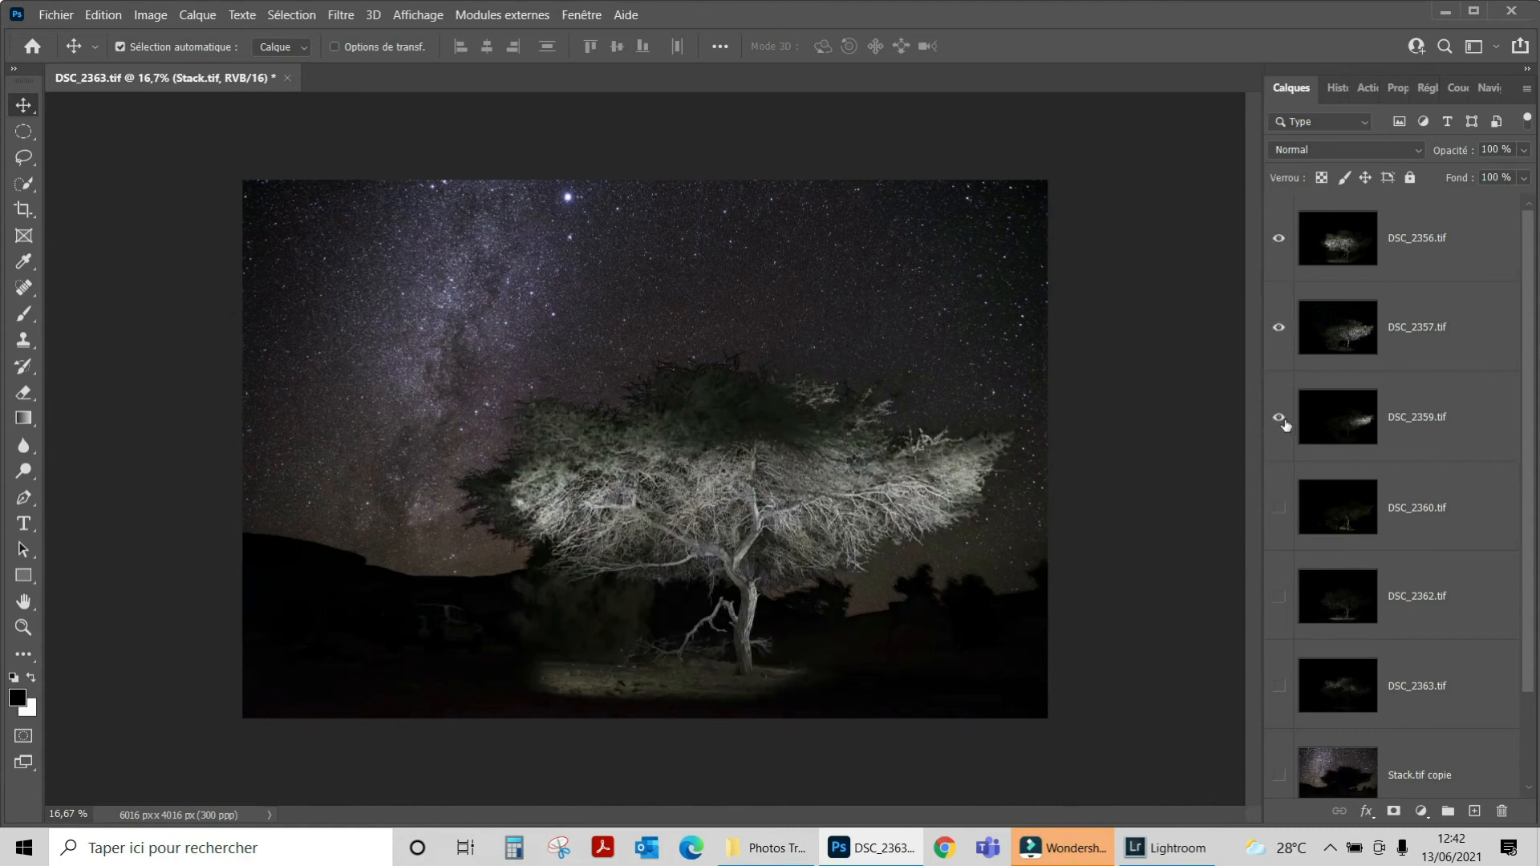
left_click(1278, 507)
left_click(1279, 595)
scroll(1280, 598, "down", 2)
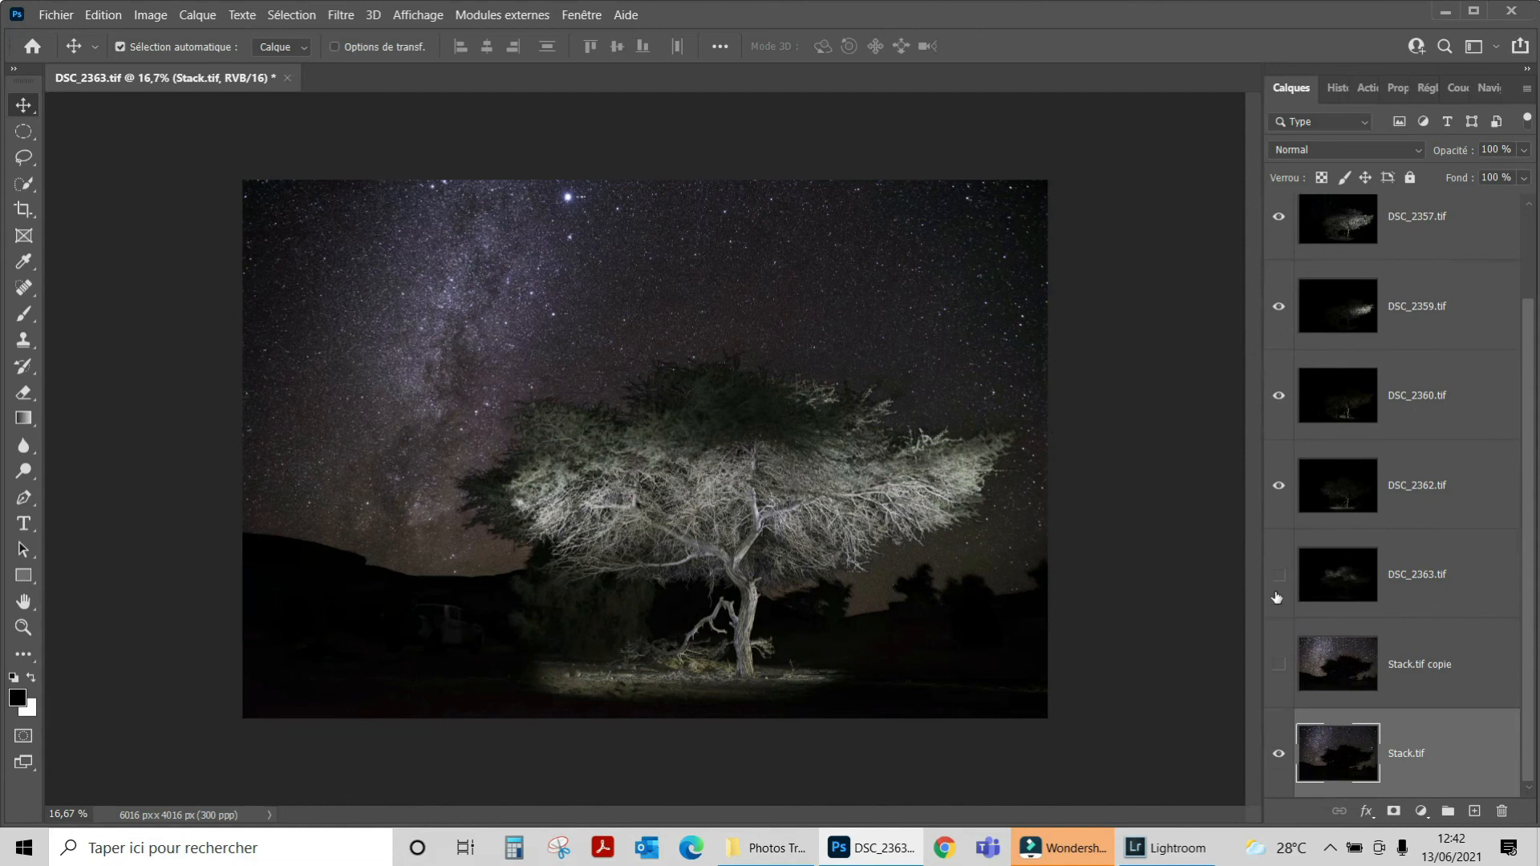
left_click(1279, 575)
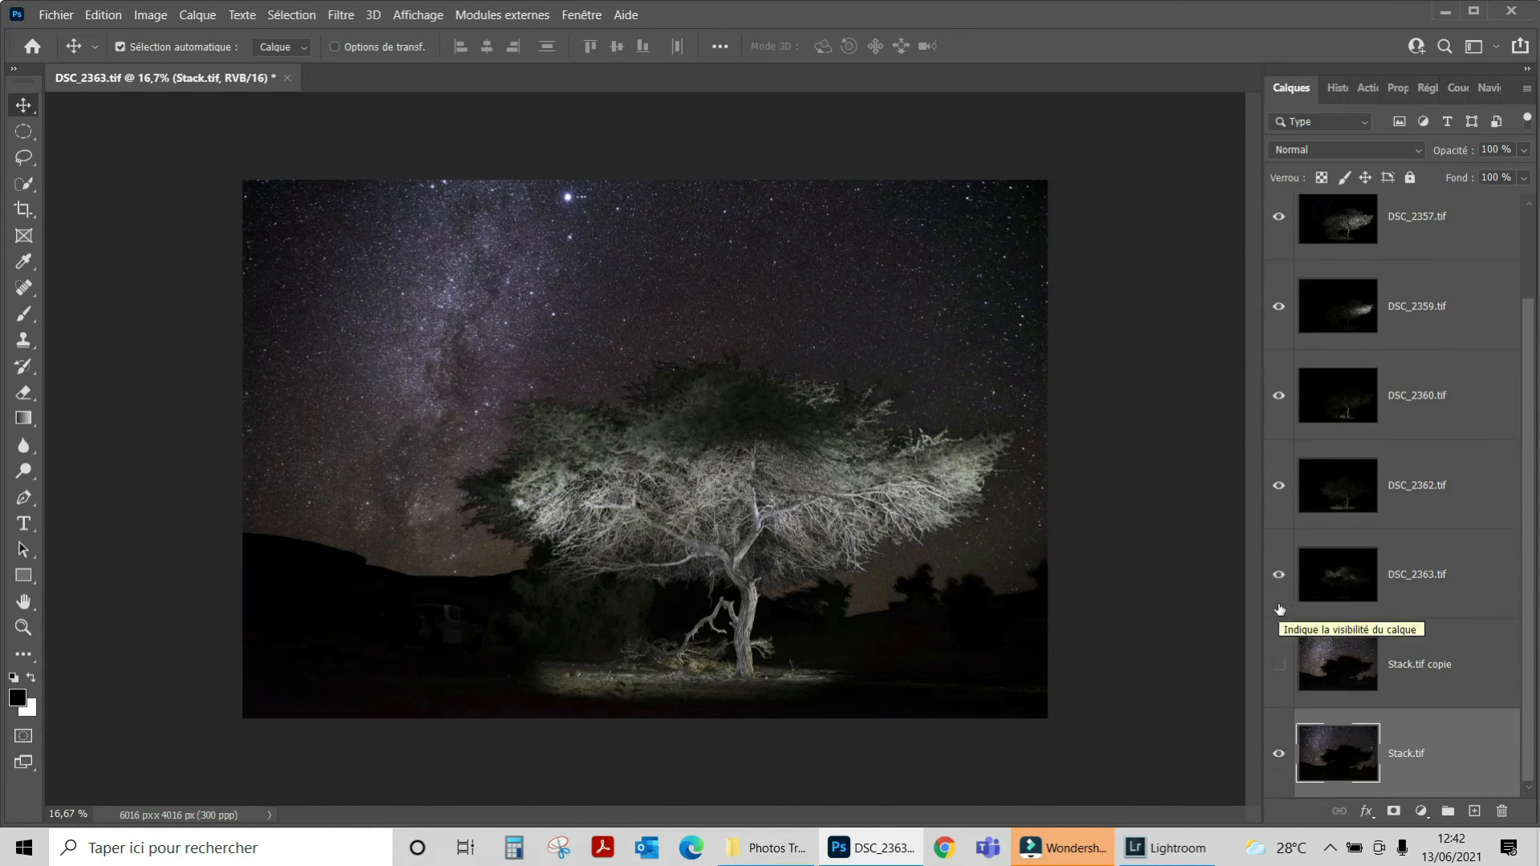
Step: Compare the blended image with and without the Stack.tif copie layer, leaving that copy hidden
left_click(1279, 668)
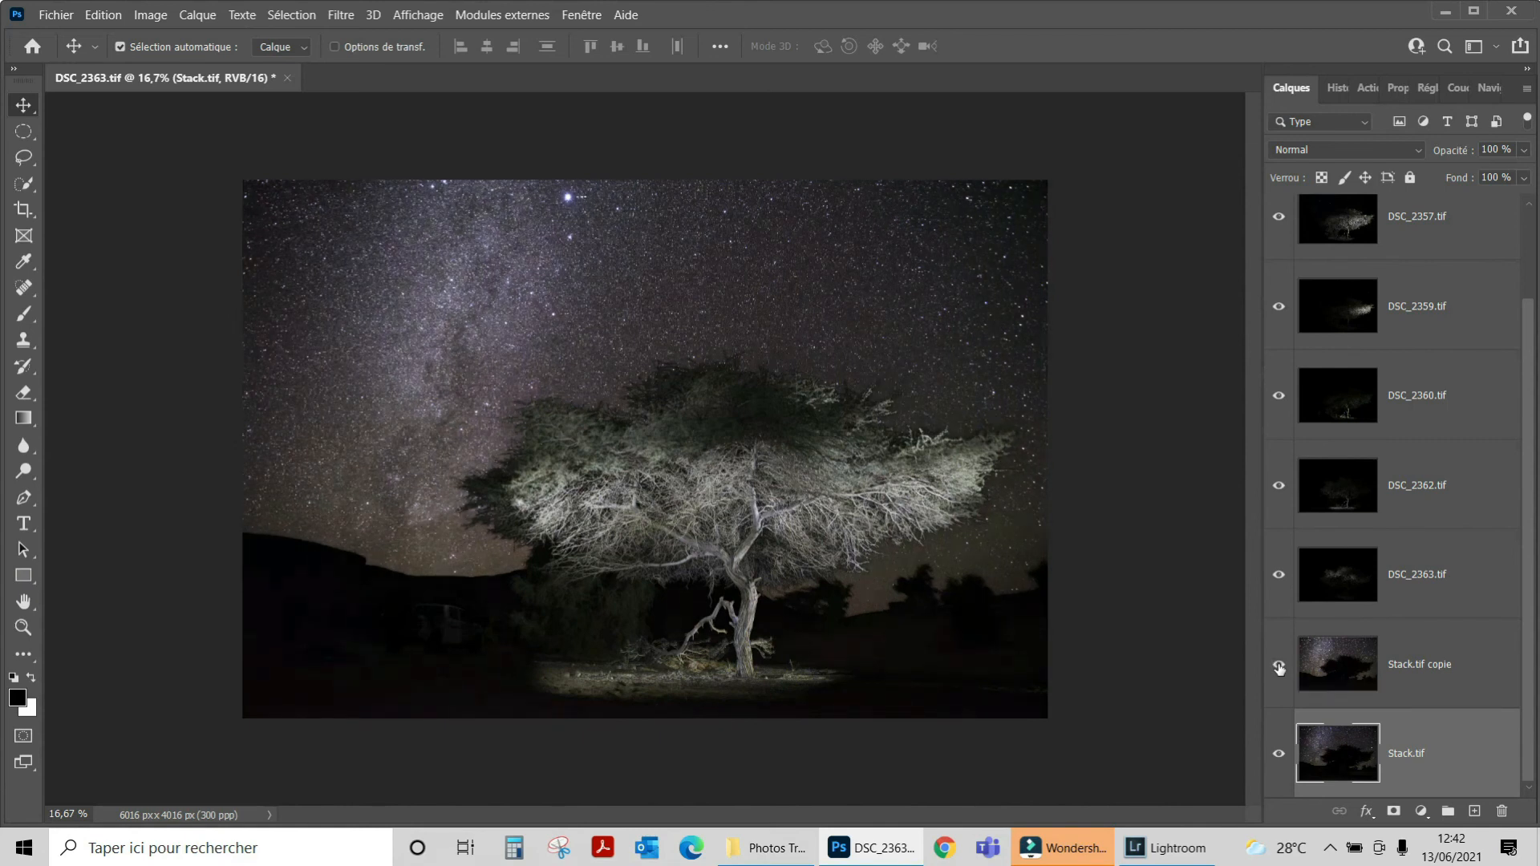
left_click(1279, 668)
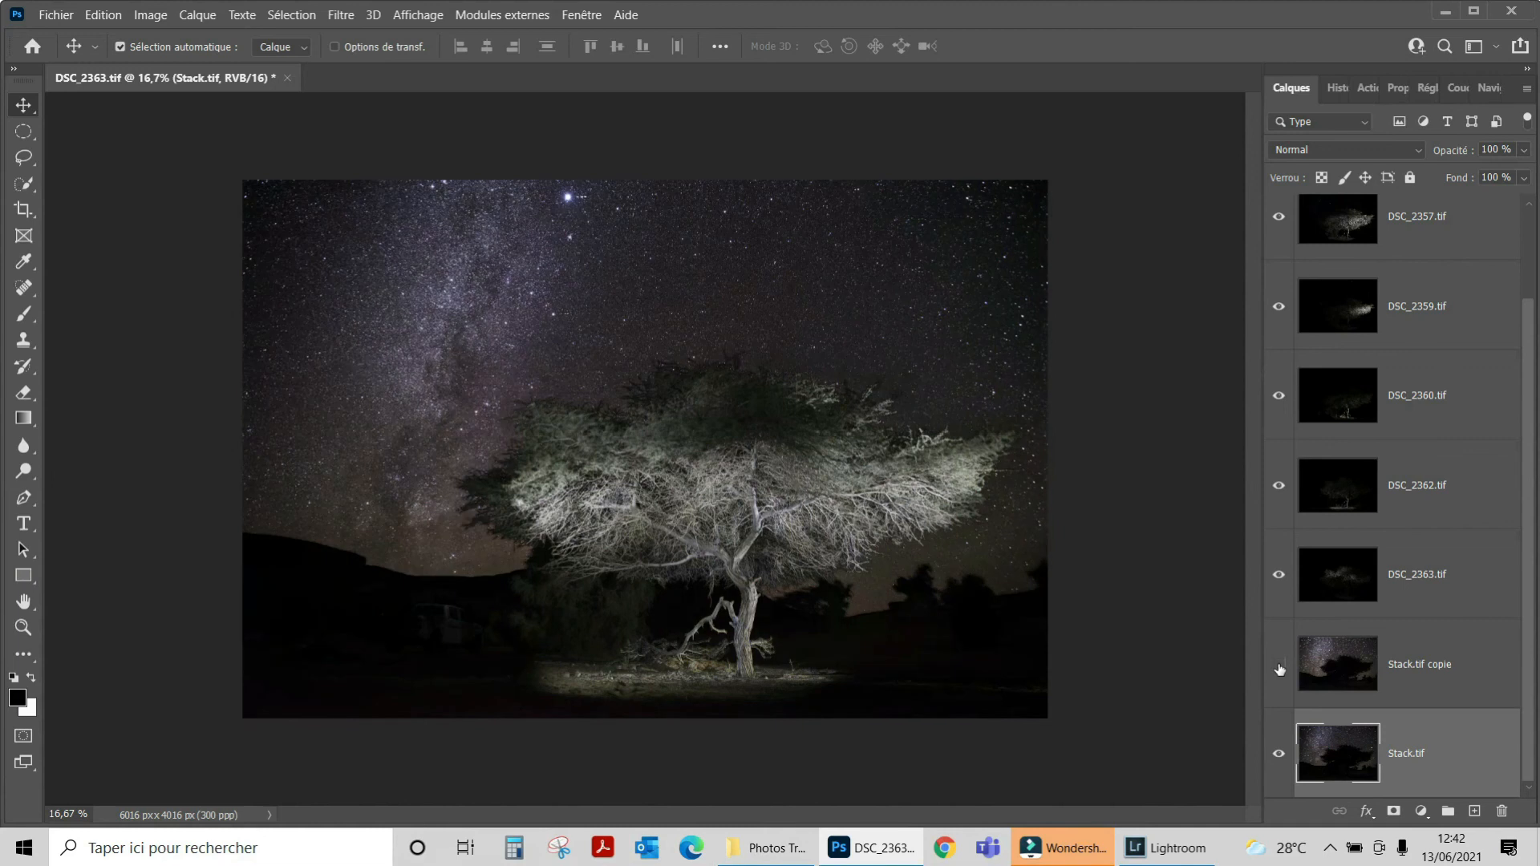
left_click(1279, 668)
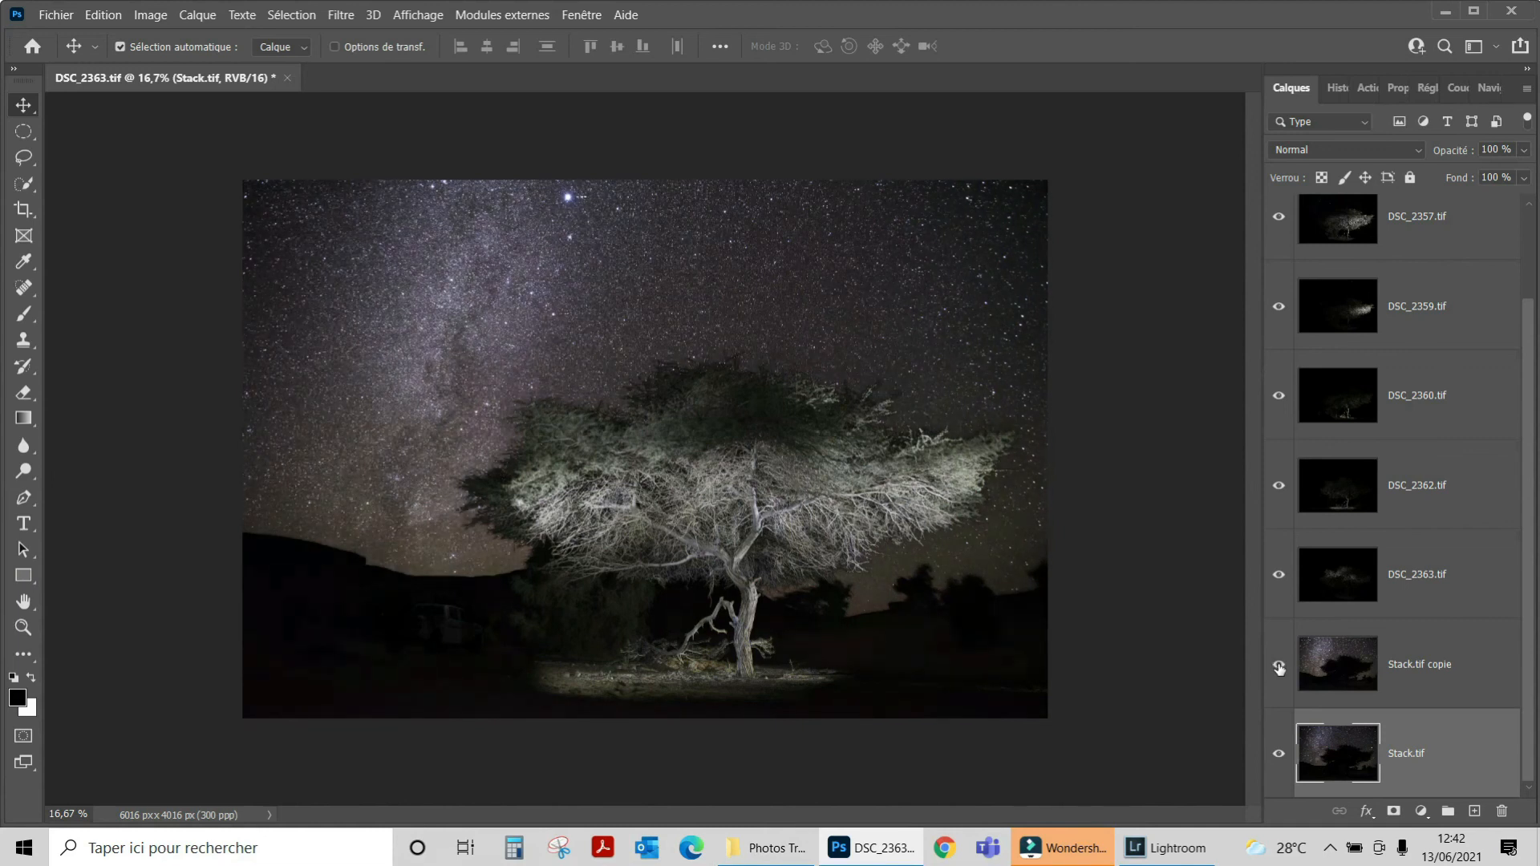
left_click(1279, 668)
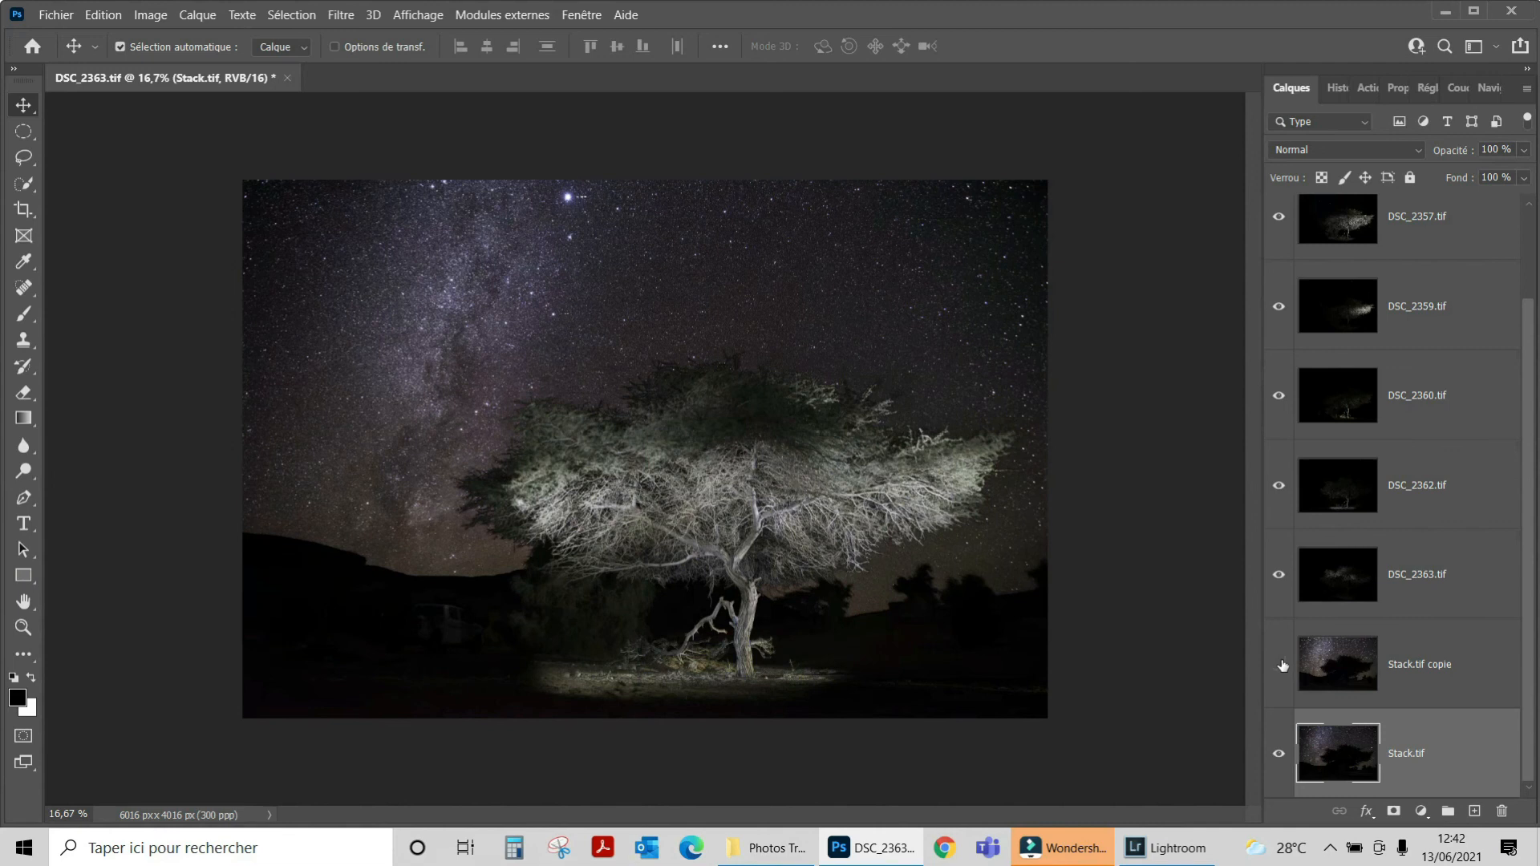
left_click(1279, 664)
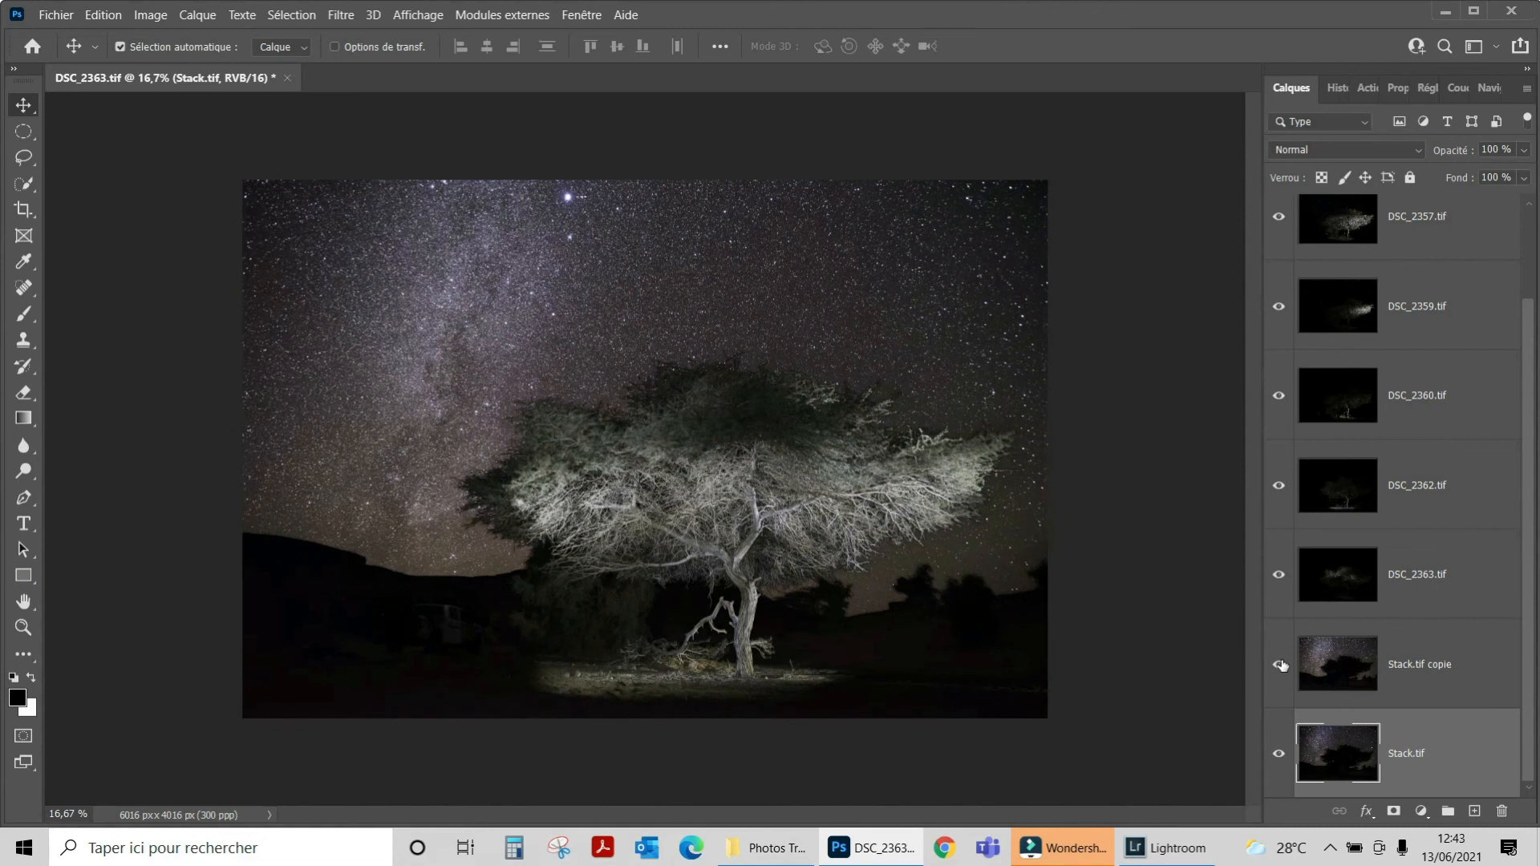
left_click(1279, 664)
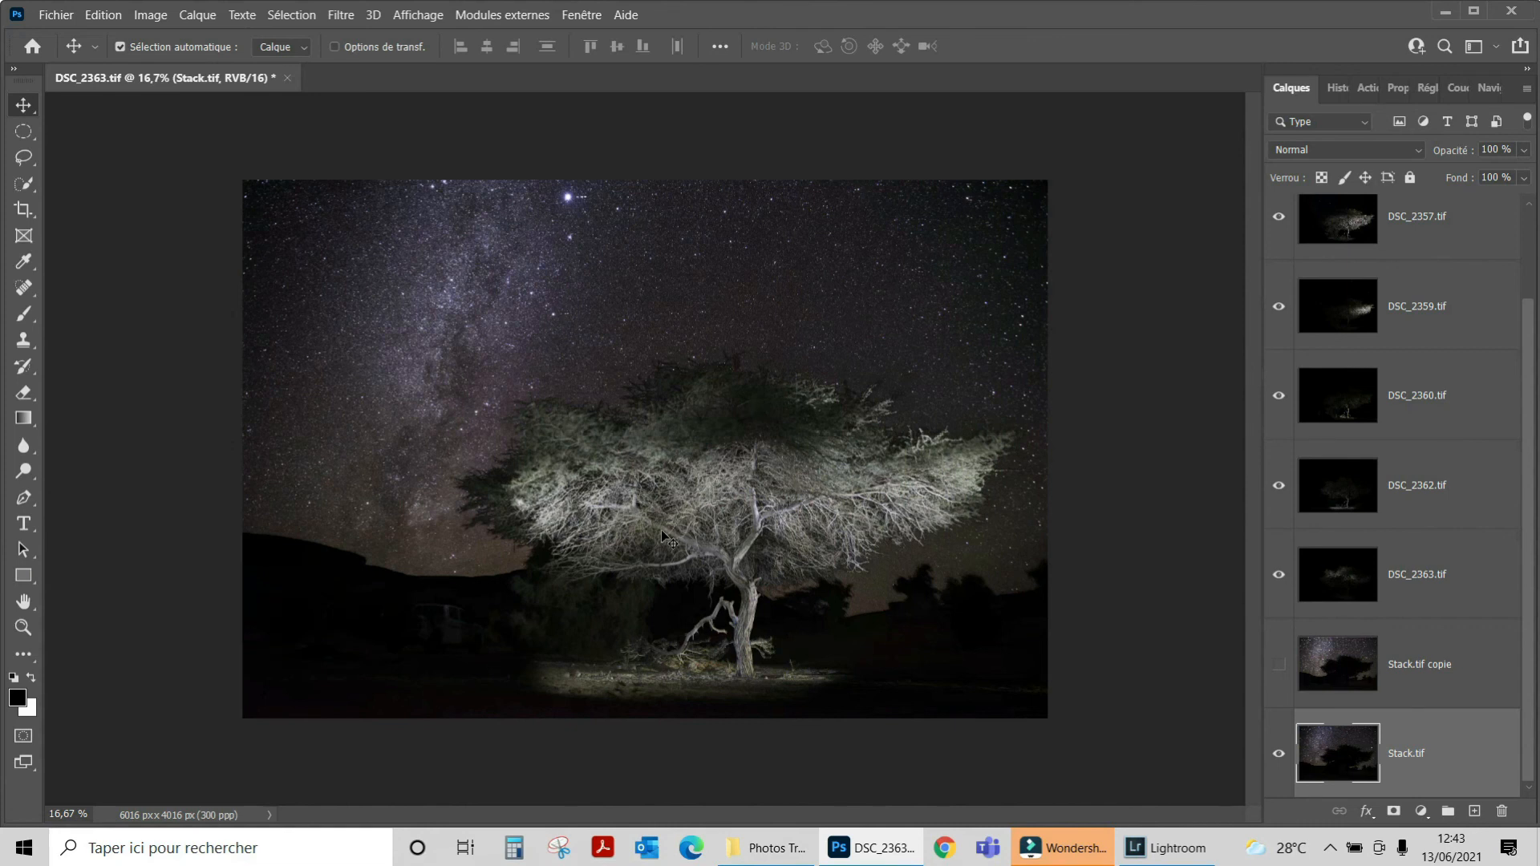
Step: Delete the Stack.tif copie layer and flatten the remaining layers into a single image
left_click(1457, 678)
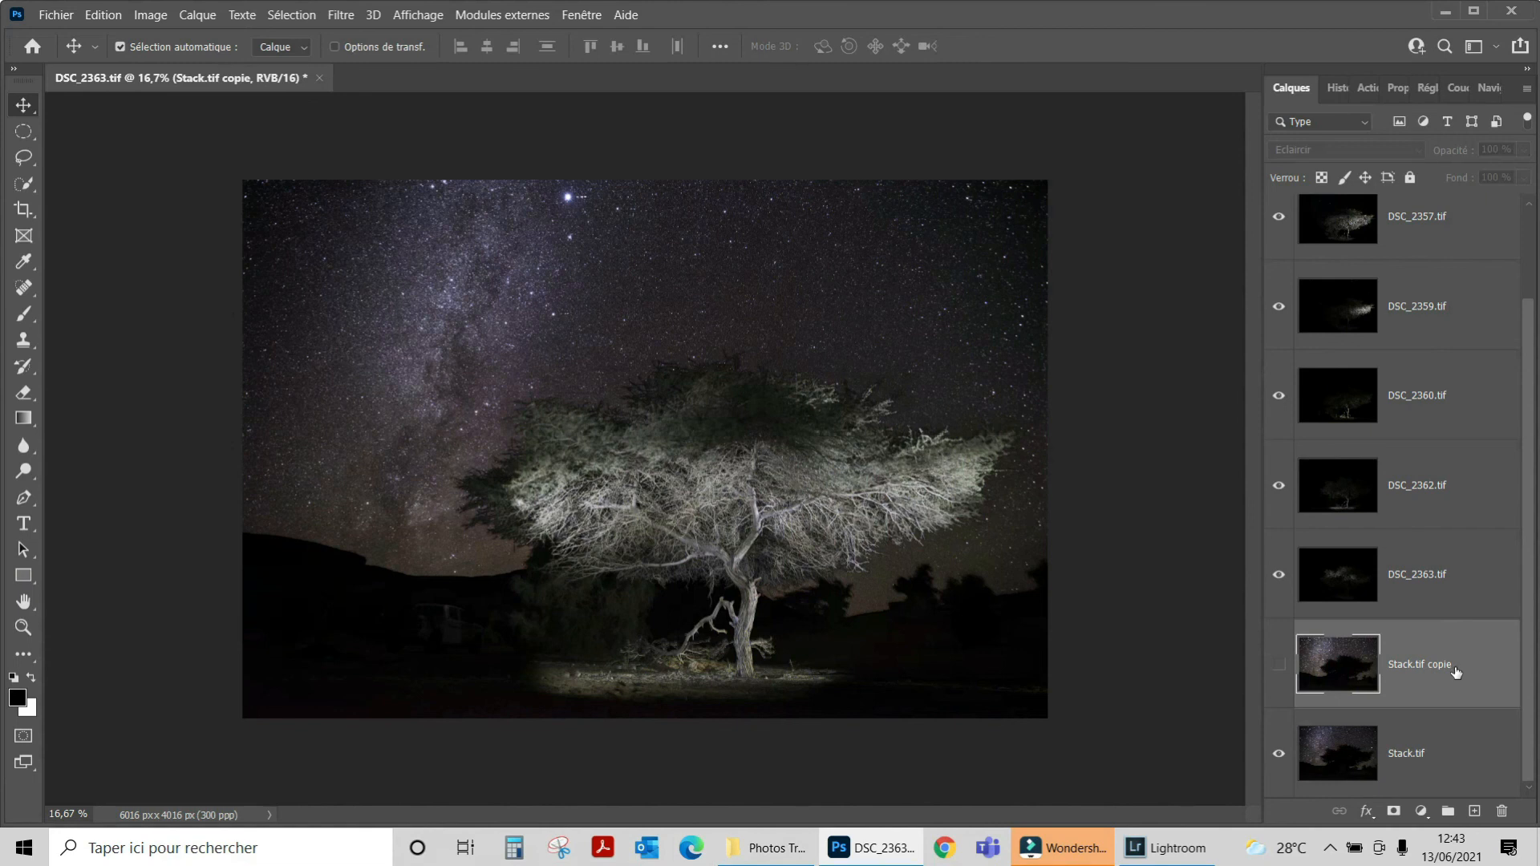
left_click_drag(1456, 672, 1504, 817)
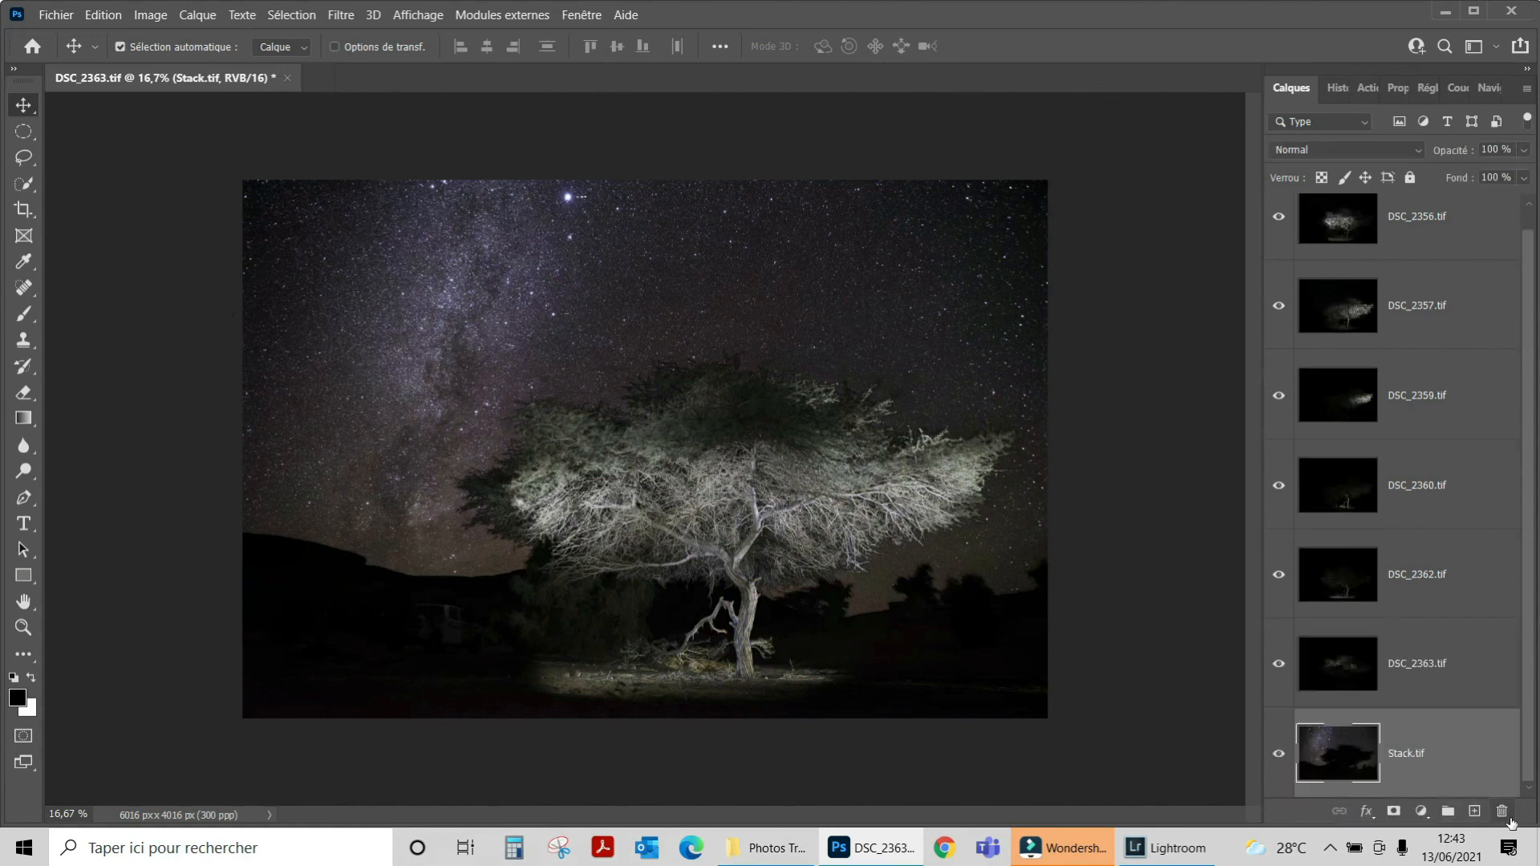
scroll(1483, 780, "up", 1)
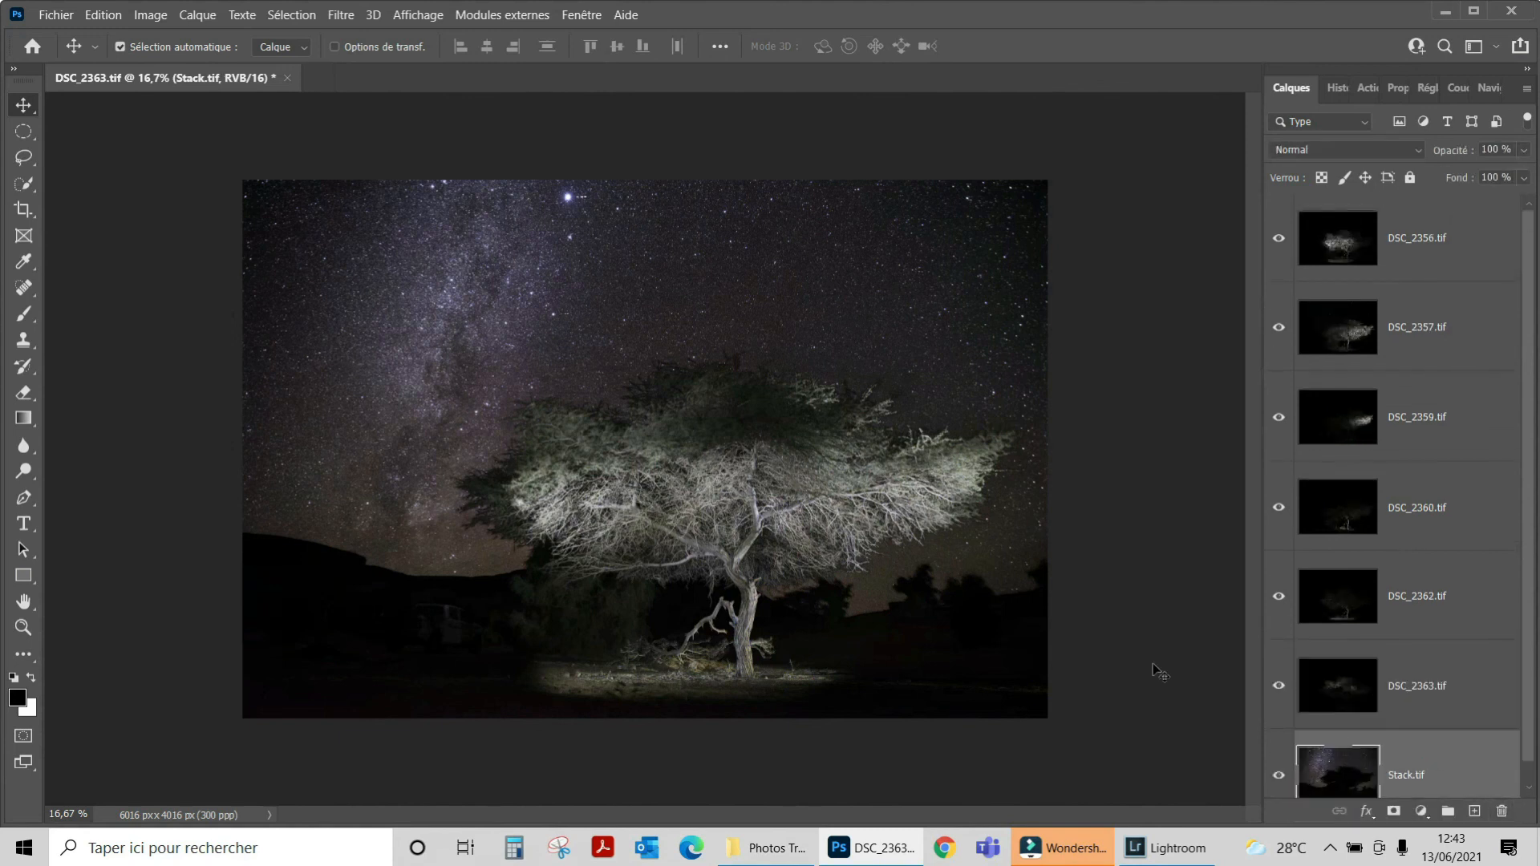
left_click(197, 15)
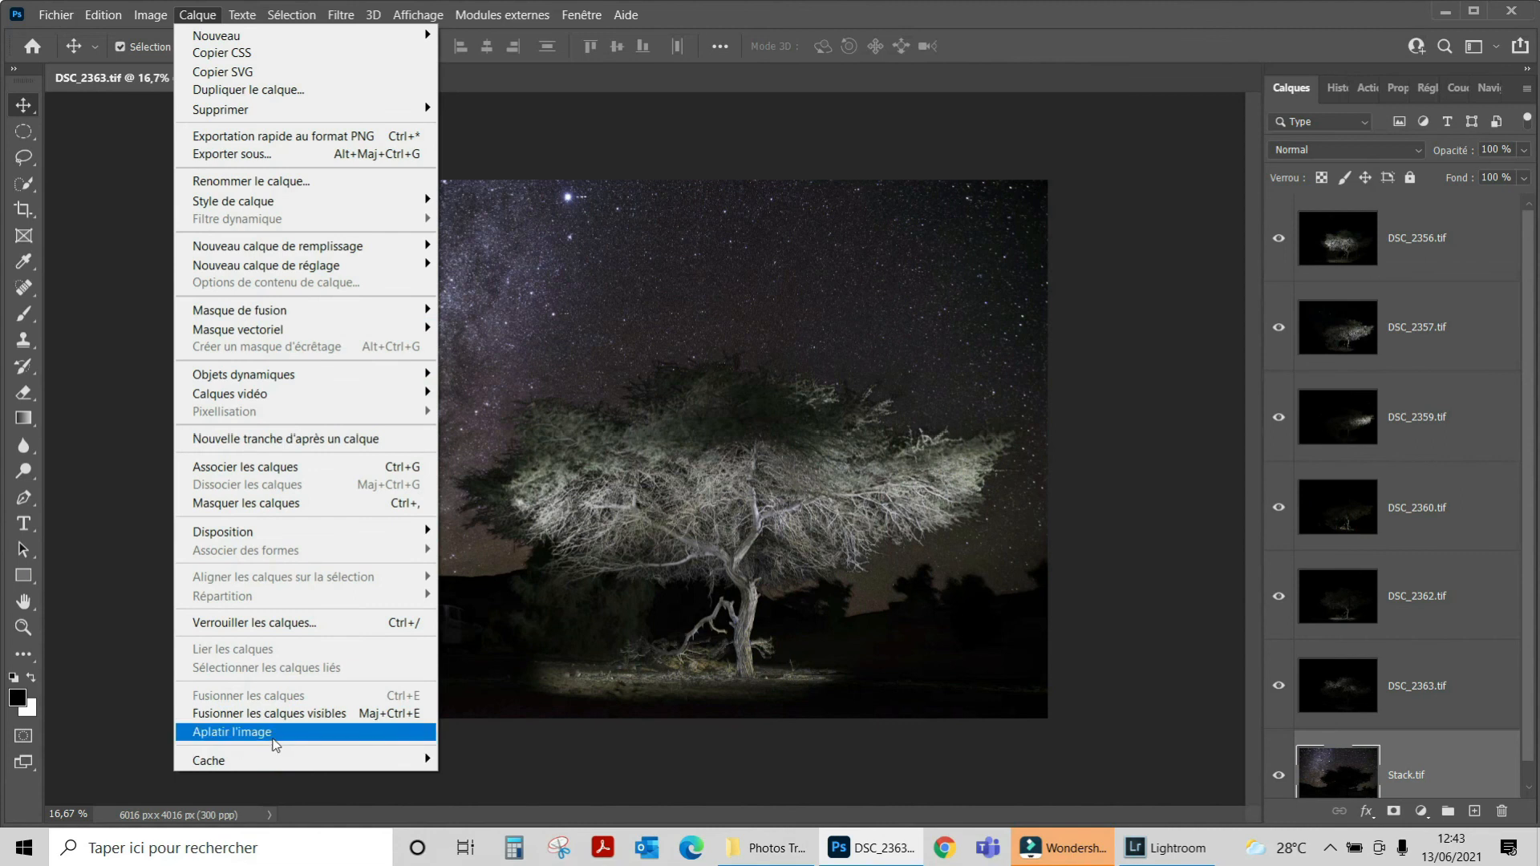
left_click(273, 738)
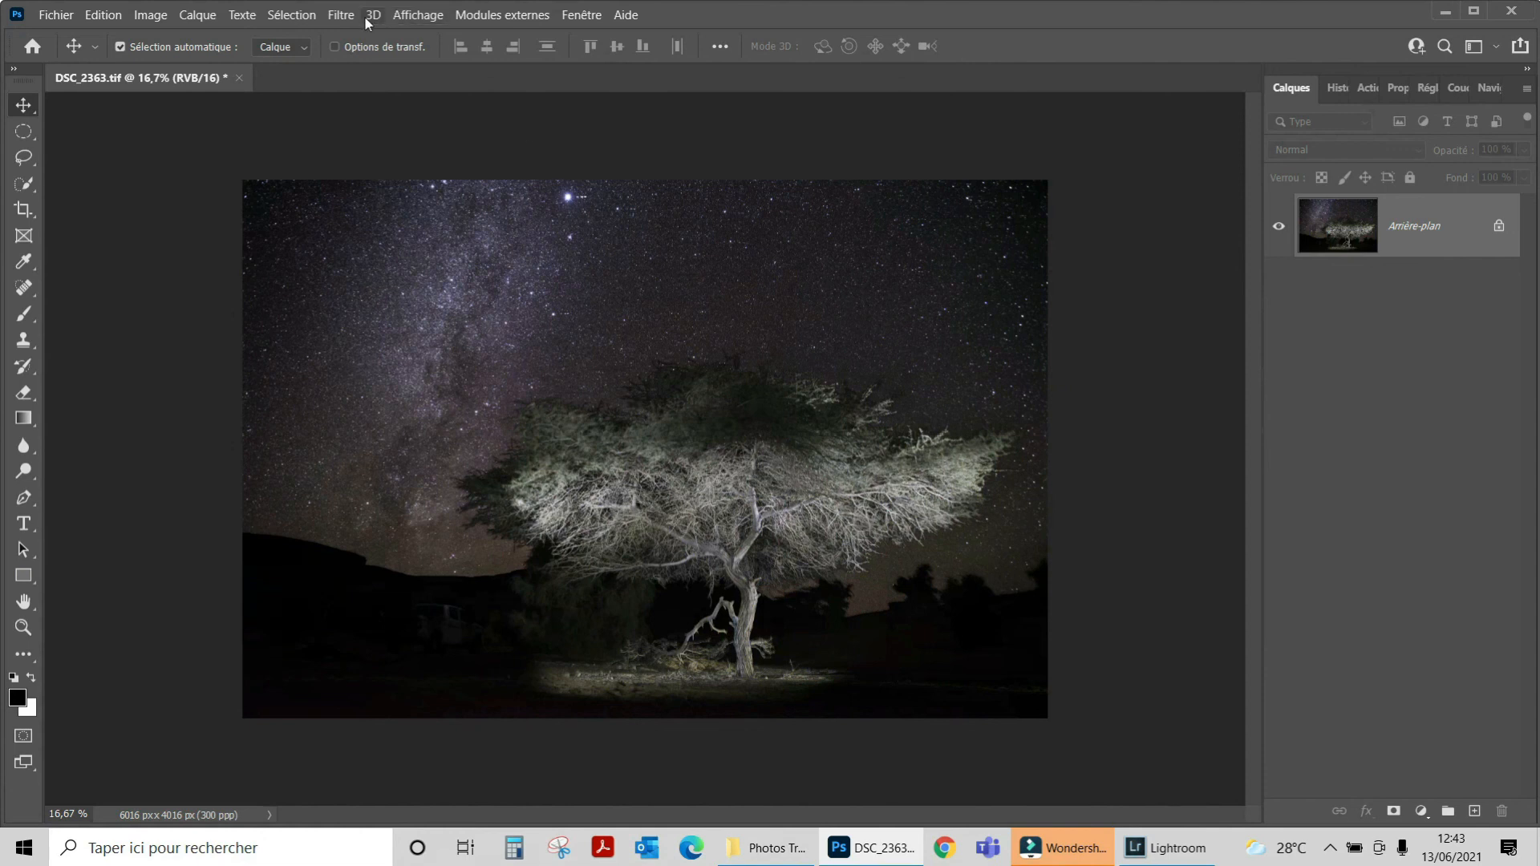
Step: Apply the Camera Raw filter to the flattened image with highlights -13, whites +24, clarity +18 and contrast at 0
left_click(342, 15)
left_click(393, 153)
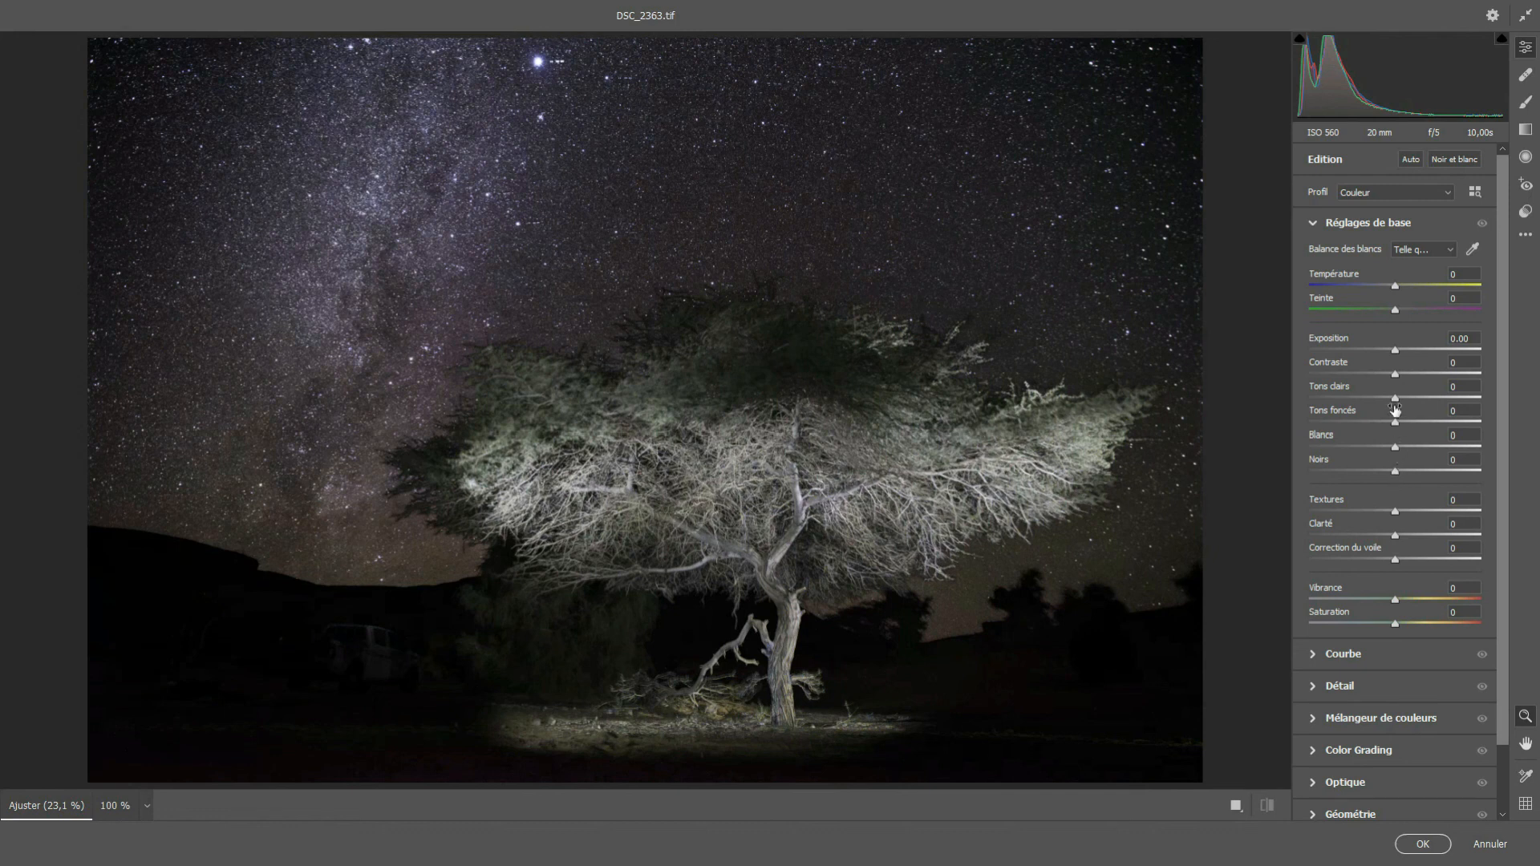
left_click_drag(1393, 398, 1383, 399)
left_click_drag(1401, 451, 1417, 452)
left_click_drag(1395, 535, 1407, 534)
left_click_drag(1394, 375, 1384, 372)
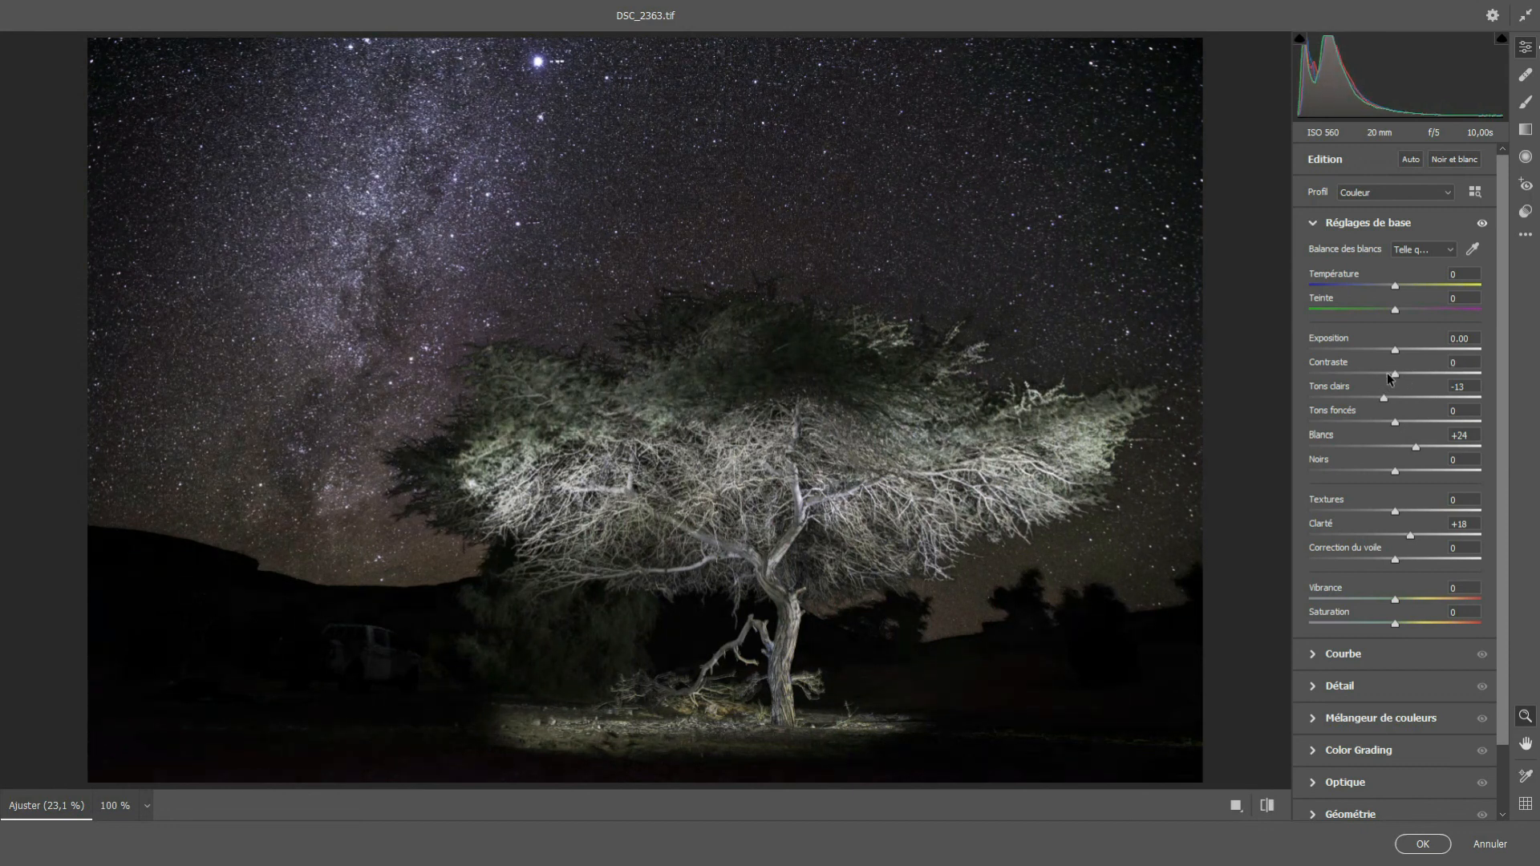
double_click(1386, 374)
left_click(1428, 845)
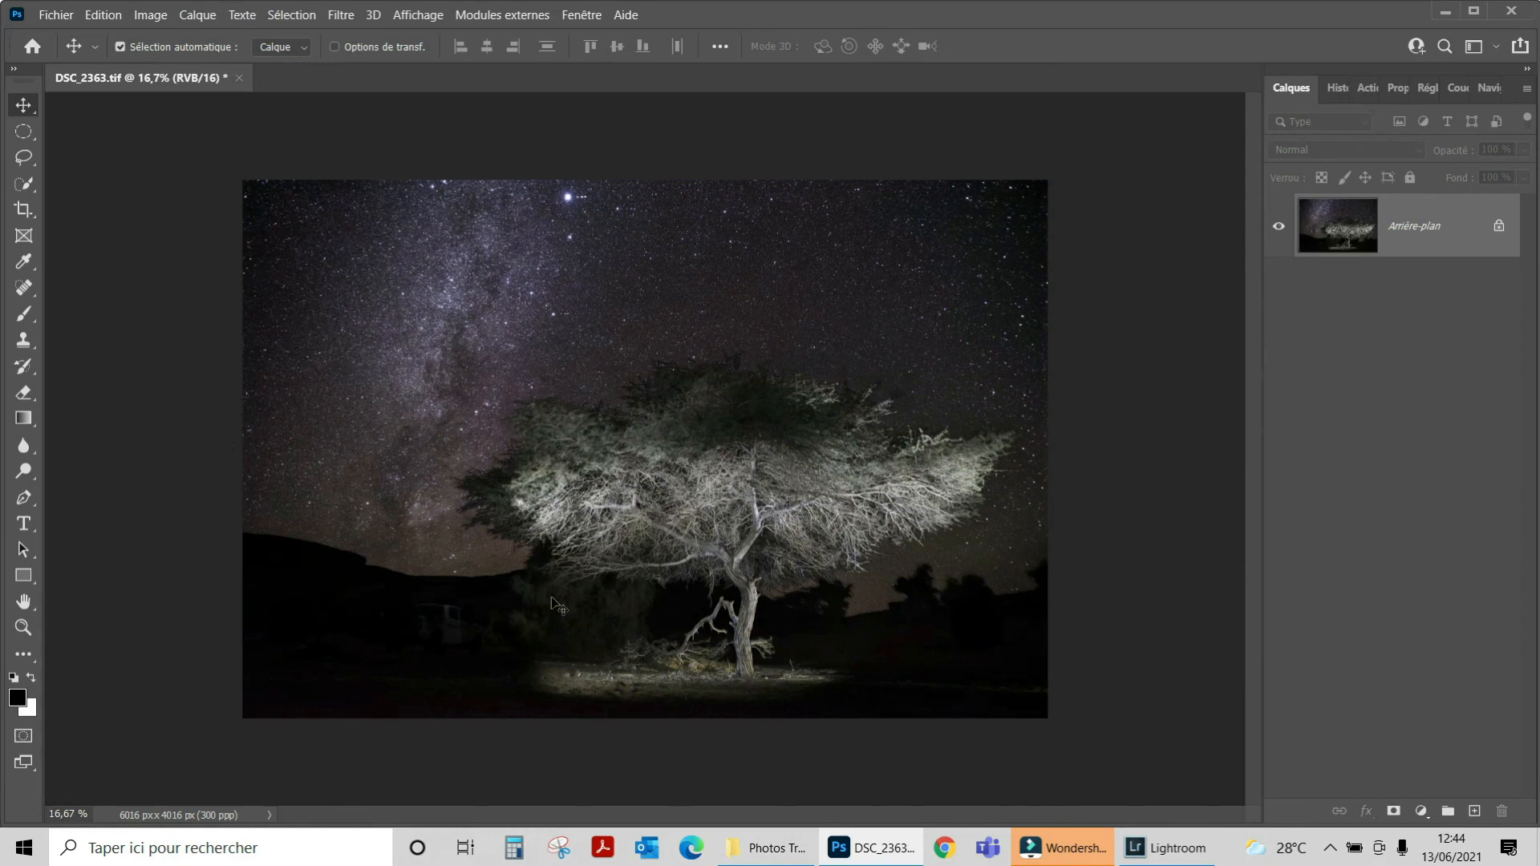
Step: Save the flattened image as Stack-Modifier.tif and switch to Lightroom
left_click(64, 15)
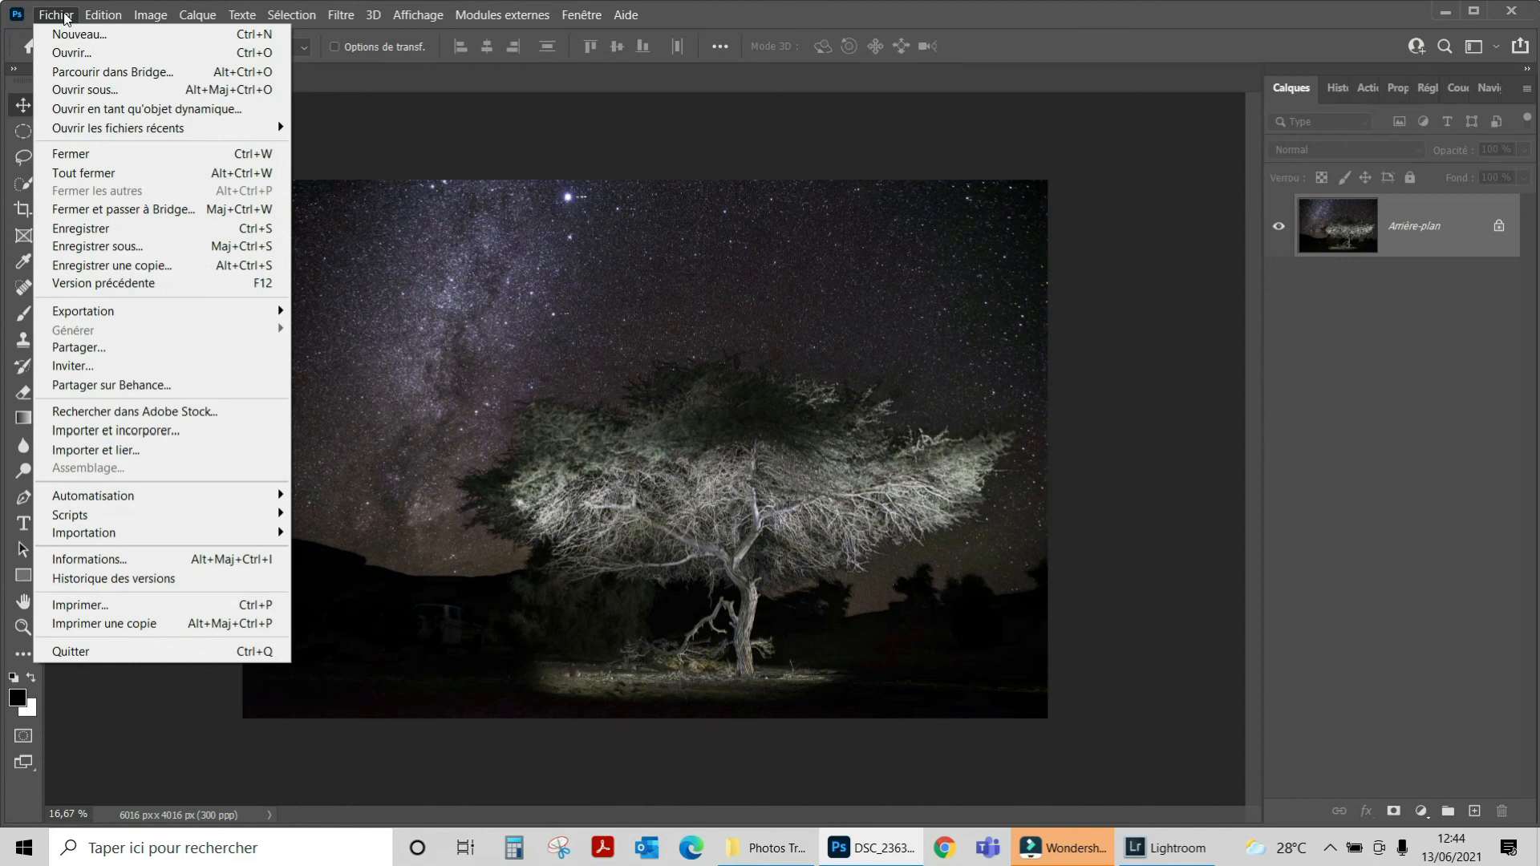
left_click(93, 228)
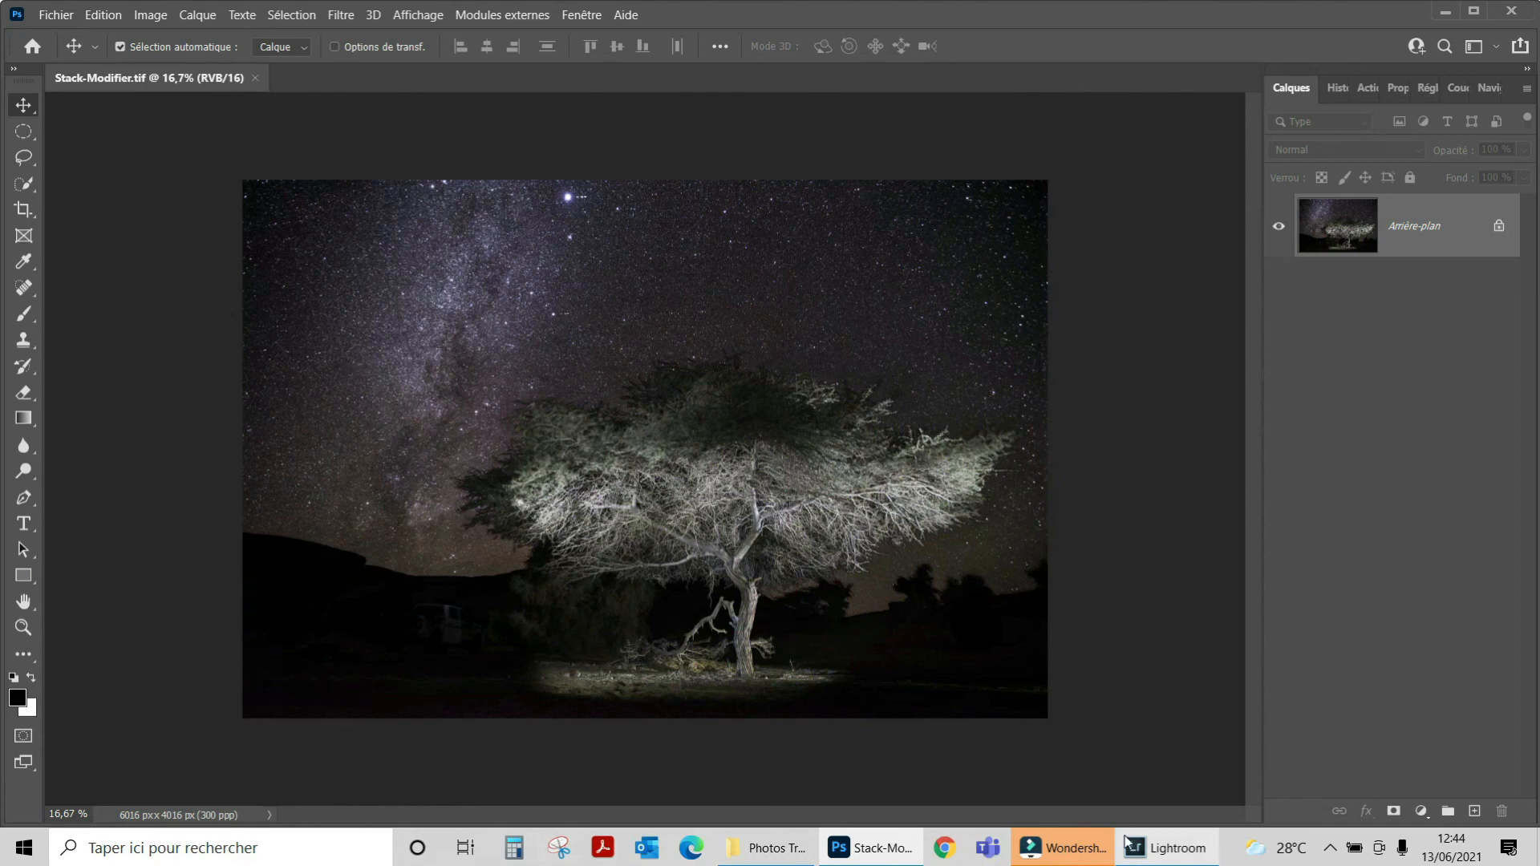
left_click(1155, 856)
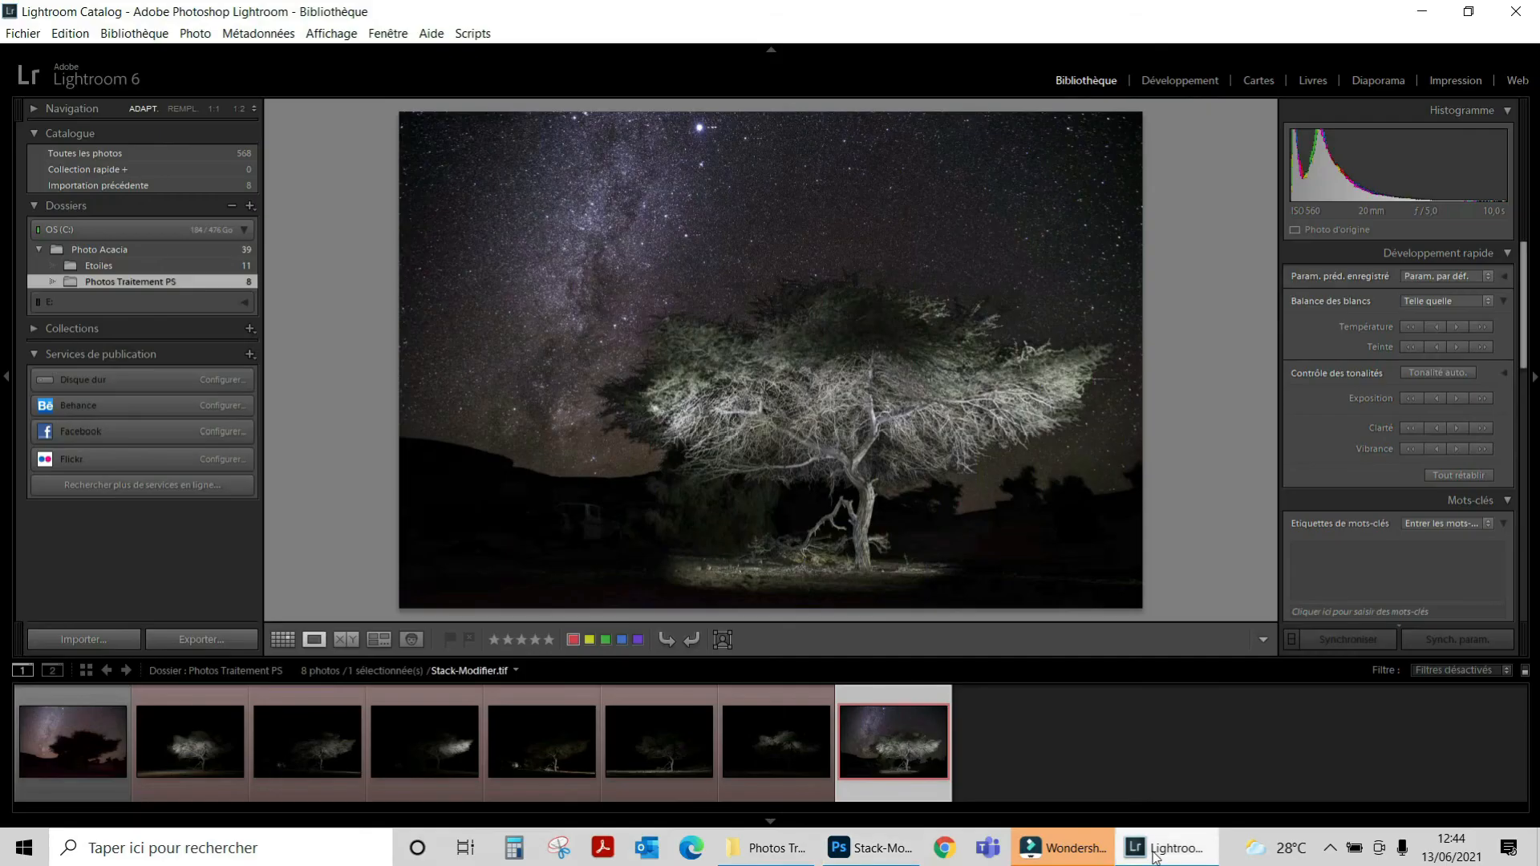
Step: Review the source frames one by one in the Photos Traitement PS folder, ending on the blended Stack-Modifier.tif
left_click(74, 734)
left_click(170, 756)
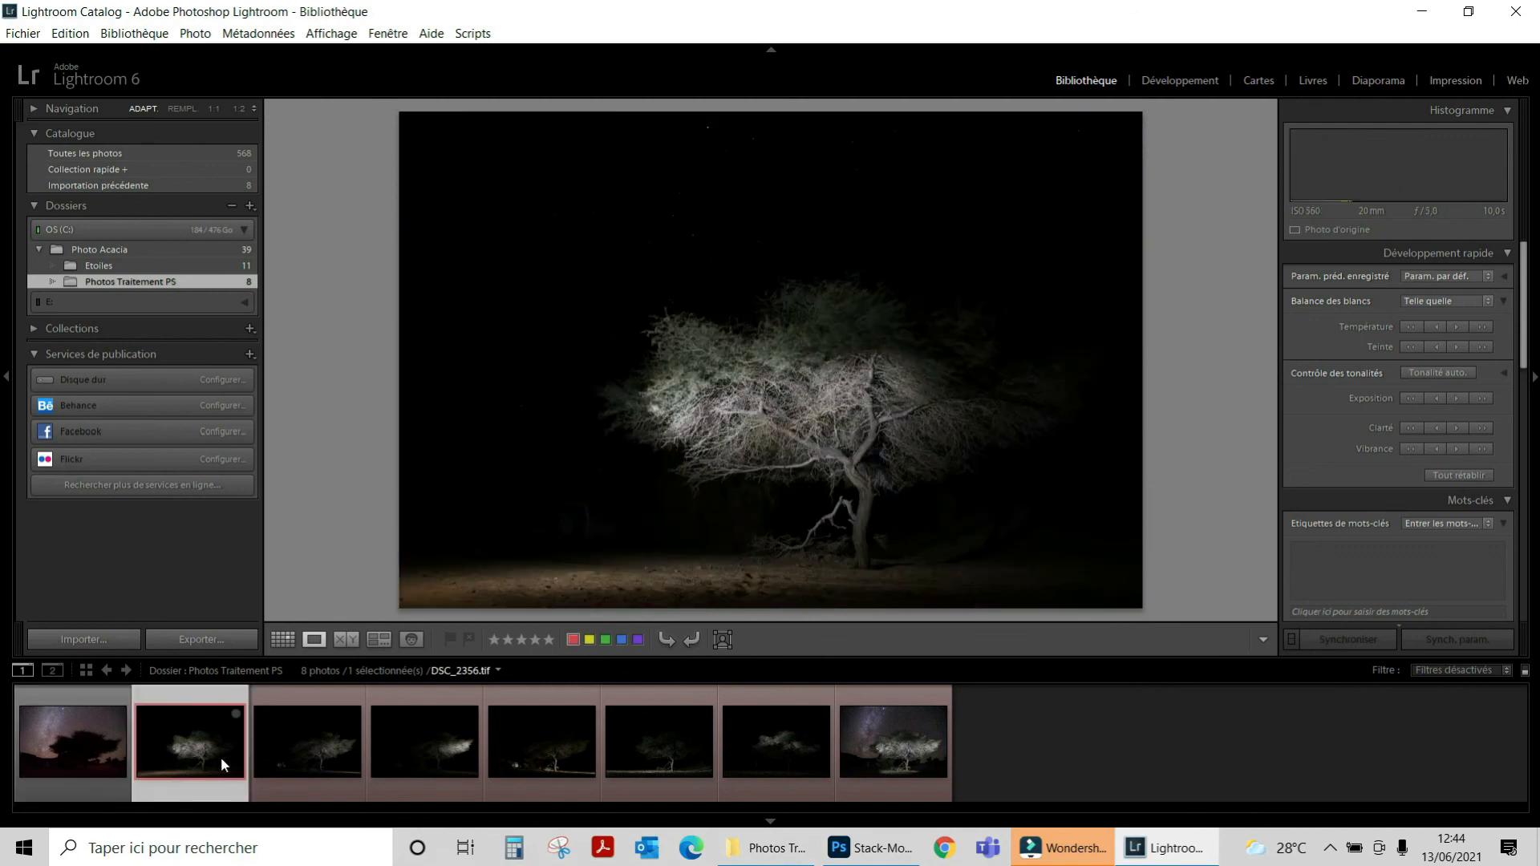
left_click(307, 758)
left_click(425, 762)
left_click(550, 769)
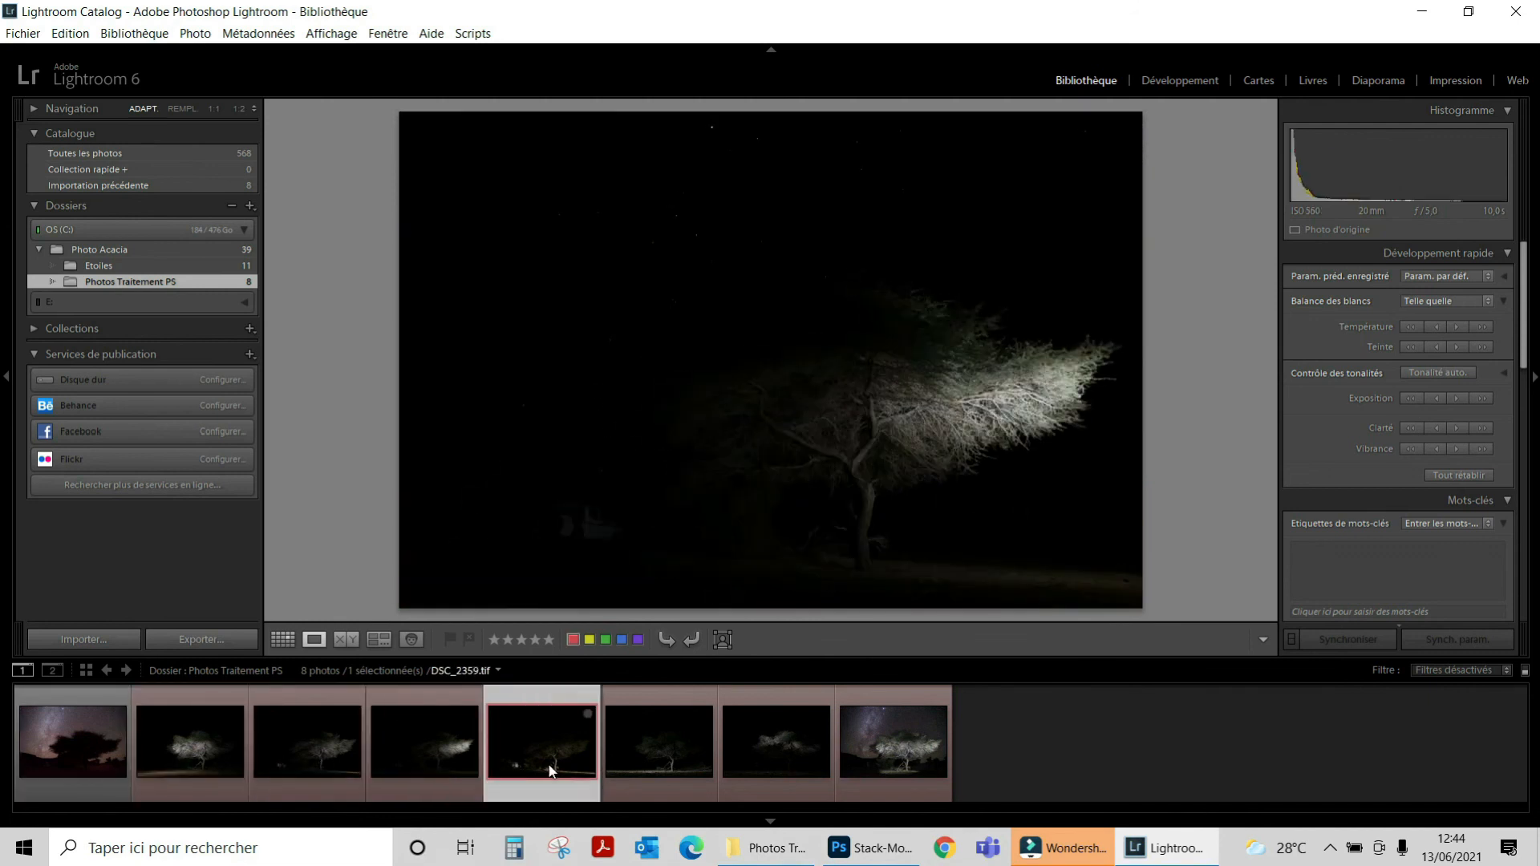
left_click(656, 772)
left_click(754, 766)
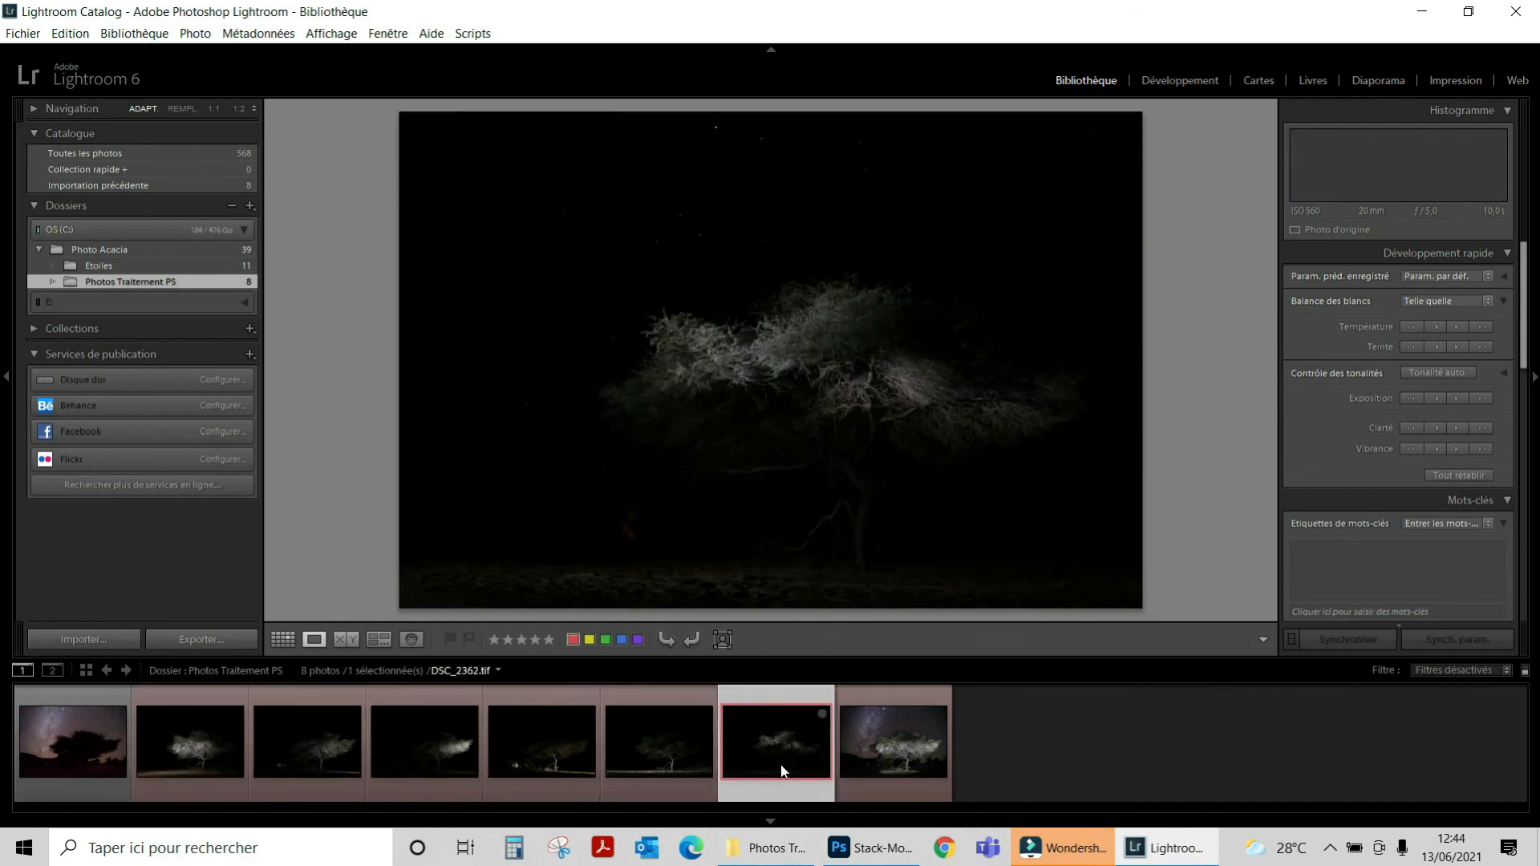
left_click(878, 757)
Step: View Stack-Modifier.tif enlarged without the surrounding interface, and bring back the filmstrip, the quick-develop controls and the module picker
left_click(770, 822)
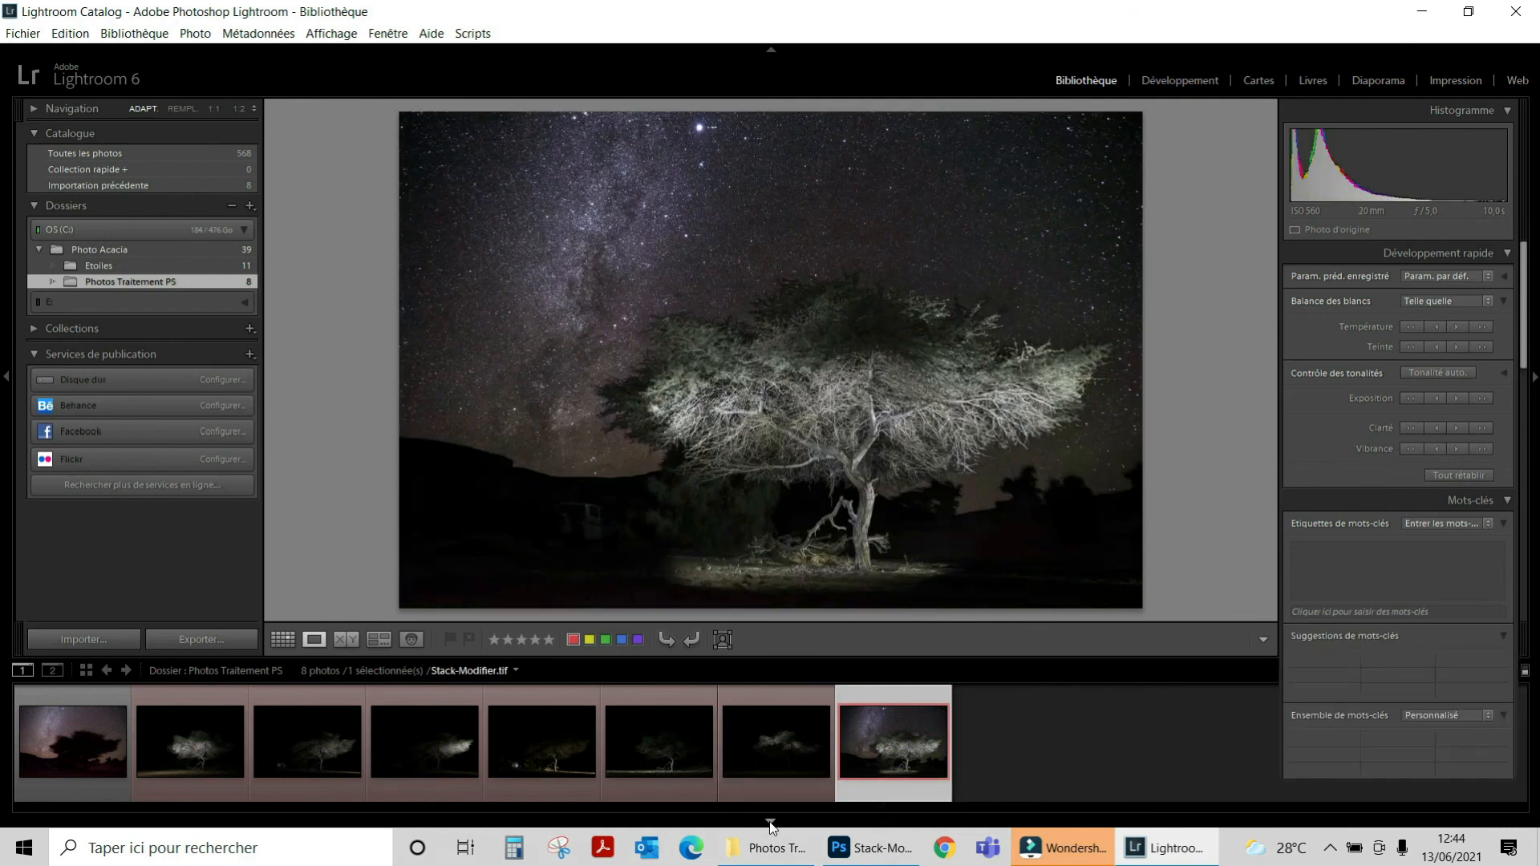
left_click(771, 823)
left_click(770, 48)
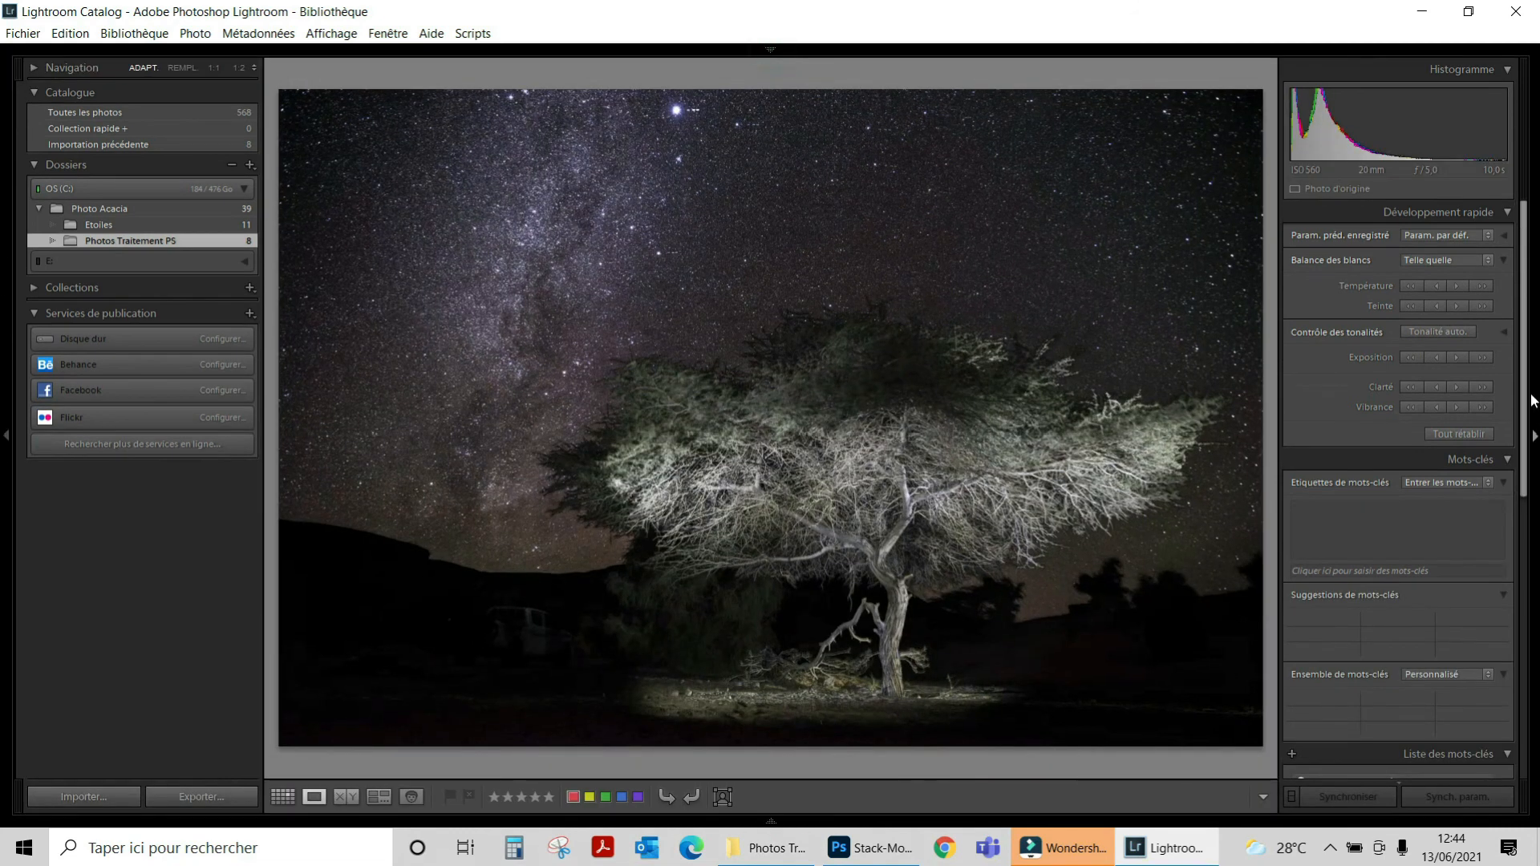
left_click(1534, 435)
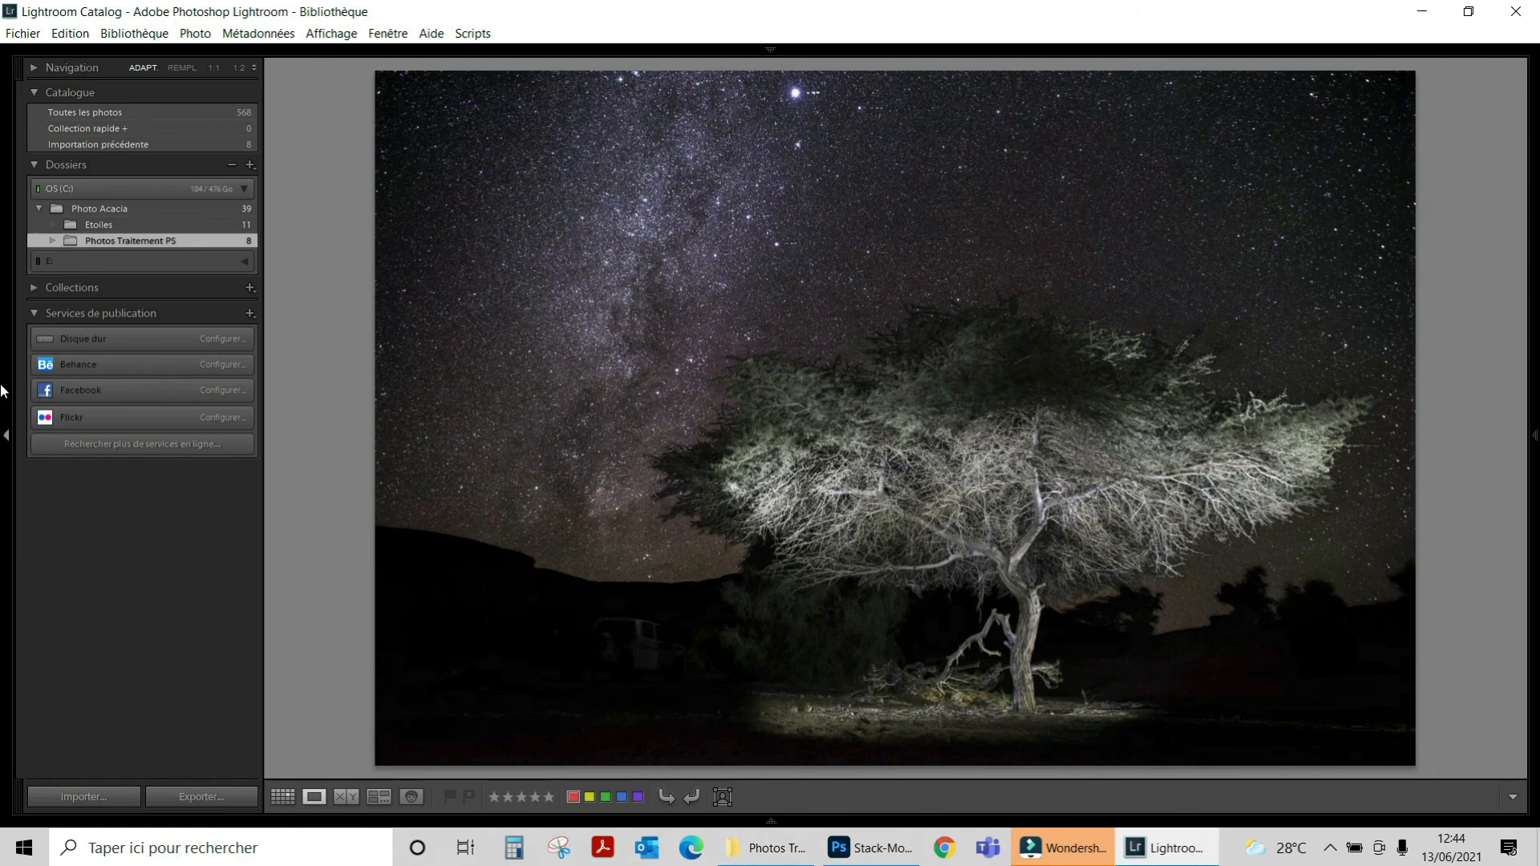
left_click(7, 433)
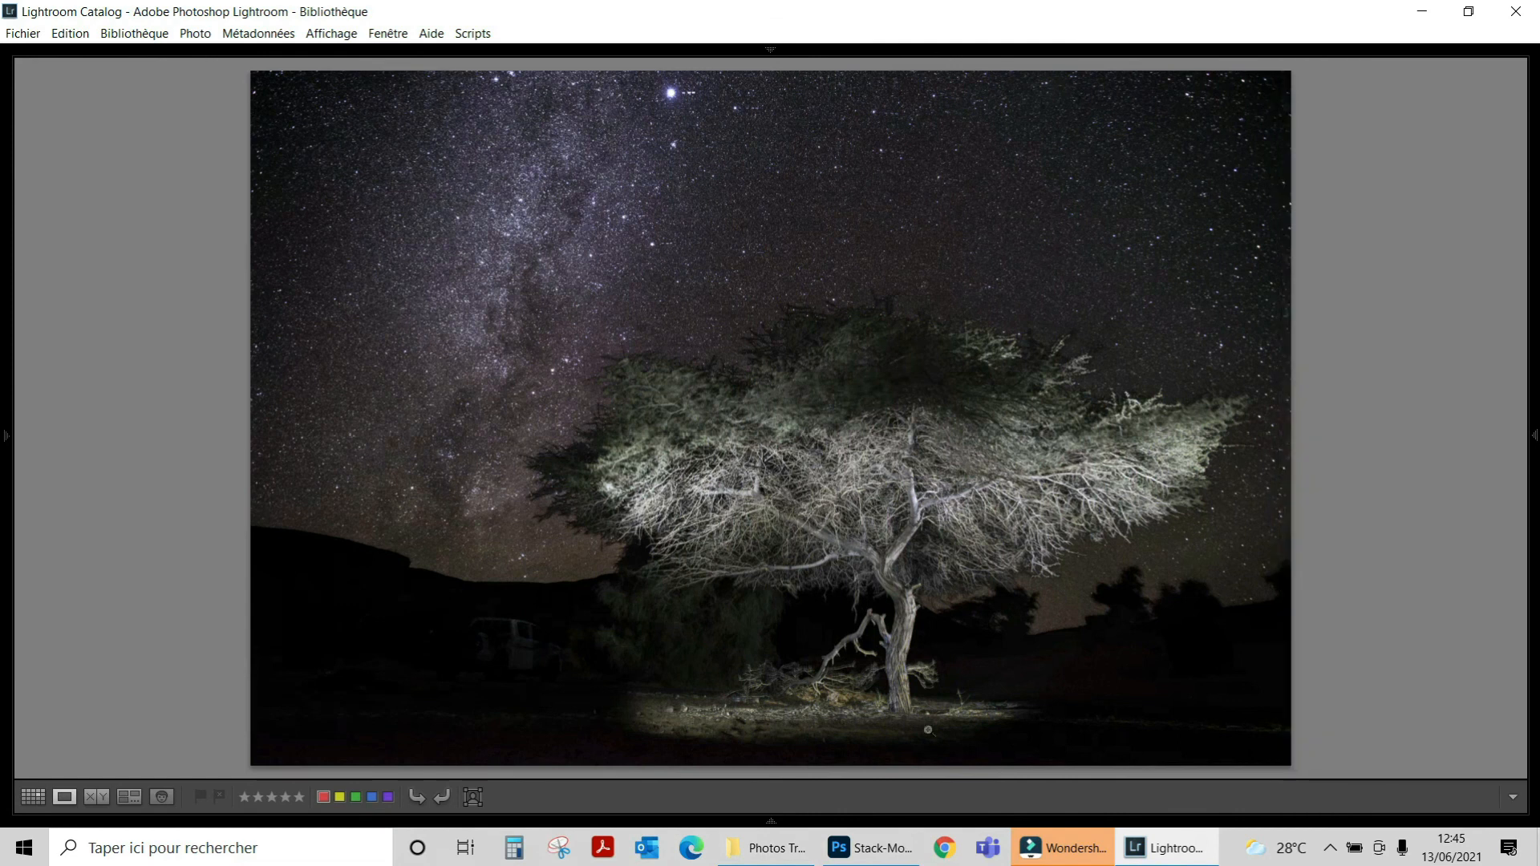
left_click(771, 823)
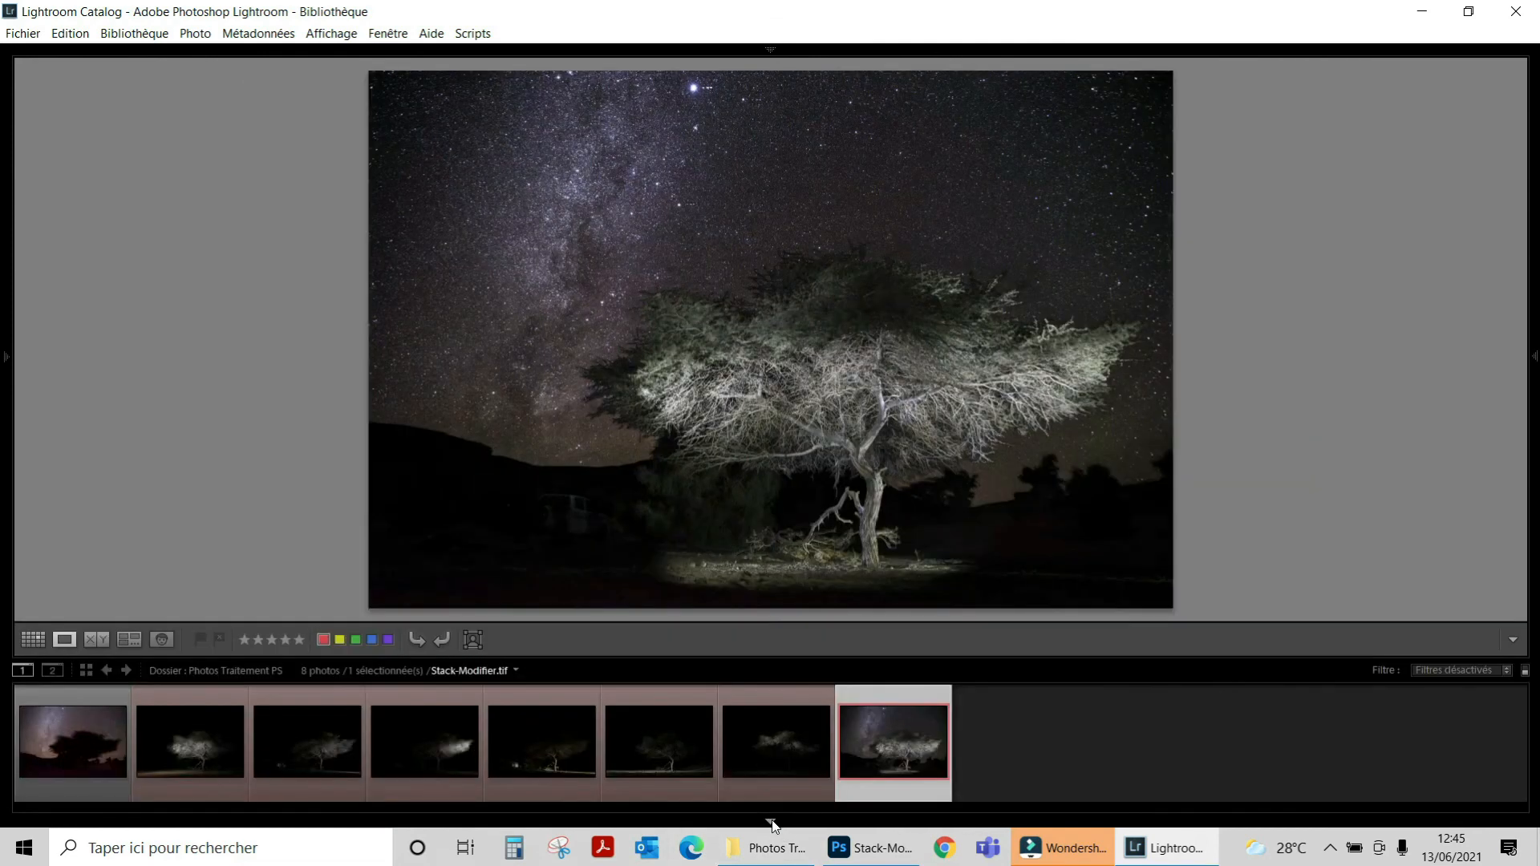
left_click(1533, 356)
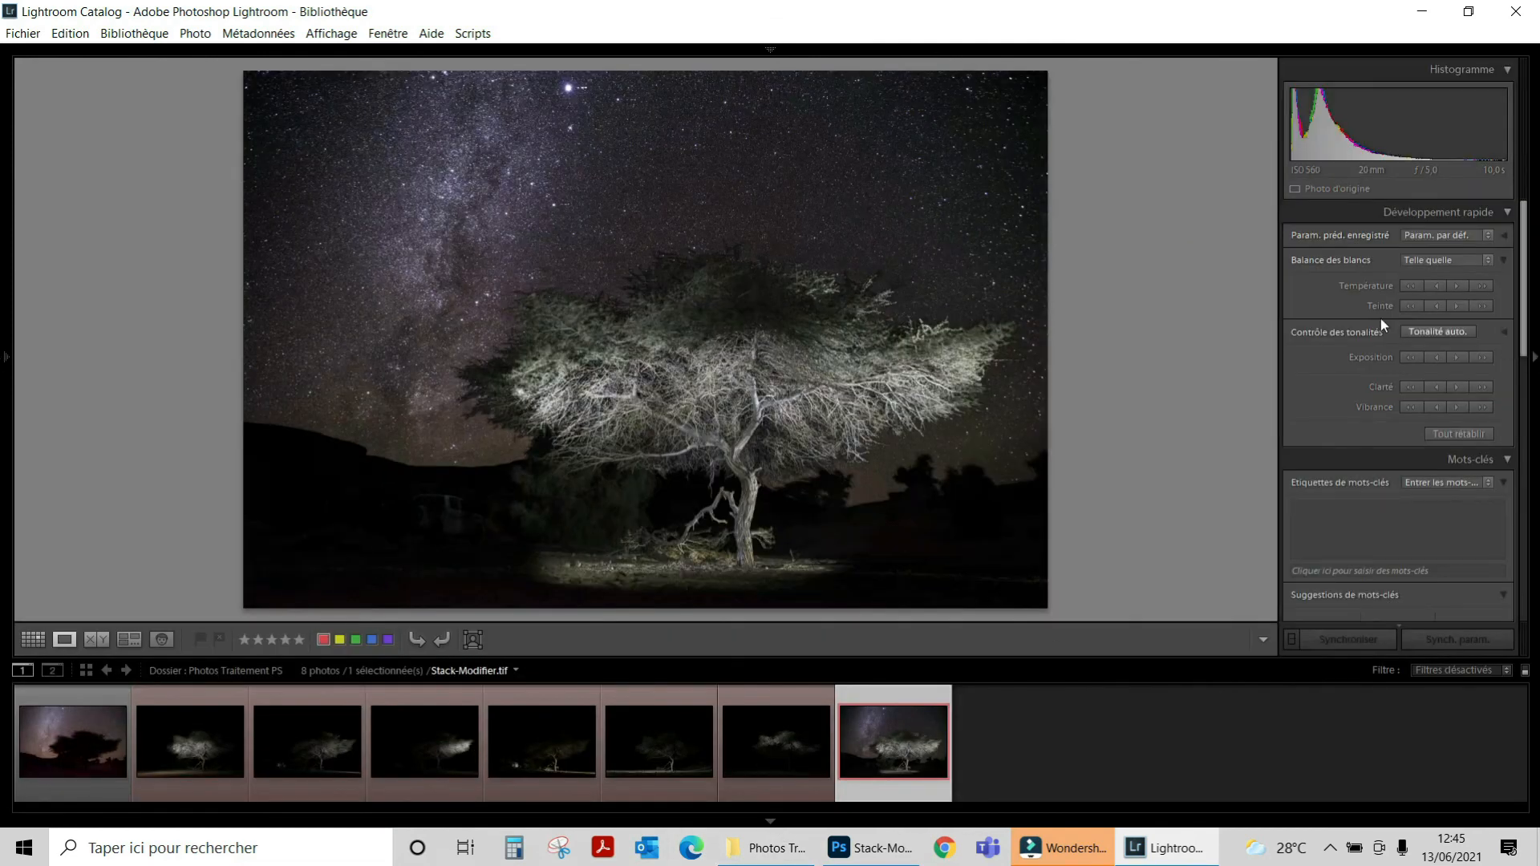
left_click(774, 48)
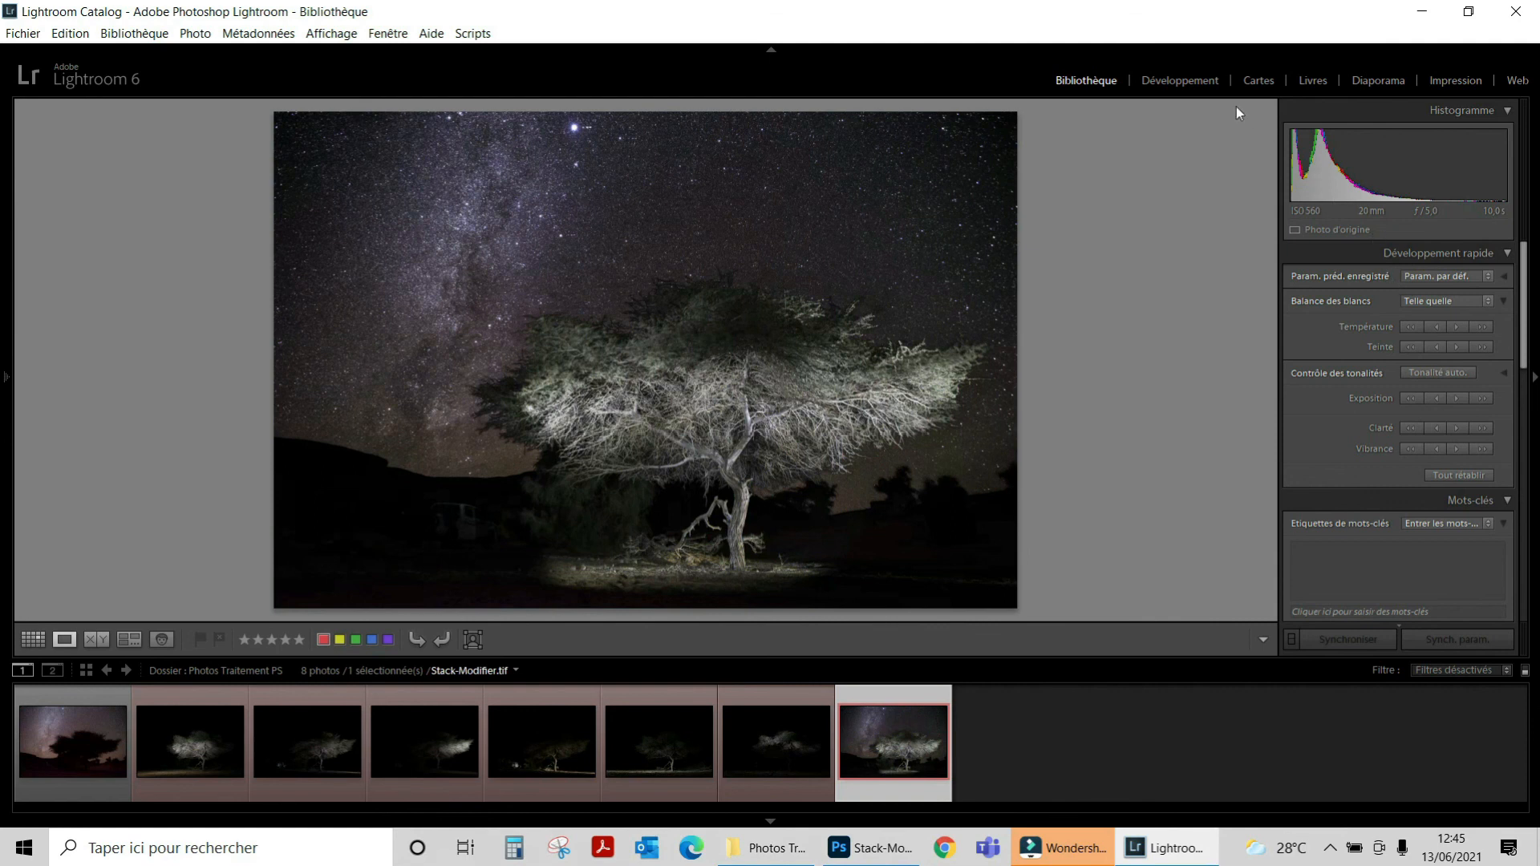
Step: Open Stack-Modifier.tif in the Develop module and set up an adjustment brush with exposure at -4.00
left_click(1164, 78)
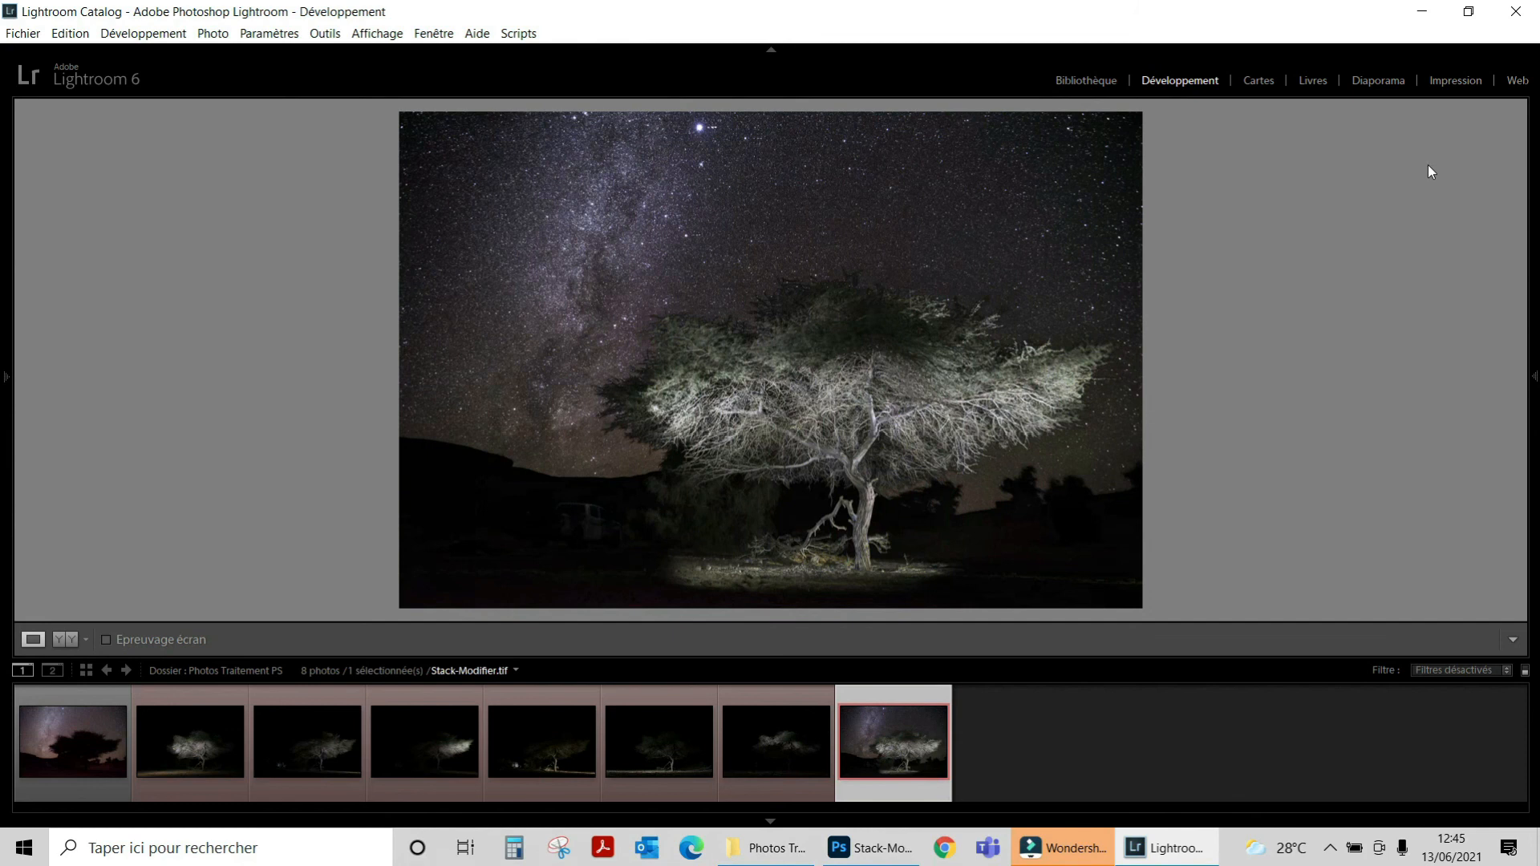
left_click(1532, 378)
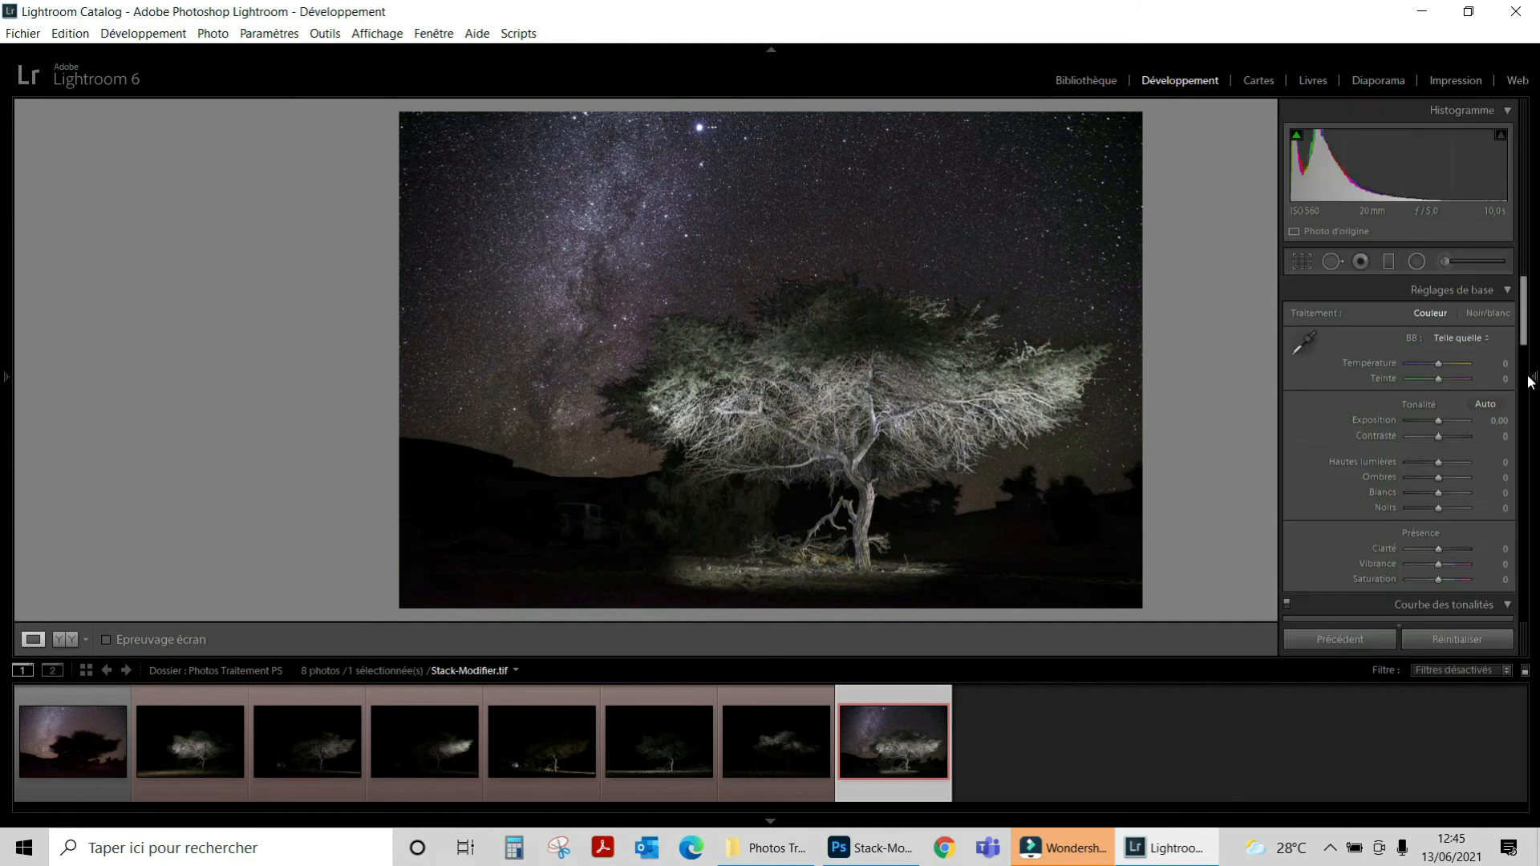
left_click(1443, 262)
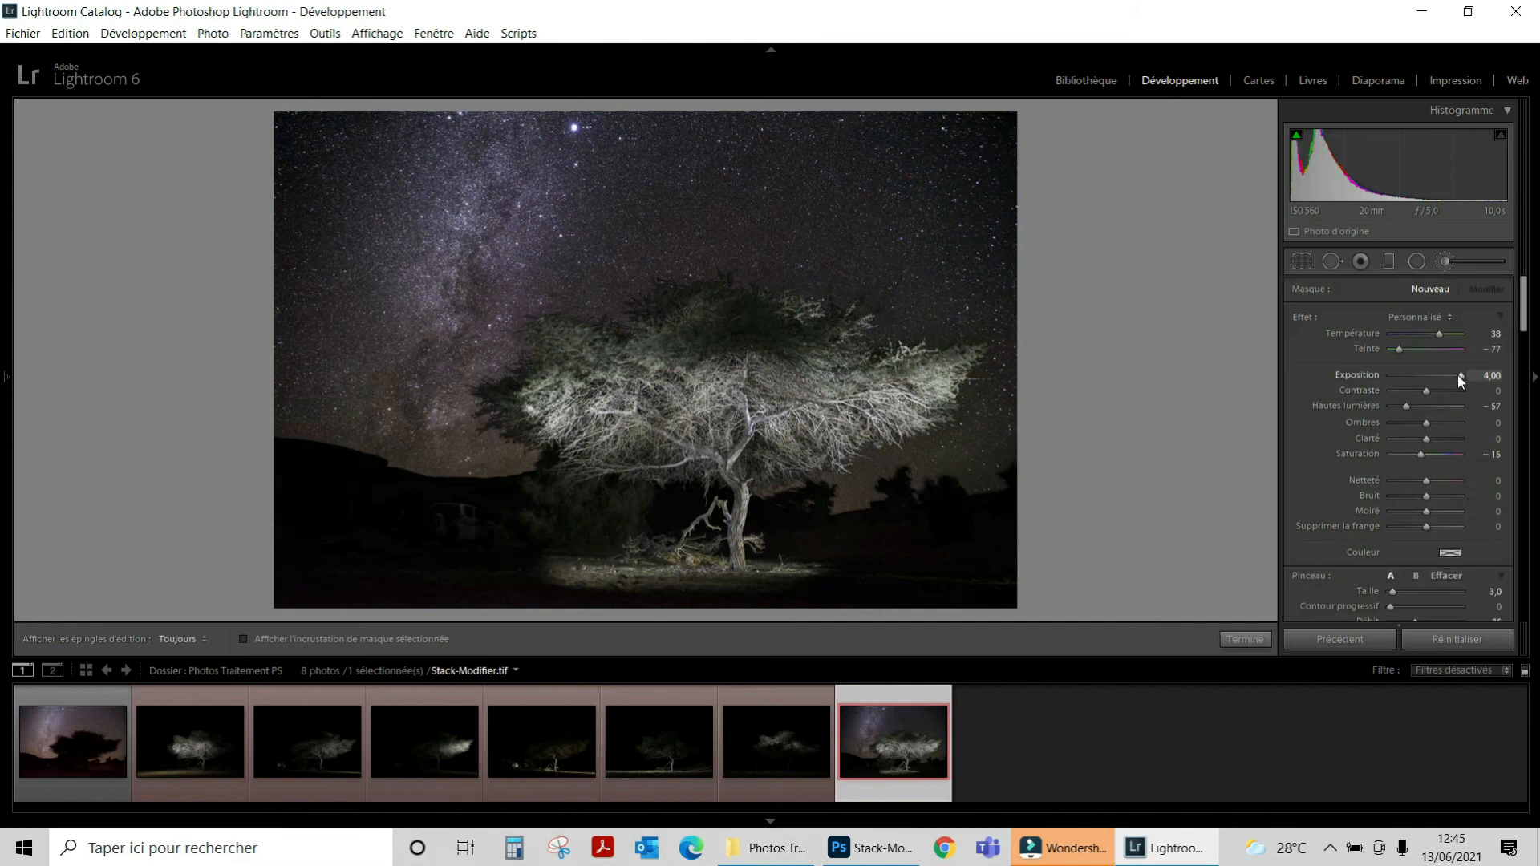
left_click_drag(1456, 375, 1378, 377)
key("h")
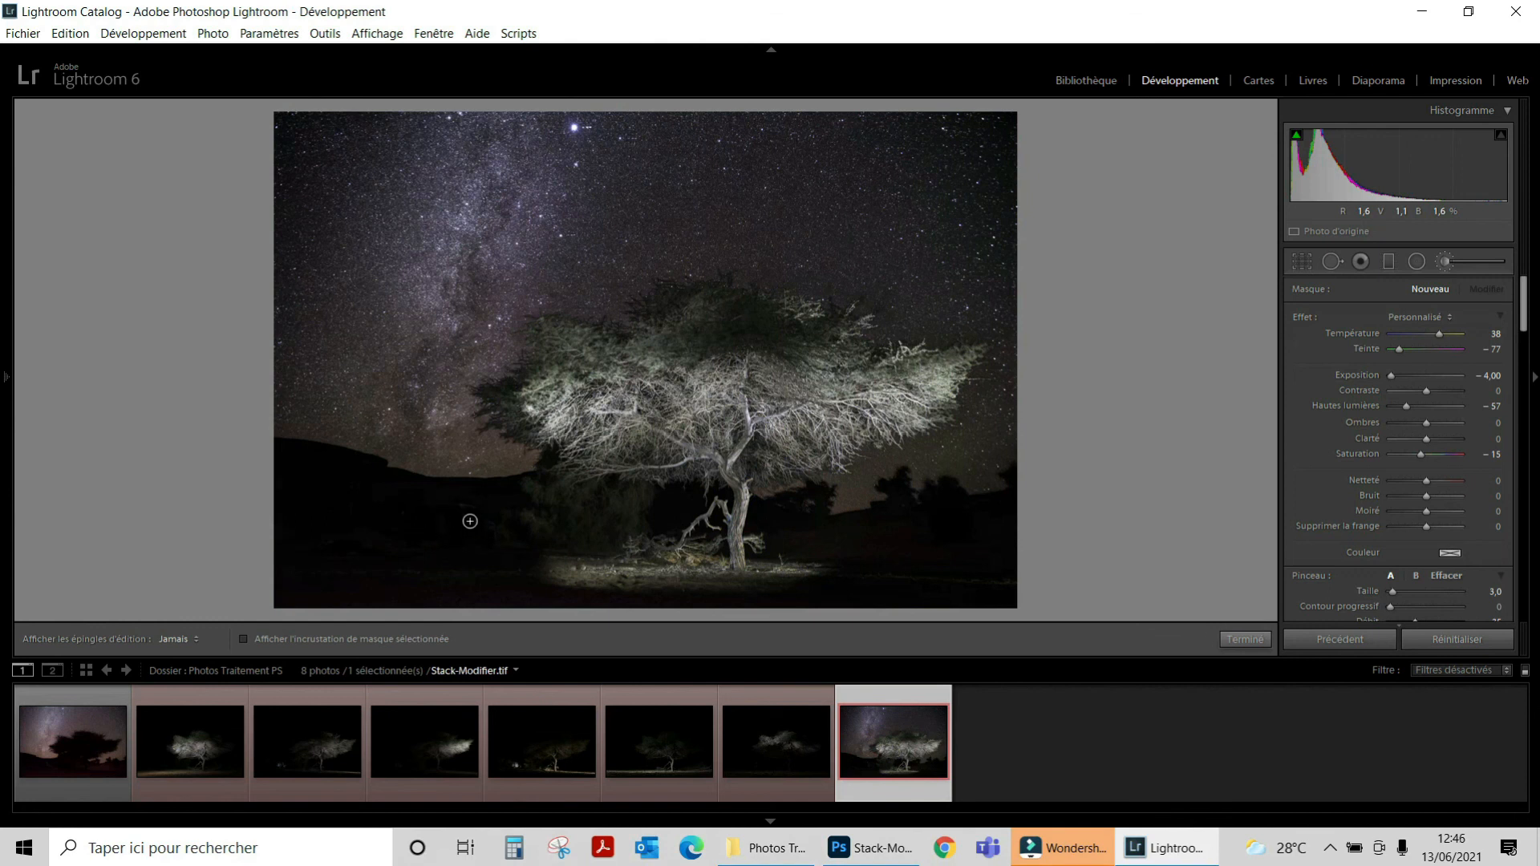
Step: Set the adjustment brush's flow to 100 and darken the foreground to the left of the tree
left_click_drag(1526, 313, 1528, 334)
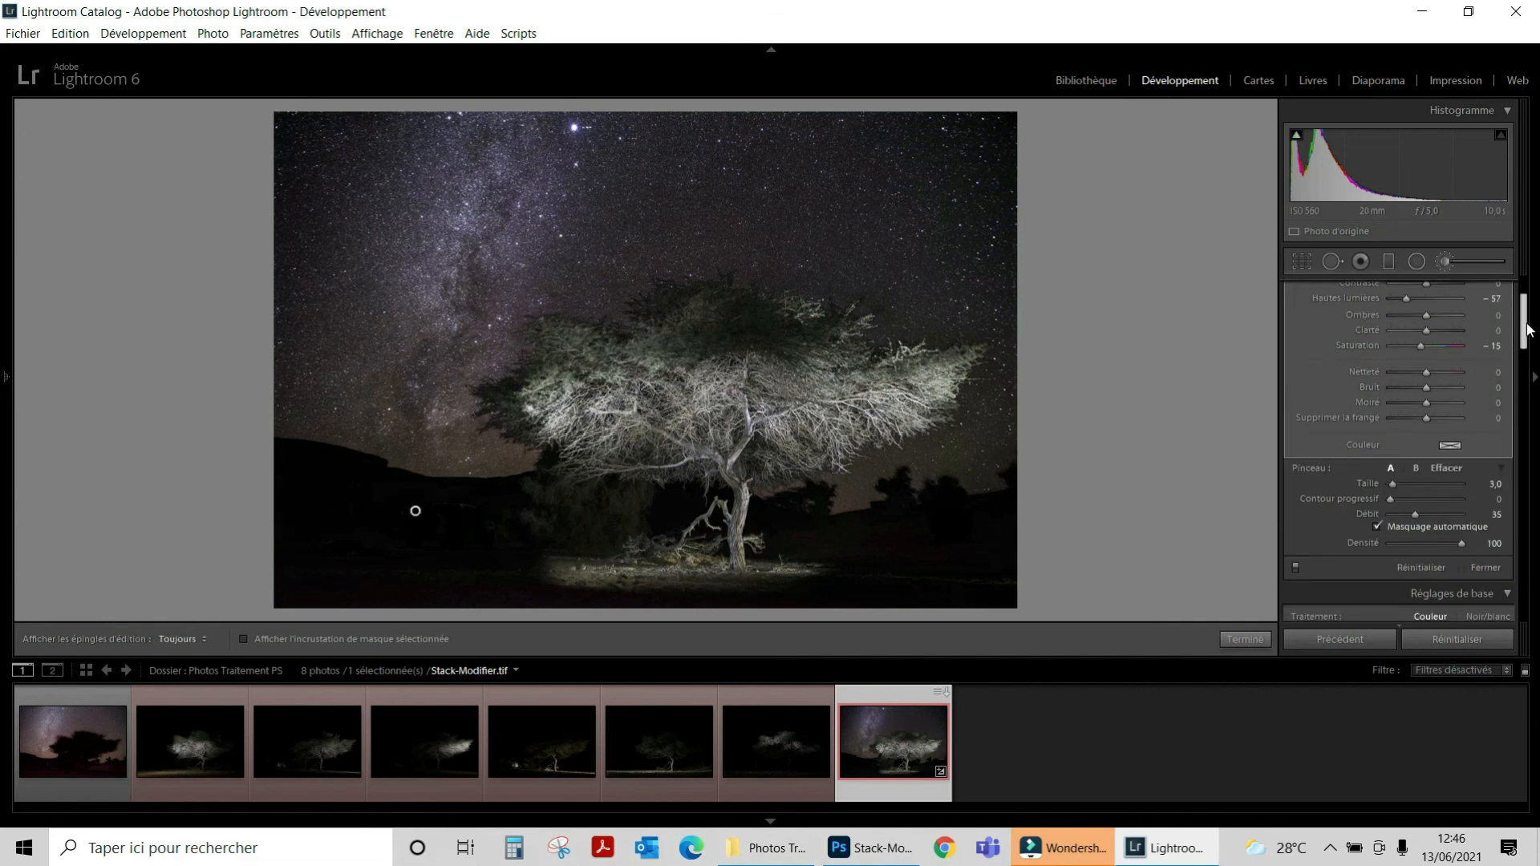
left_click_drag(1416, 491, 1470, 492)
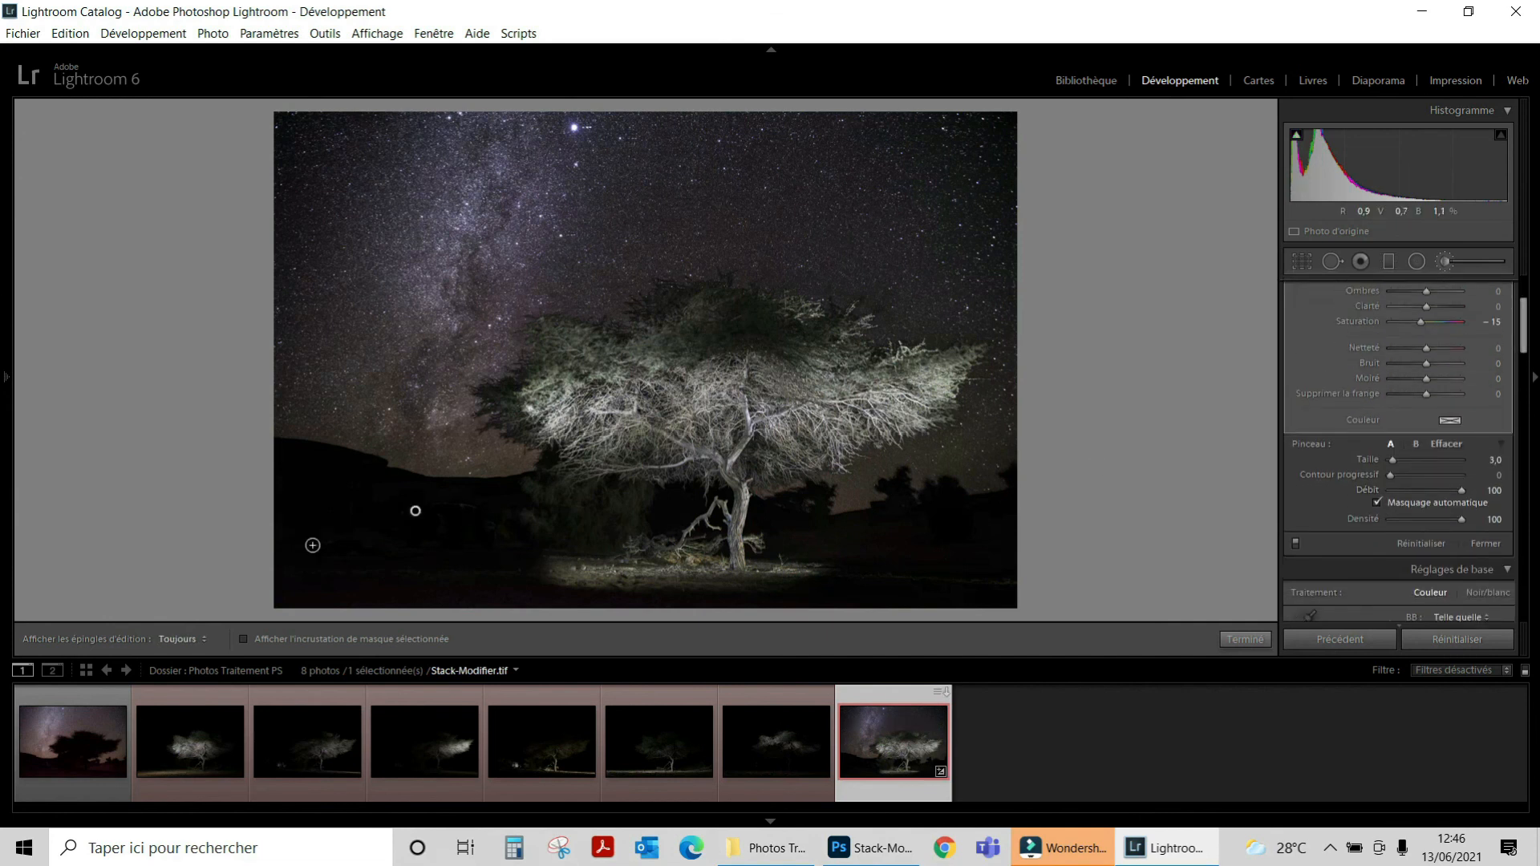
key("h")
key("h")
Step: View the retouched photo enlarged in the Library module with the filmstrip, module picker and quick-develop controls hidden
left_click(1090, 81)
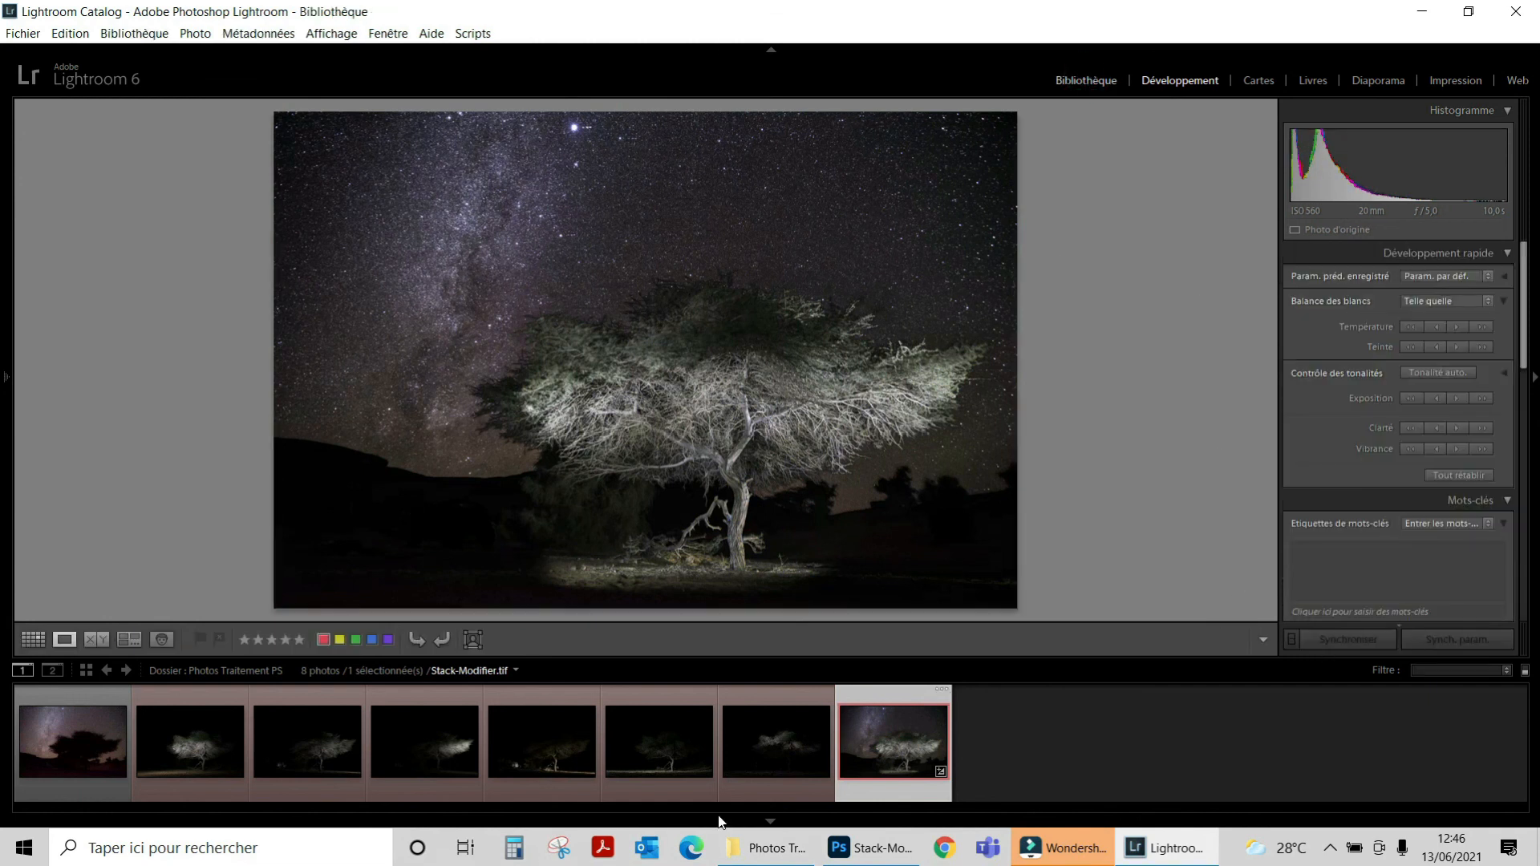
left_click(771, 822)
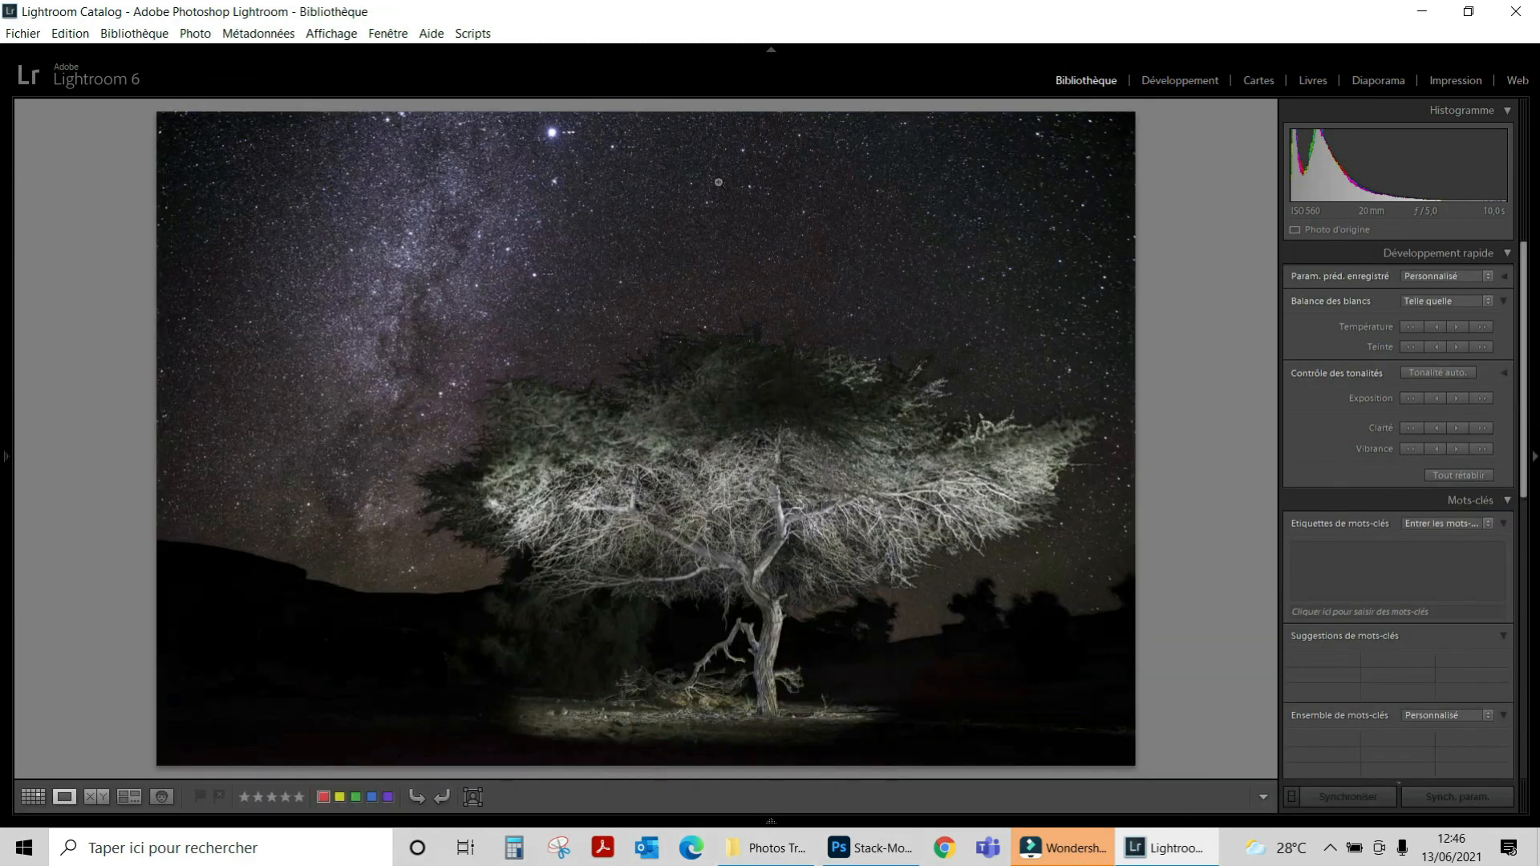
left_click(768, 50)
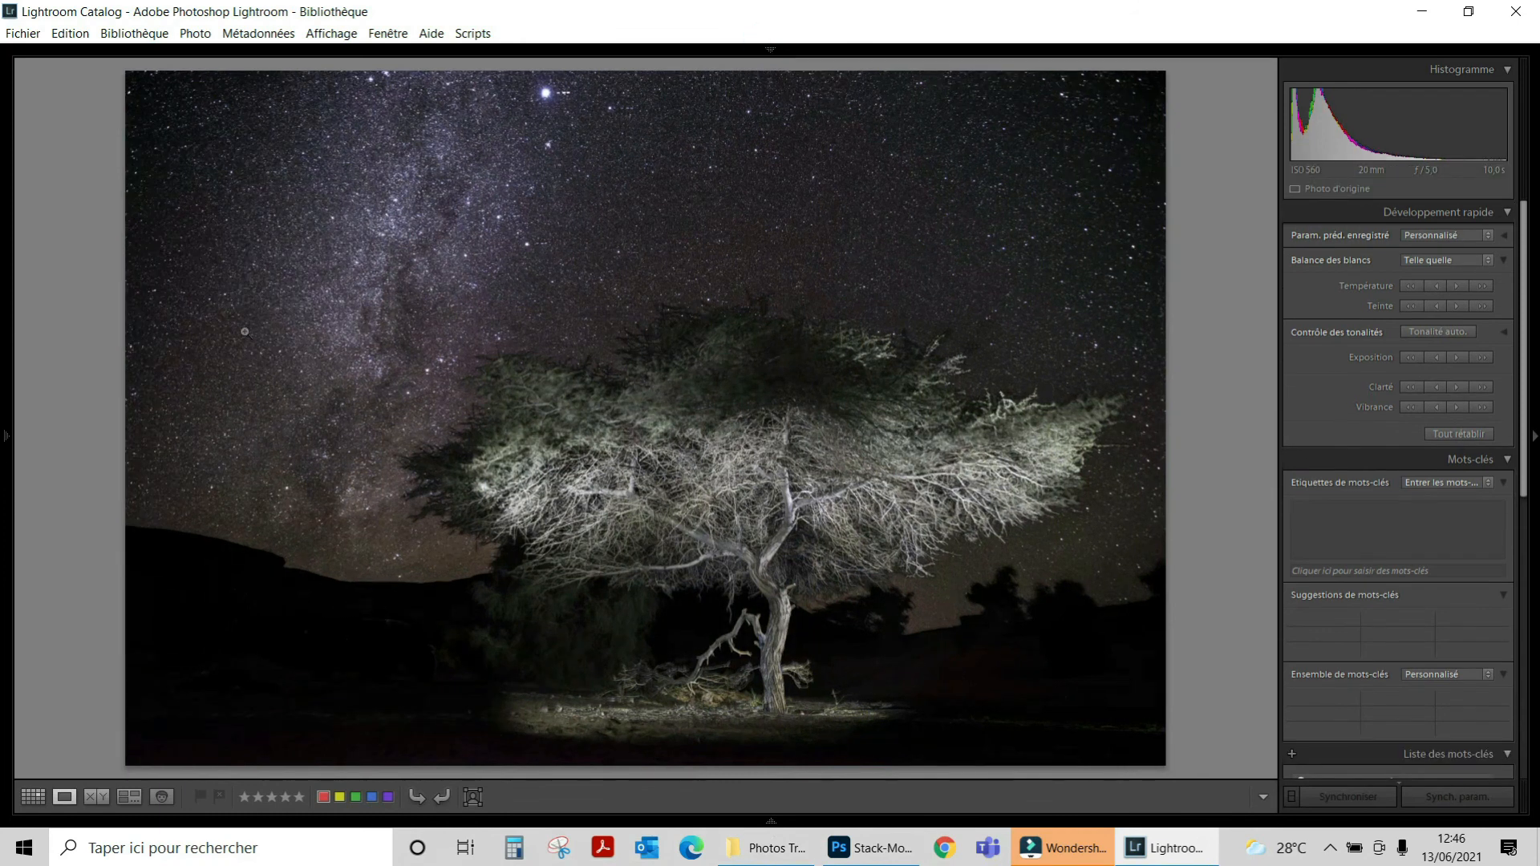
left_click(1532, 437)
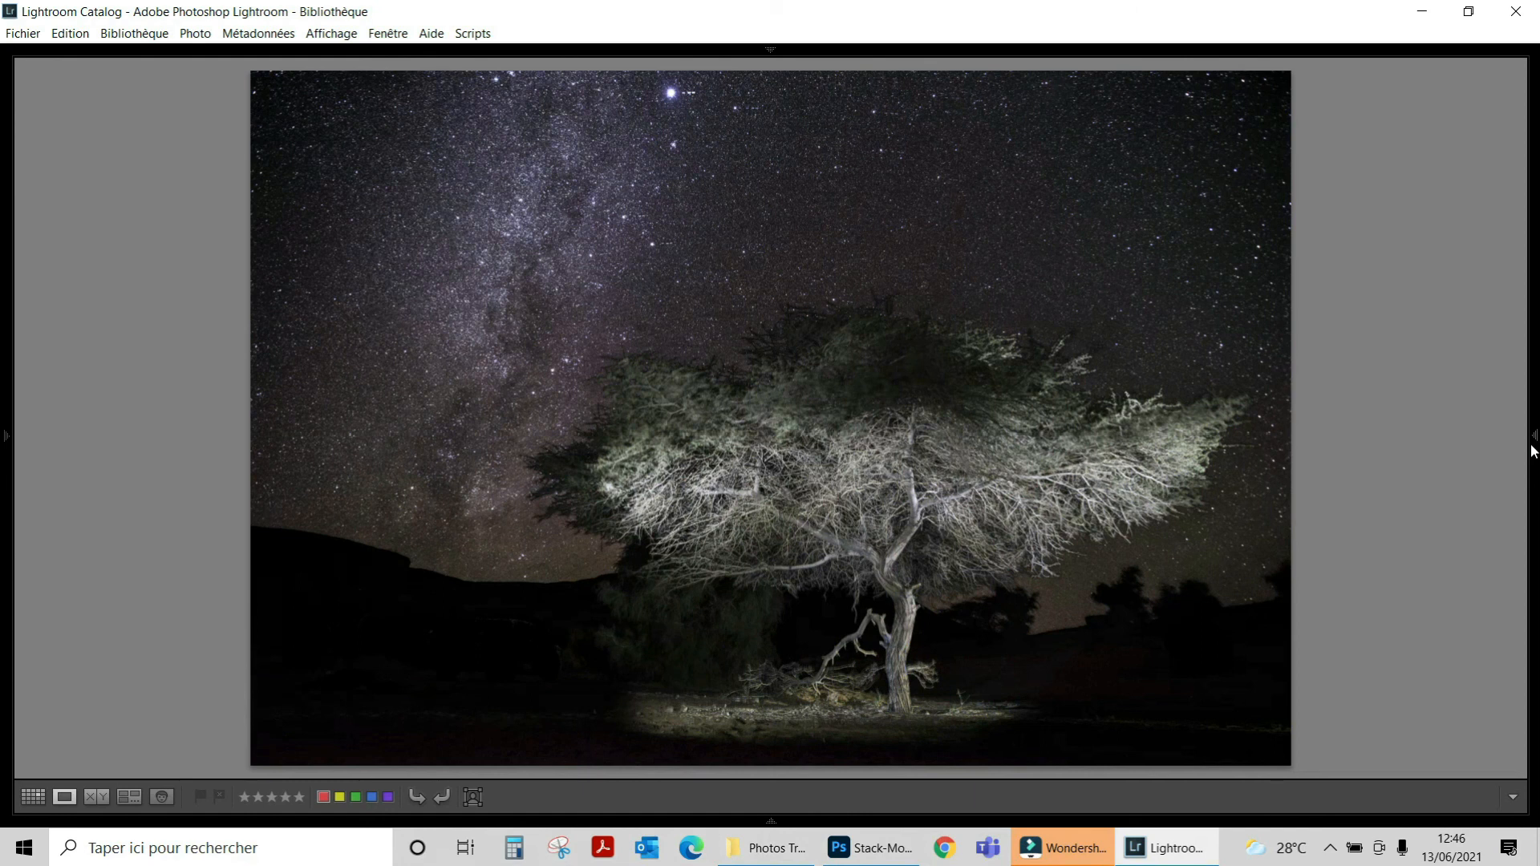